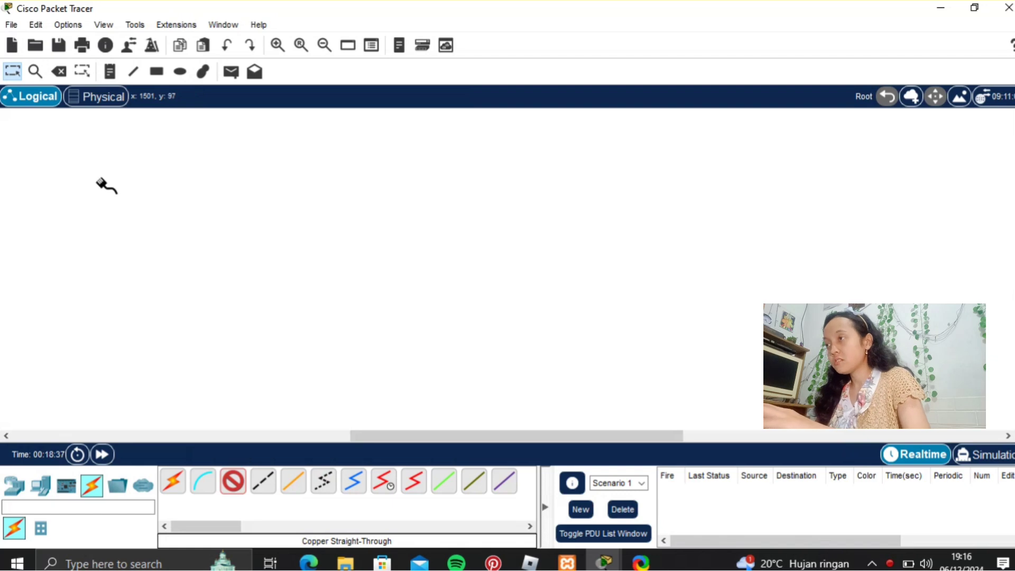
- Place four PCs in a square layout on the empty workspace and a 2960-24TT switch in the middle of them
click(42, 487)
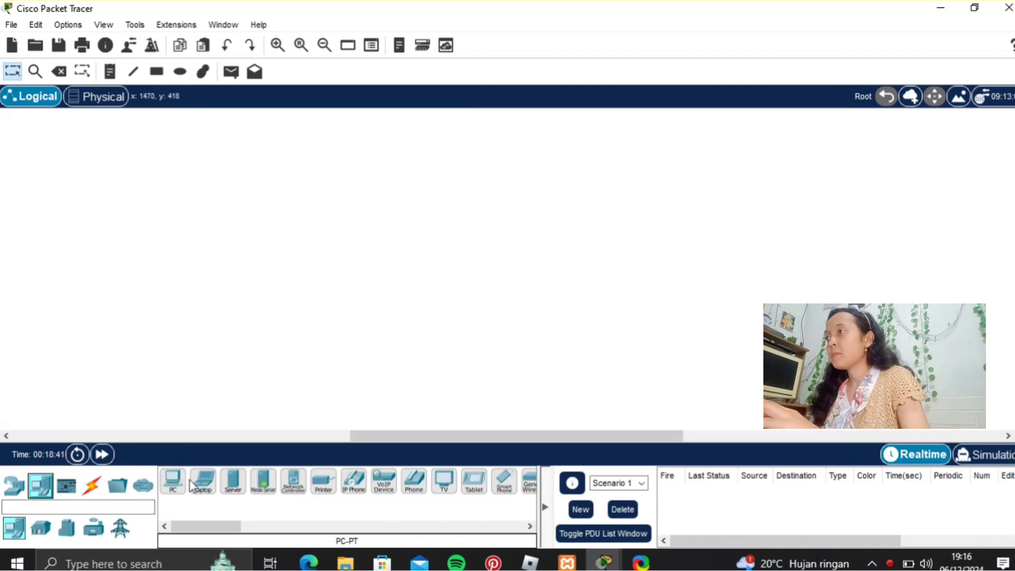
click(173, 482)
click(136, 194)
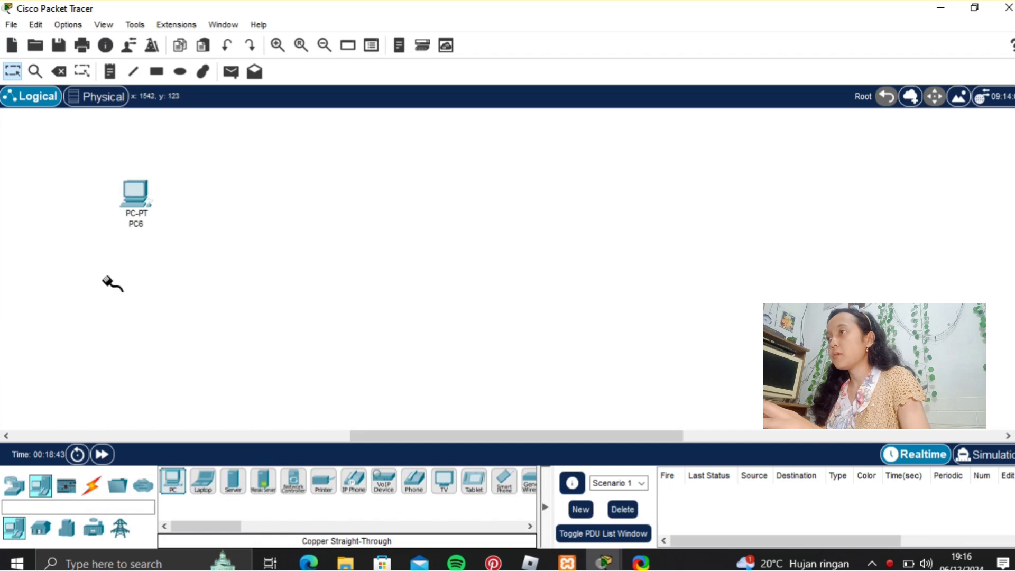
click(175, 486)
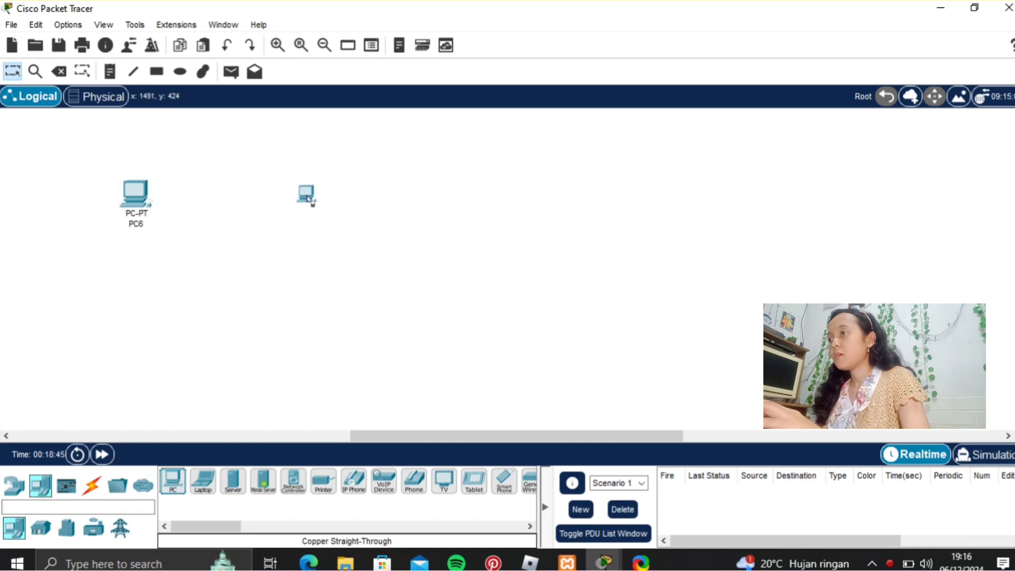
click(316, 200)
click(173, 481)
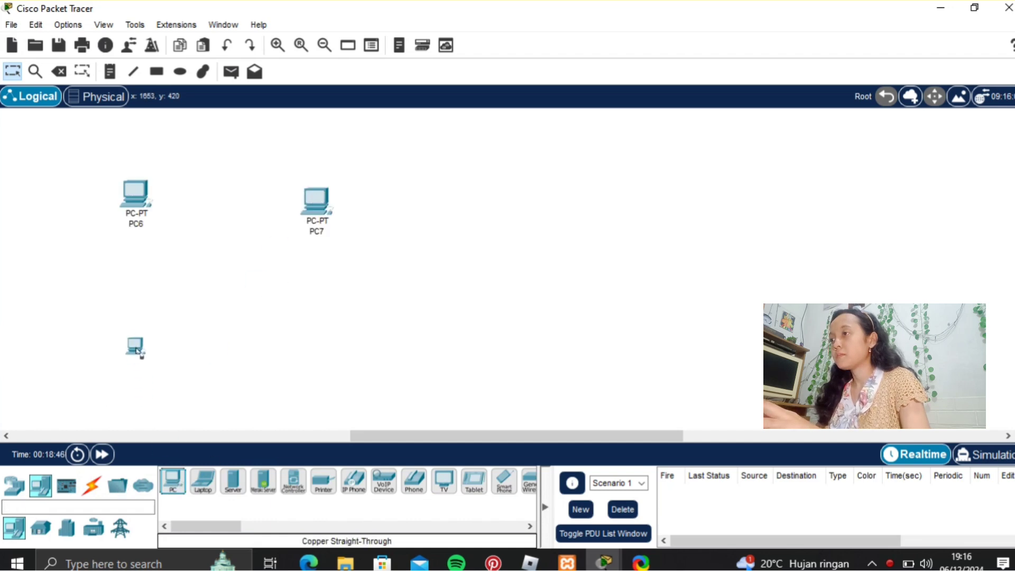
click(138, 350)
click(173, 482)
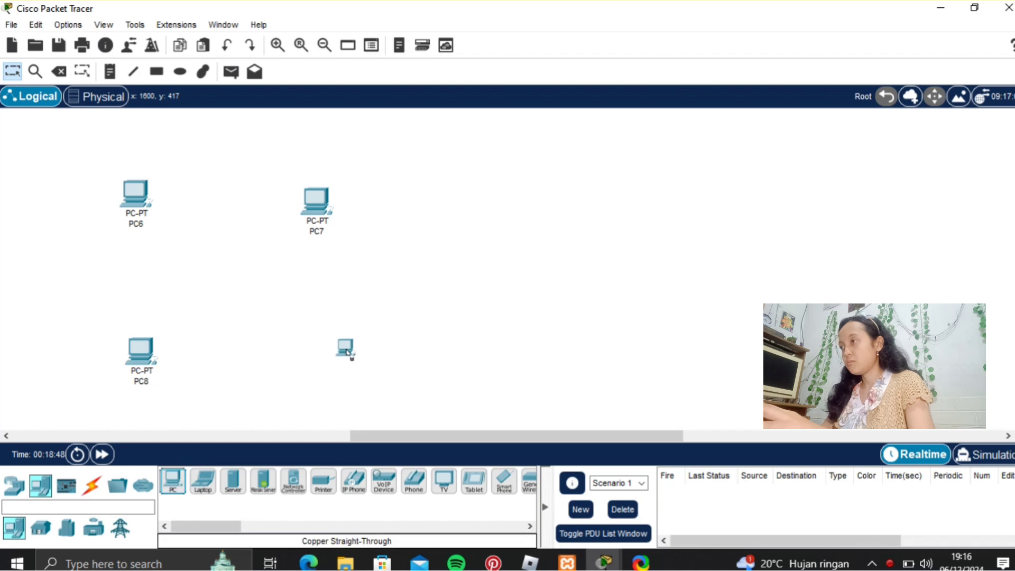
click(324, 357)
click(324, 359)
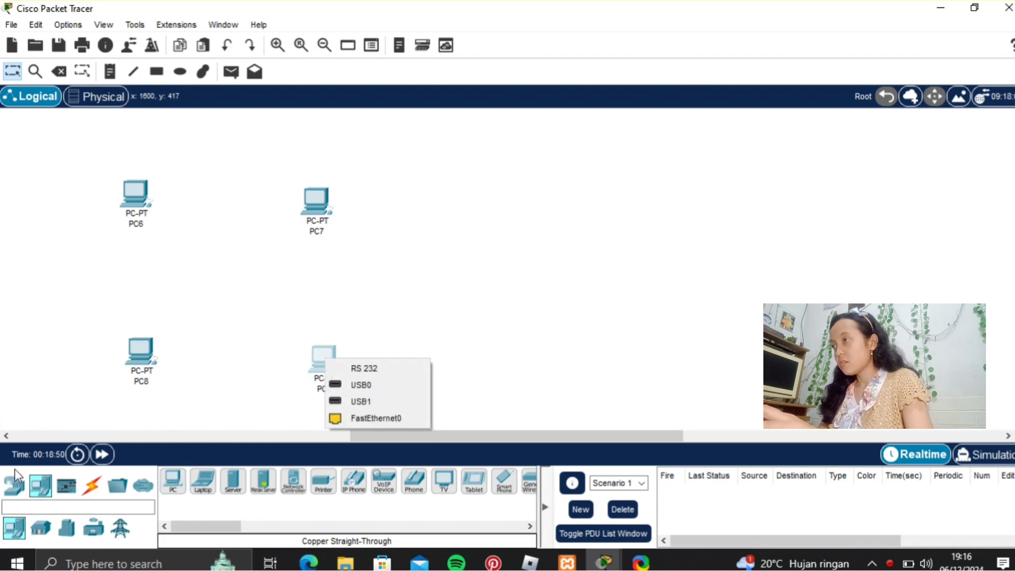
click(14, 485)
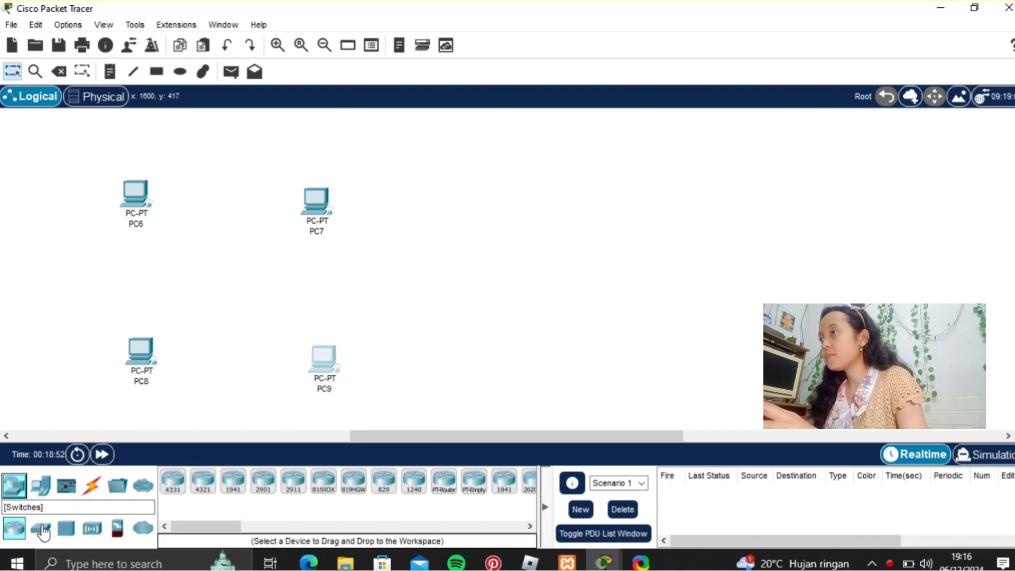
drag(43, 533, 236, 293)
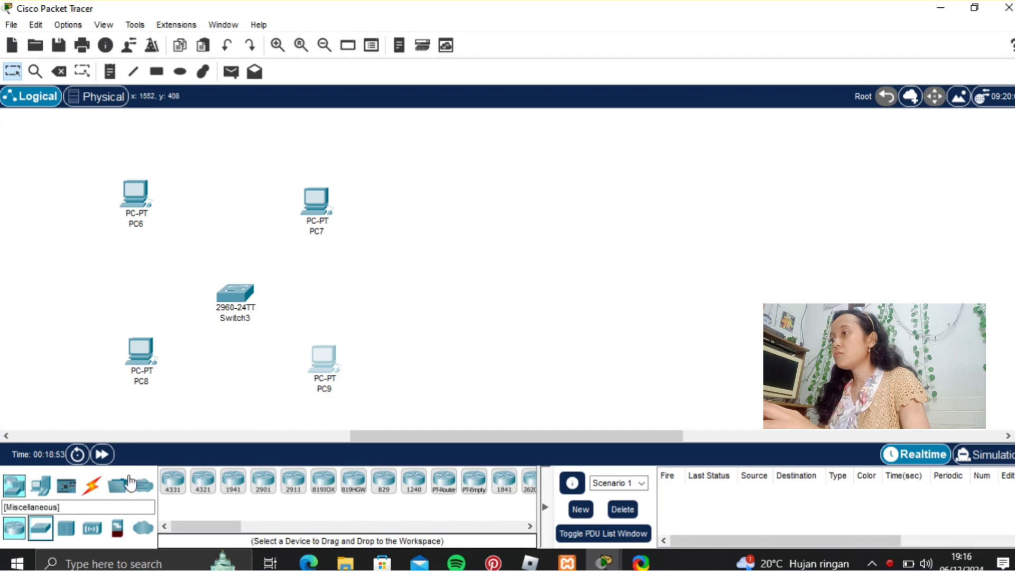
- Connect PC8's FastEthernet0 port to FastEthernet0/1 on the switch with a copper straight-through cable
click(92, 485)
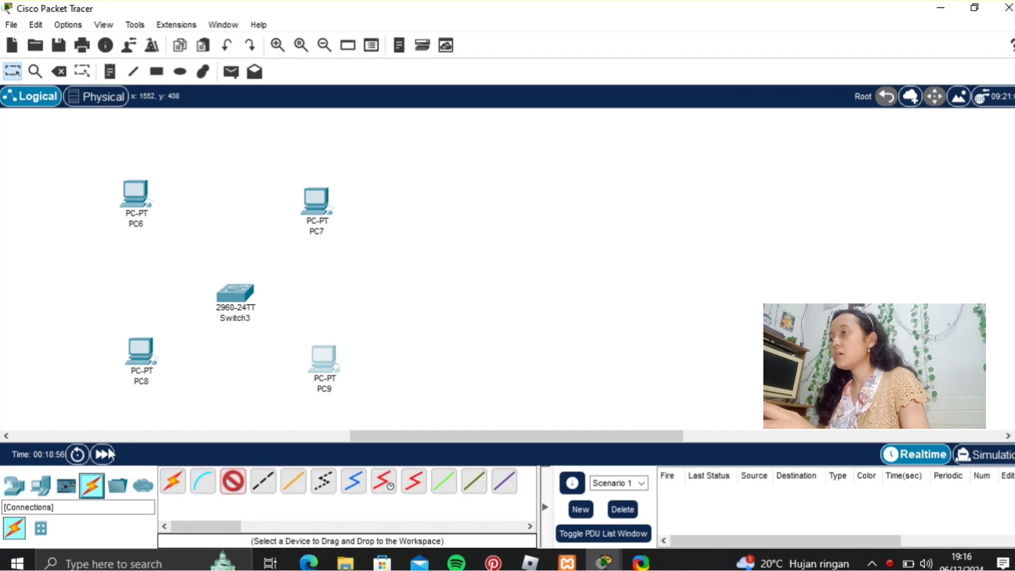
click(140, 364)
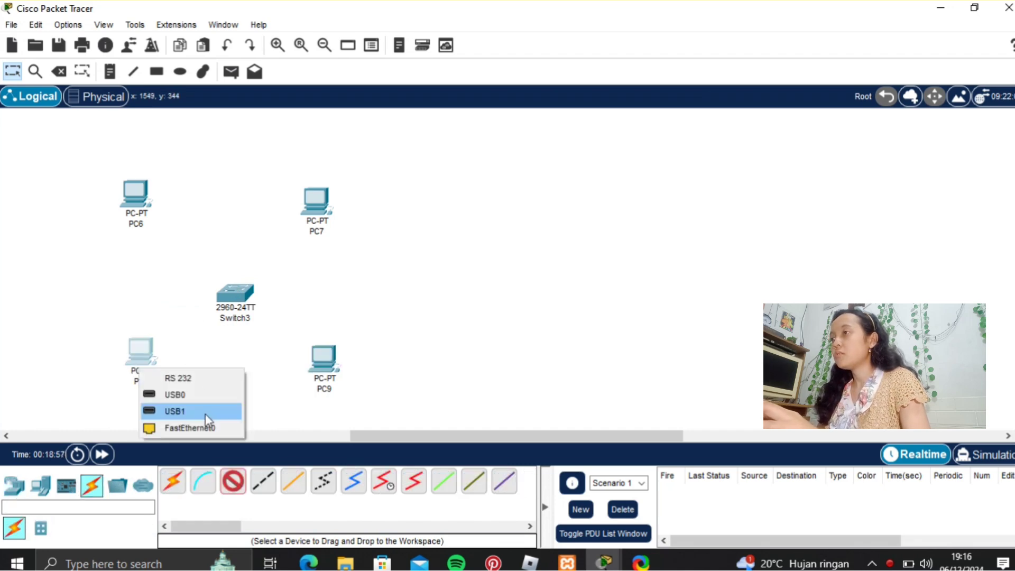
click(214, 427)
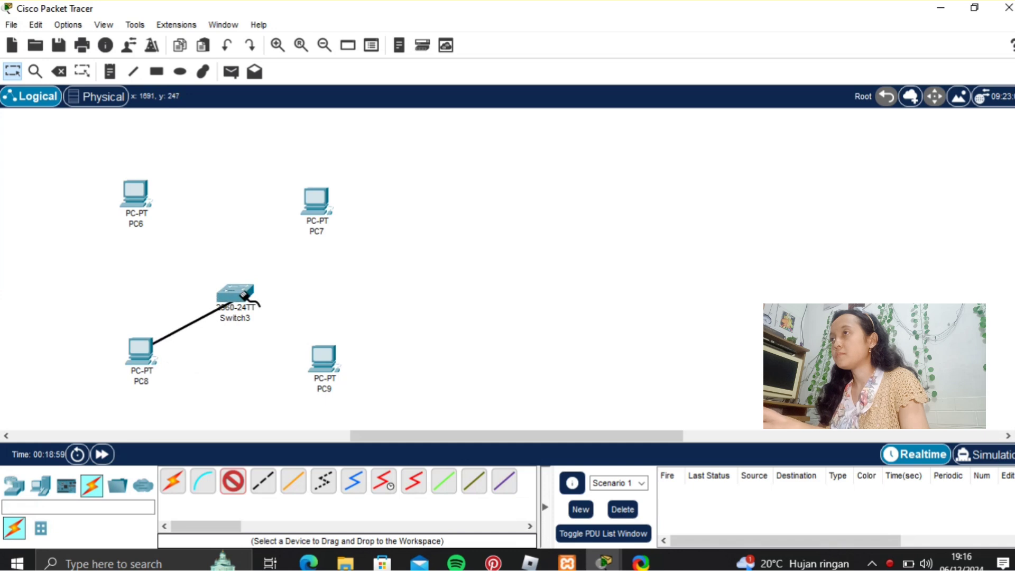
click(245, 295)
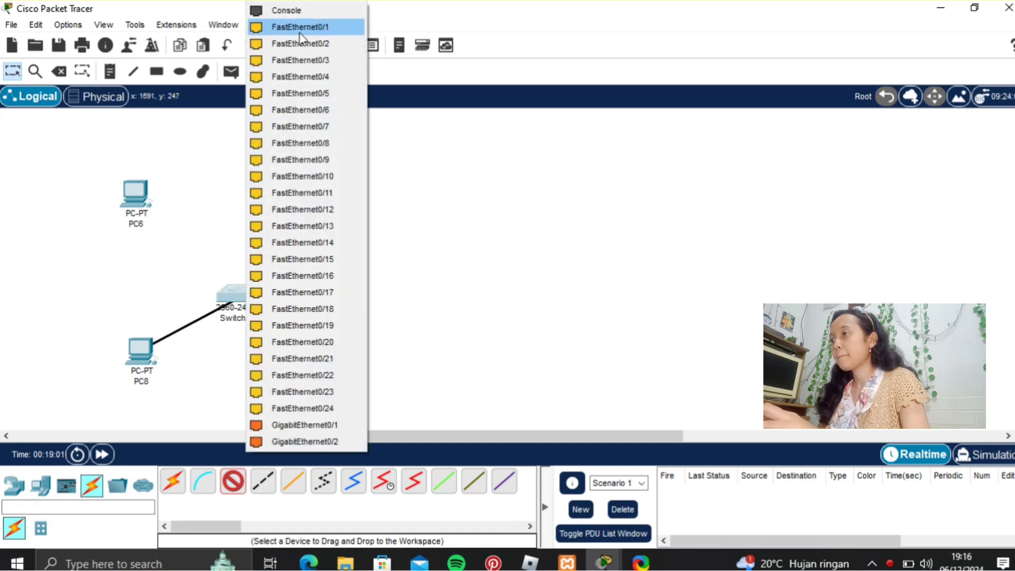
click(299, 33)
- Connect PC6's FastEthernet0 port to a free FastEthernet port on the switch with a copper straight-through cable
click(233, 481)
click(137, 191)
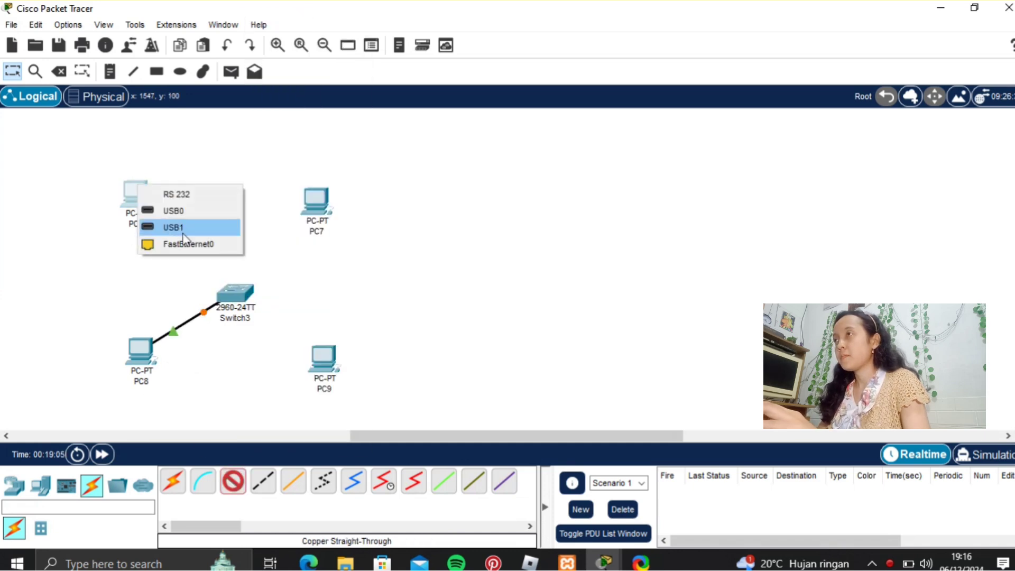
click(185, 244)
click(233, 291)
click(296, 26)
- Connect PC7's FastEthernet0 port to a free FastEthernet port on the switch with a copper straight-through cable
click(233, 481)
click(310, 223)
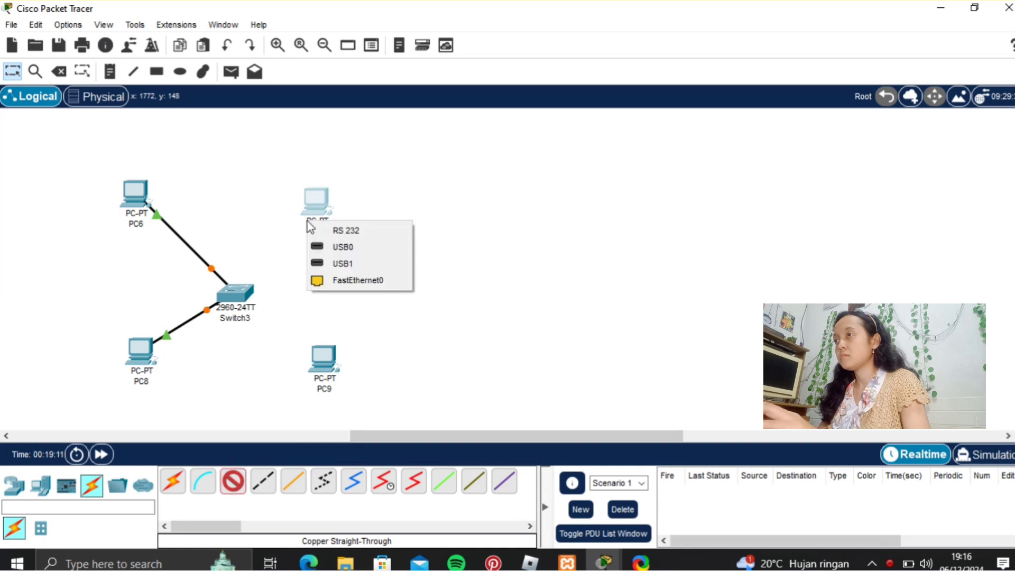
click(349, 281)
click(237, 293)
click(317, 61)
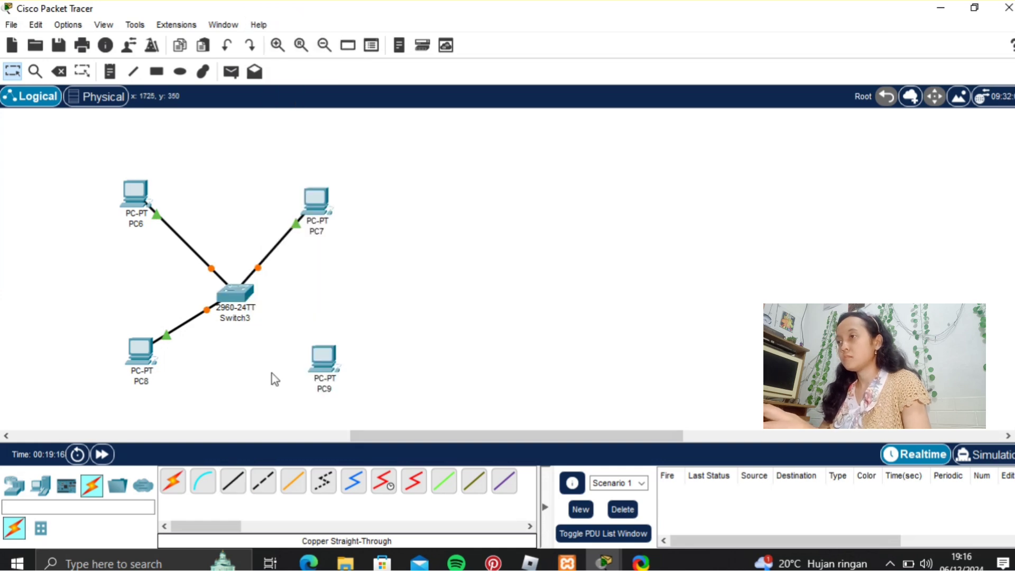
- Connect PC9's FastEthernet0 port to a free FastEthernet port on the switch with a copper straight-through cable
click(328, 365)
click(385, 422)
click(235, 294)
click(312, 62)
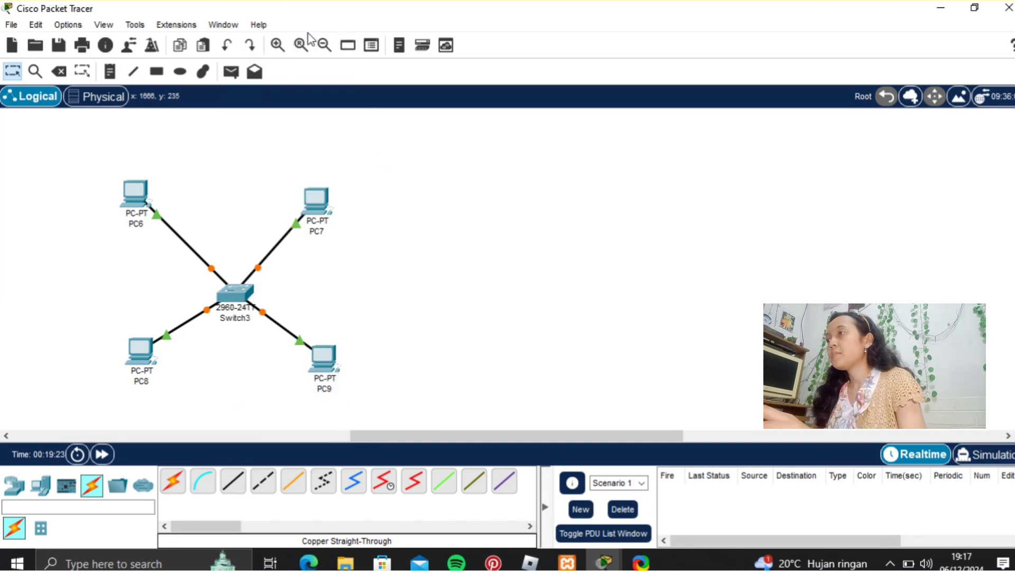
- Extend PC6's label with its IP address so that it reads "PC6 192.168.30.1"
click(145, 222)
text(192)
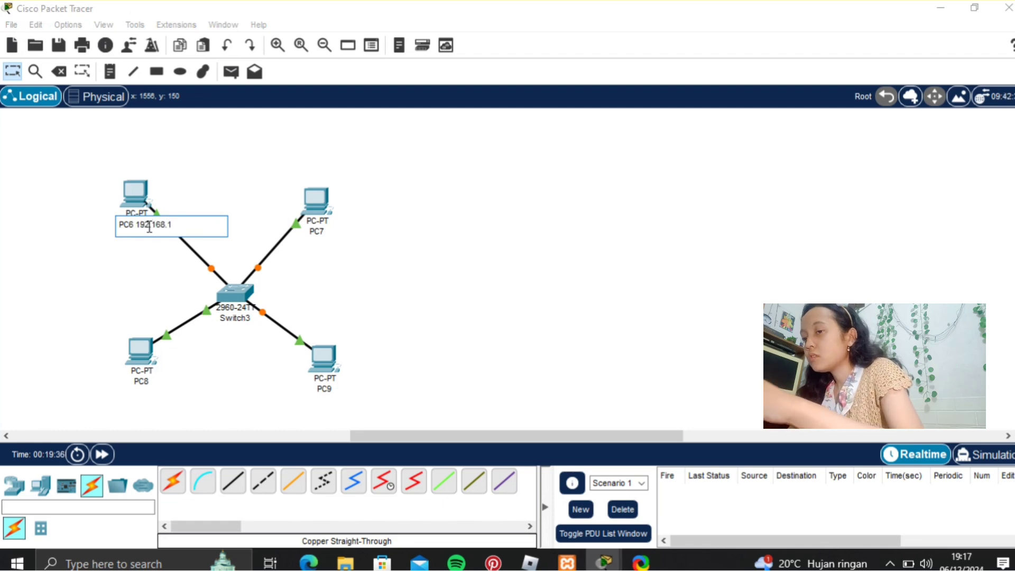
text(.168.30.1)
key(Return)
- Extend PC7's label with its IP address so that it reads "PC7 192.168.30.2"
click(323, 231)
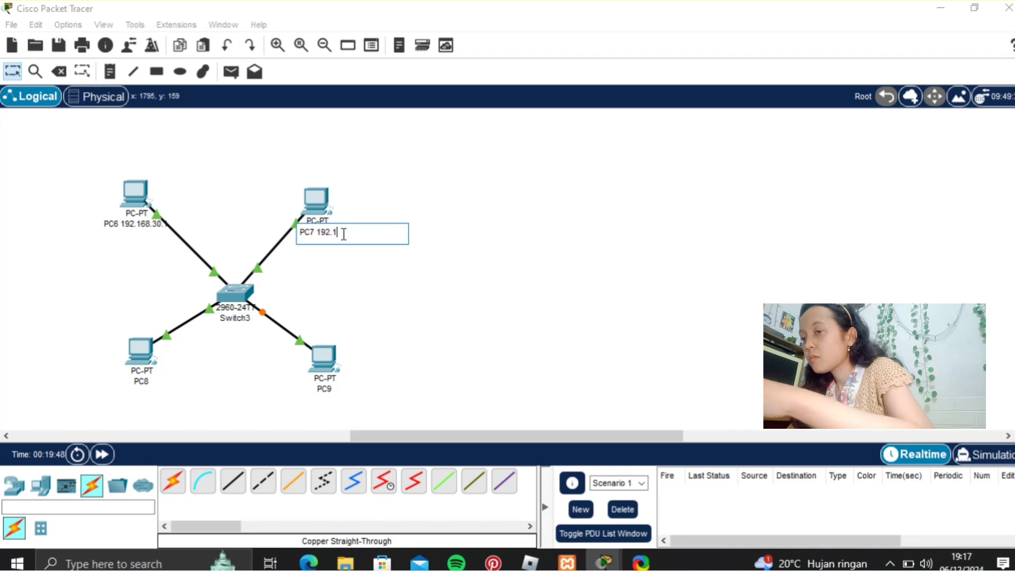
text(192.168.30.2)
key(Return)
- Extend PC8's label with an IP address so that it reads "PC8 192.168.0.3"
click(149, 382)
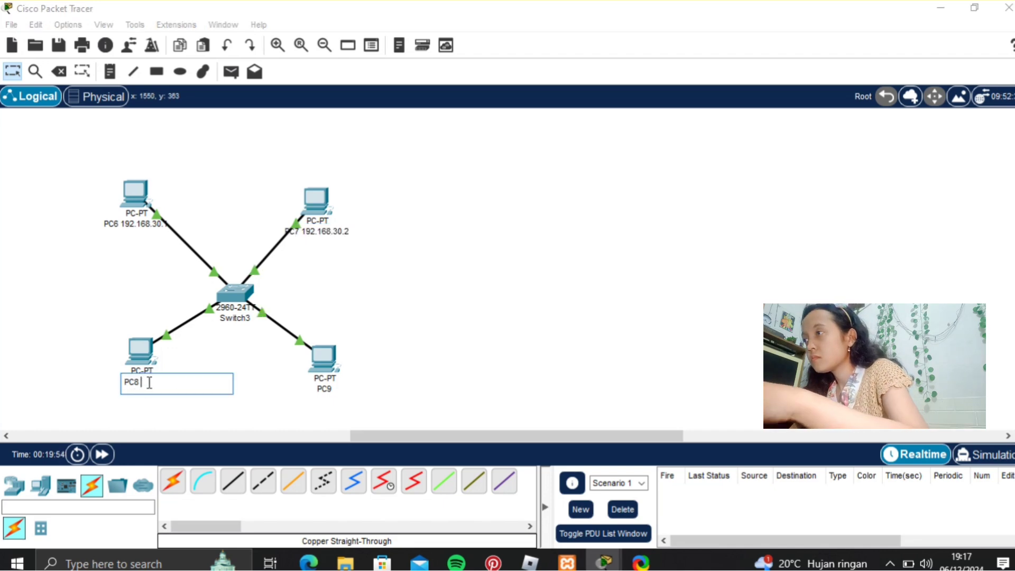
text(192.168.0.3)
key(Return)
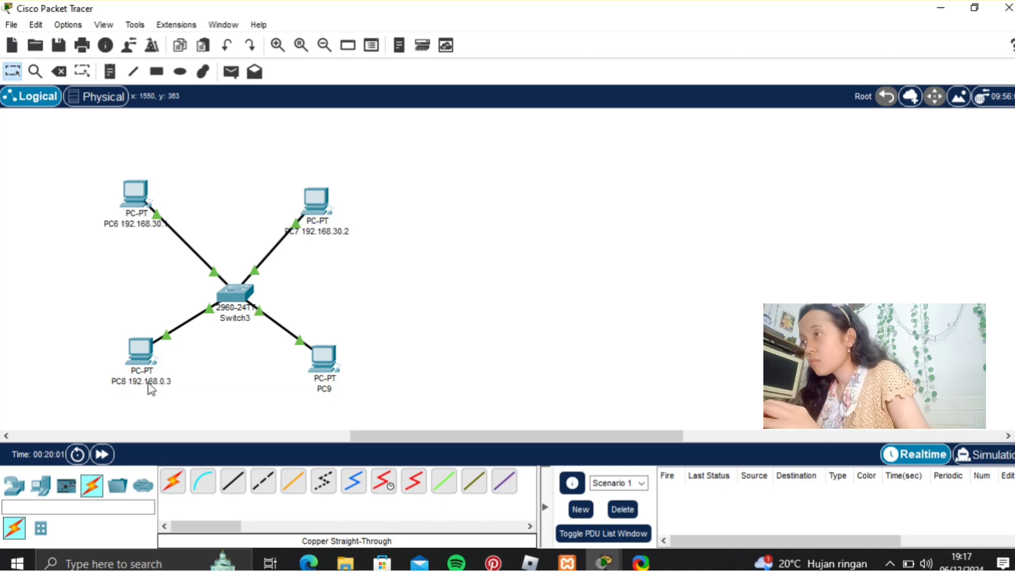
- Extend PC9's label with an IP address so that it reads "PC9 192.162.30.4"
click(328, 389)
text(192.168)
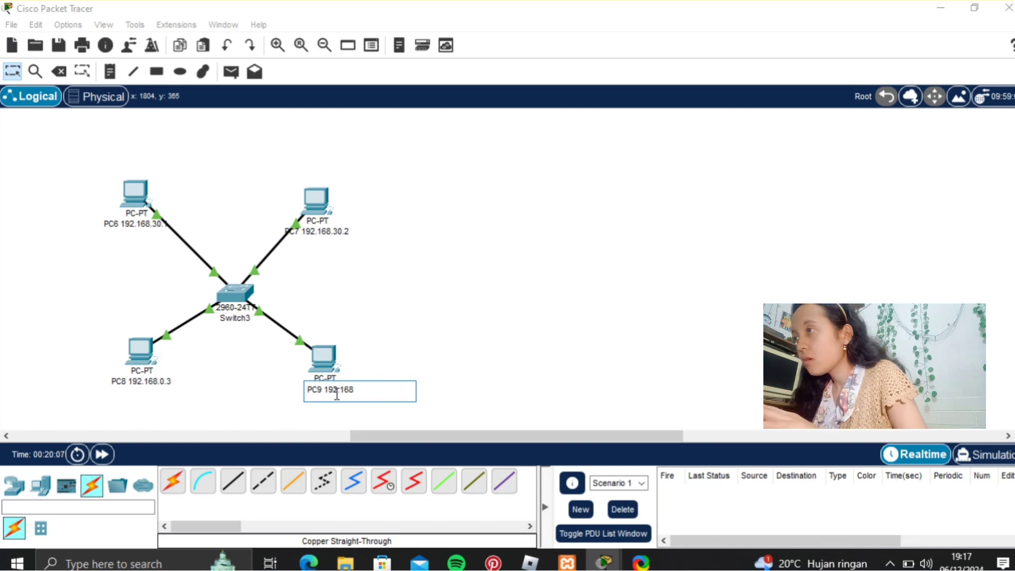
text(.30.4)
key(Return)
click(349, 390)
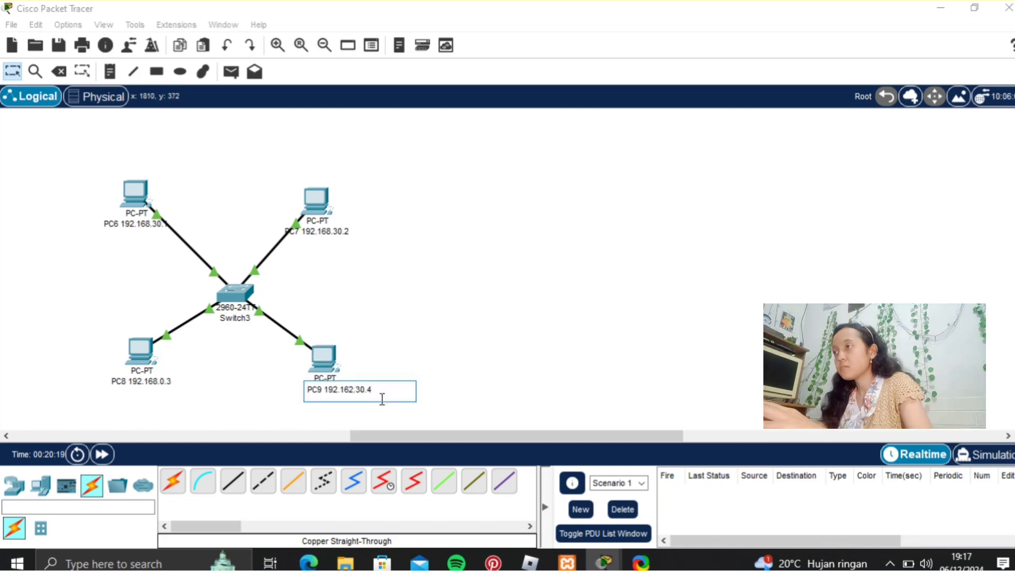
key(Return)
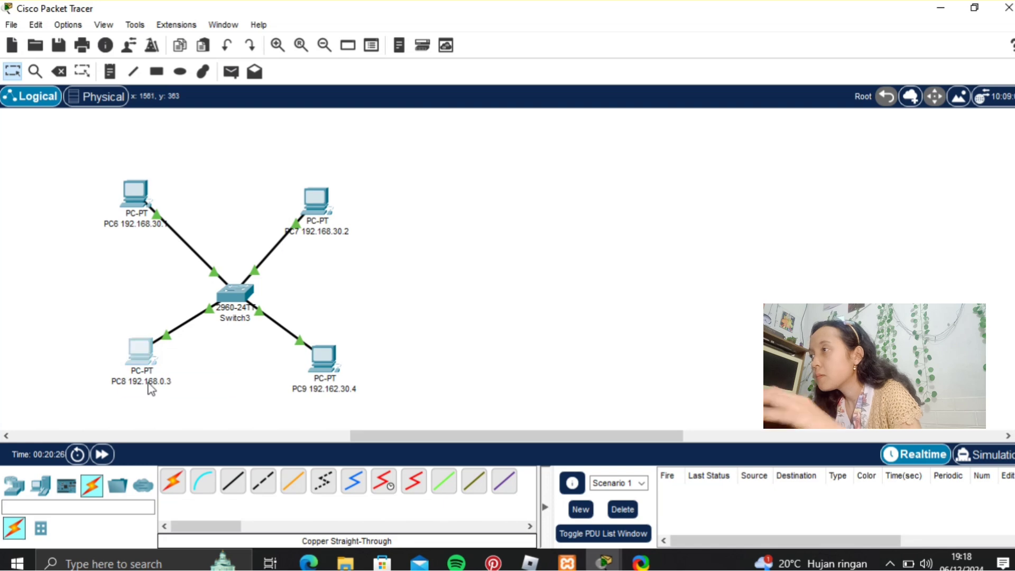
- Correct the address in PC8's label so that it reads "PC8 192.168.30.3"
click(171, 381)
text(3)
key(Return)
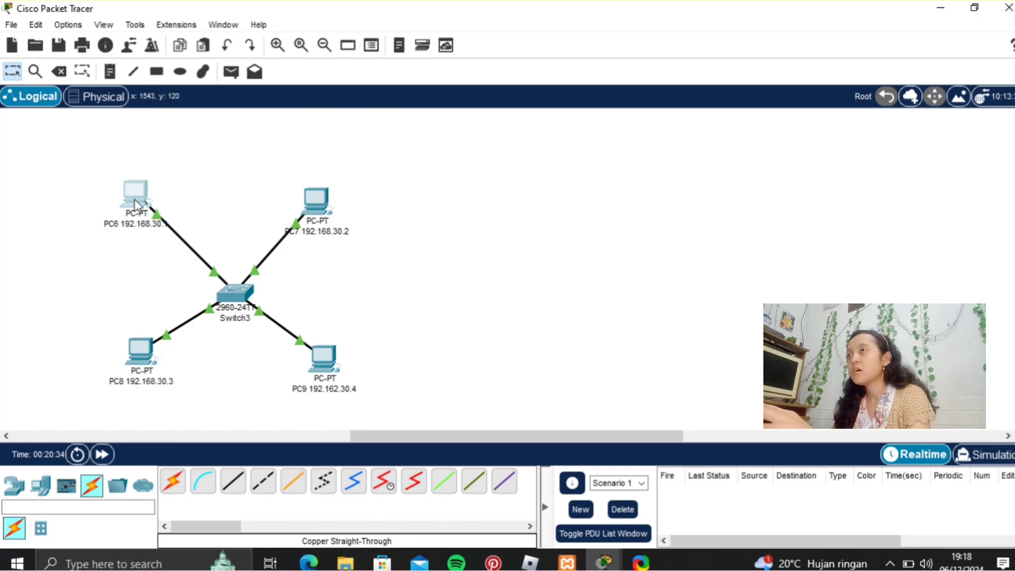
- Give PC6 the static IPv4 address 192.168.30.1 with subnet mask 255.255.255.0 and close its window
click(136, 205)
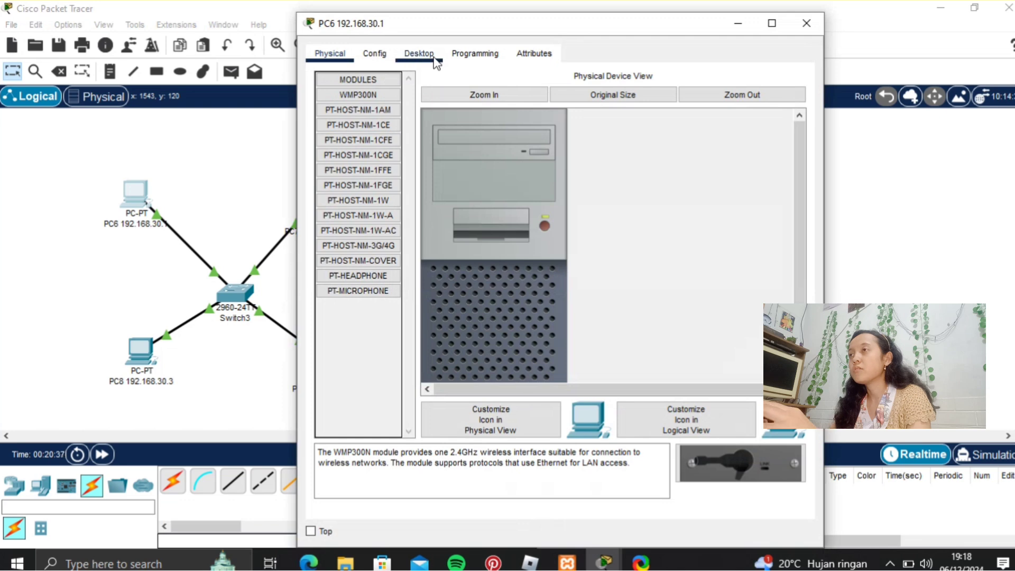
click(419, 54)
click(376, 101)
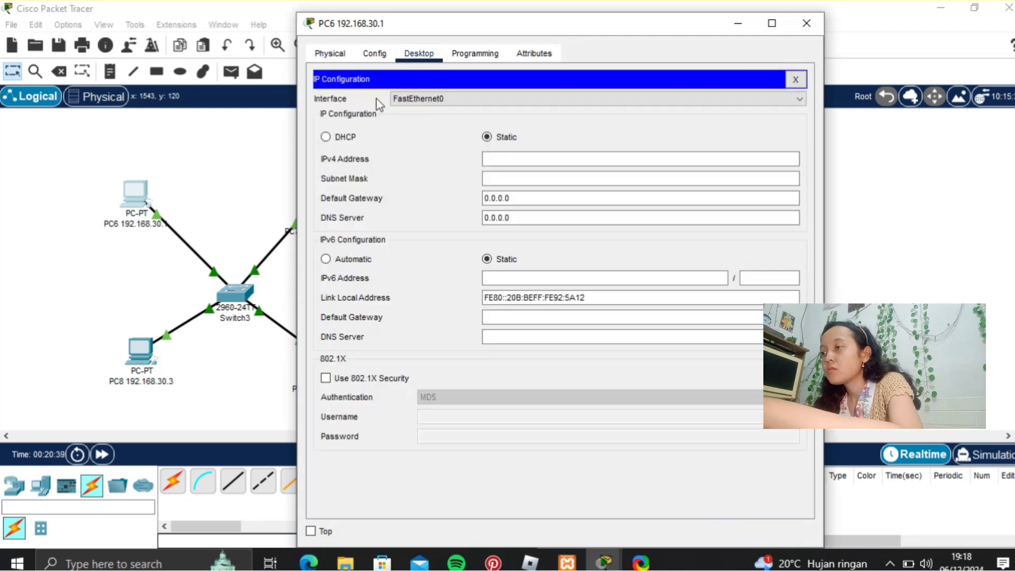
click(496, 157)
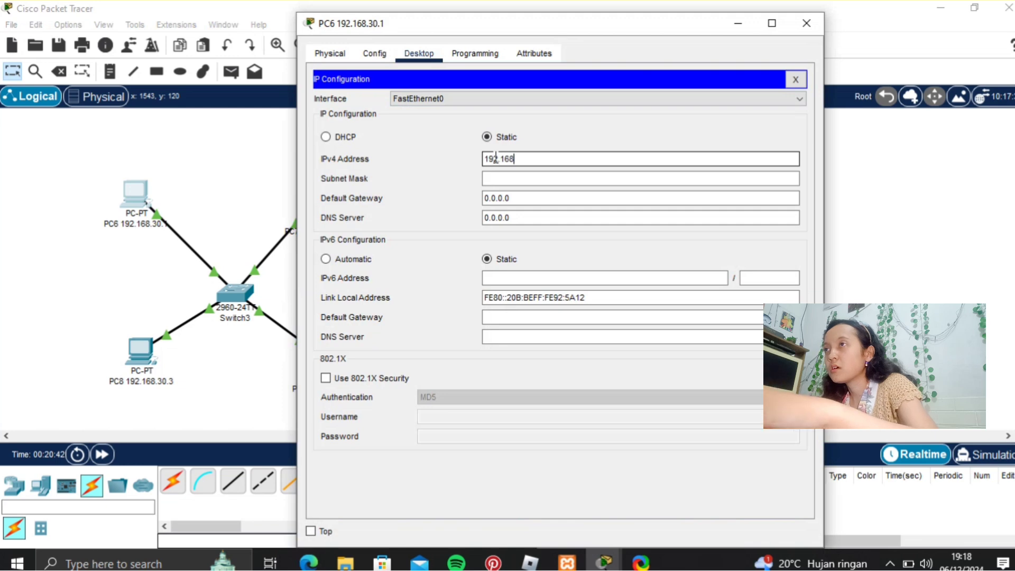
text(192.168.30.)
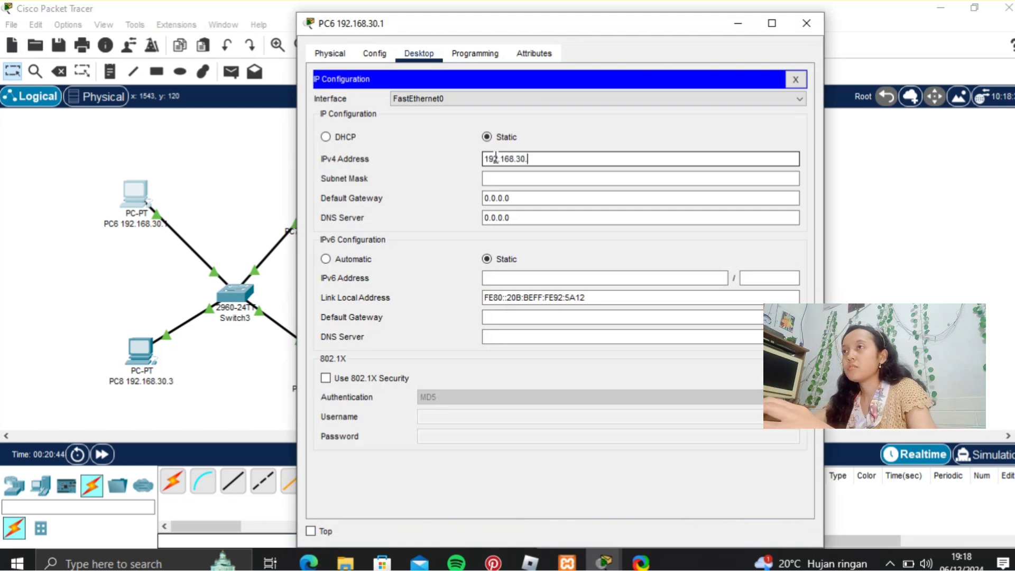
text(1)
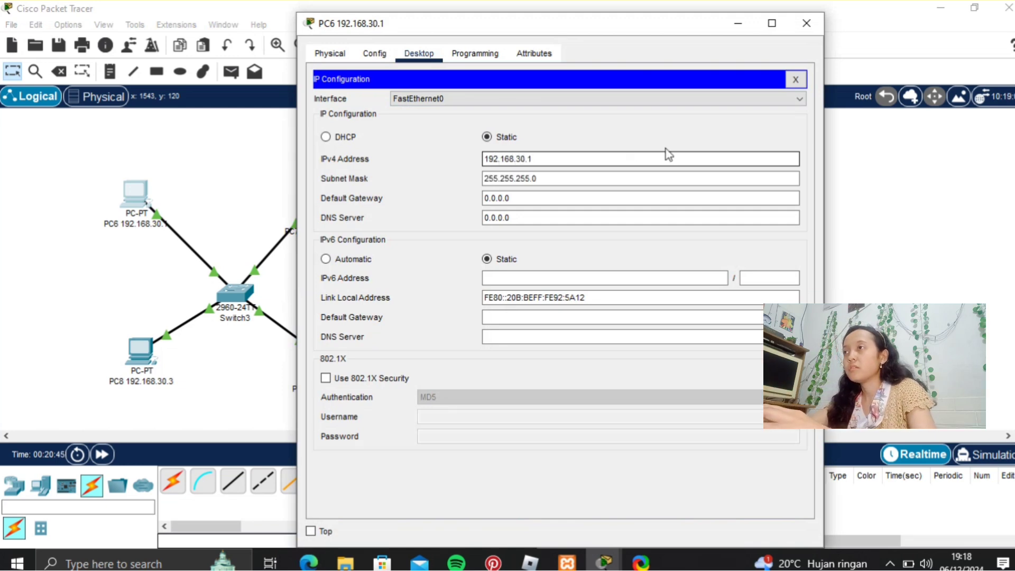
click(806, 22)
- Give PC7 the static IPv4 address 102.168.30.2 in its IP configuration and close its window
click(316, 199)
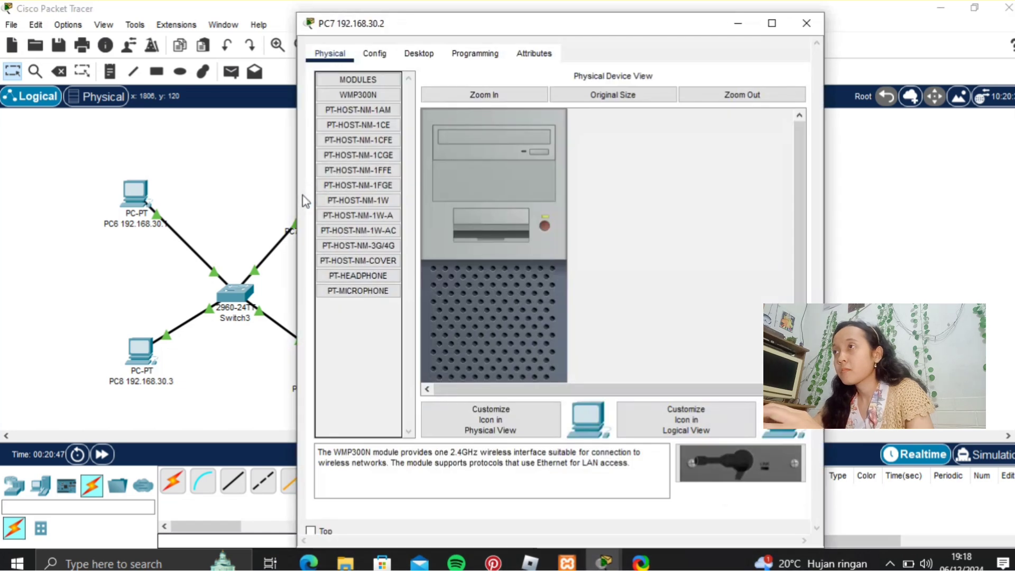
click(419, 53)
click(378, 126)
text(102.168.30.2)
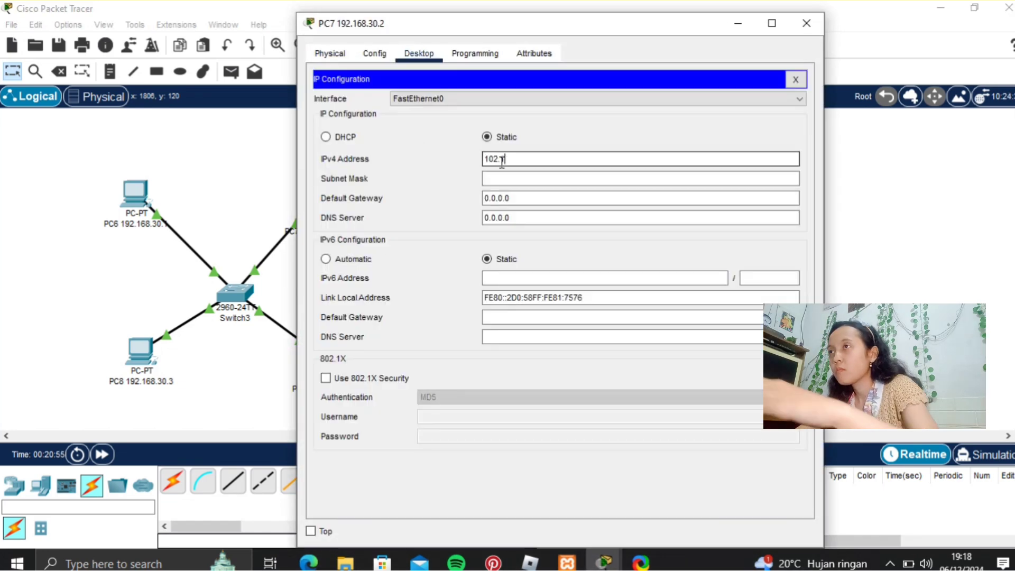
click(806, 22)
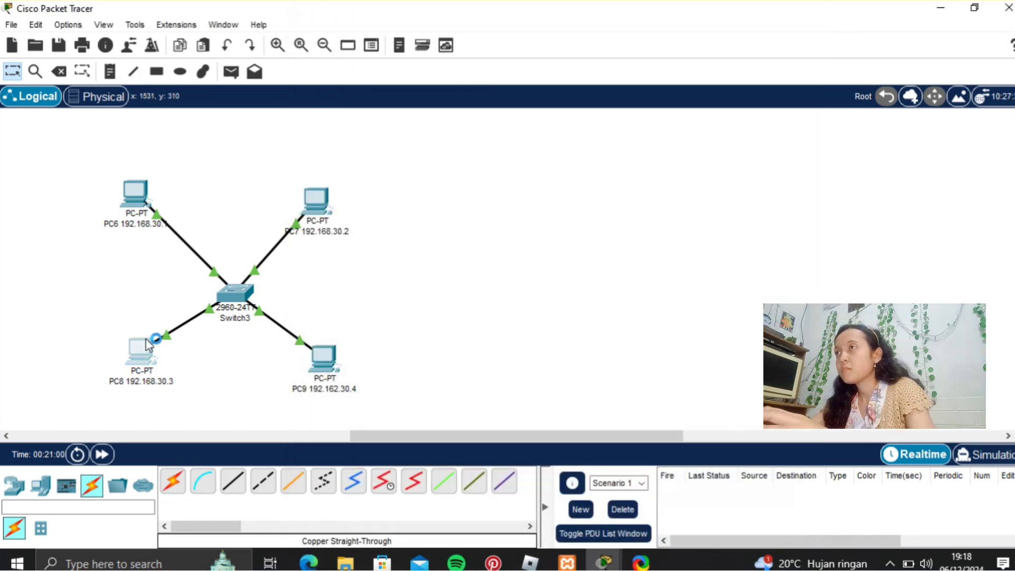
- Give PC8 the static IPv4 address 192.168.30.3, fill in its subnet mask and close its window
click(138, 350)
click(419, 53)
click(371, 128)
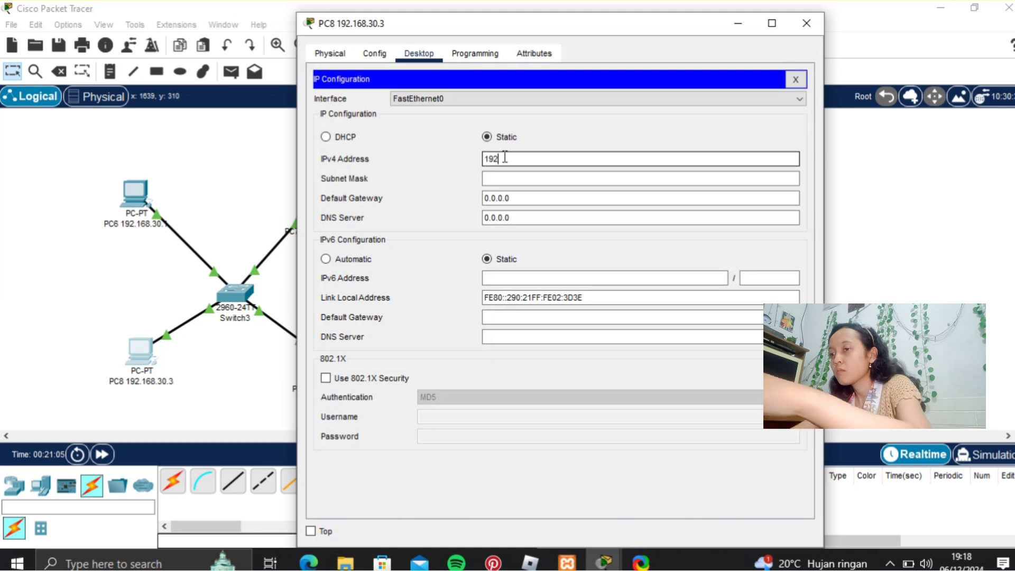
text(192.168.30.3)
click(508, 178)
click(806, 23)
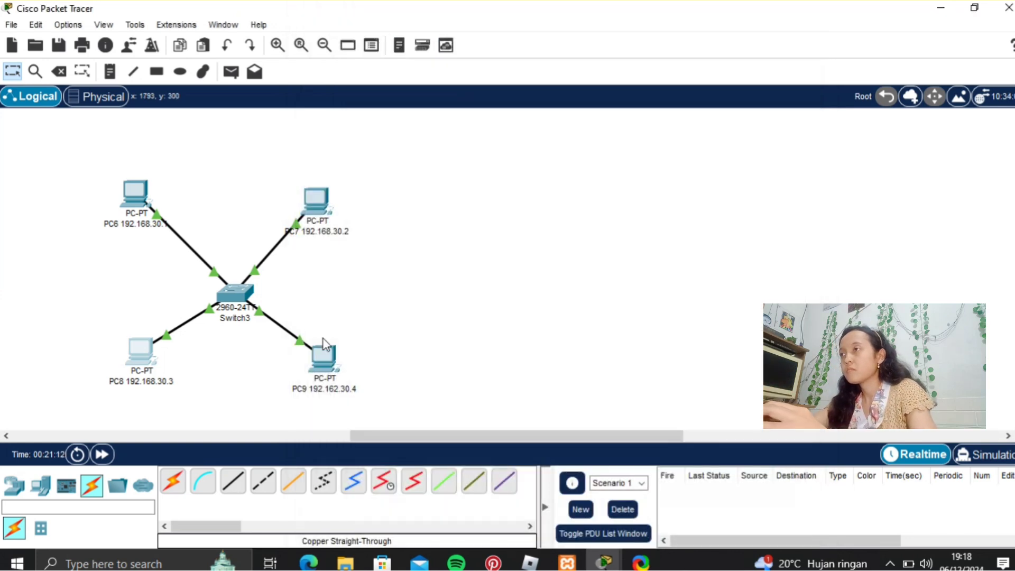
- Give PC9 the static IPv4 address 192.168.30.4 with subnet mask 255.255.255.0 and close its window
click(325, 353)
click(419, 53)
click(373, 133)
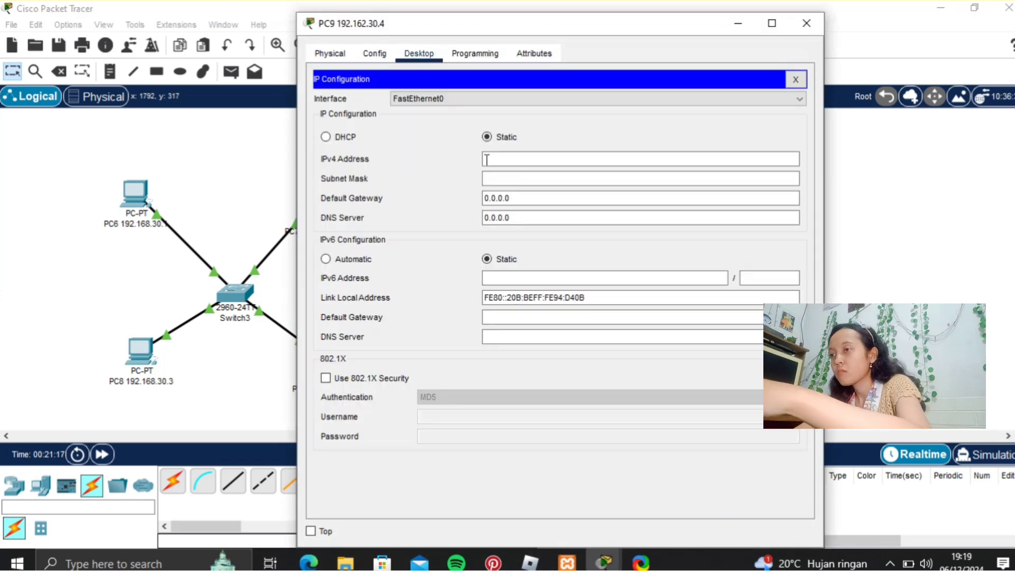
text(192.168.30.4)
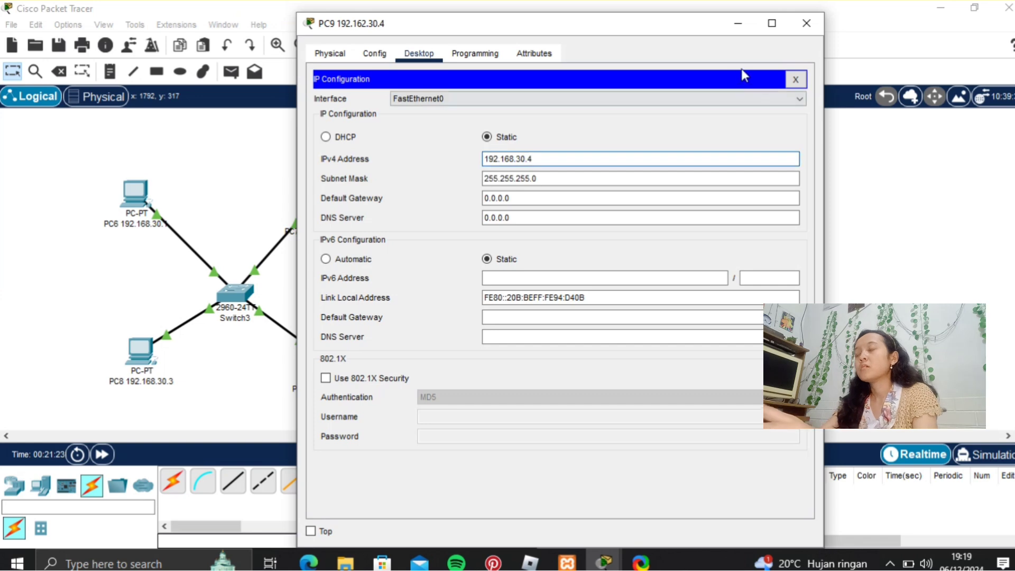
click(815, 31)
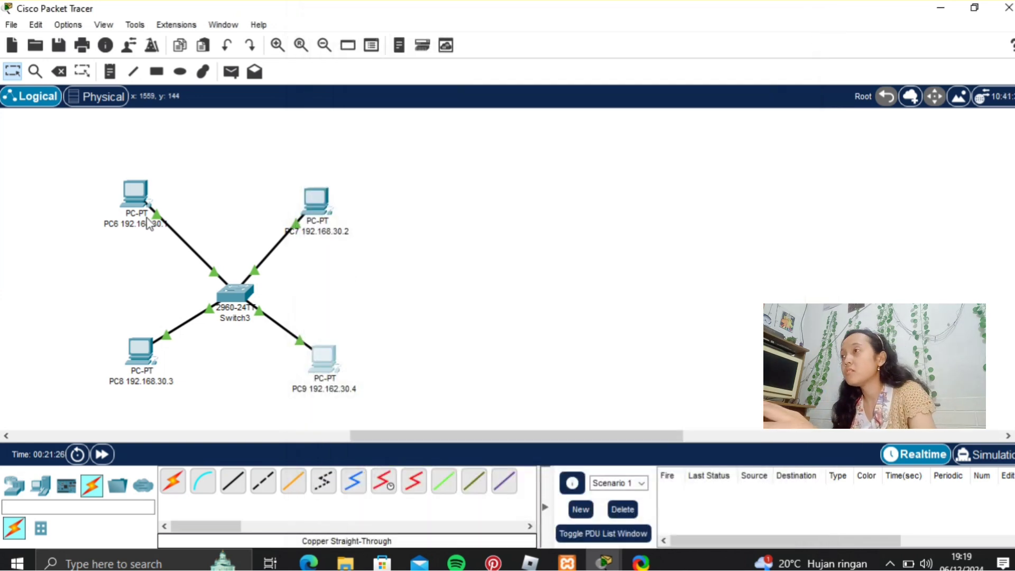
- Ping 192.168.30.1 from PC6's command prompt and close the PC's window
mouse_move(150, 224)
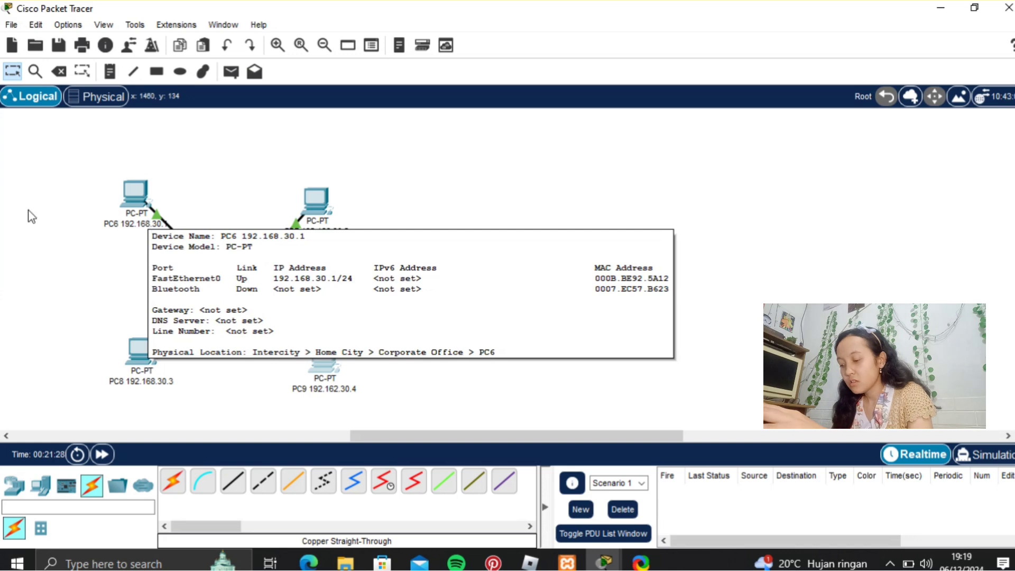
click(131, 217)
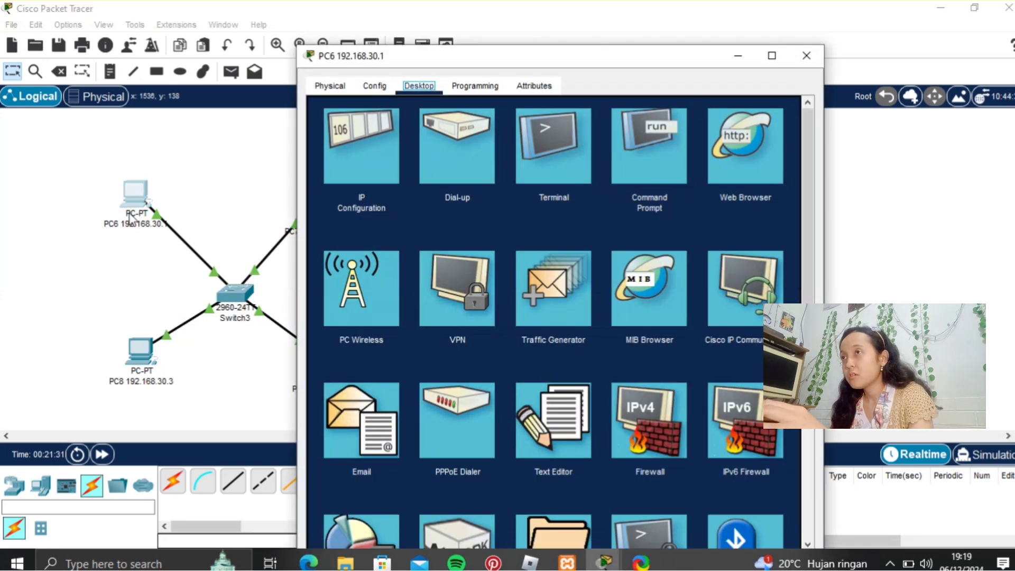
click(639, 160)
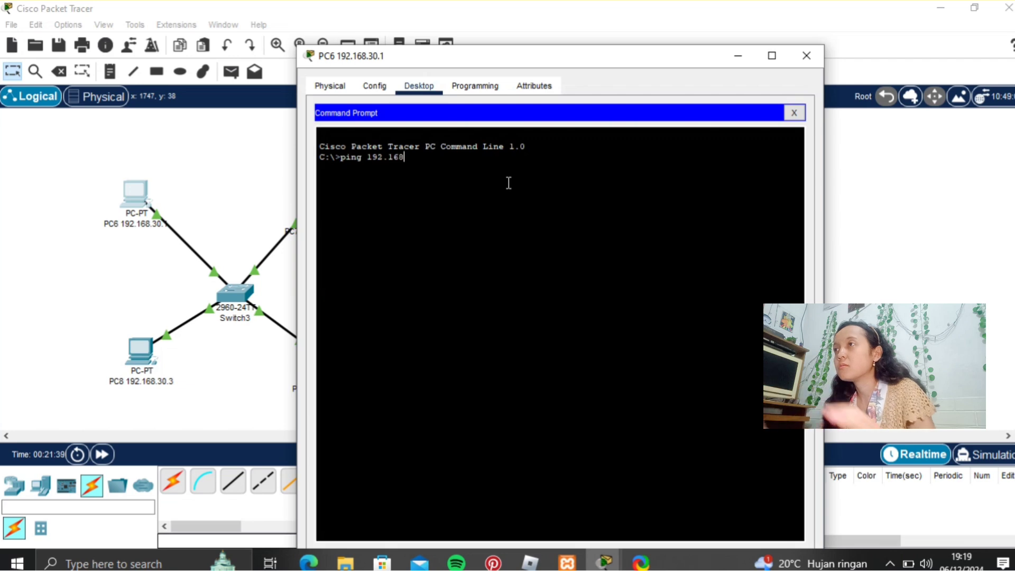
text(ping 192.168.30.1)
key(Return)
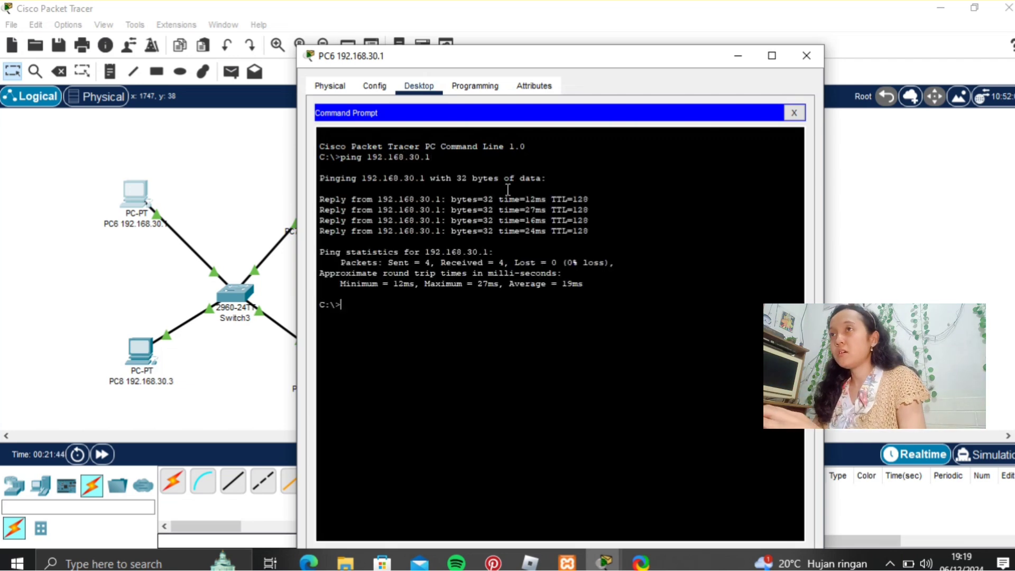
click(800, 59)
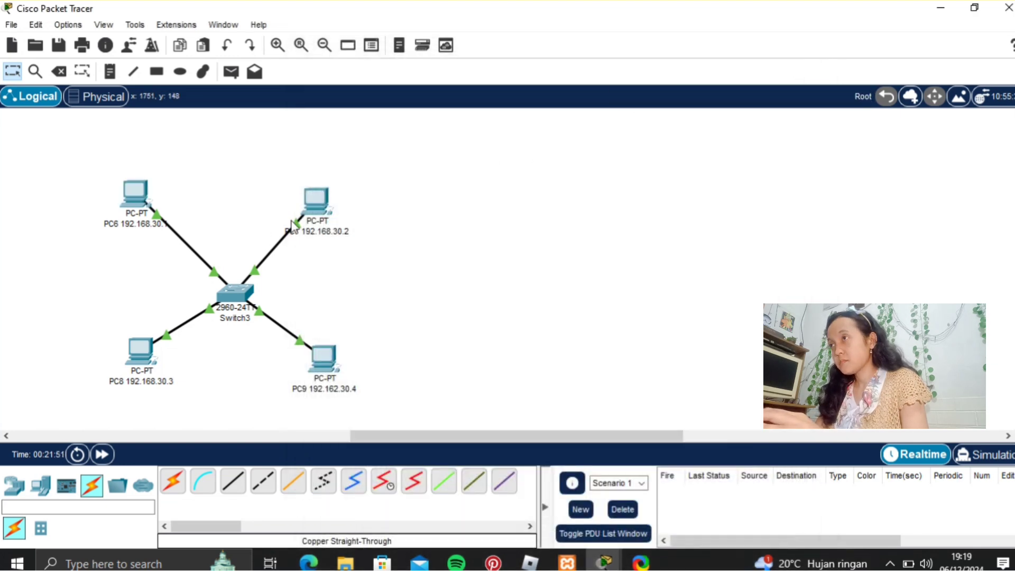
- Ping 192.168.30.2 from PC7's command prompt
click(318, 210)
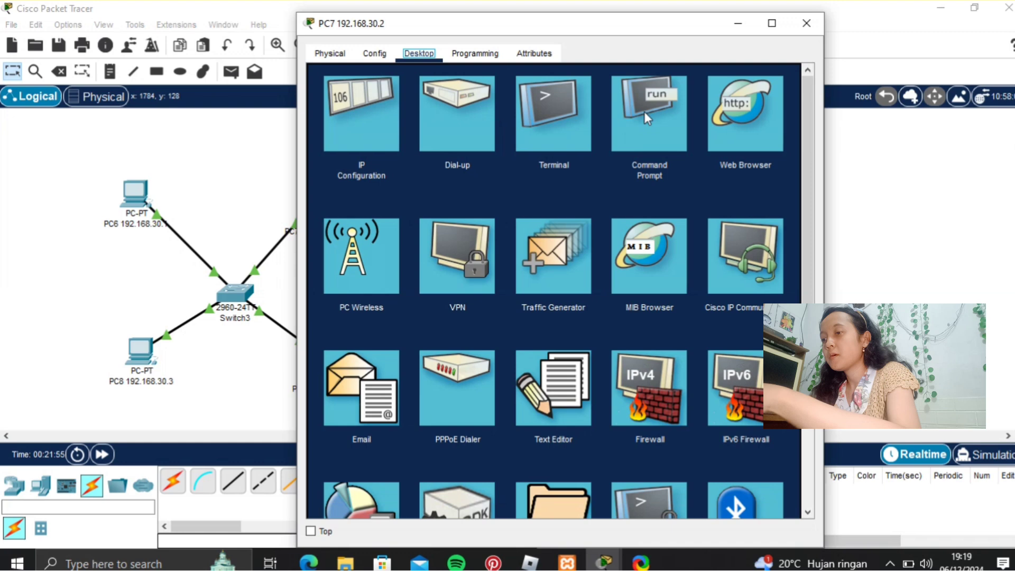
click(646, 114)
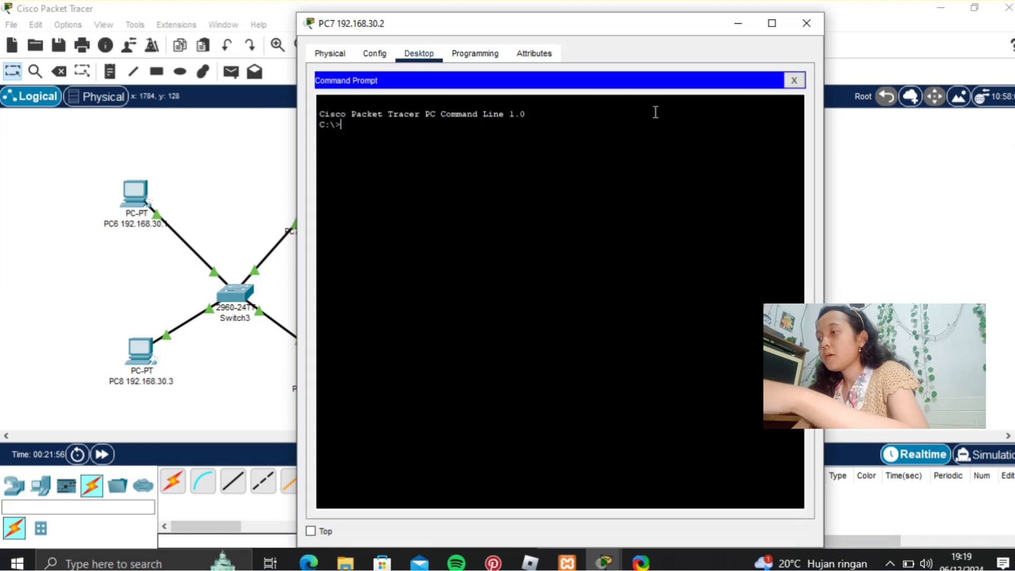
text(ping 19)
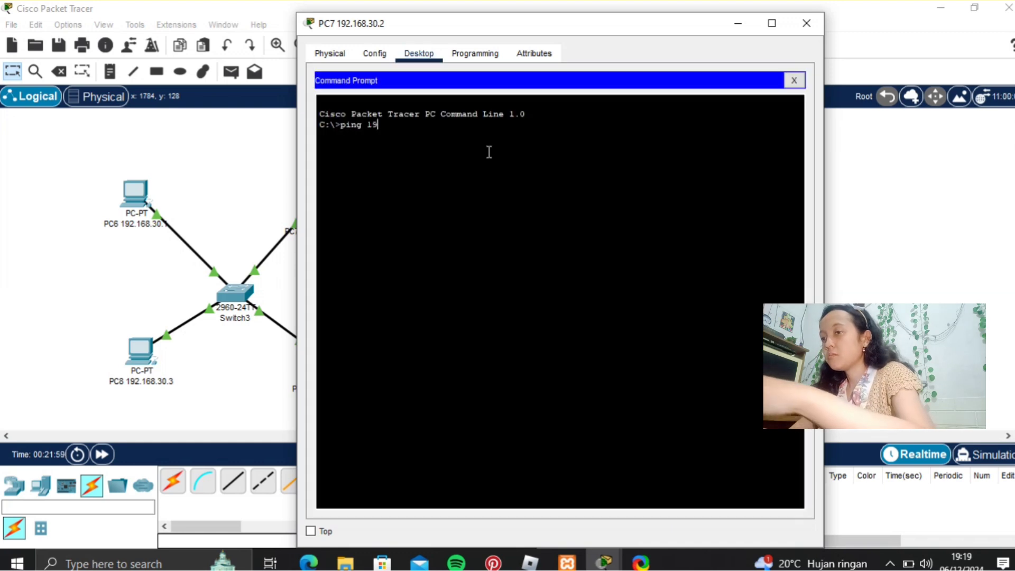
text(2.168.30.2)
key(Return)
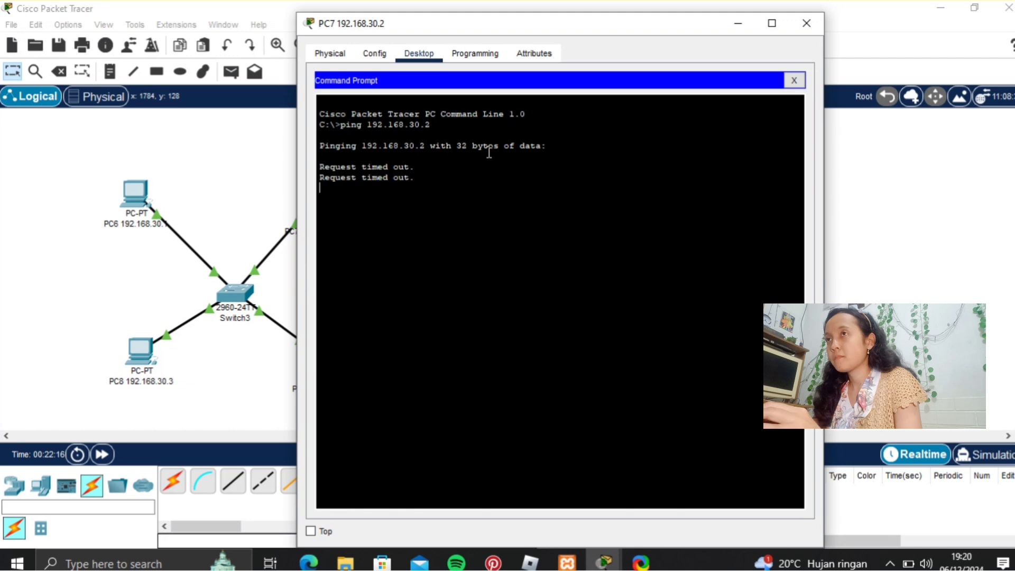
- Correct PC7's static IPv4 address to 192.168.30.2 in its IP configuration
click(794, 80)
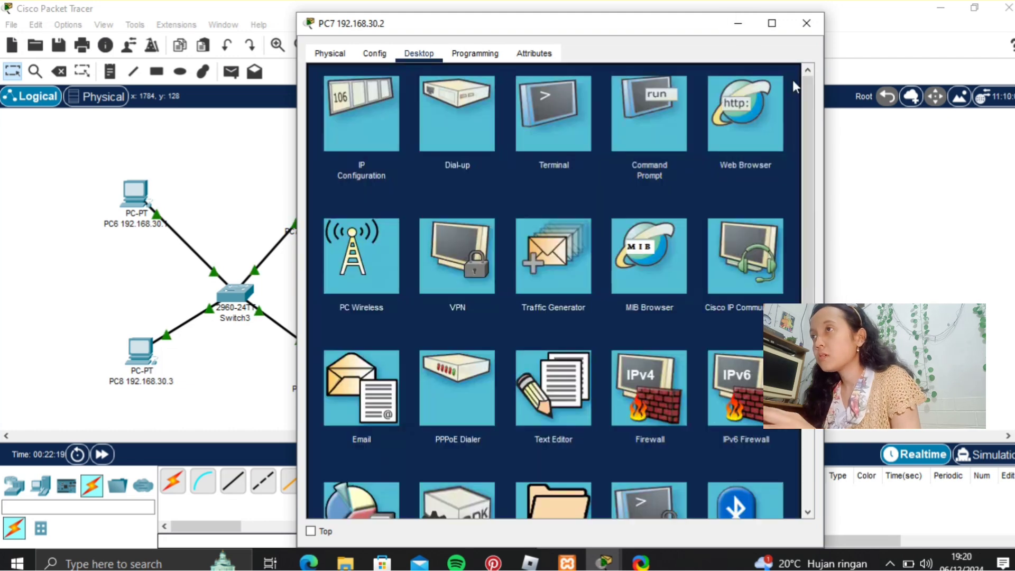
click(361, 114)
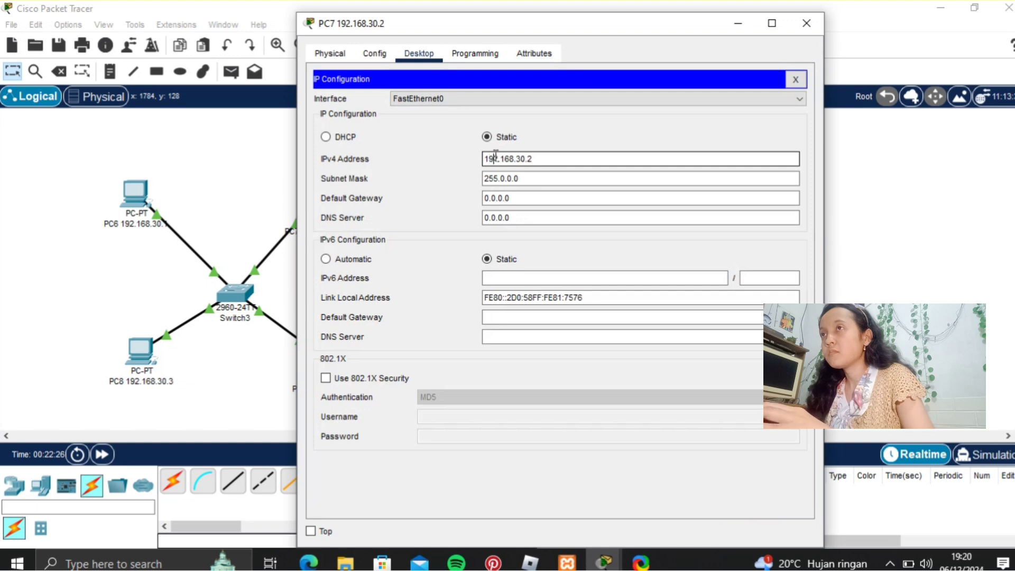
click(795, 80)
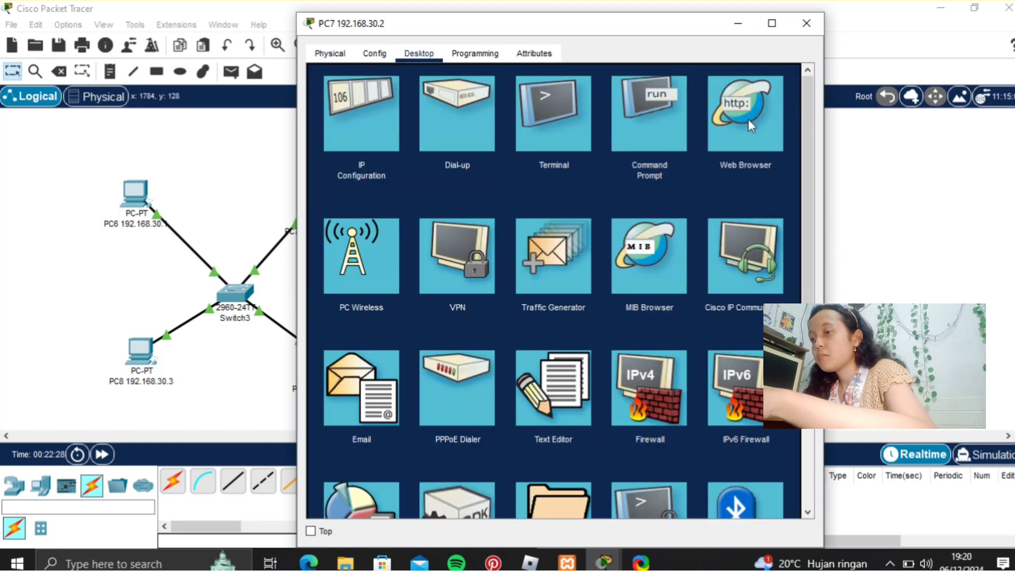
- Repeat the ping to 192.168.30.2 from PC7's command prompt and close the PC's window
click(665, 118)
text(ping 1)
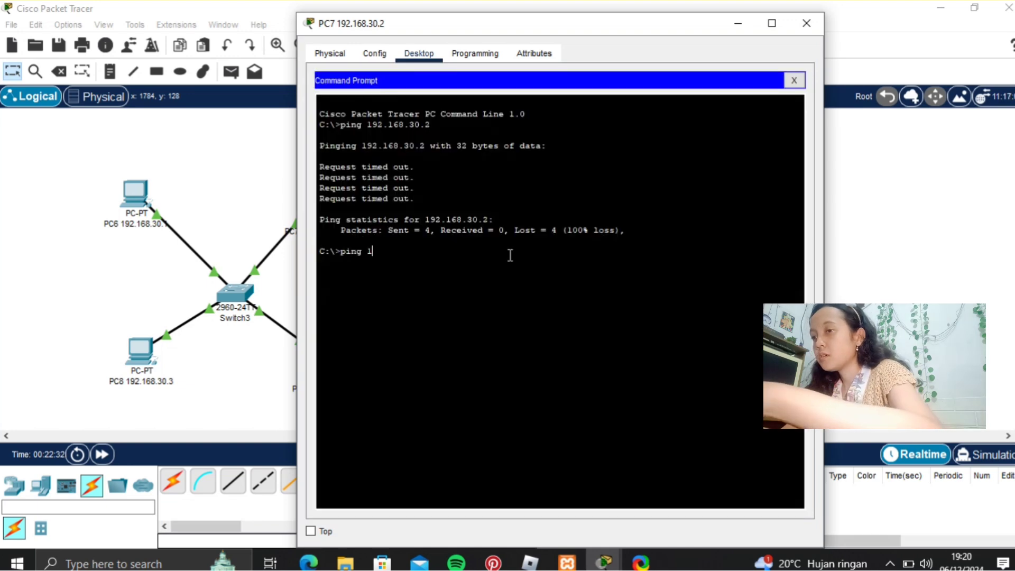
text(92.168.30.2)
key(Return)
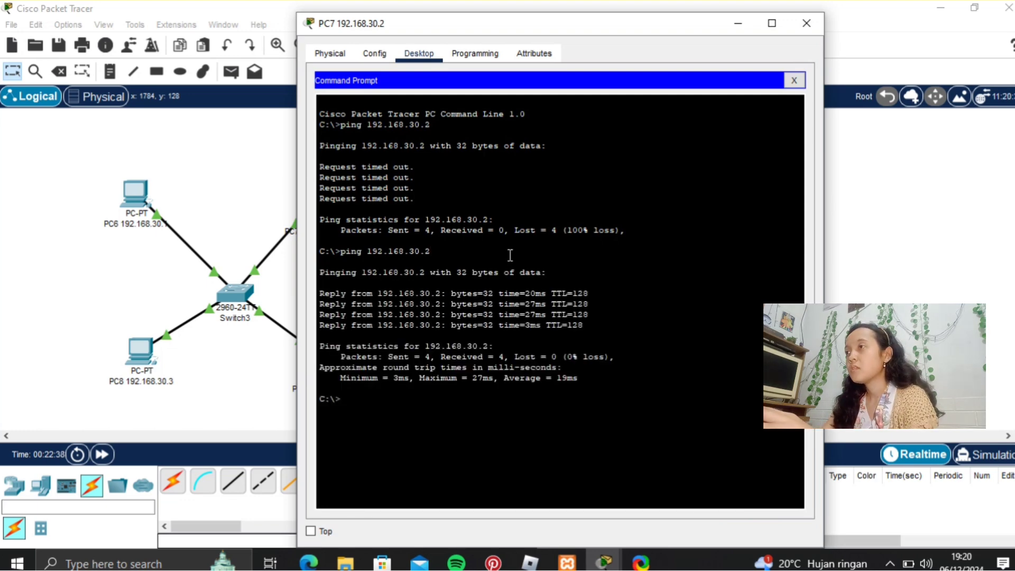
click(806, 23)
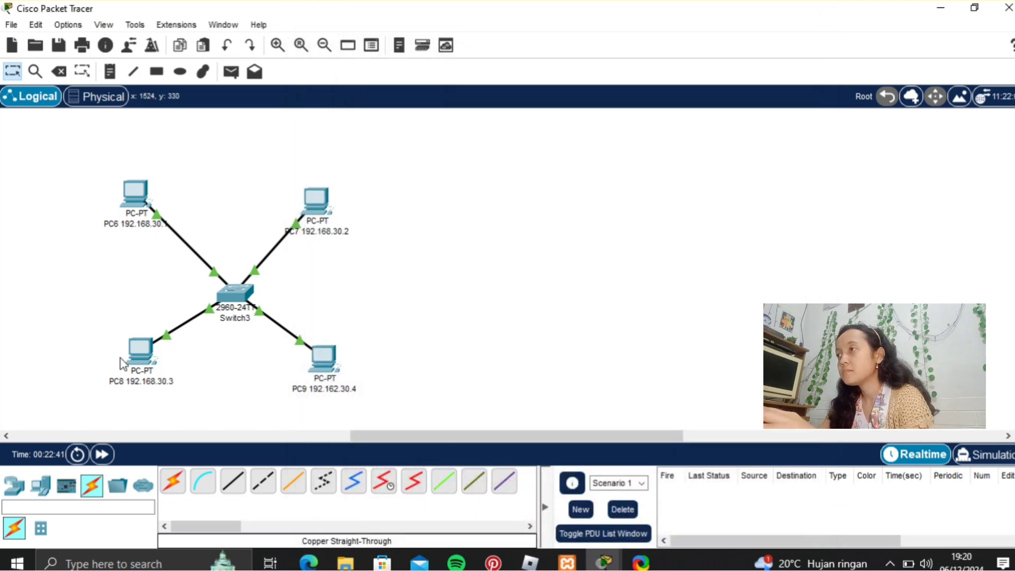
- Ping 192.168.30.3 from PC8's command prompt and close the PC's window
click(150, 358)
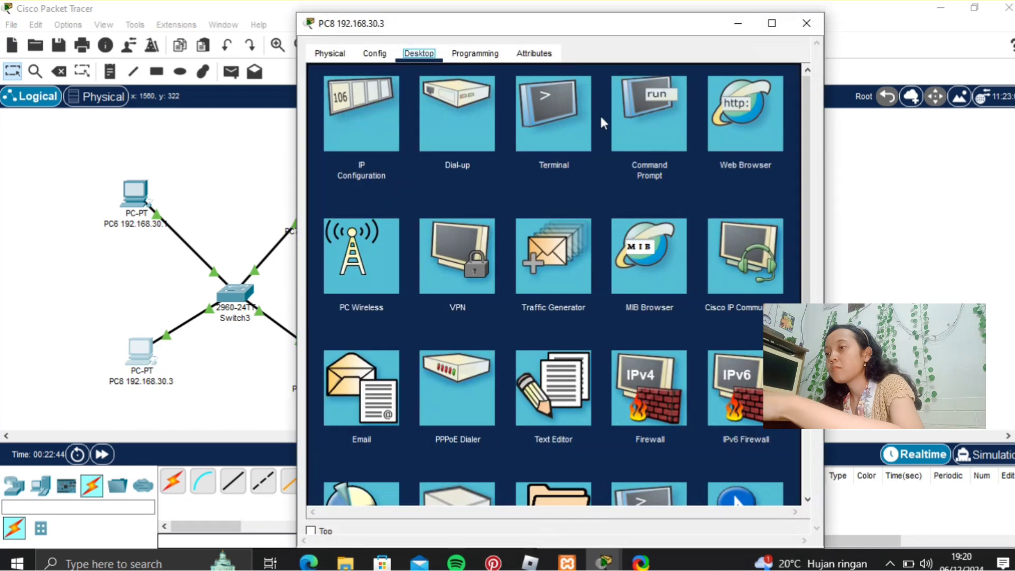
click(652, 108)
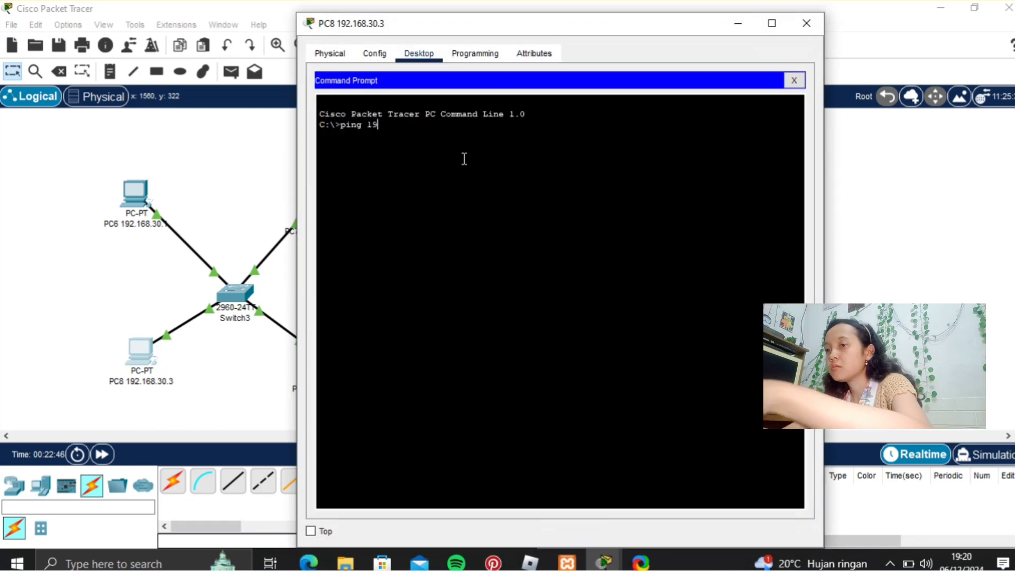
text(ping 192.168.30.3)
key(Return)
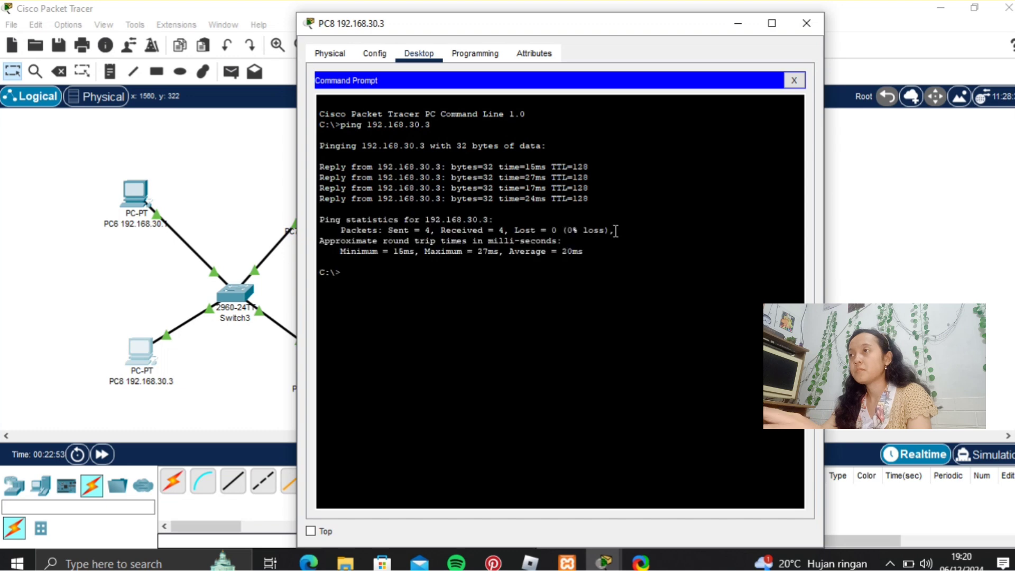
click(807, 24)
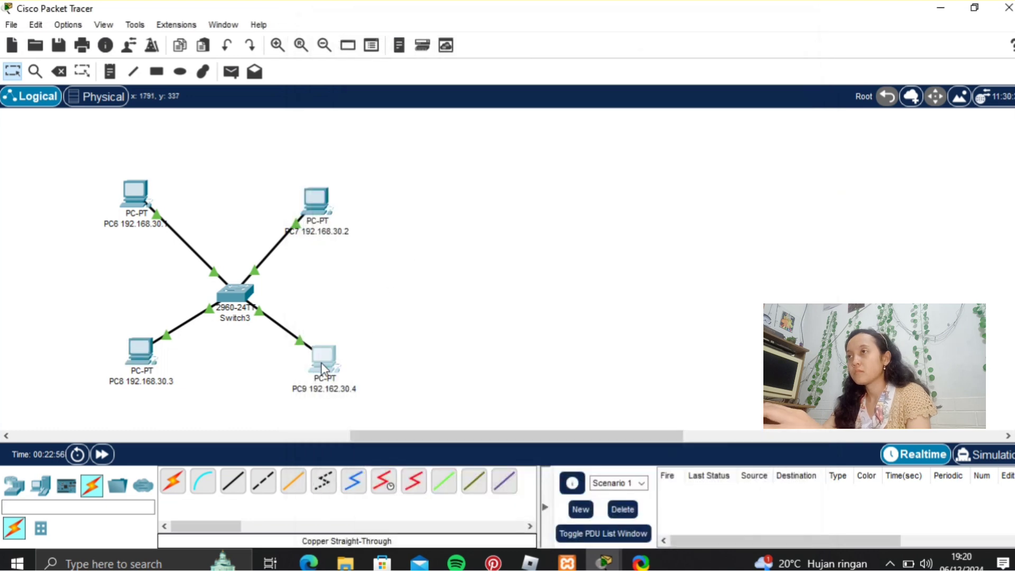
- Ping 192.168.30.3 from PC9's command prompt and close the PC's window
click(321, 364)
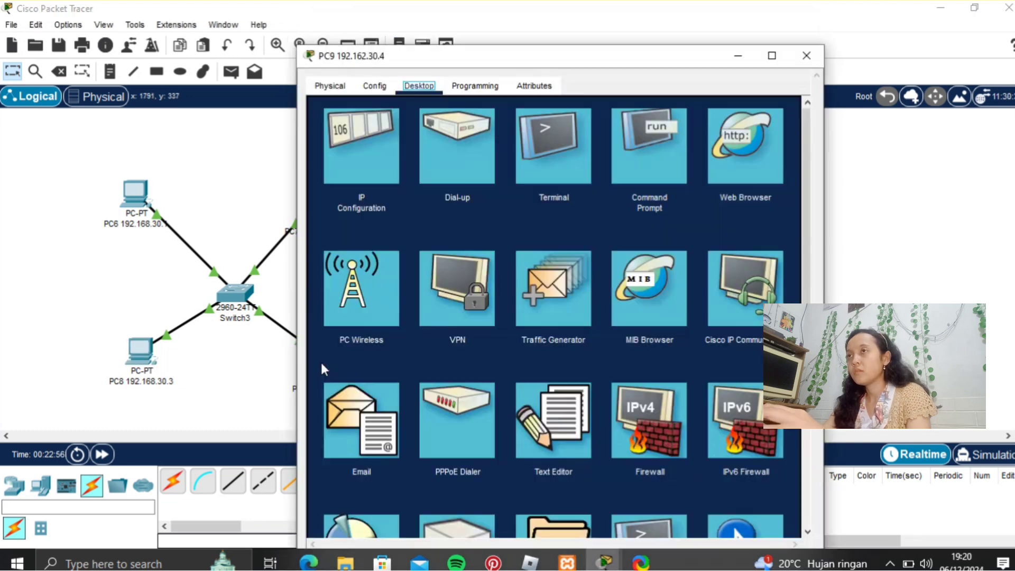
click(642, 158)
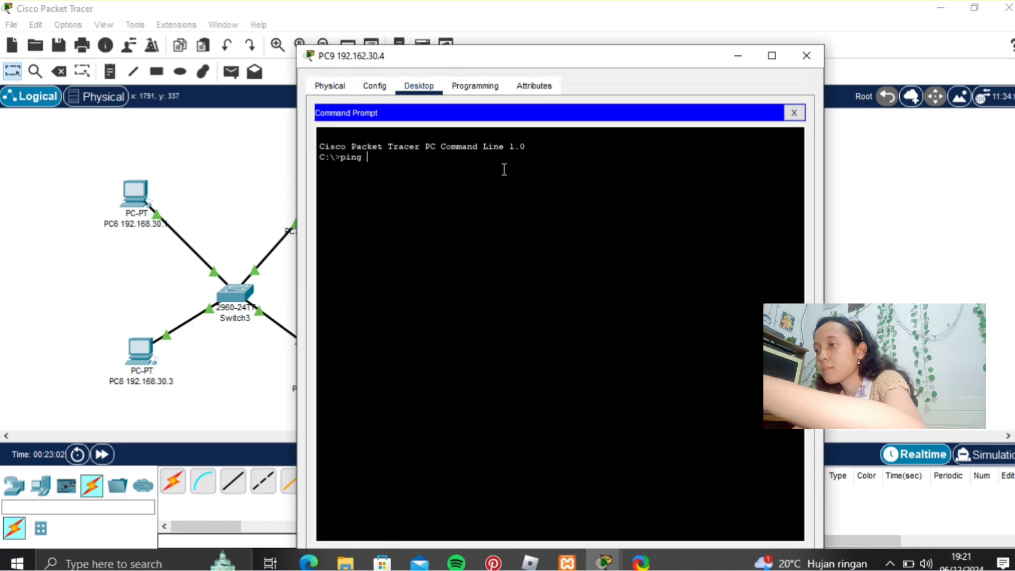
text(ping 192.168.30.3)
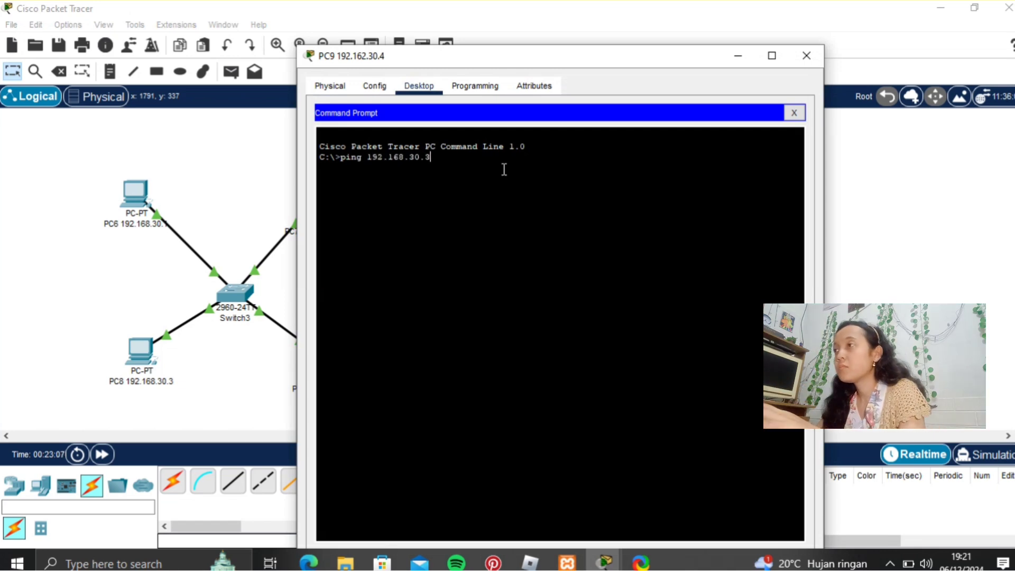
key(Return)
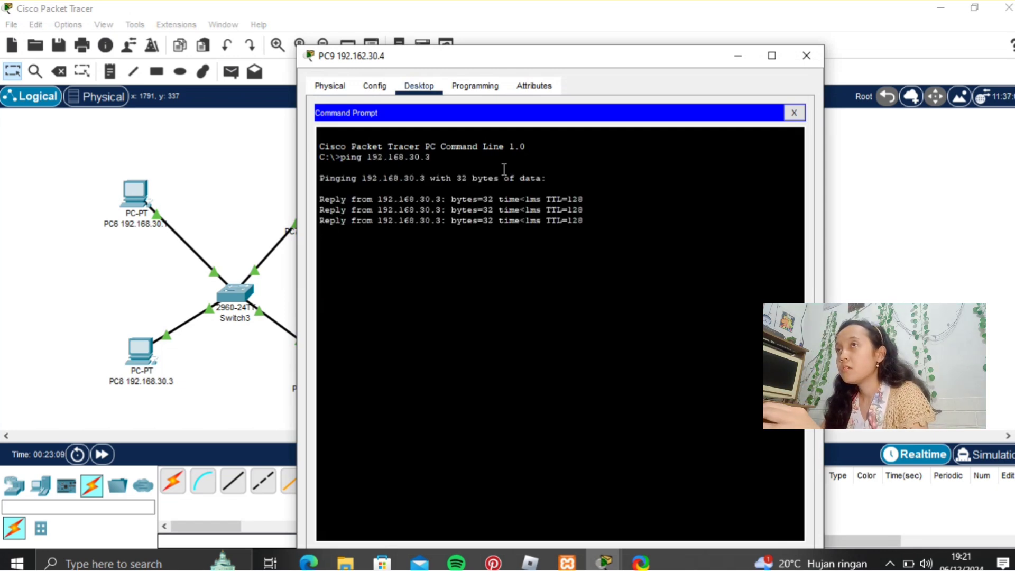
click(806, 55)
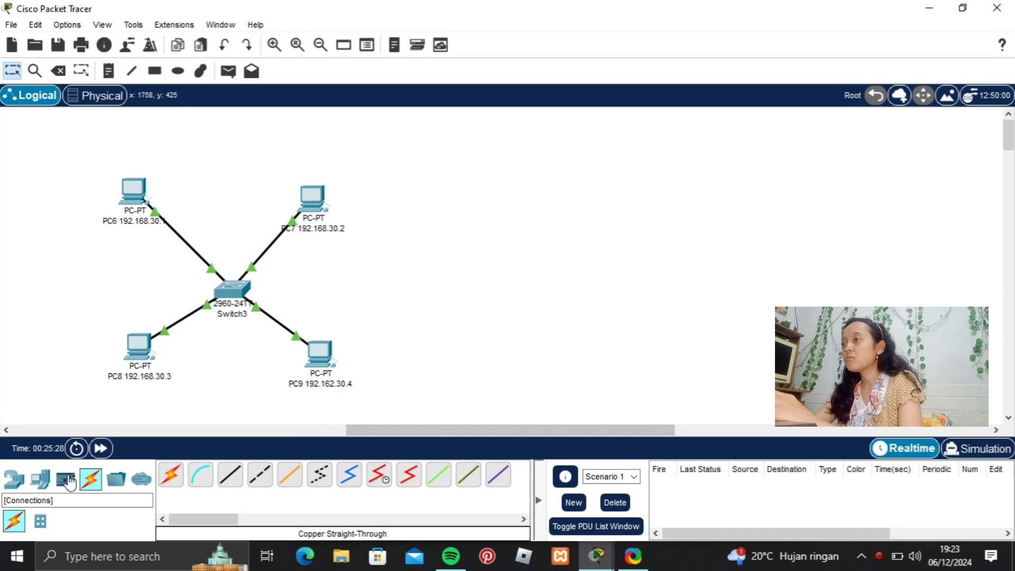
- Place a server above the switch, between PC6 and PC7, and label it "Server HTTP"
click(37, 476)
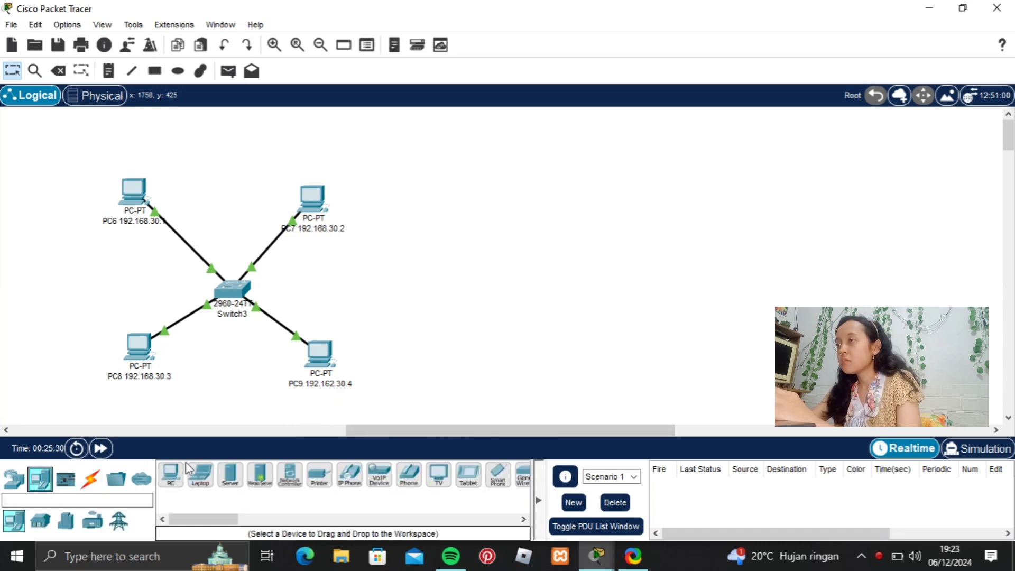
drag(230, 475, 233, 141)
click(238, 181)
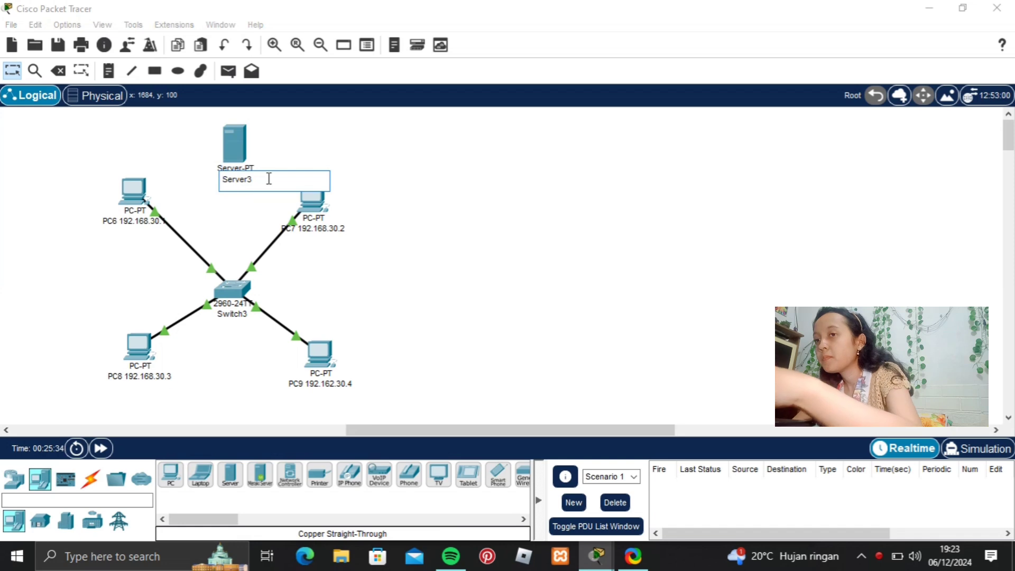
text(H)
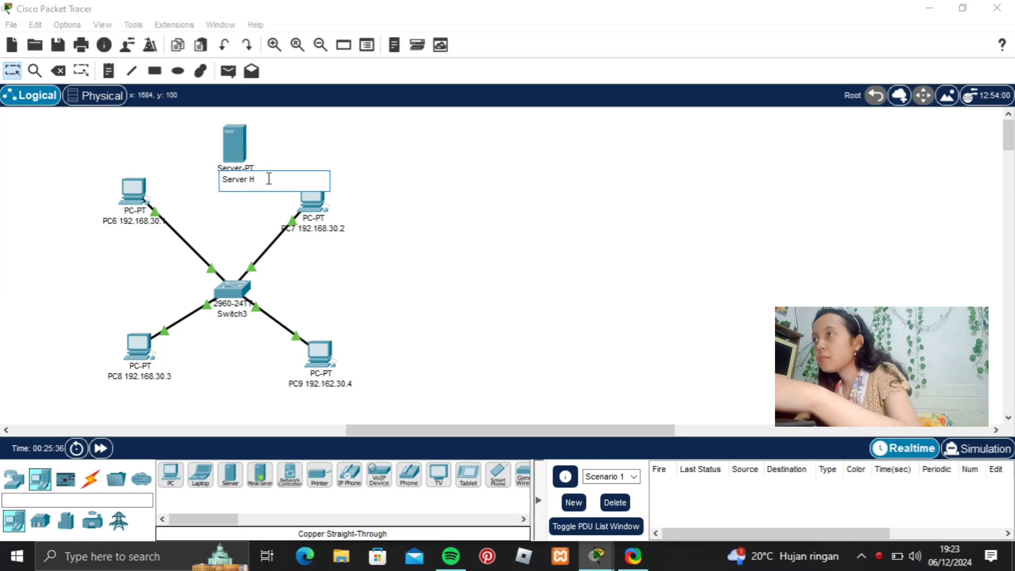
text(TTP)
key(Return)
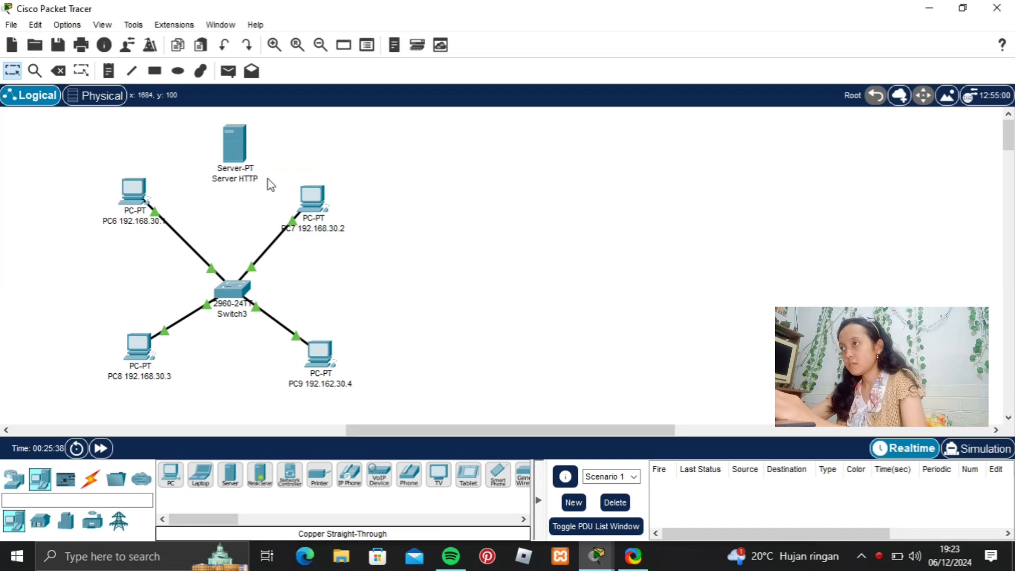
- Connect the HTTP server's FastEthernet0 port to the 2960 switch with a copper straight-through cable
click(87, 483)
click(229, 476)
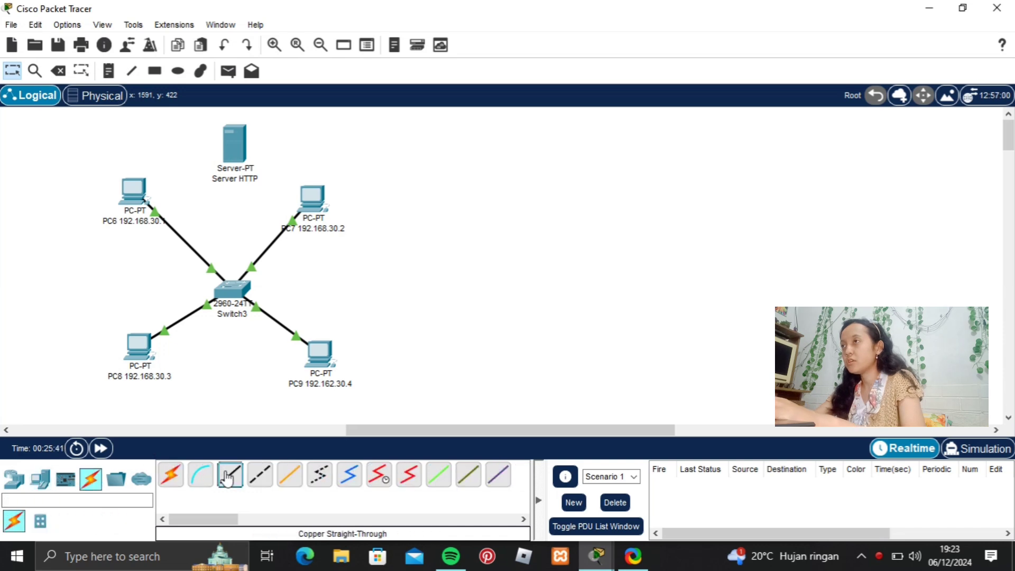
click(249, 160)
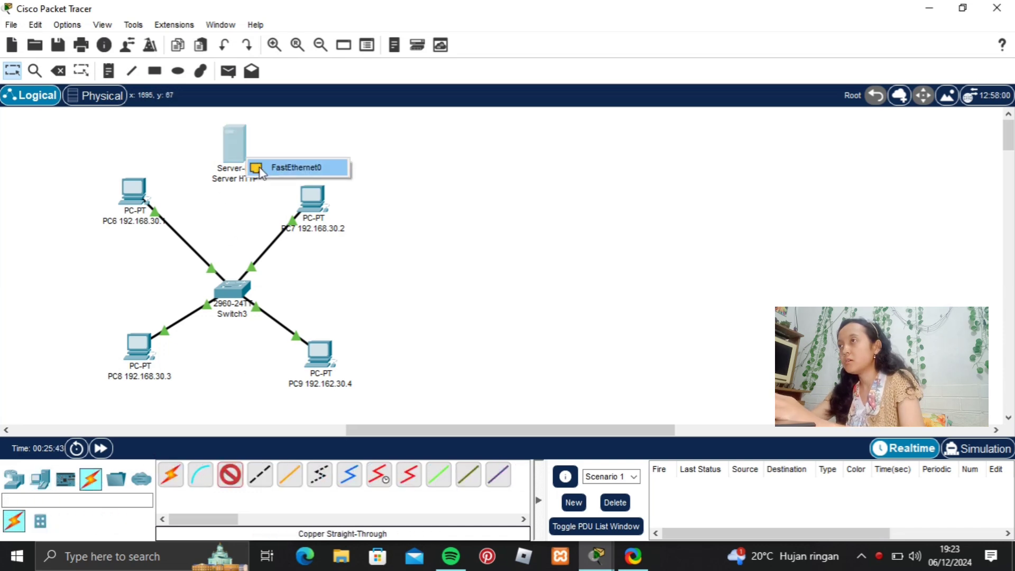
click(260, 169)
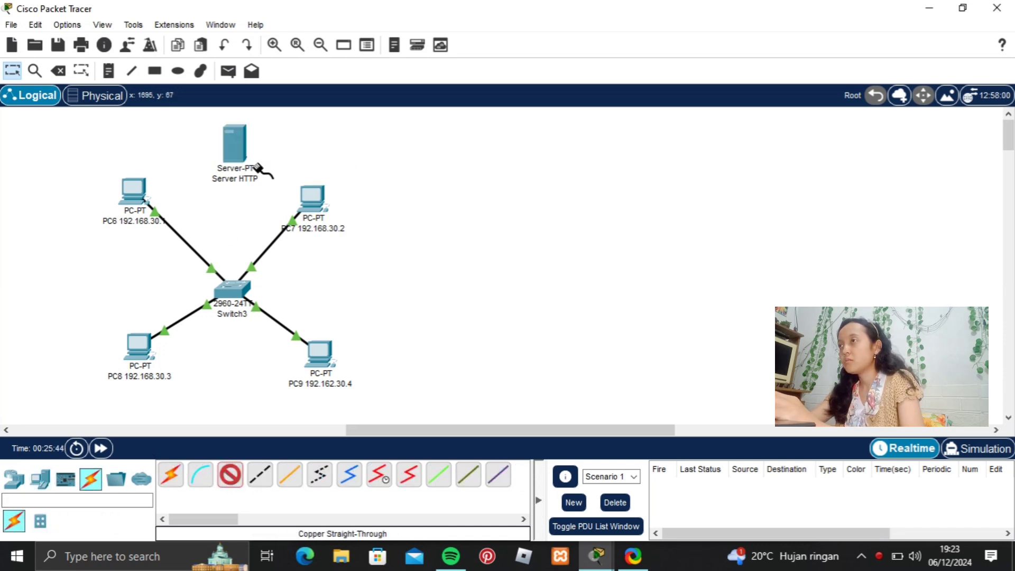
click(231, 297)
click(312, 29)
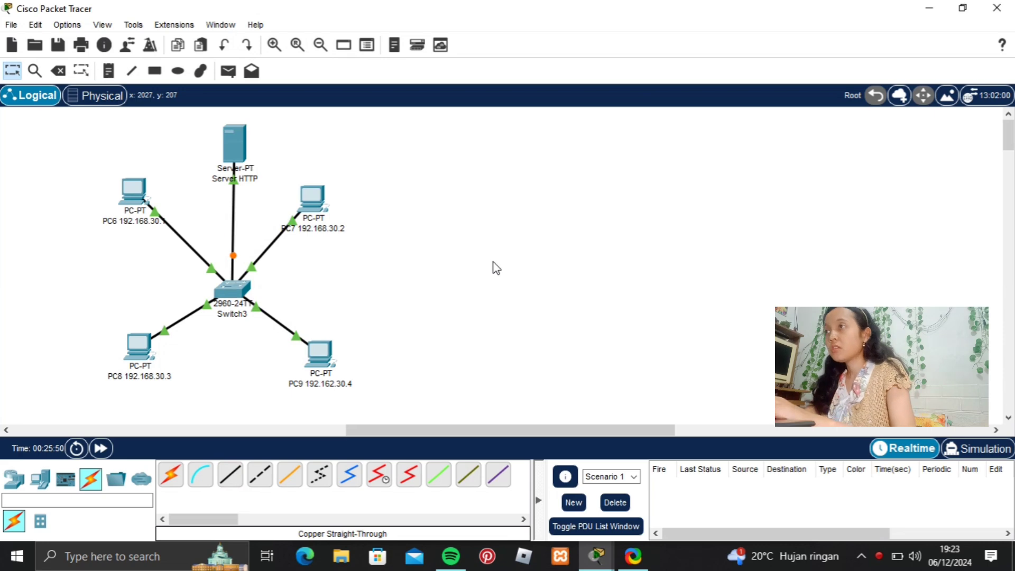
- Give the HTTP server the static IPv4 address 192.168.30.5 with subnet mask 255.255.255.0 and close its window
click(239, 155)
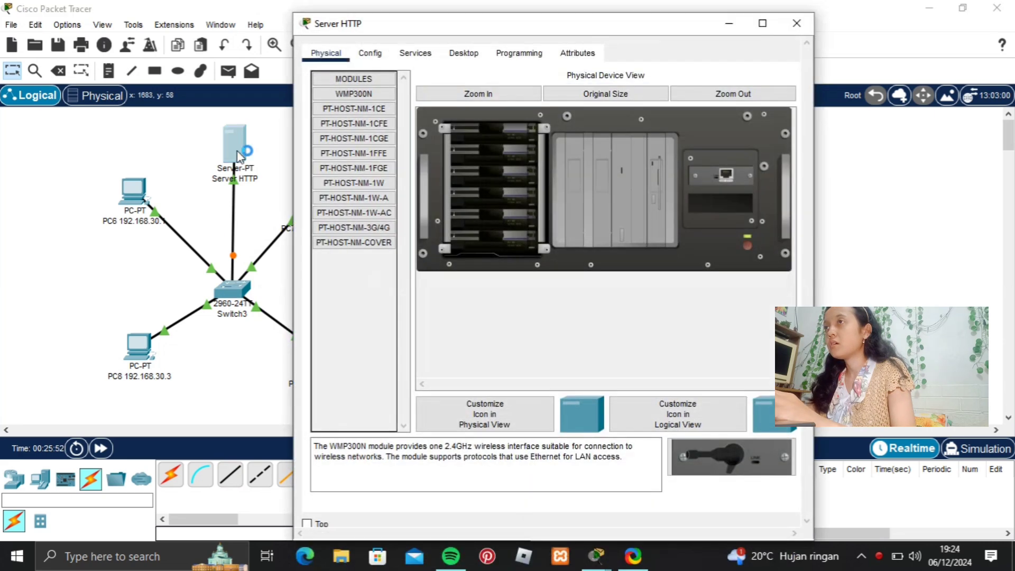
click(453, 54)
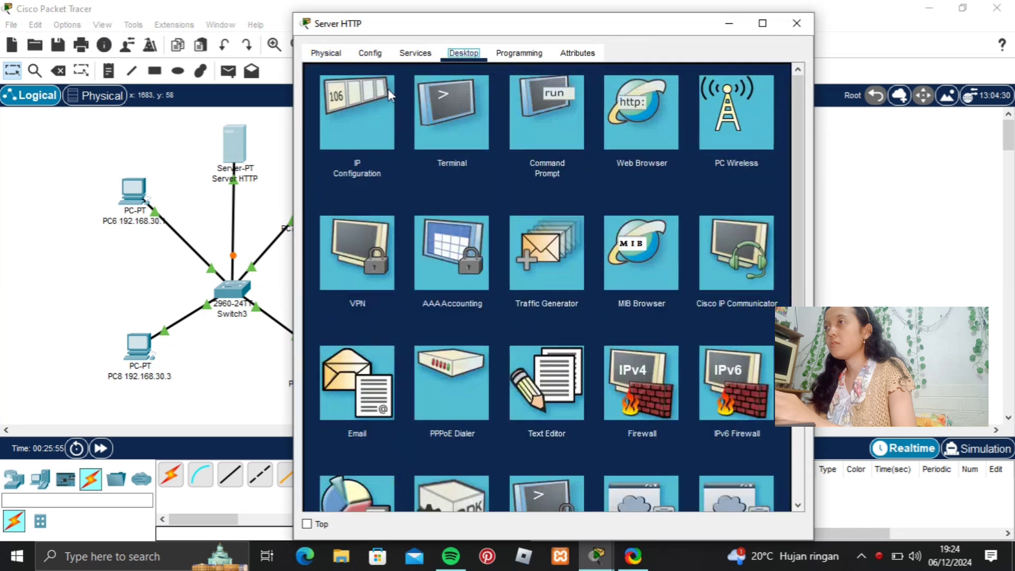
click(374, 150)
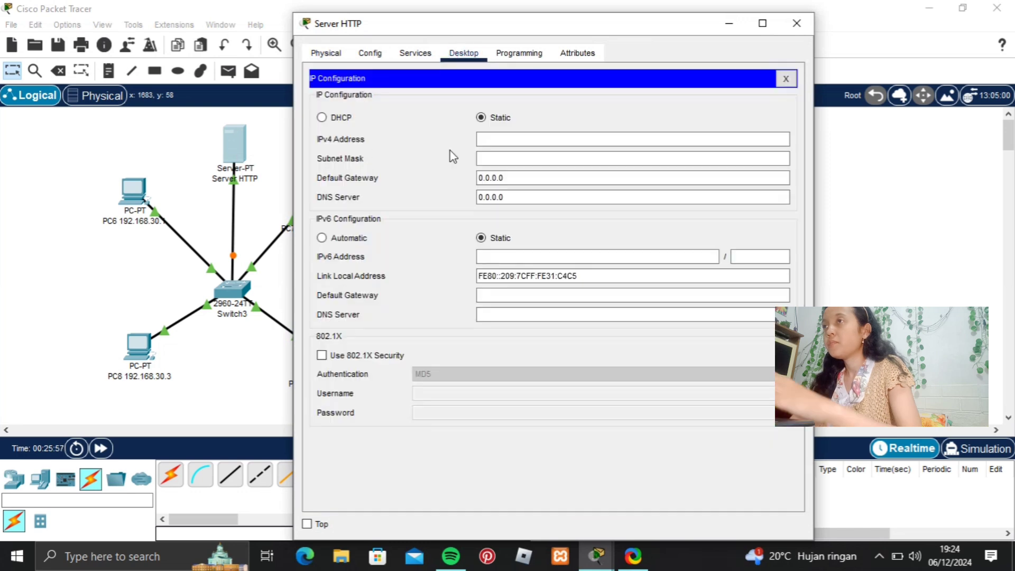
click(507, 141)
text(192.168.30.5)
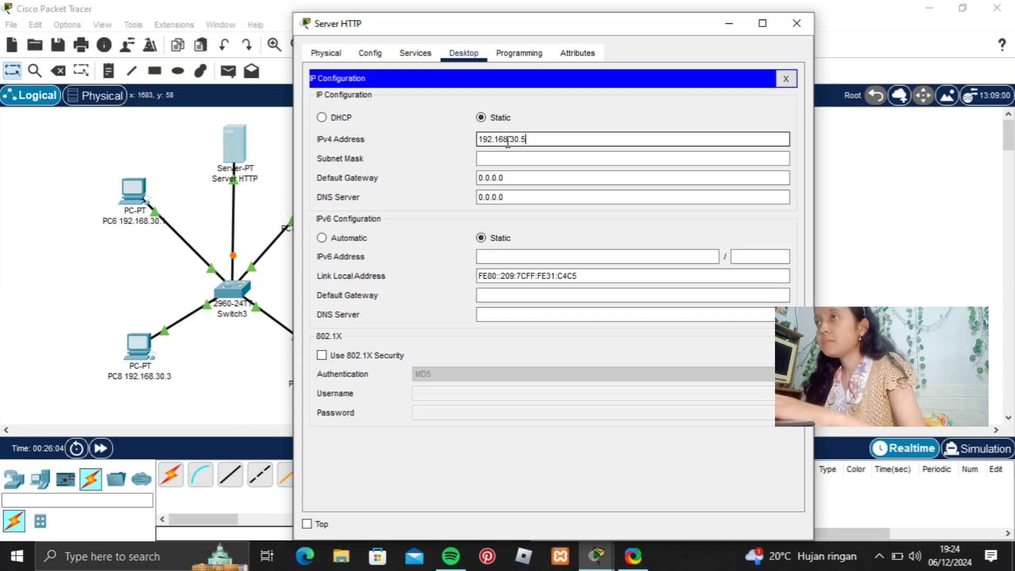
key(Tab)
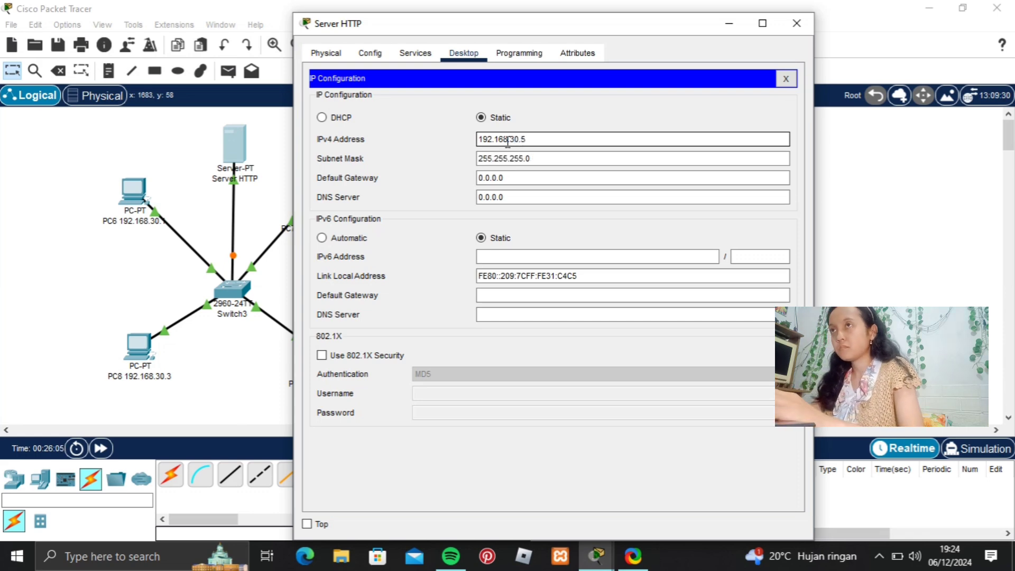
click(797, 23)
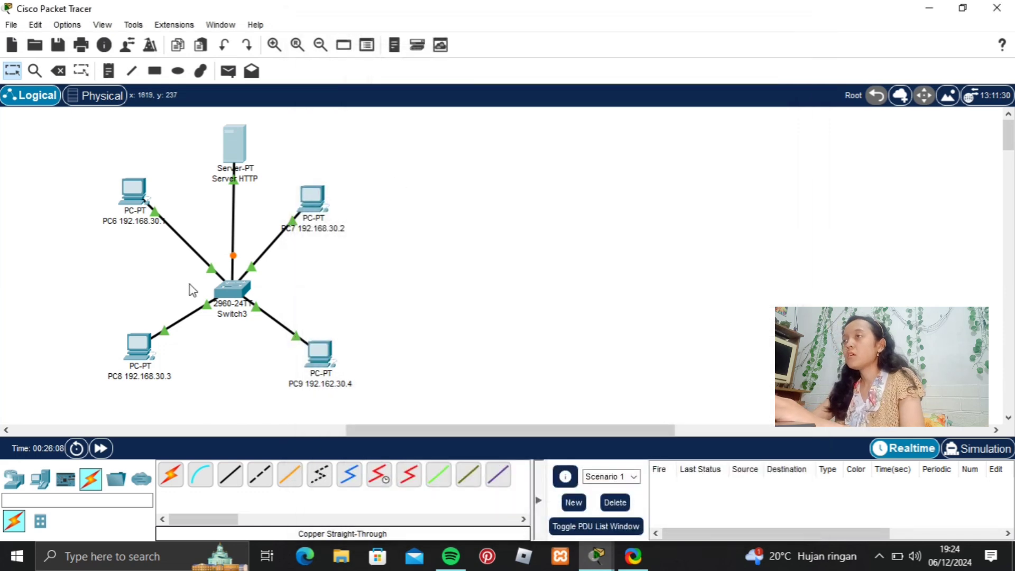
- Load 192.168.30.5 in PC6's web browser and close the PC's window
click(142, 194)
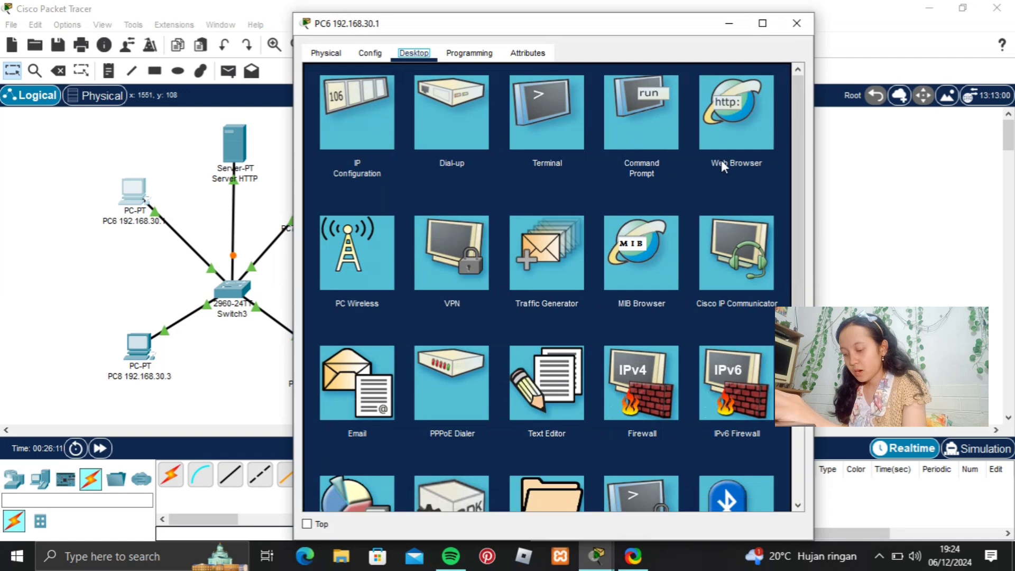
click(752, 123)
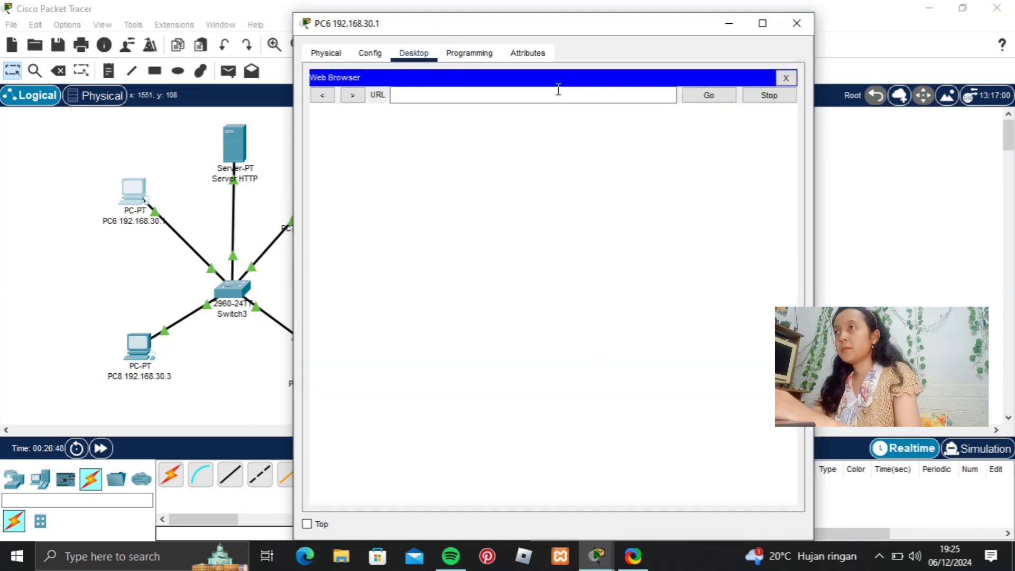
click(518, 100)
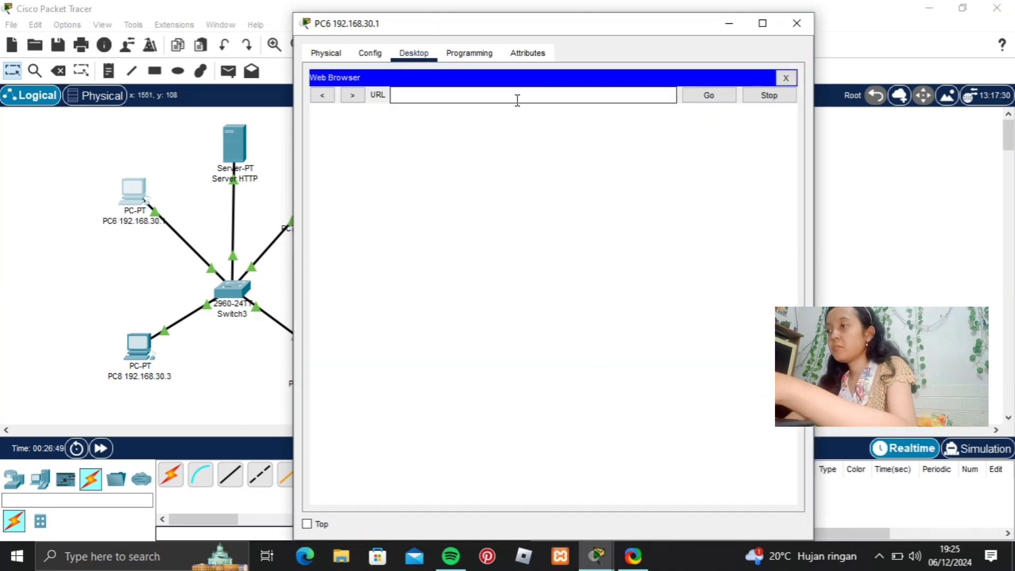
text(192)
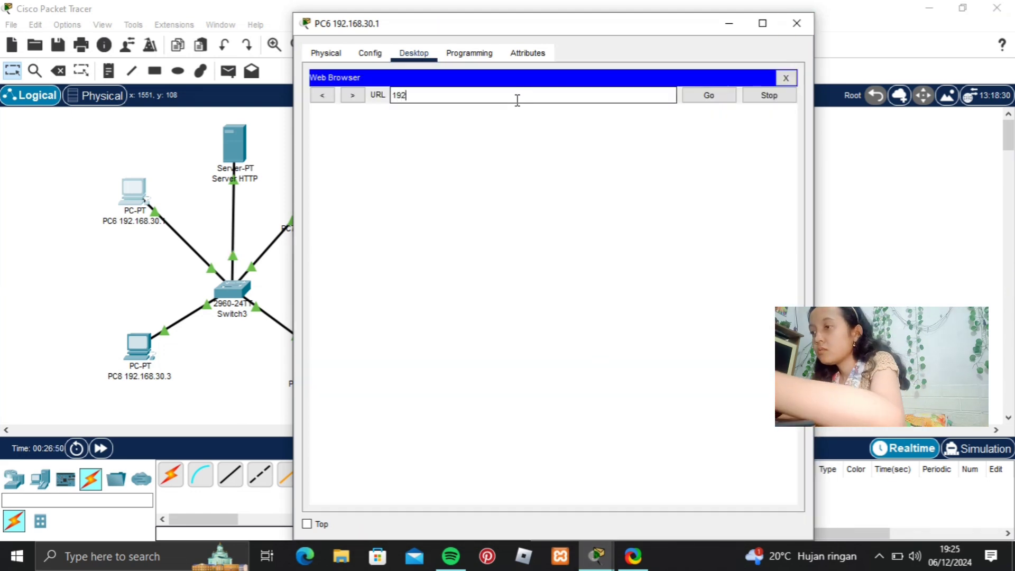
text(.156)
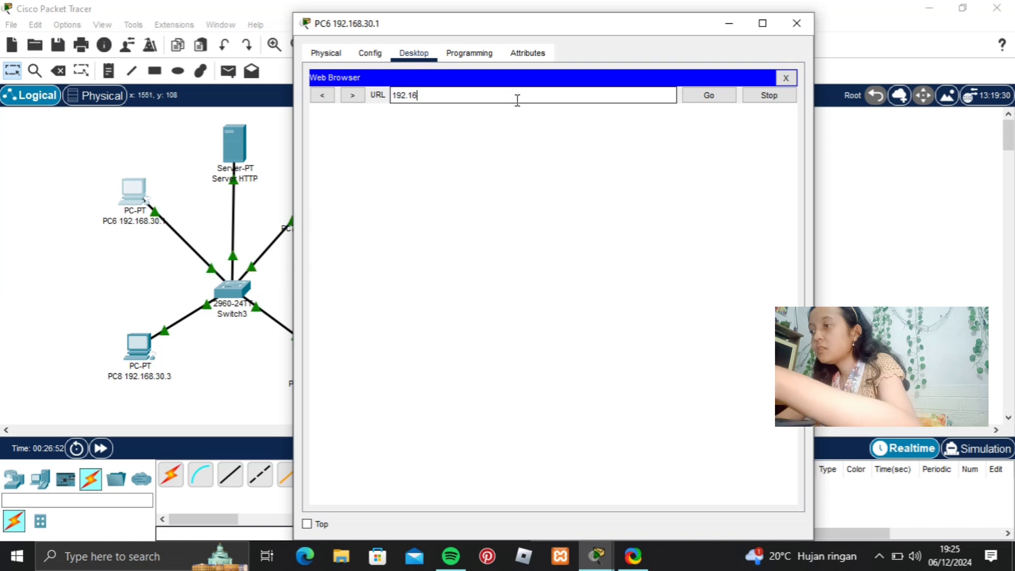
text(8.30)
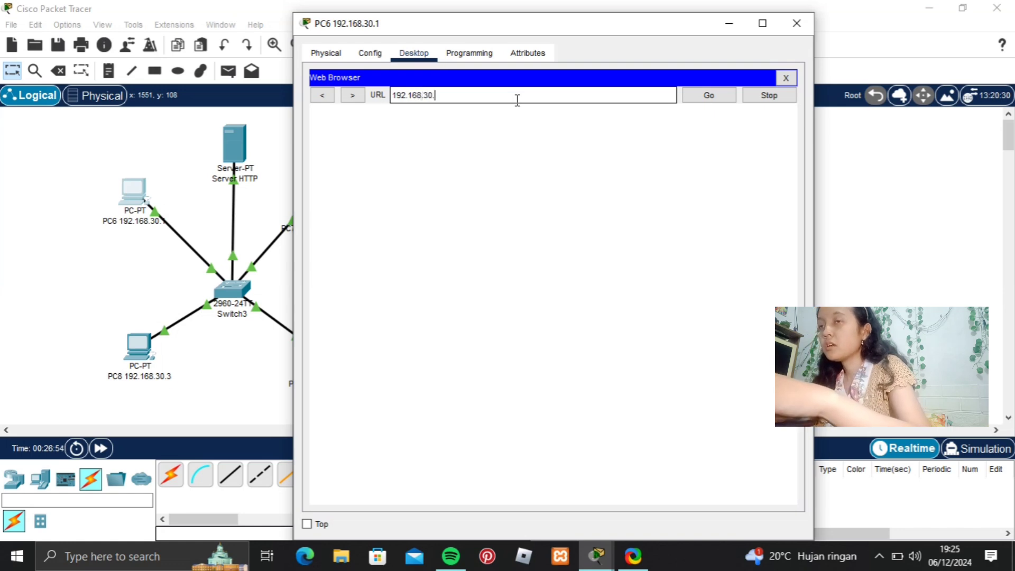
text(.5)
key(Return)
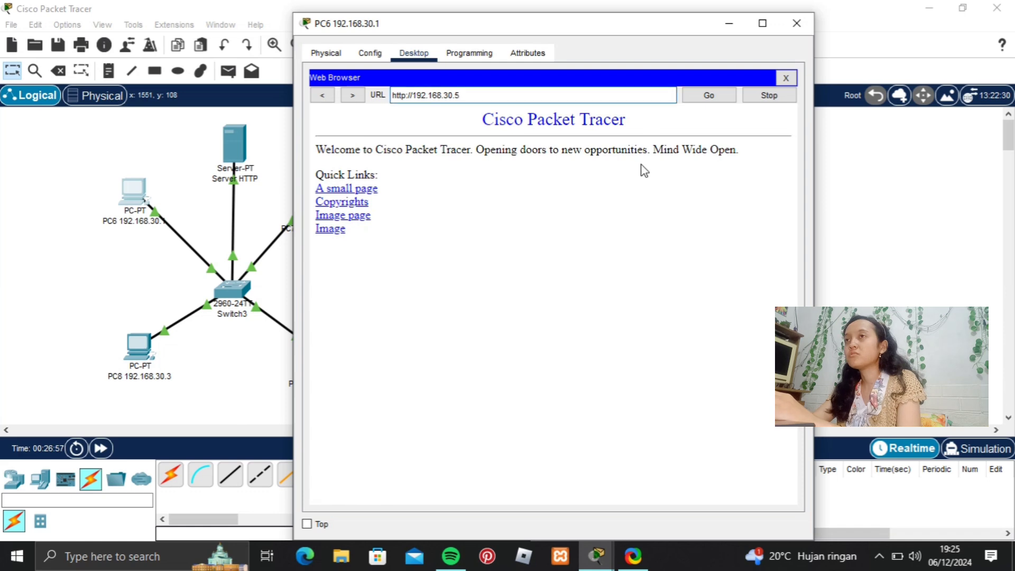
click(800, 25)
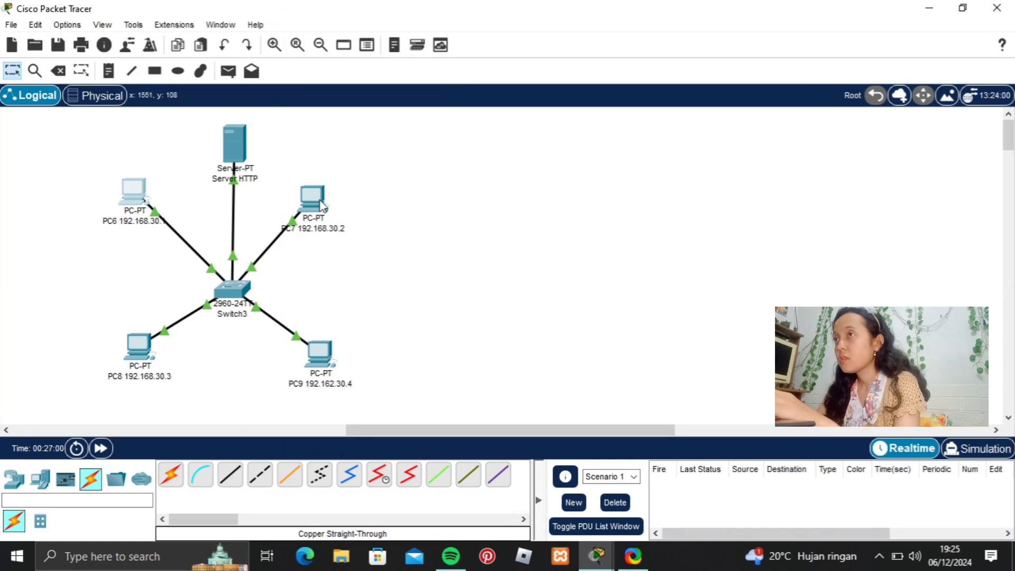
- Open PC7's web browser and try to load the page at 192.169.30.5
click(323, 205)
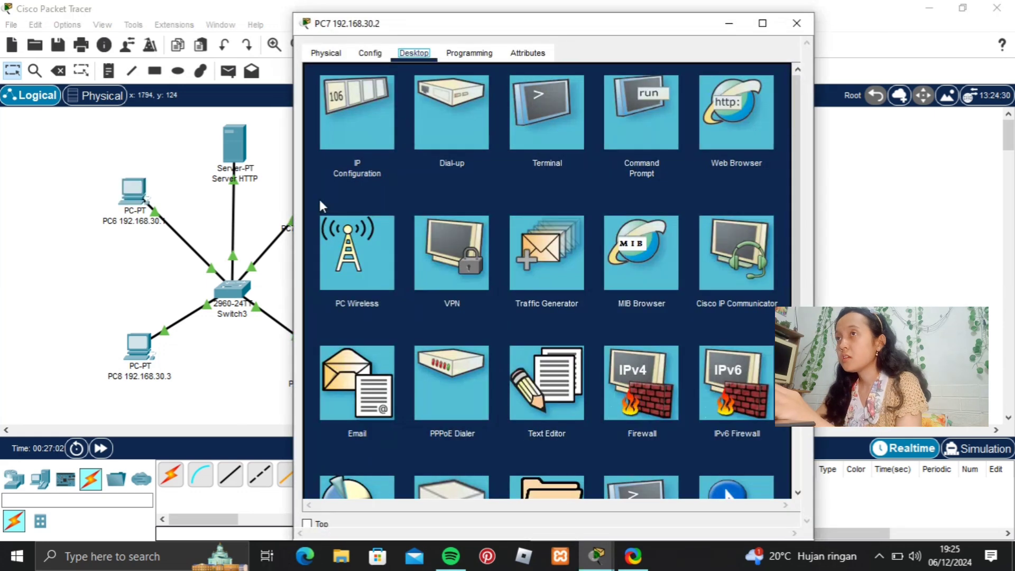
click(755, 126)
text(192)
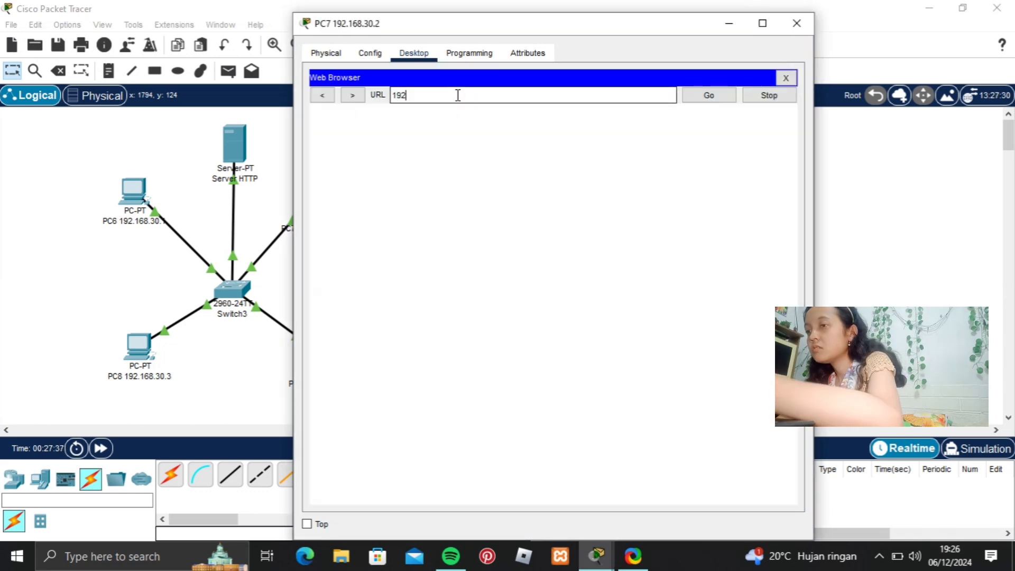
text(.169.30.)
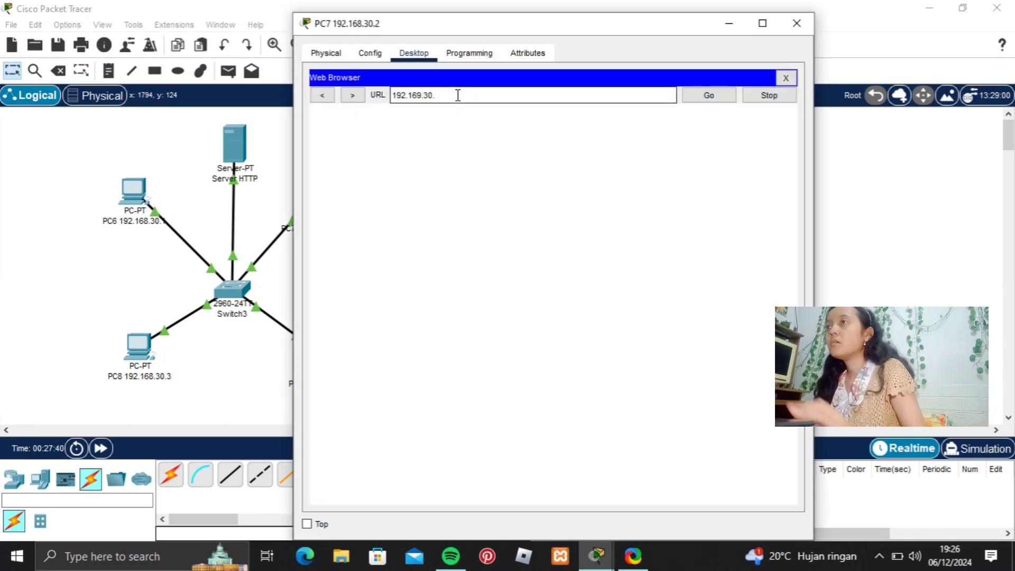
text(5)
key(Return)
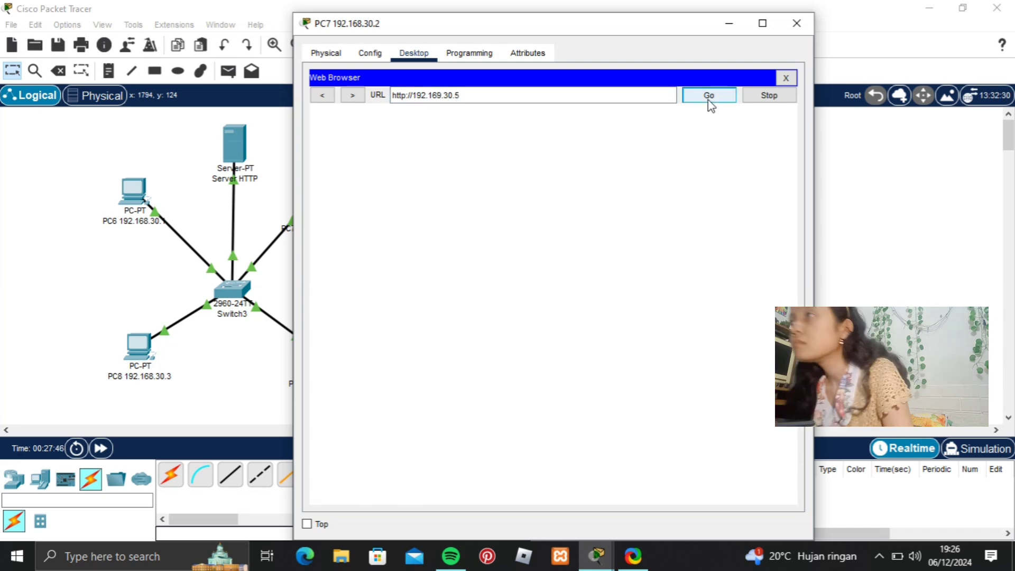
- Correct the address in PC7's web browser to 192.168.30.5, load the page and close the PC's window
click(447, 94)
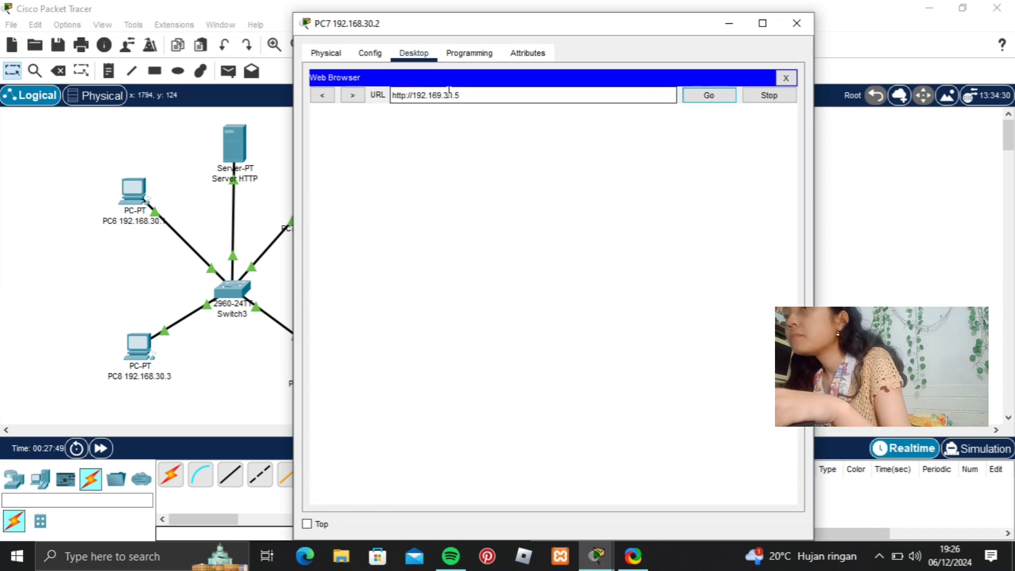
key(Left)
key(Left)
key(BackSpace)
text(8)
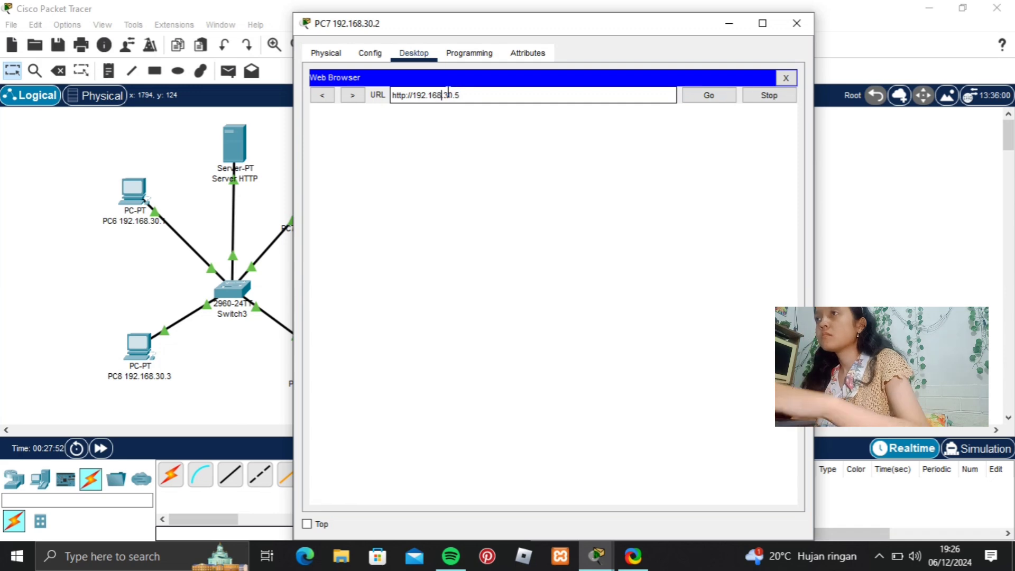
click(703, 100)
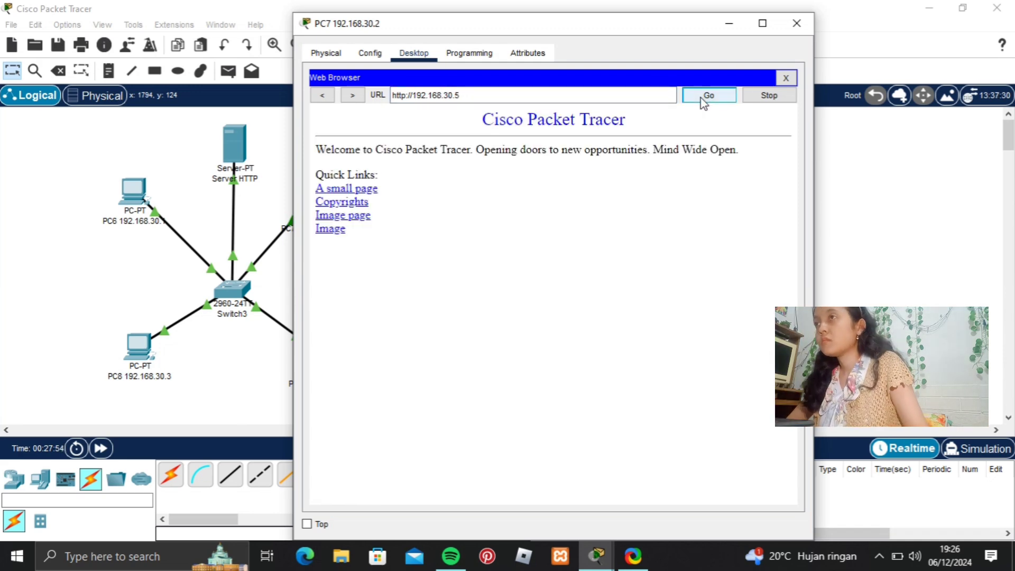
click(797, 23)
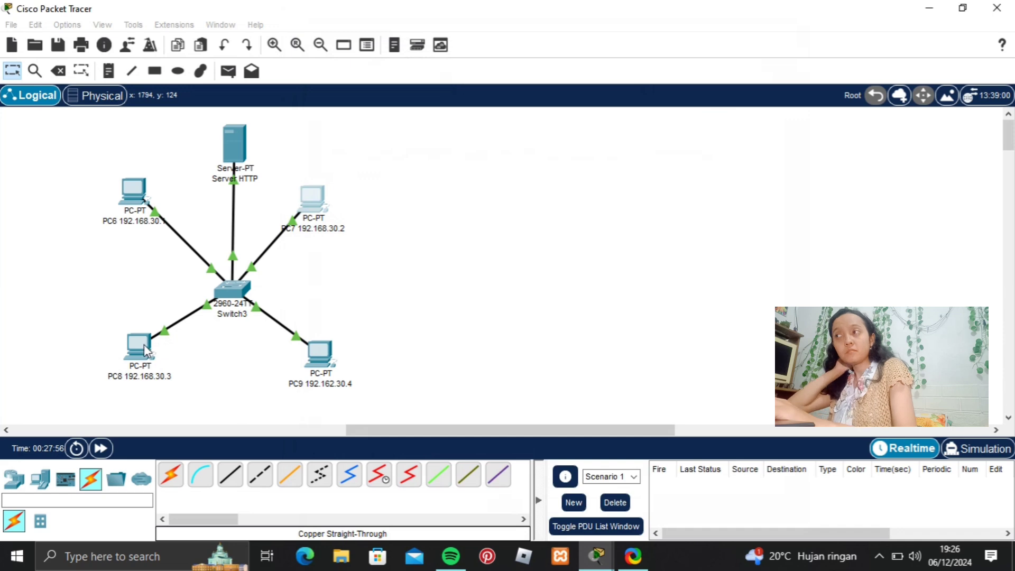
- Load 192.168.30.5 in PC8's web browser and close the PC's window
click(147, 350)
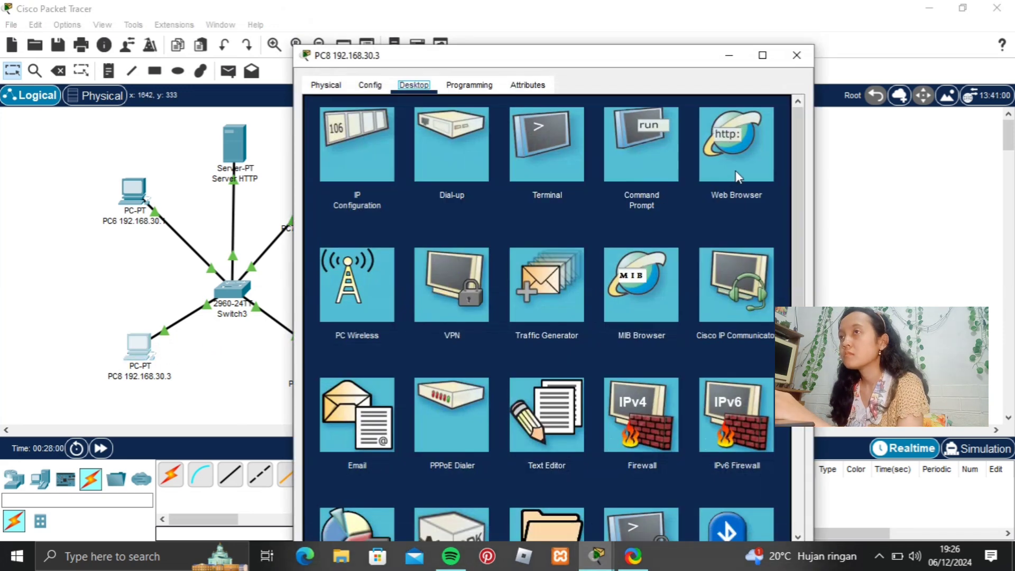
click(735, 170)
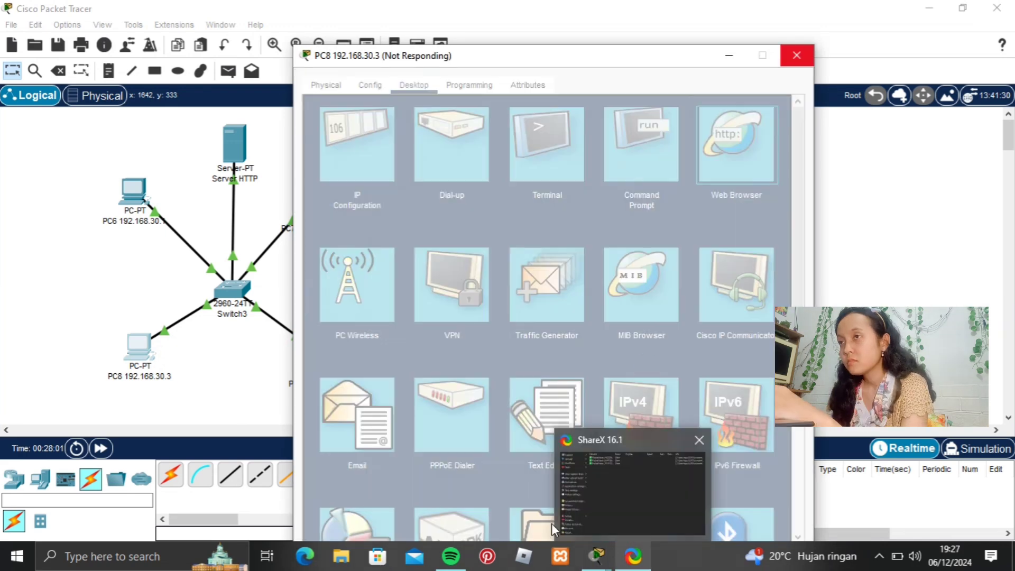
click(527, 126)
text(192)
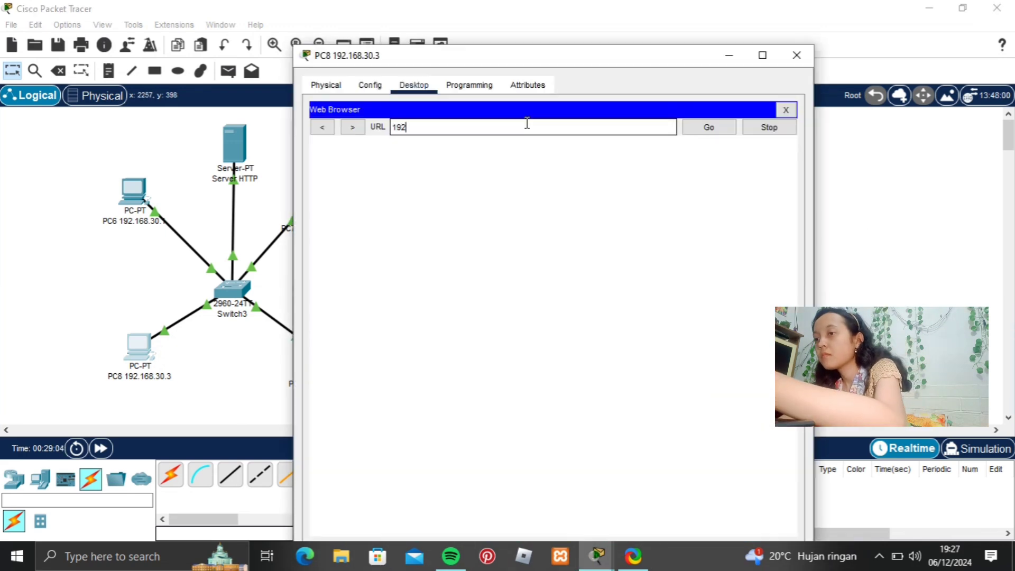
text(.168.30.5)
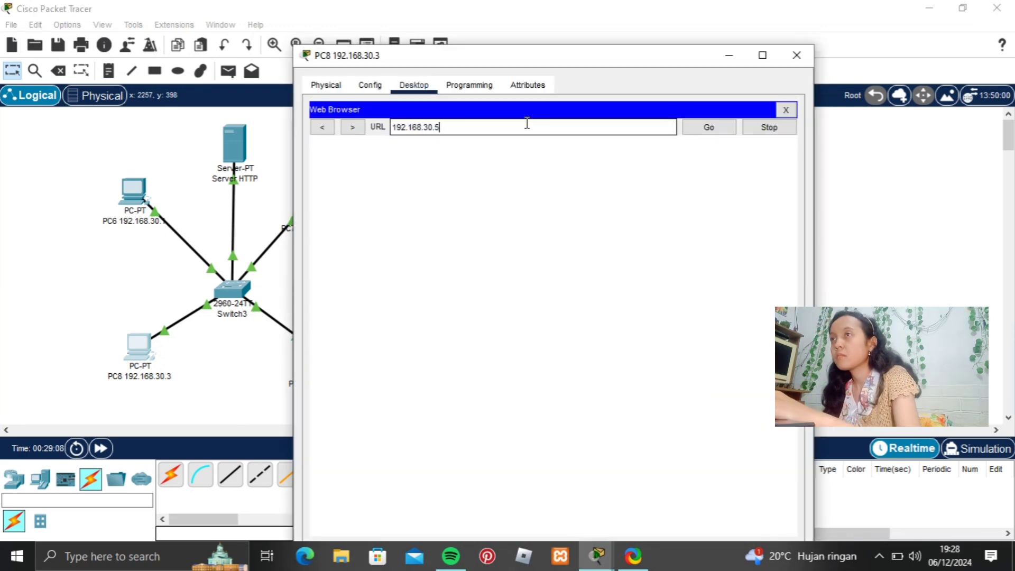
key(Return)
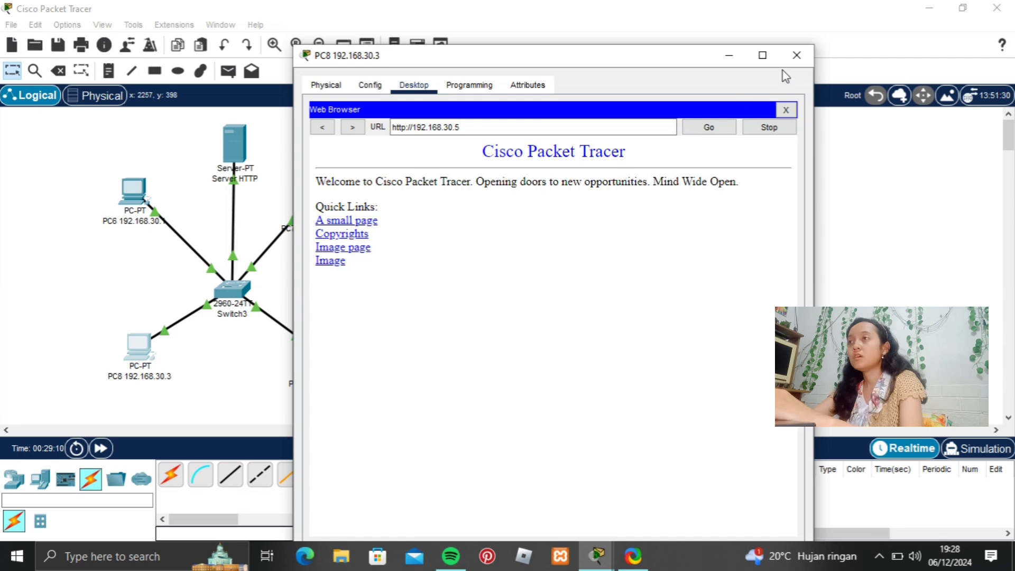
click(791, 52)
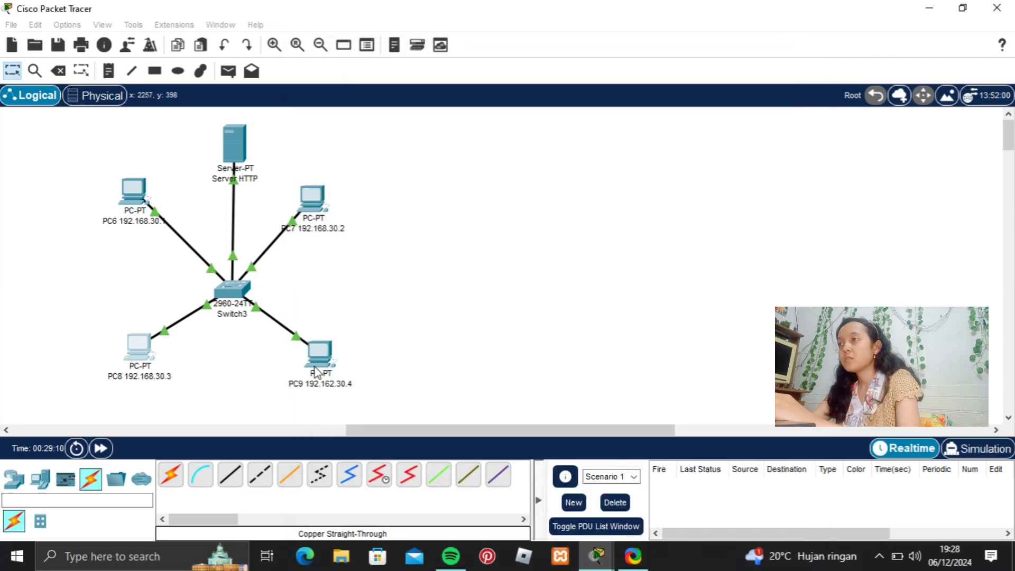
- Load 192.168.30.5 in PC9's web browser and close the PC's window
click(320, 351)
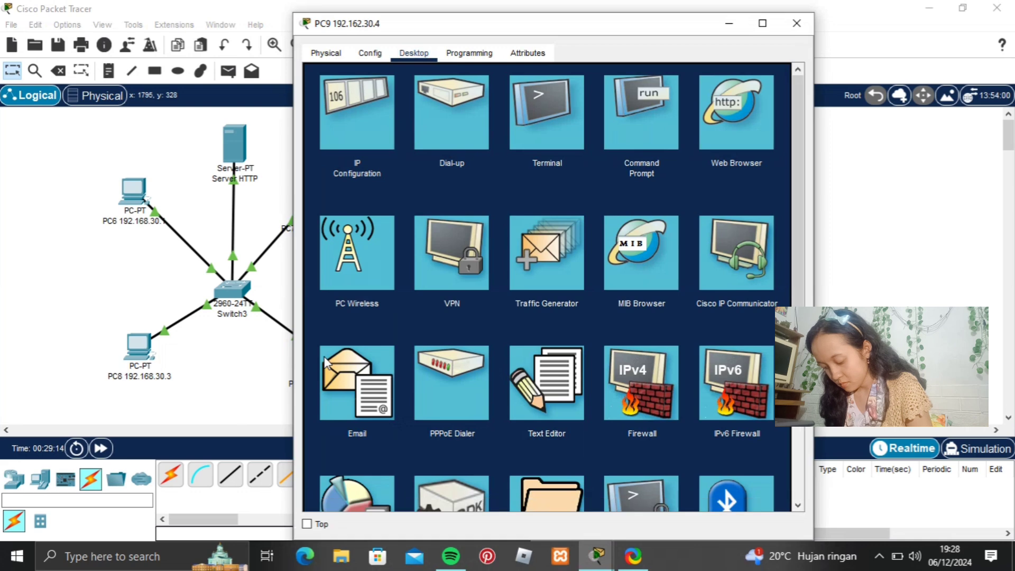
click(737, 115)
click(601, 93)
text(1)
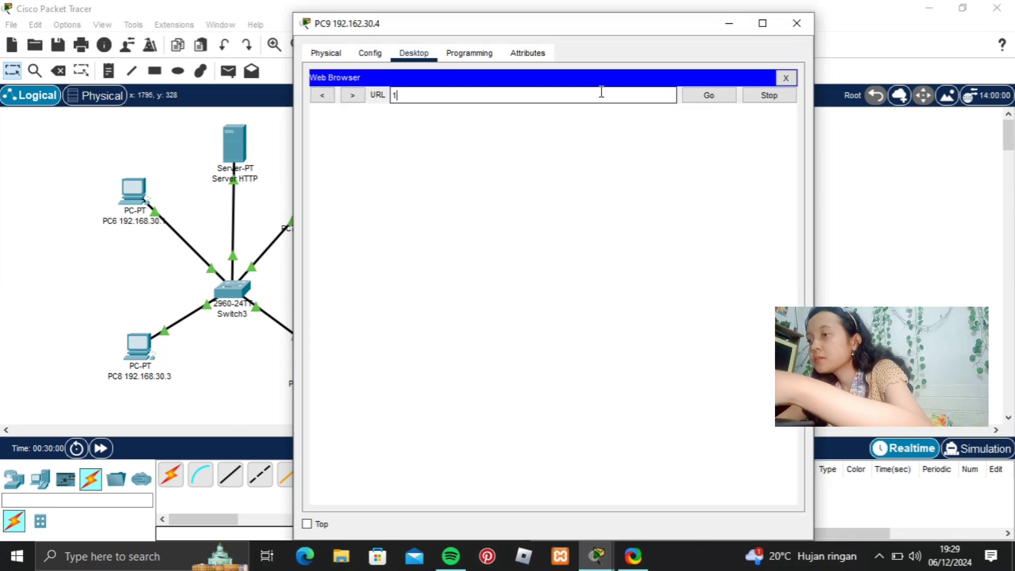
text(92.168.)
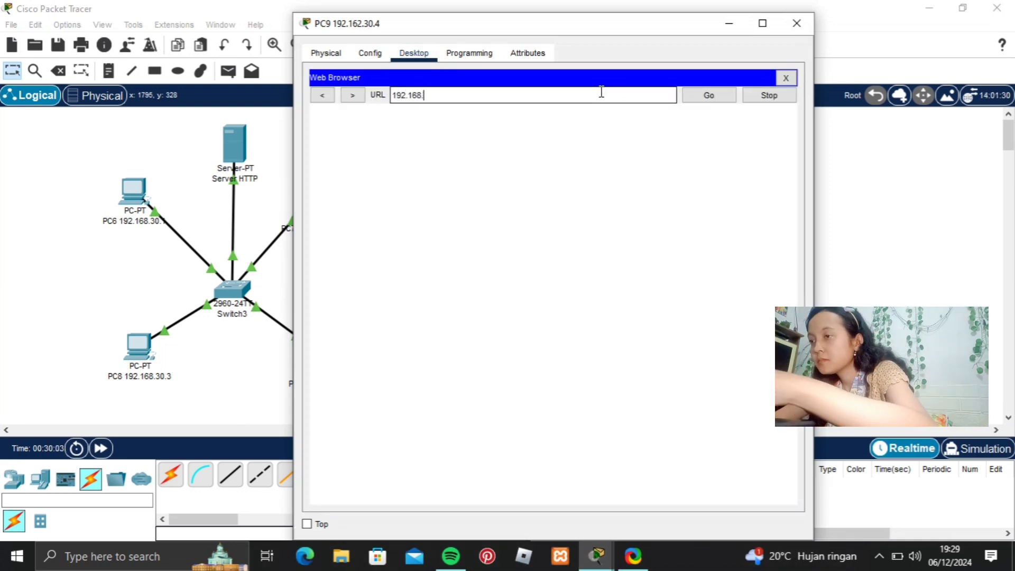
text(30.5)
key(Return)
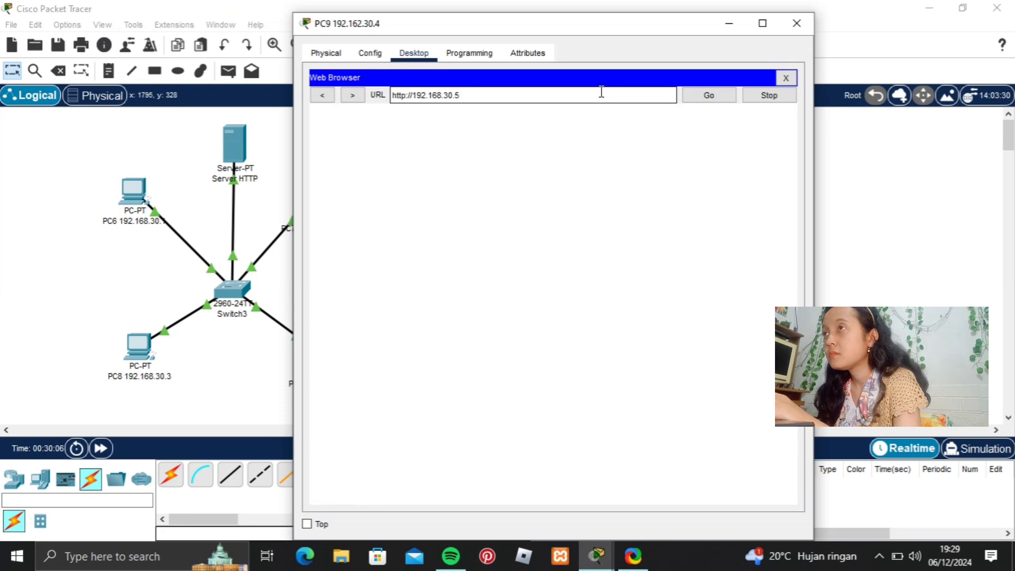
click(796, 22)
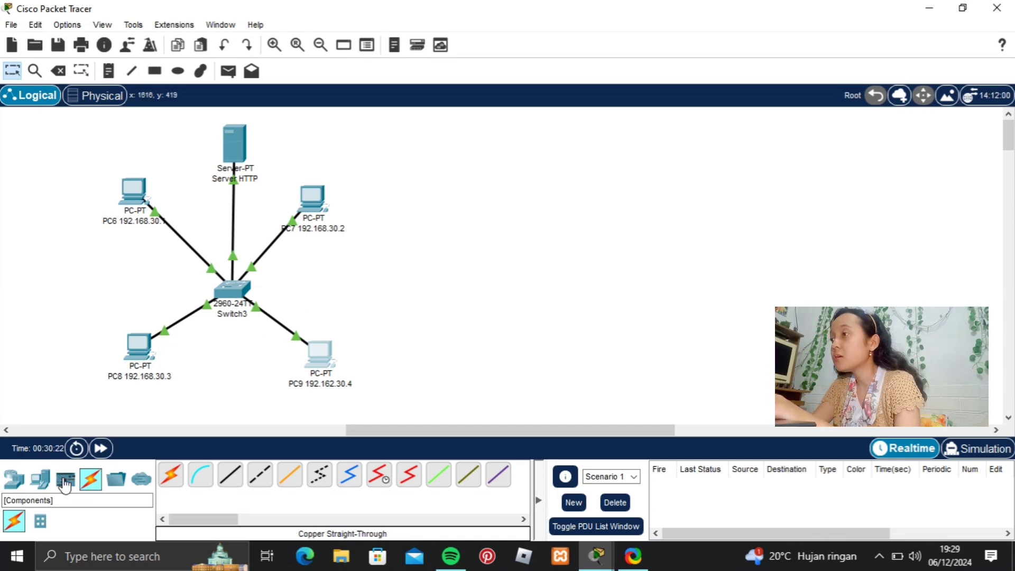
- Place a second server below the 2960-24TT switch and try to rename it Server DNS
click(40, 480)
drag(231, 476, 233, 386)
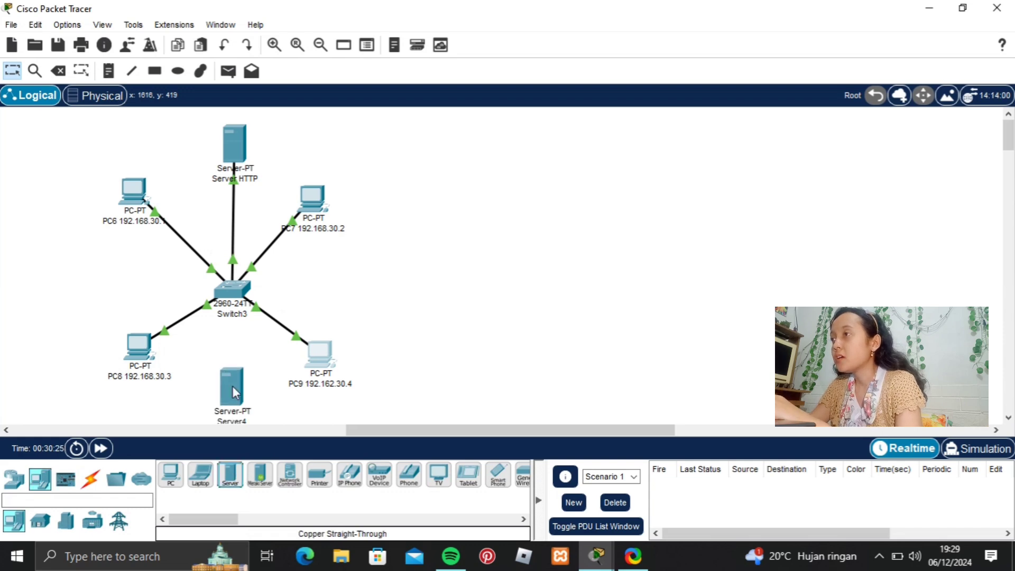
click(242, 424)
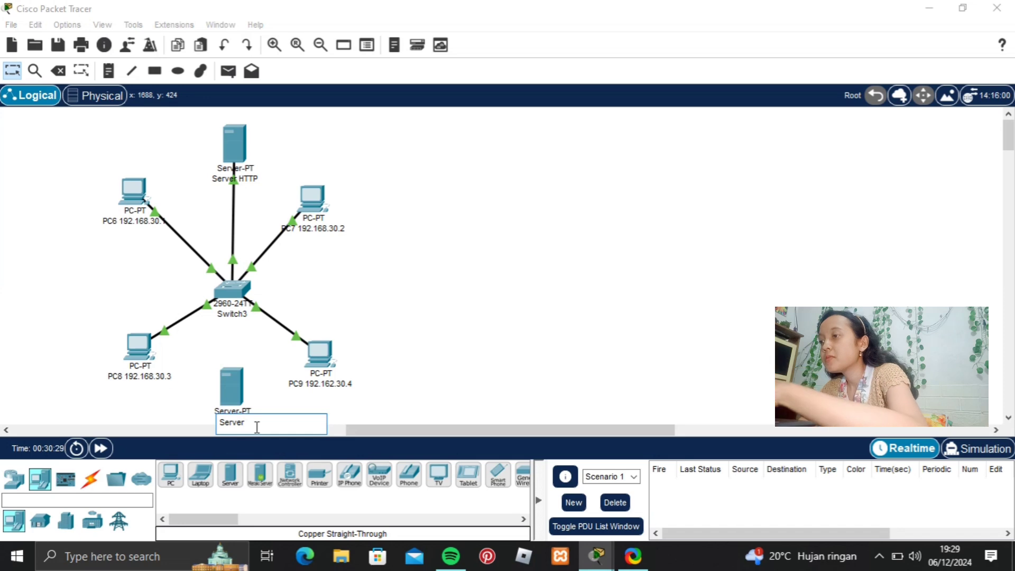
text(DNS)
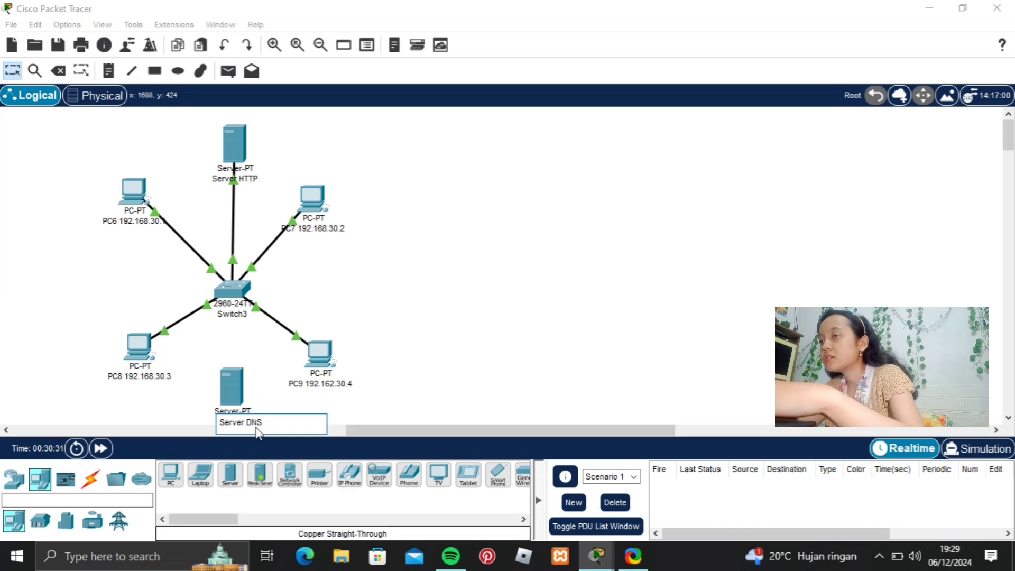
key(Return)
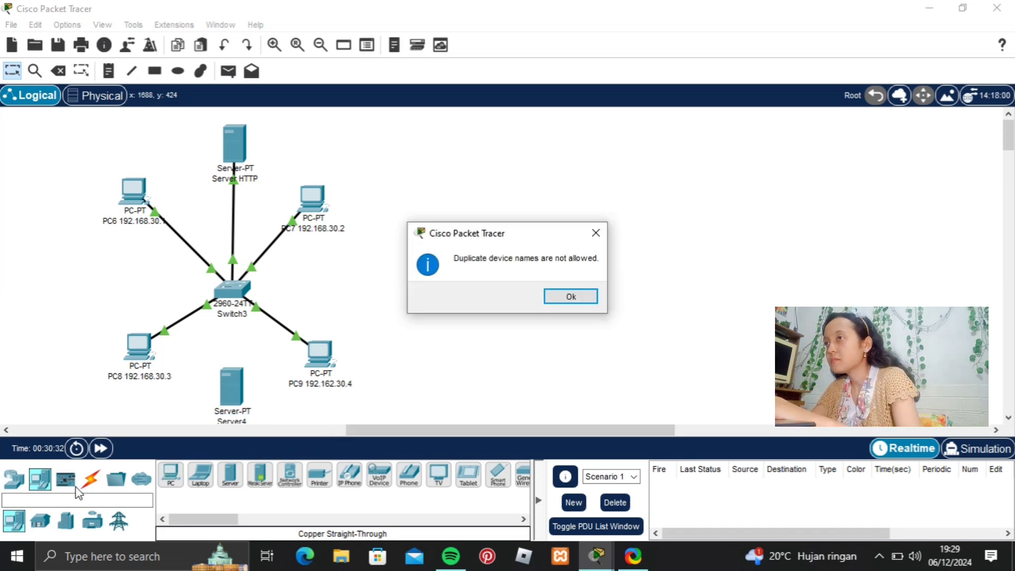
click(595, 230)
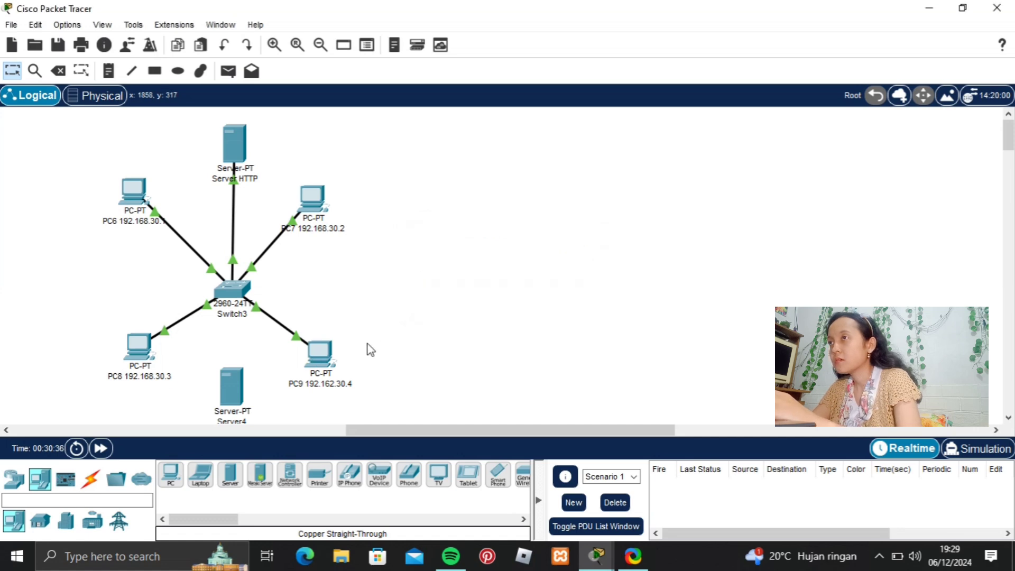
- Connect Server4's FastEthernet0 to FastEthernet0/6 on Switch3 with a copper straight-through cable
click(91, 479)
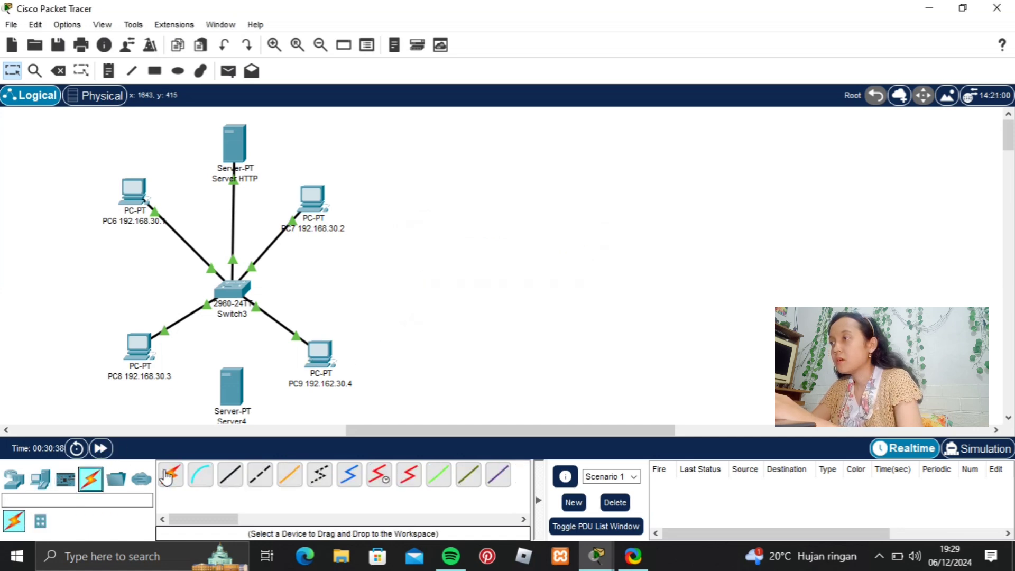
click(228, 476)
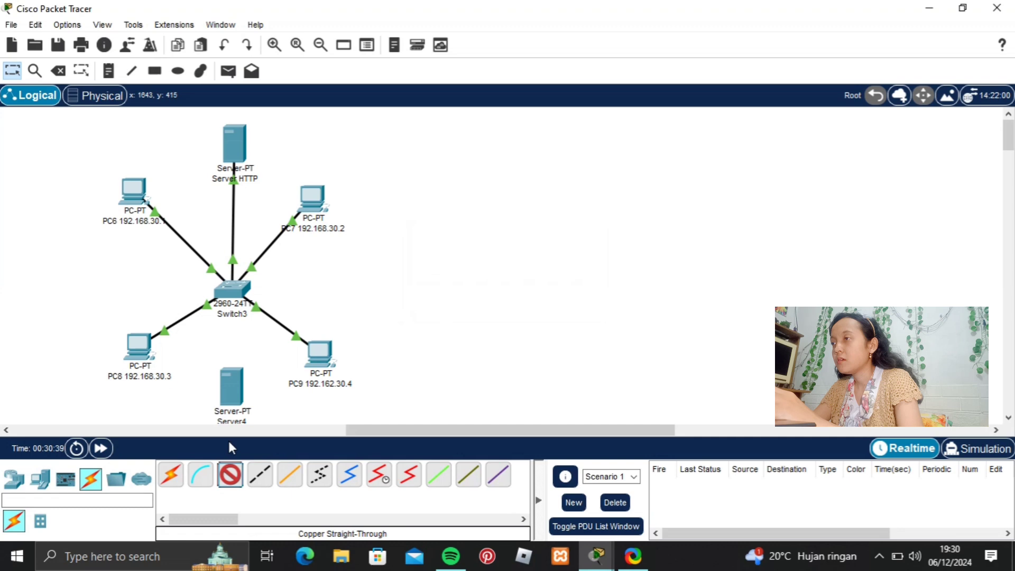
click(229, 379)
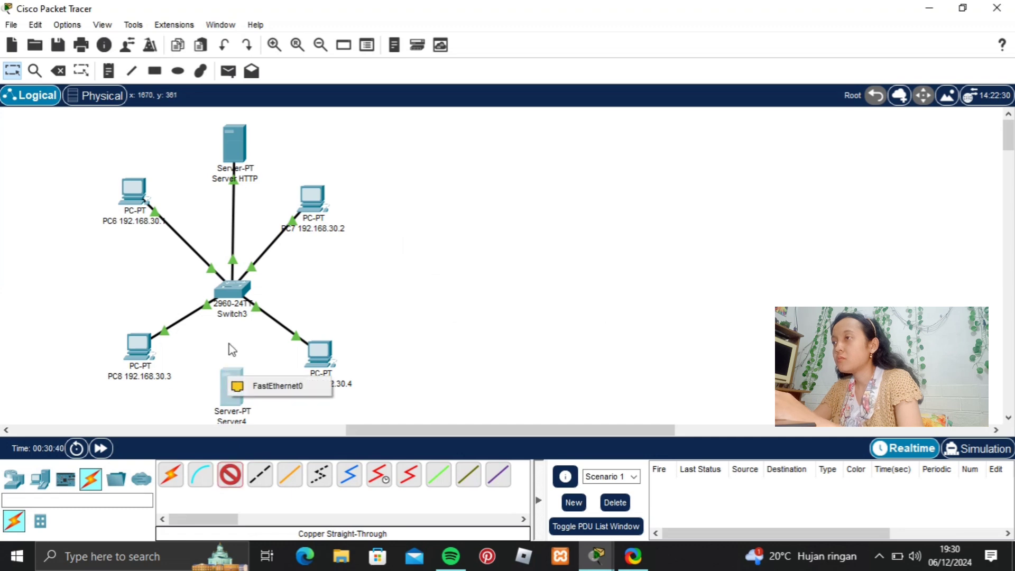
click(271, 392)
click(229, 295)
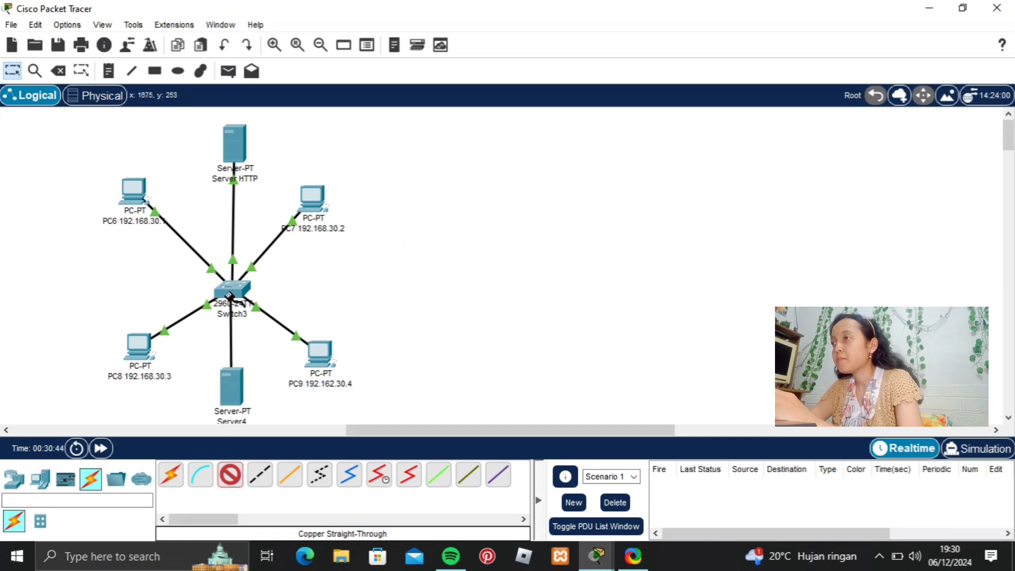
click(229, 295)
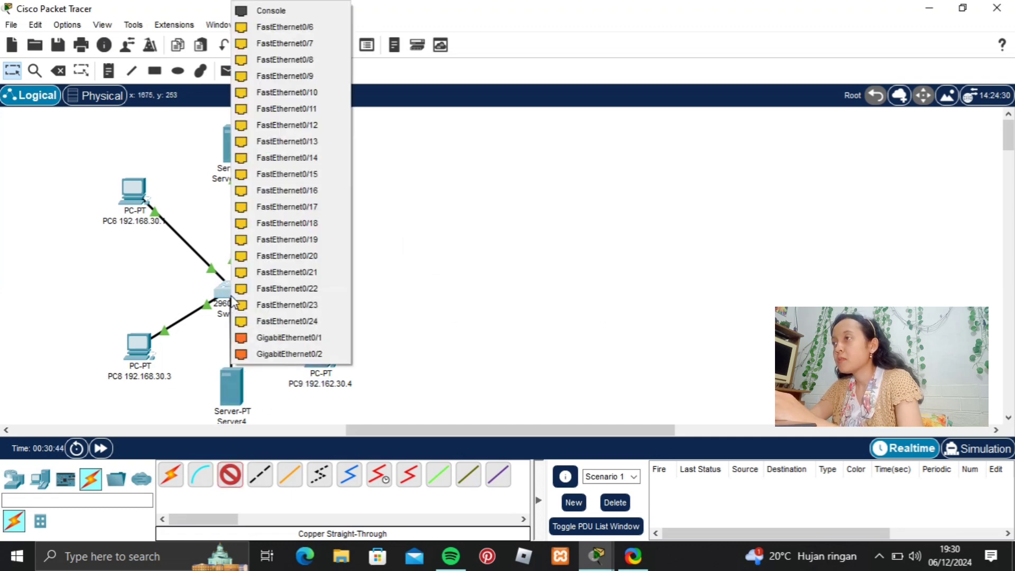
click(296, 28)
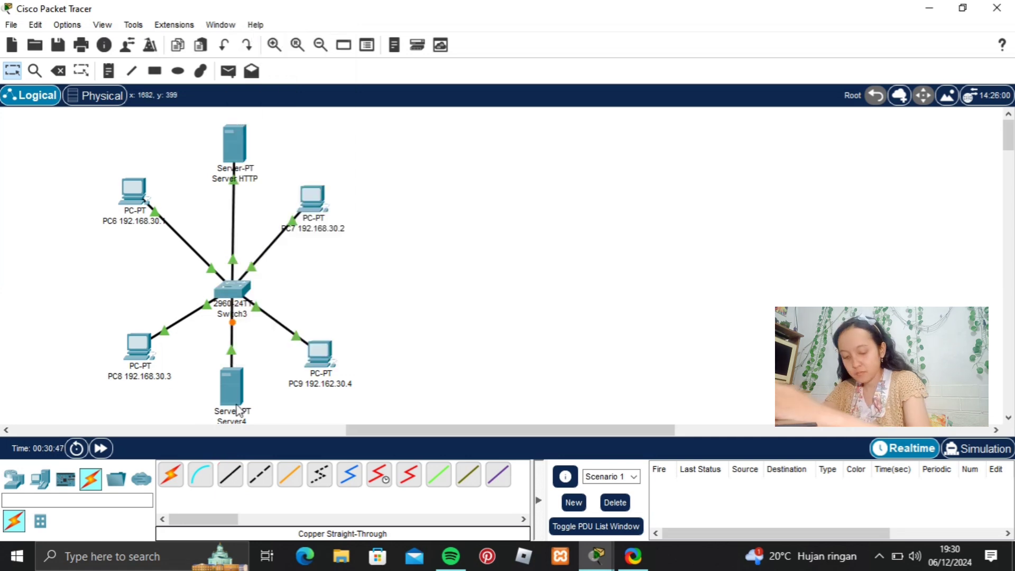
- Give Server4 the static IPv4 address 192.168.30.6 in its IP configuration
mouse_move(238, 410)
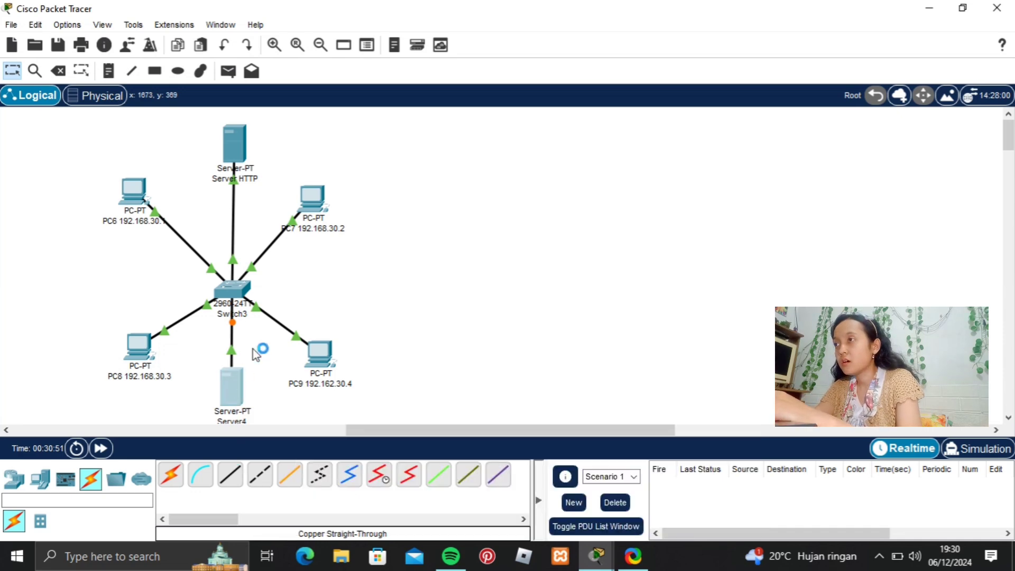
click(231, 390)
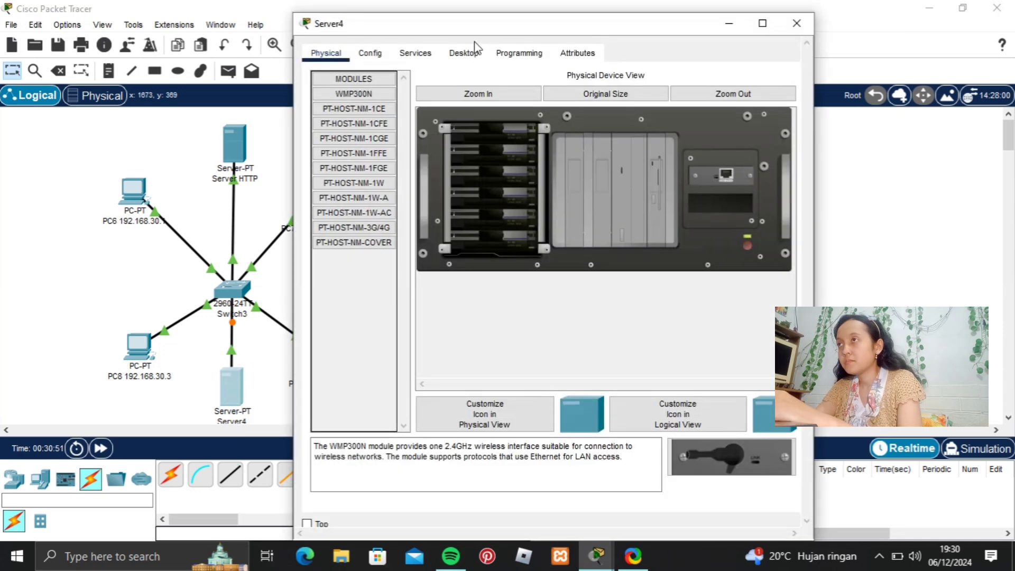
click(464, 53)
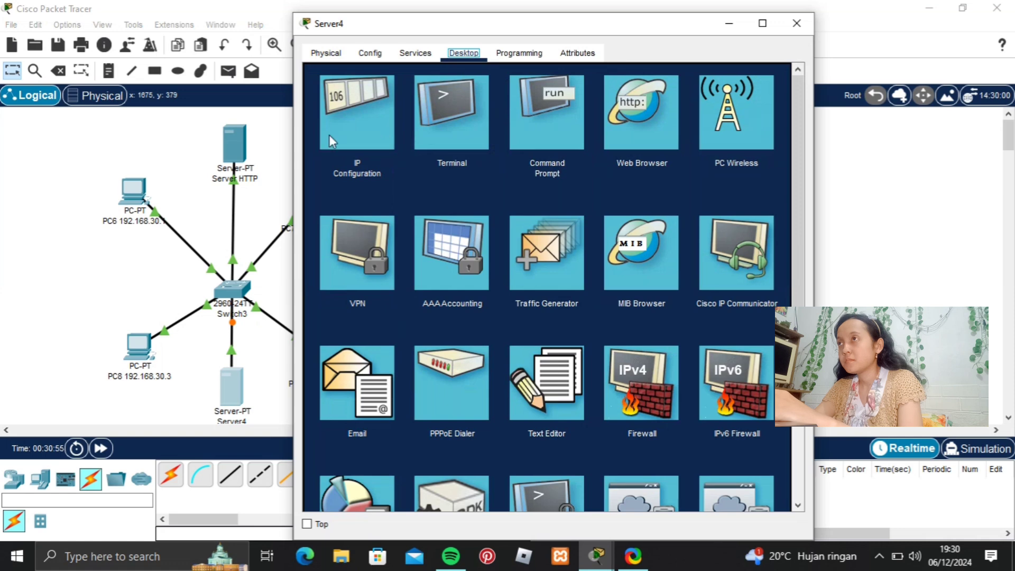
click(335, 134)
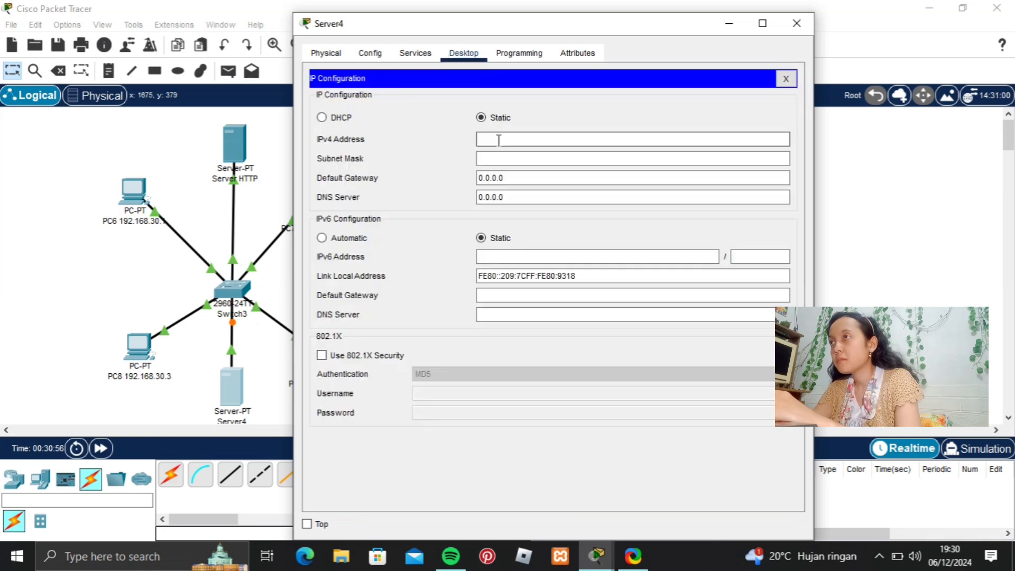
click(498, 139)
text(192)
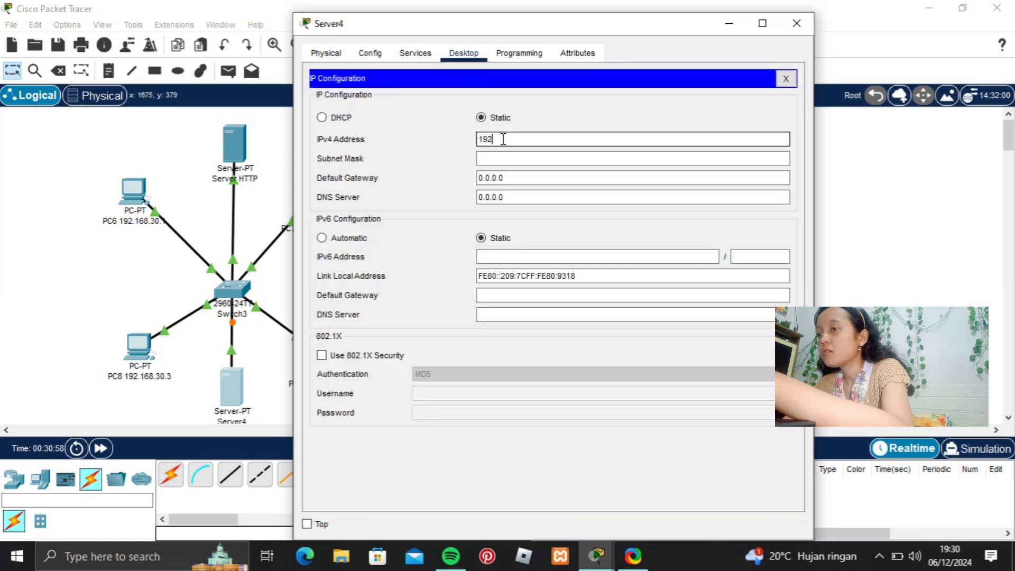
text(.168.)
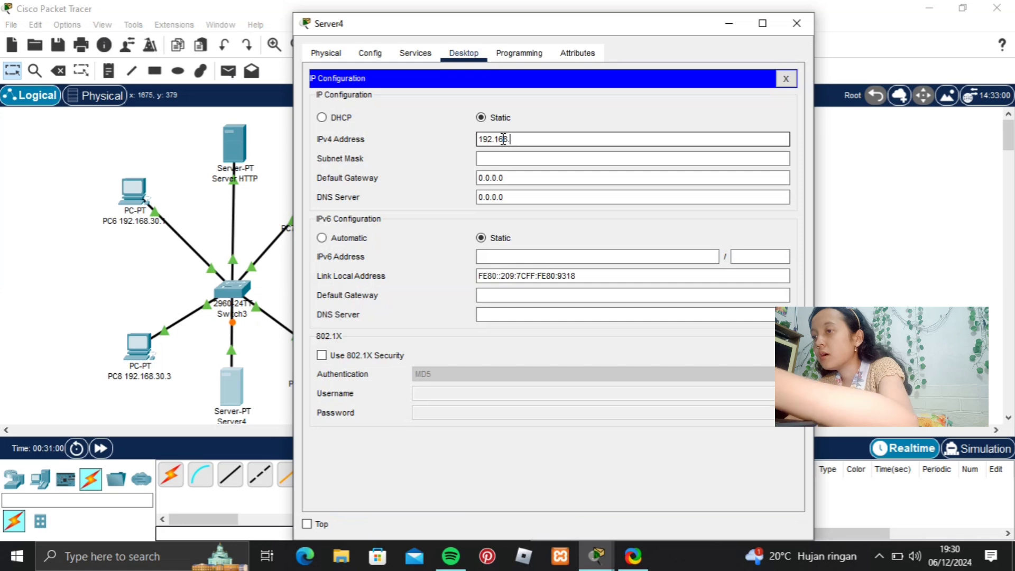
text(30.)
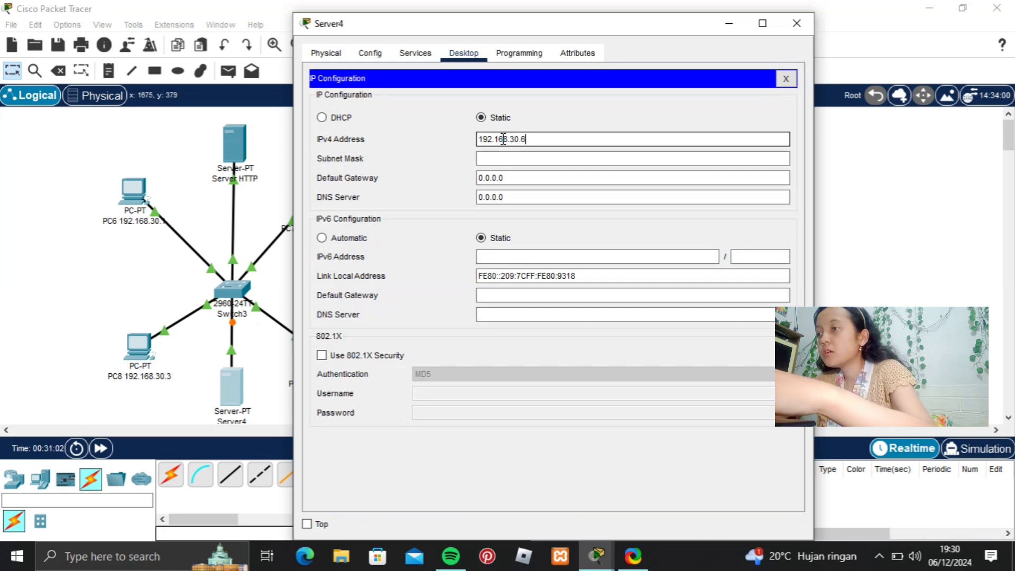
text(6)
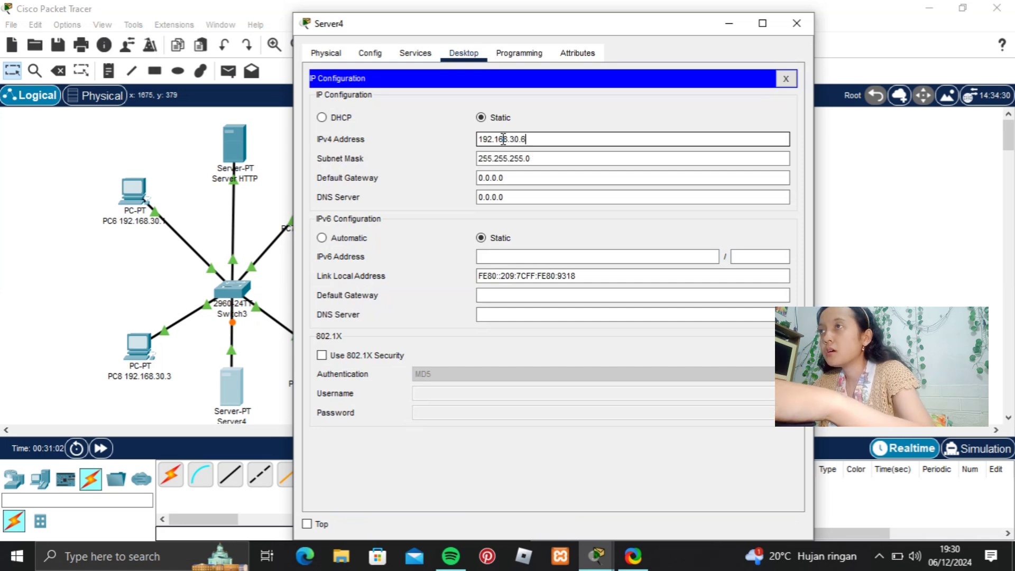
- Set Server4's IPv4 DNS server address to 192.168.30.6
click(531, 197)
key(BackSpace)
key(BackSpace)
key(BackSpace)
key(BackSpace)
key(BackSpace)
key(BackSpace)
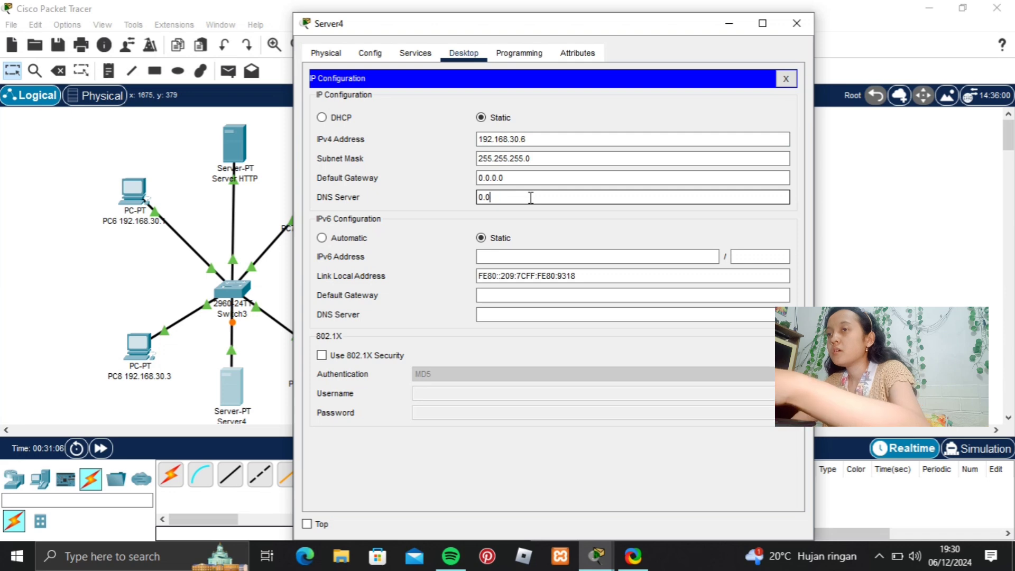
text(192.16)
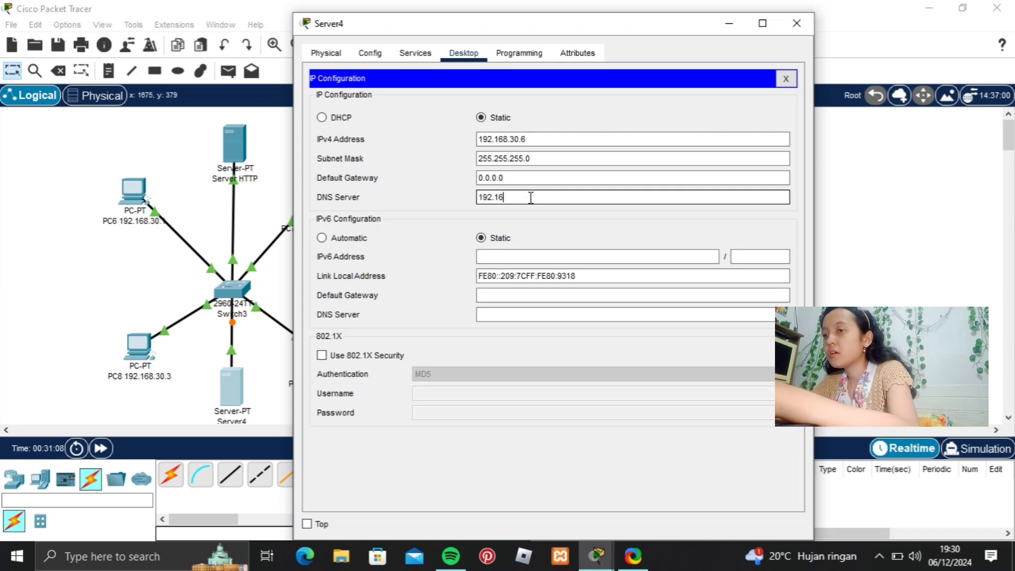
text(8.30.6)
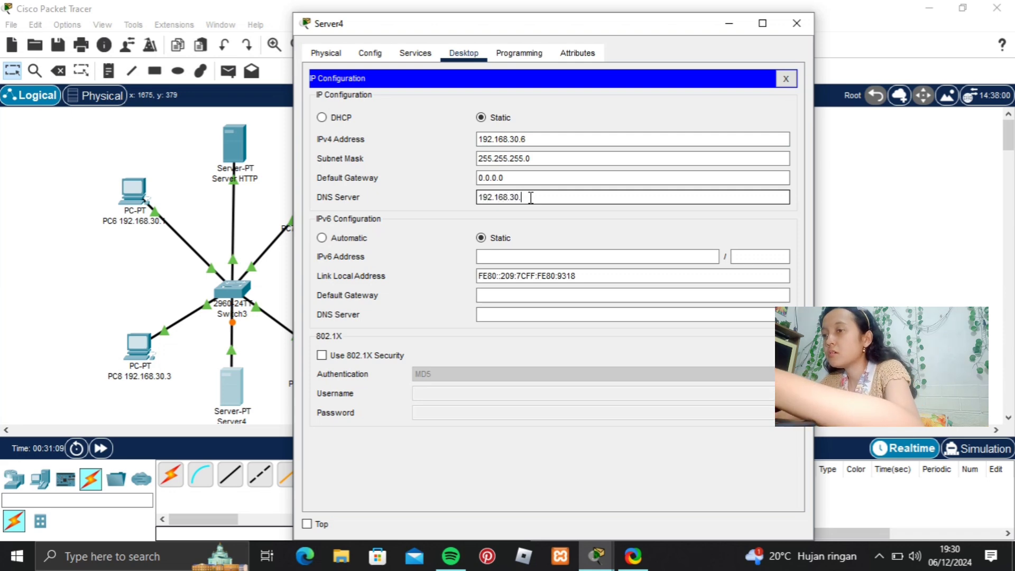
- Turn on the DNS service on Server4
click(378, 61)
click(414, 55)
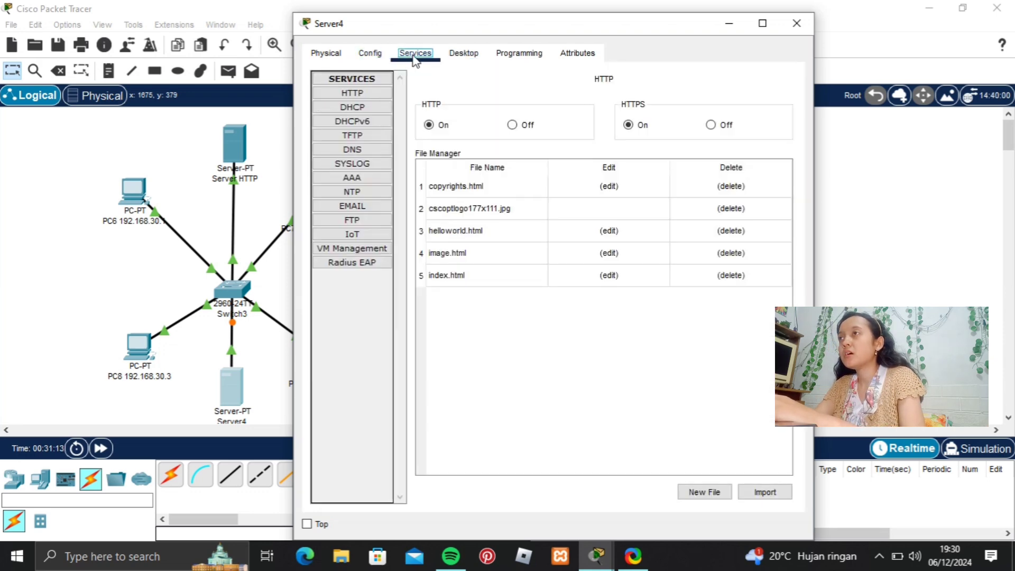
click(353, 151)
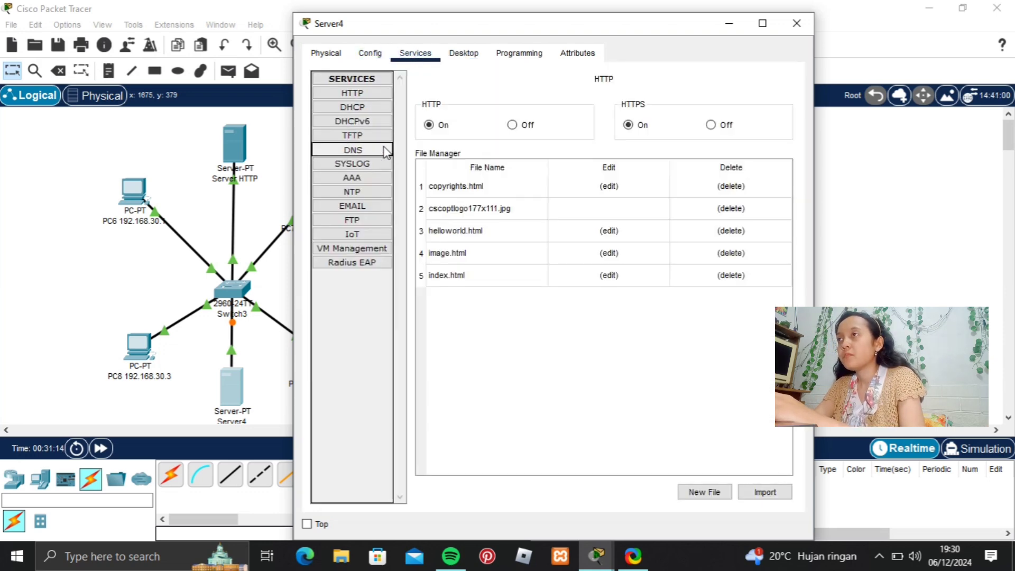
click(558, 106)
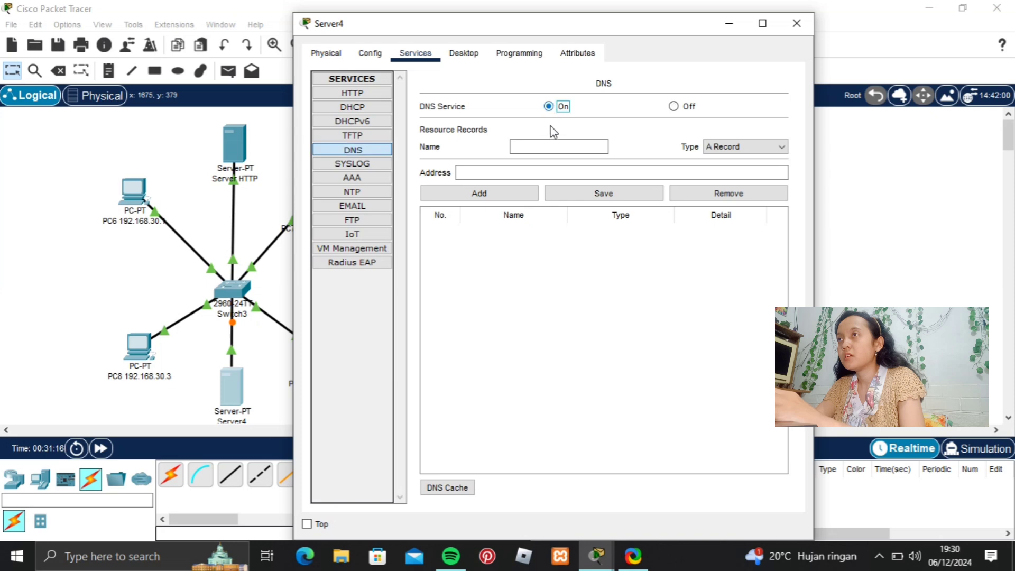
- Add a DNS A record mapping tugas.com to 192.168.30.5 on Server4 and close the server's window
click(551, 143)
text(TU)
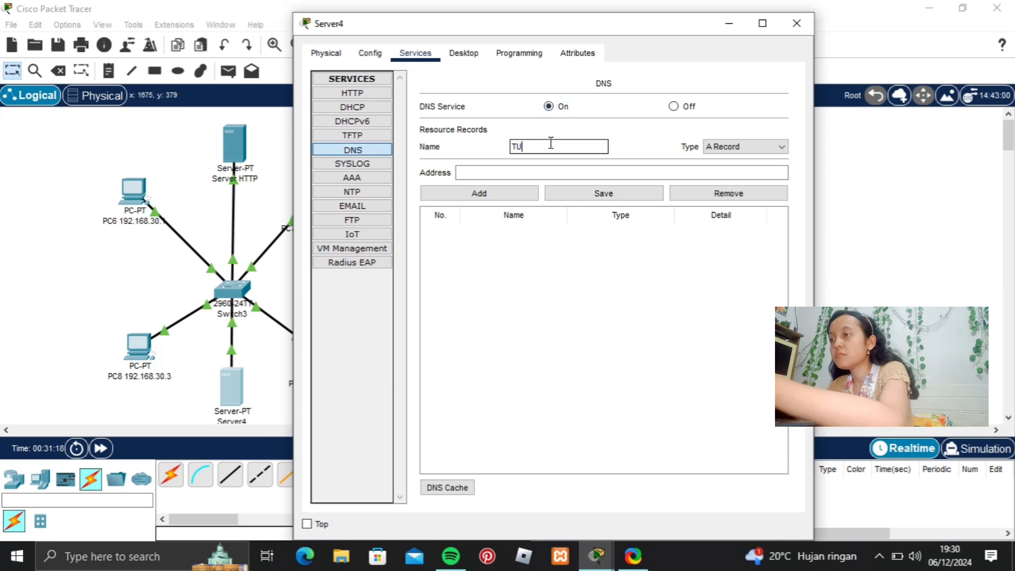
text(ga)
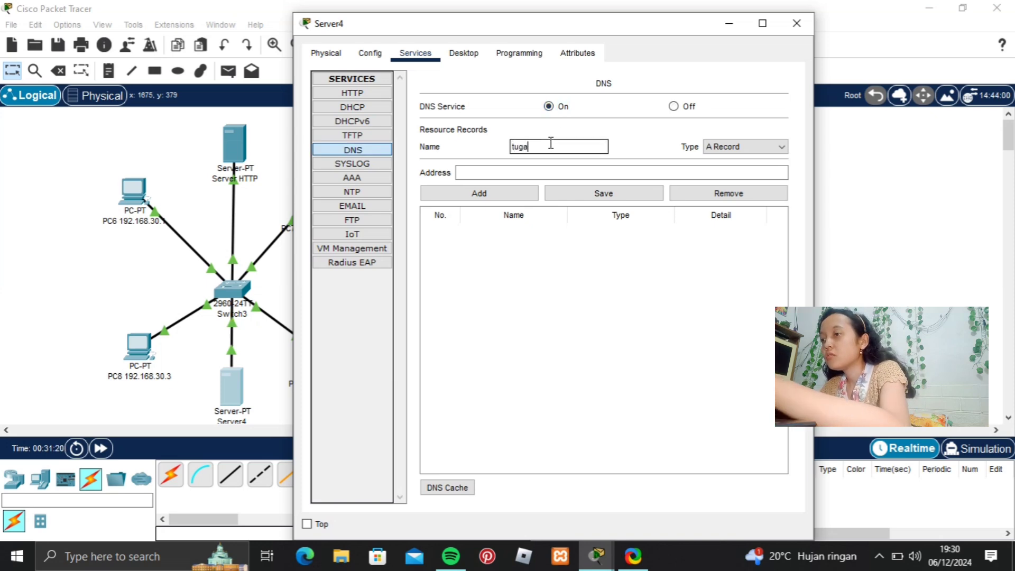
text(s.com)
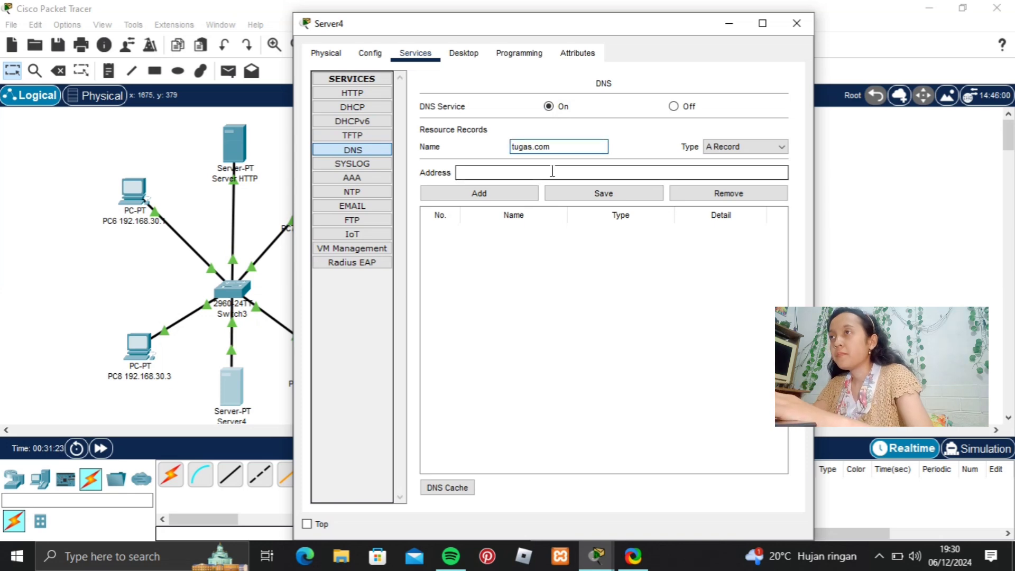
click(520, 172)
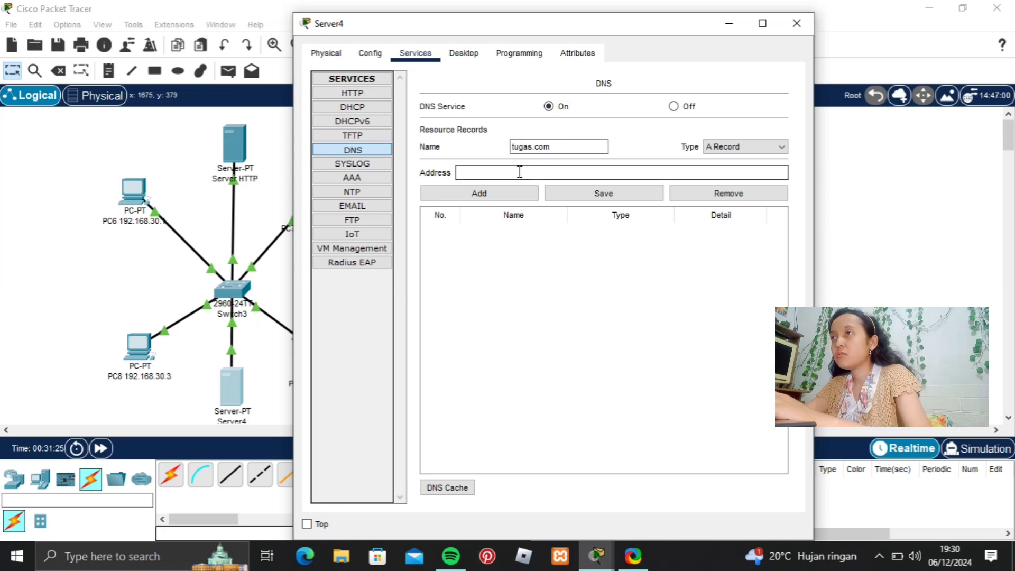
text(192)
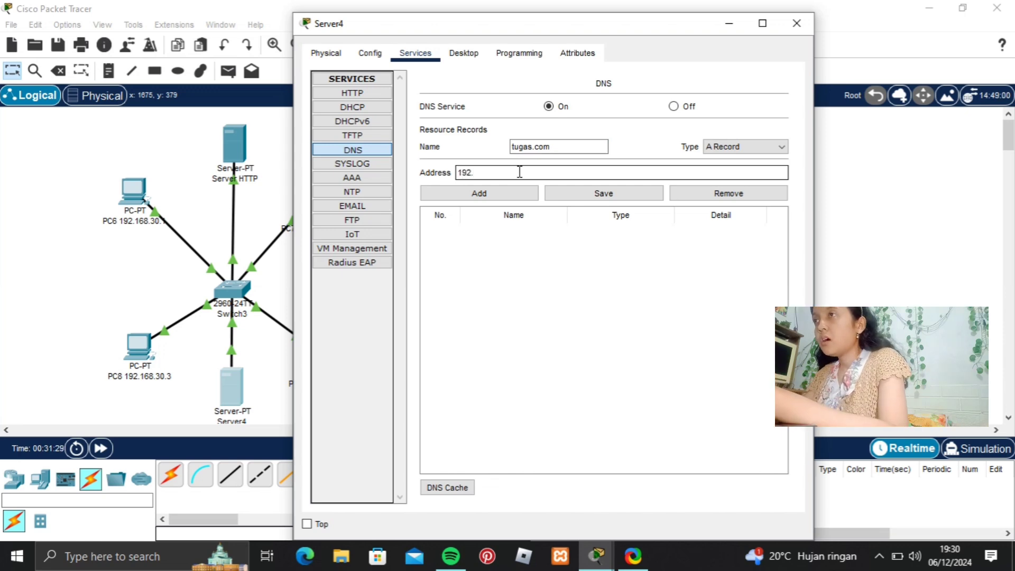
text(.168.3)
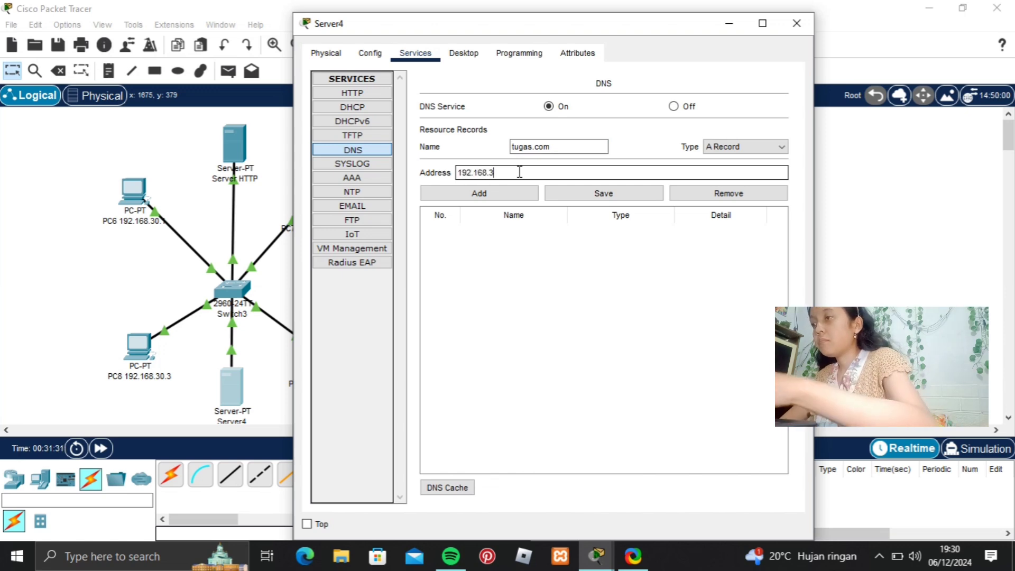
text(0.5)
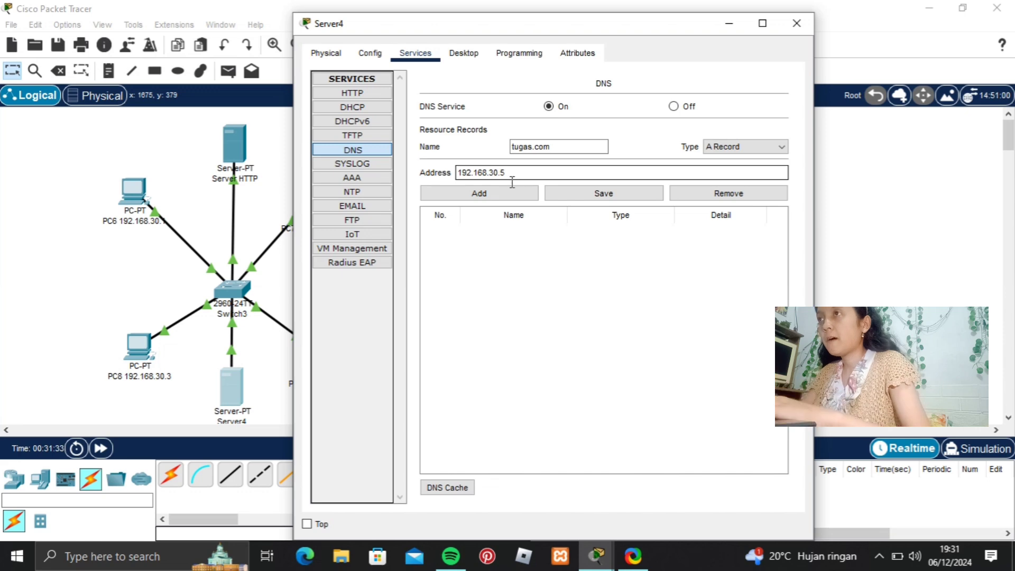
click(505, 194)
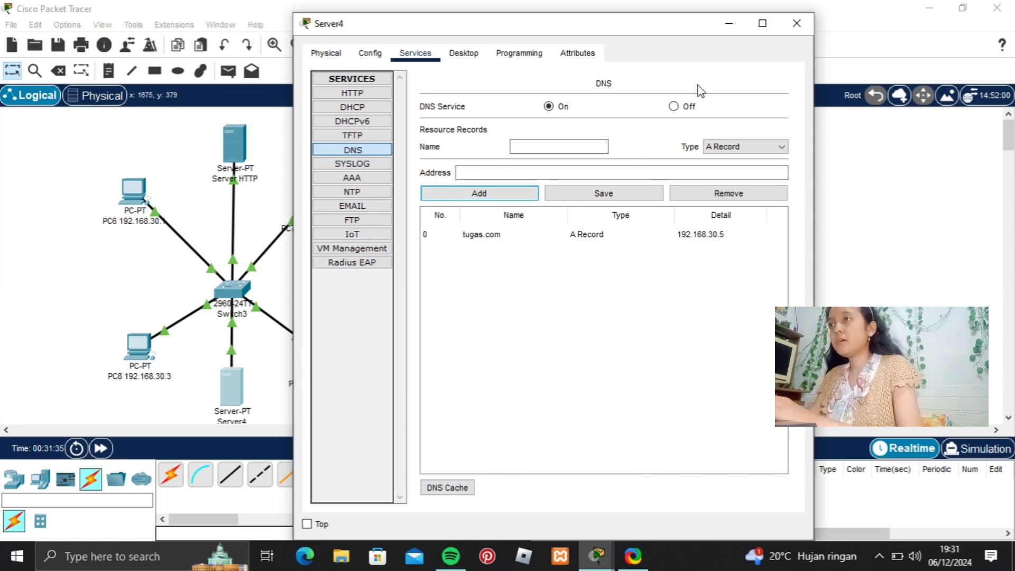
click(797, 23)
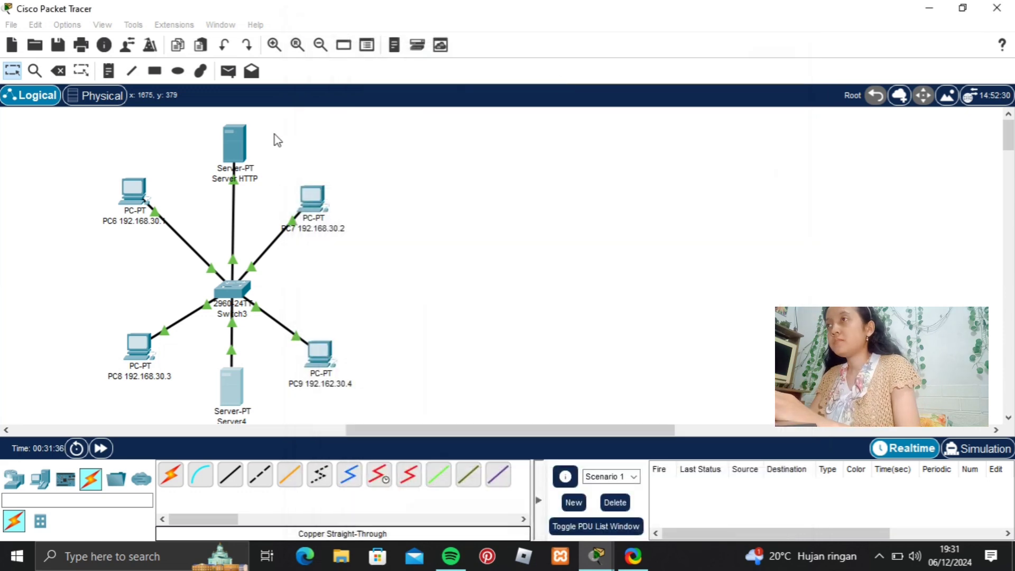
- Set the IPv4 DNS server address of Server HTTP to 192.168.30.6 in its IP configuration
click(234, 144)
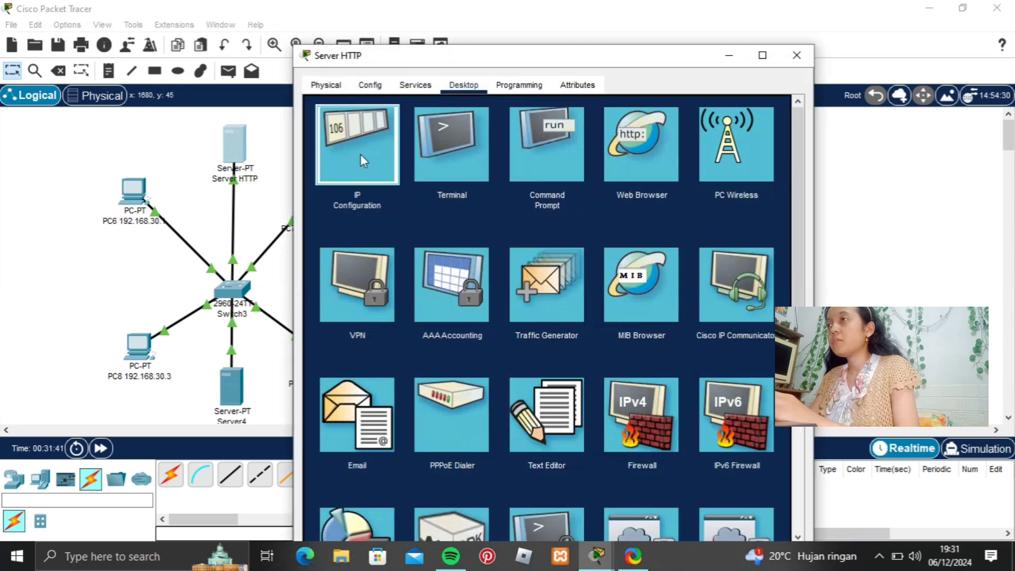
click(360, 154)
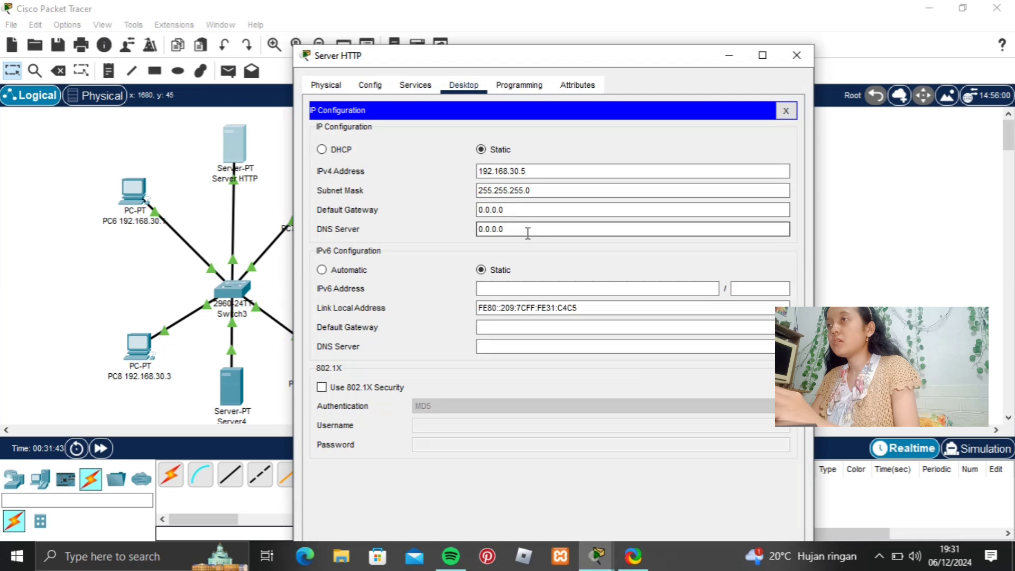
key(BackSpace)
key(BackSpace)
key(BackSpace)
key(BackSpace)
key(BackSpace)
key(BackSpace)
key(BackSpace)
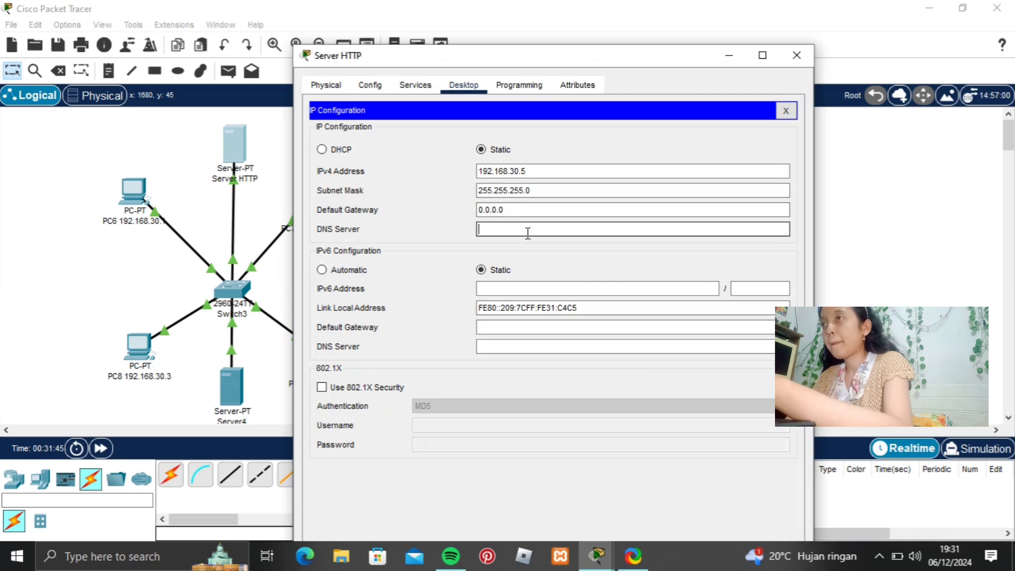
text(68.30.6)
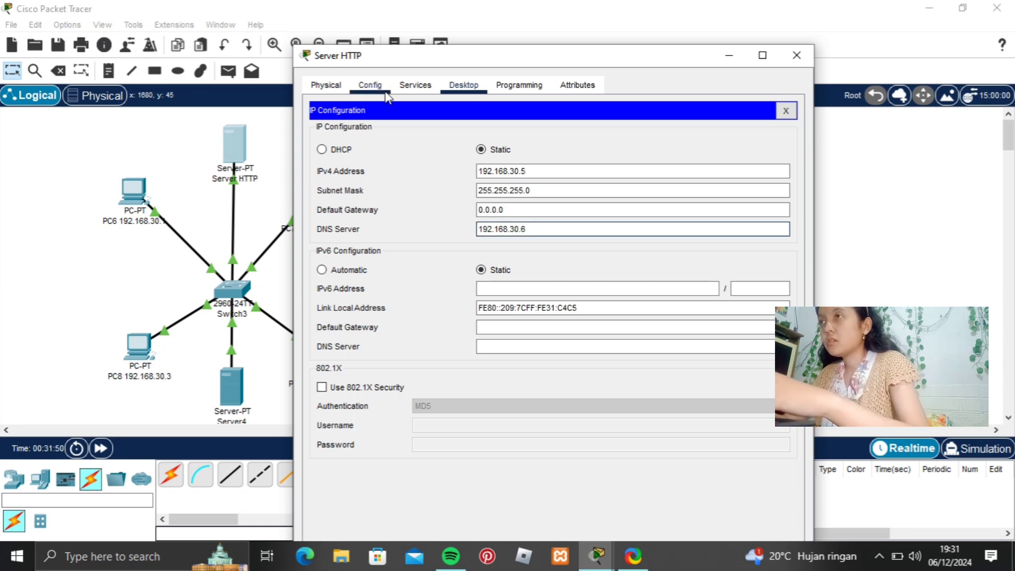
- Edit index.html in Server HTTP's HTTP service, replacing the heading text "Cisco Packet Tracer" with HALLO followed by the person's name in capitals
click(370, 87)
click(413, 95)
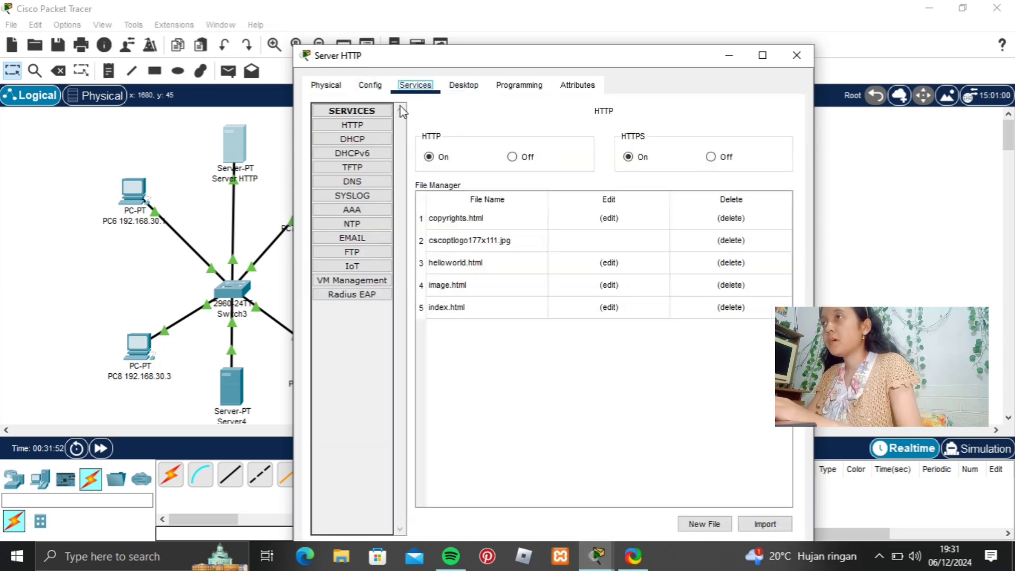
click(607, 308)
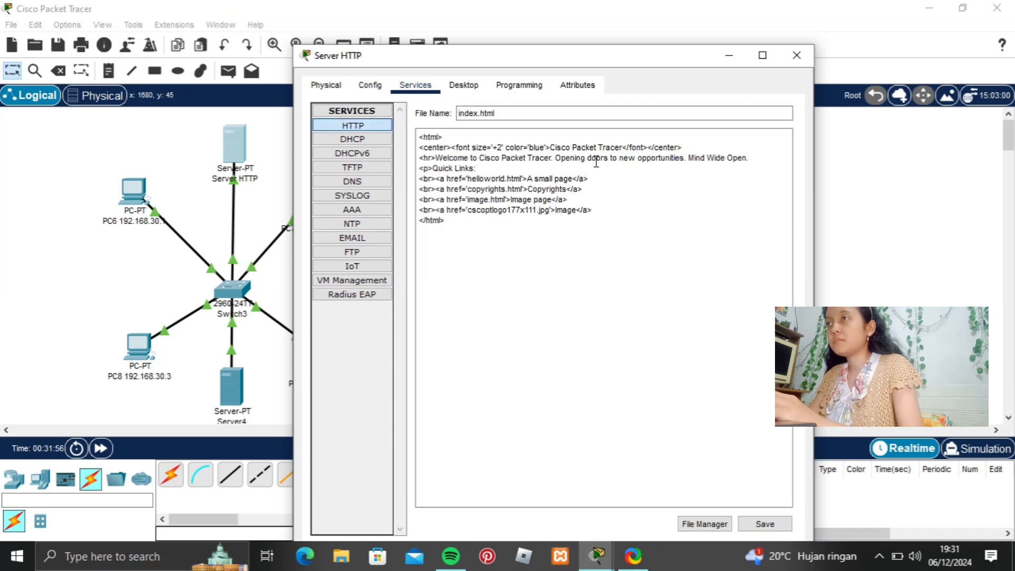
click(623, 150)
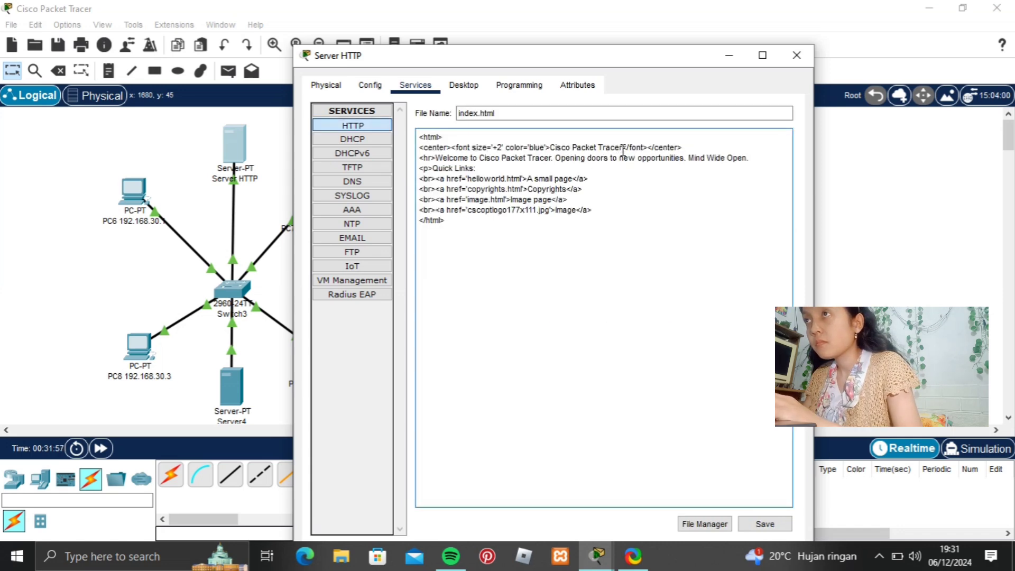
key(BackSpace)
key(BackSpace)
key(BackSpace)
key(BackSpace)
key(BackSpace)
key(BackSpace)
key(BackSpace)
key(BackSpace)
key(BackSpace)
key(BackSpace)
key(BackSpace)
key(BackSpace)
key(BackSpace)
key(BackSpace)
key(BackSpace)
key(BackSpace)
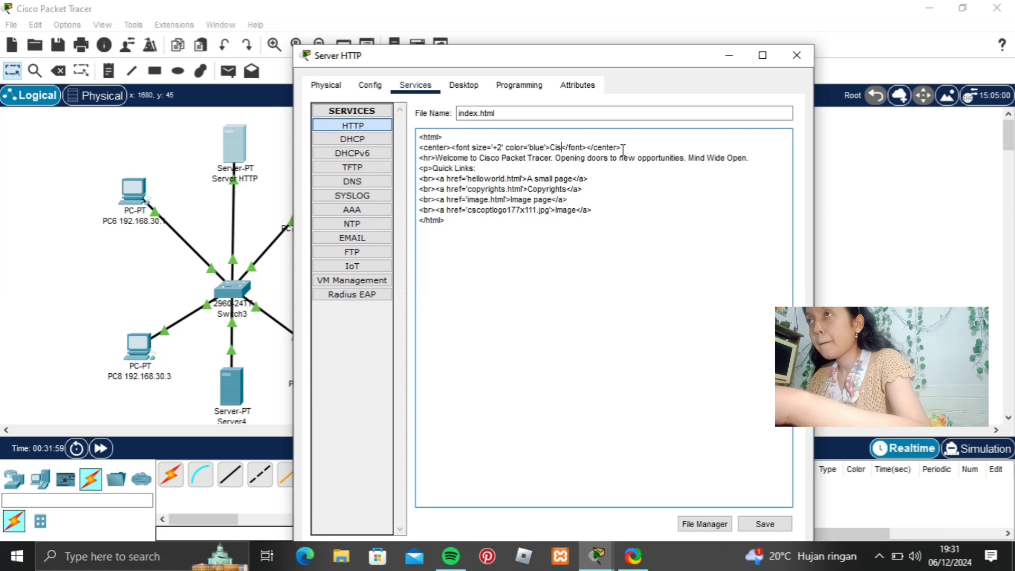
key(BackSpace)
key(BackSpace)
key(BackSpace)
text(HALL)
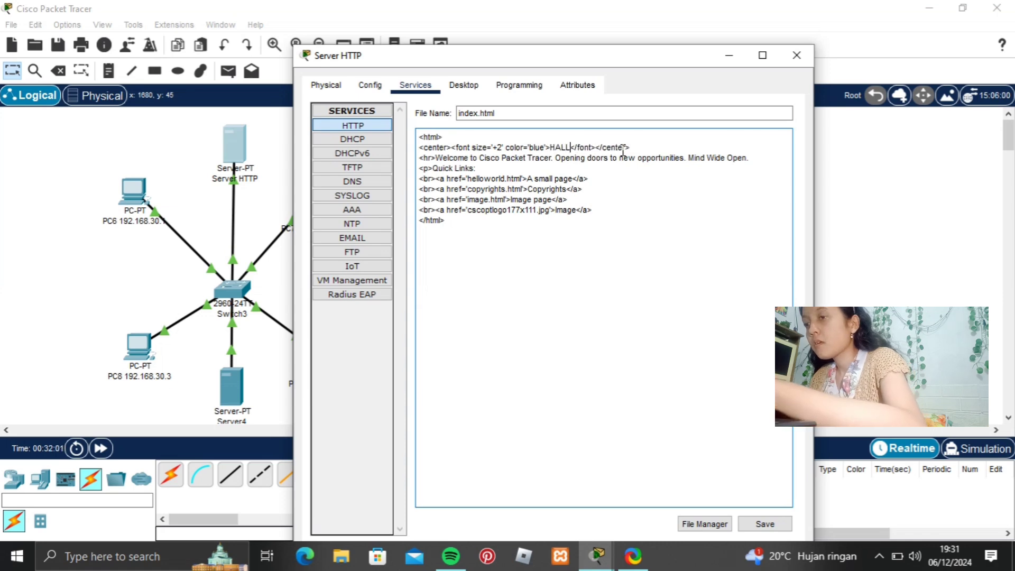
text(O FIA)
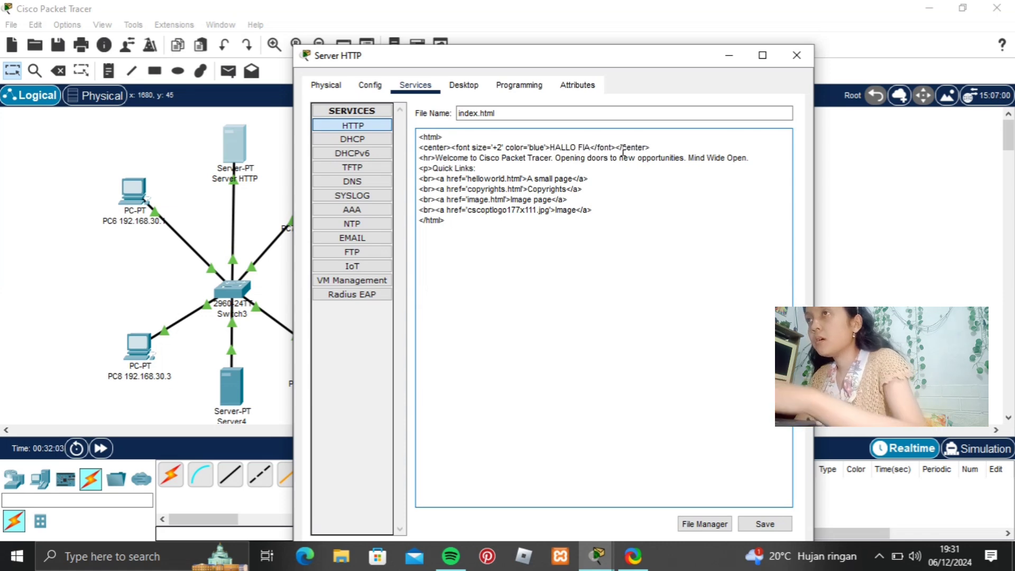
- Save index.html, overwriting the existing file, and close Server HTTP's window
click(764, 528)
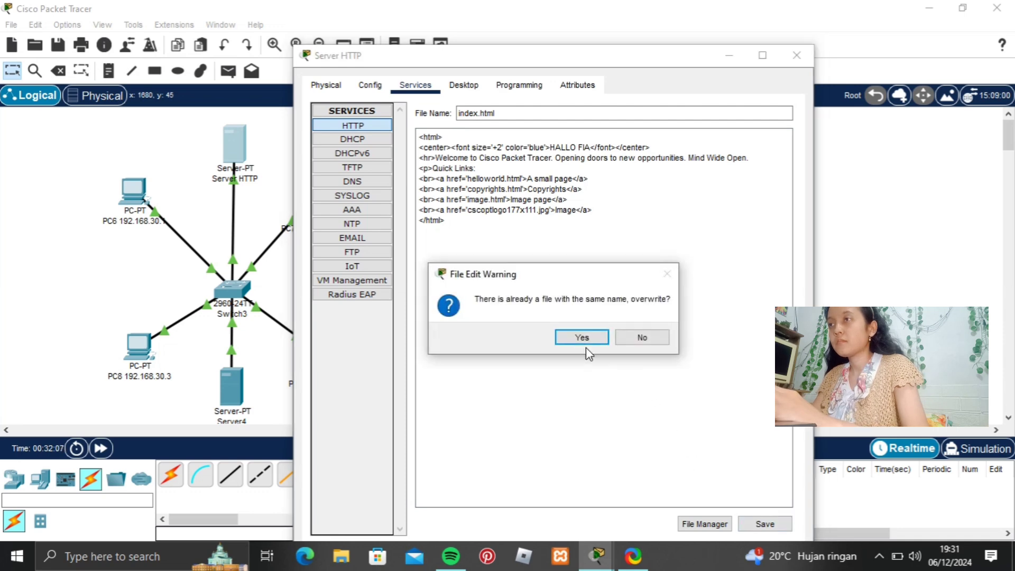
click(583, 338)
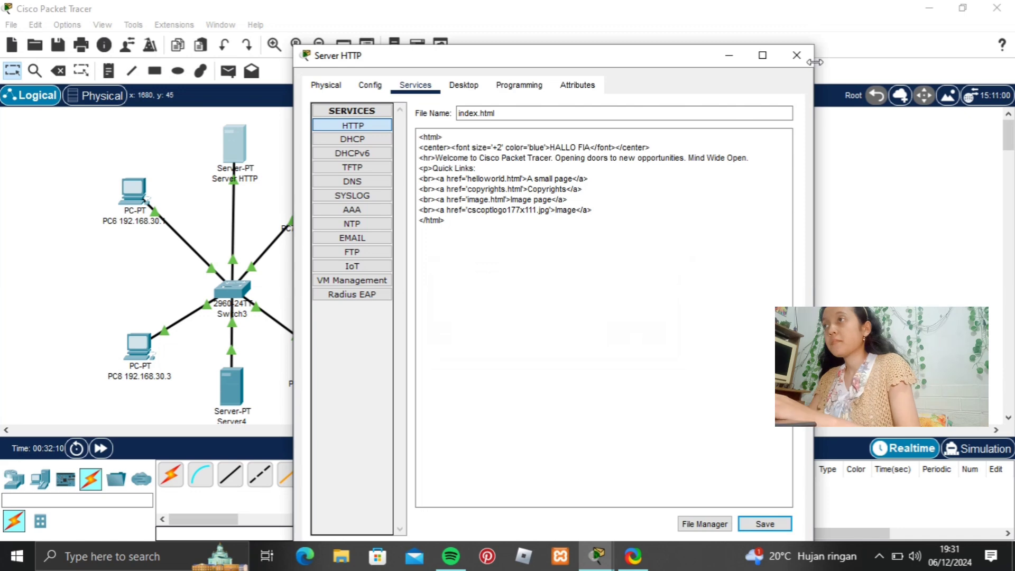
click(797, 55)
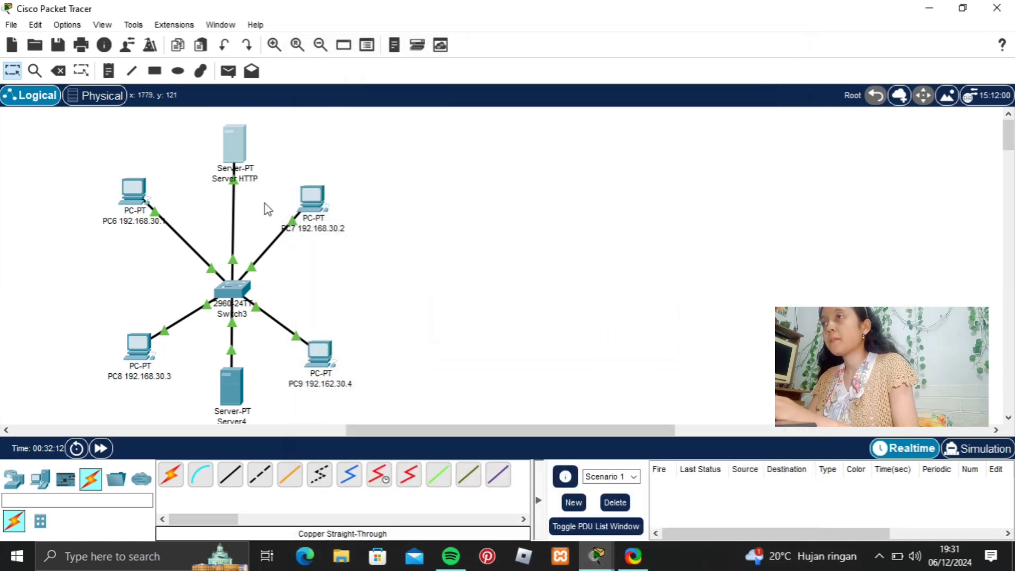
- Set PC6's IPv4 DNS server address to 192.168.30.6 and close its window
click(134, 204)
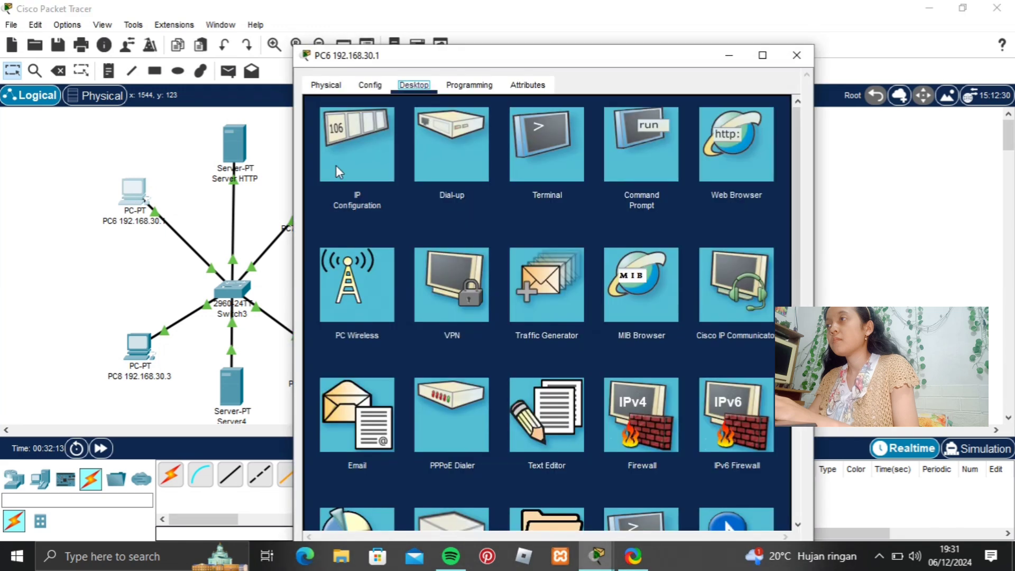
click(351, 147)
click(529, 247)
key(BackSpace)
key(BackSpace)
key(BackSpace)
key(BackSpace)
key(BackSpace)
key(BackSpace)
key(BackSpace)
text(192.168.30.5)
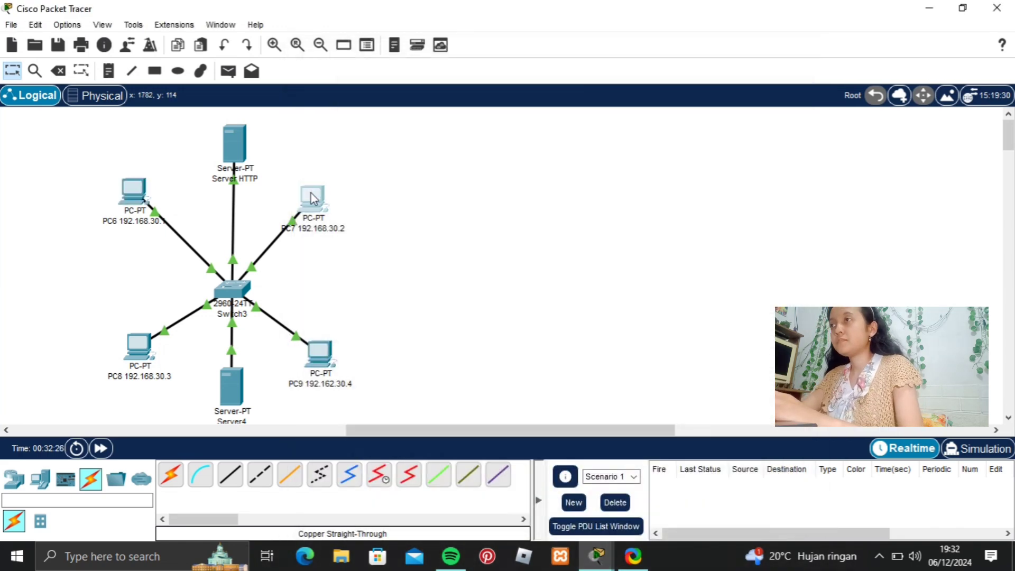
- Set PC7's IPv4 DNS server address to 192.168.30.6 and close its window
click(314, 198)
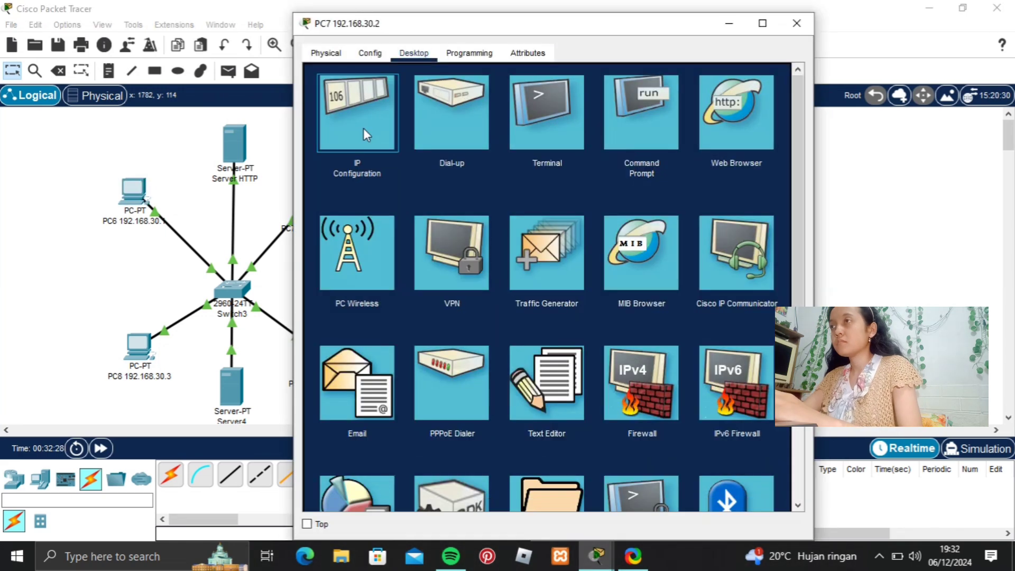
click(351, 103)
click(521, 214)
key(BackSpace)
key(BackSpace)
key(BackSpace)
key(BackSpace)
key(BackSpace)
key(BackSpace)
key(BackSpace)
text(192.168.30.5)
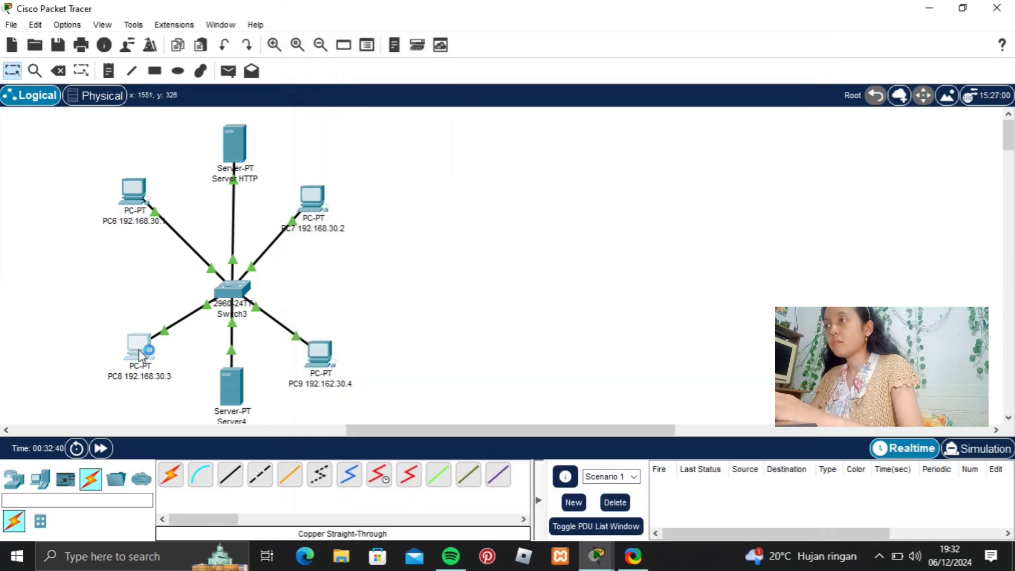
- Set PC8's IPv4 DNS server address to 192.168.30.6 and close its window
click(139, 346)
click(351, 138)
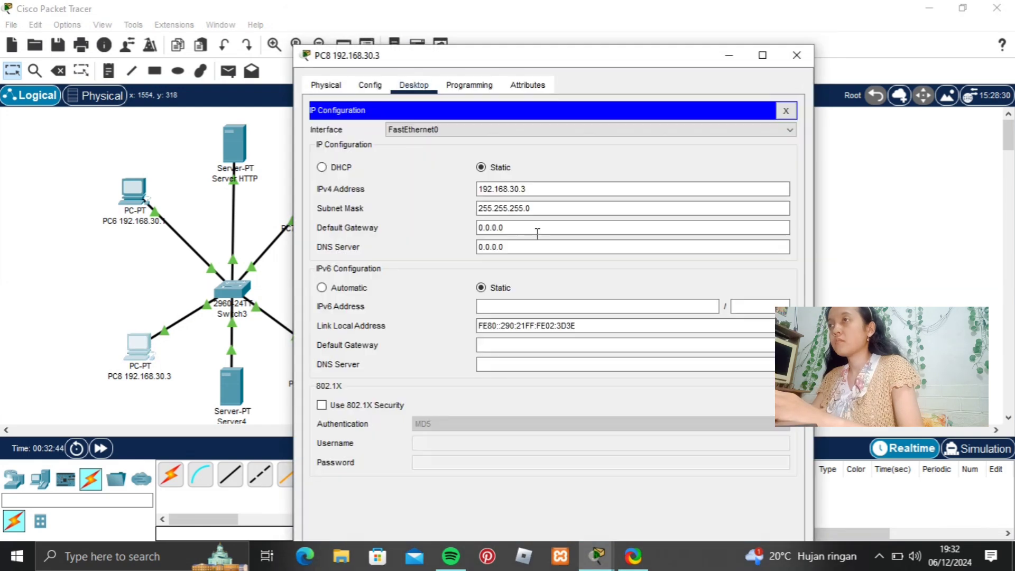
click(537, 246)
key(BackSpace)
key(BackSpace)
key(BackSpace)
key(BackSpace)
key(BackSpace)
key(BackSpace)
key(BackSpace)
text(192.168.30.3)
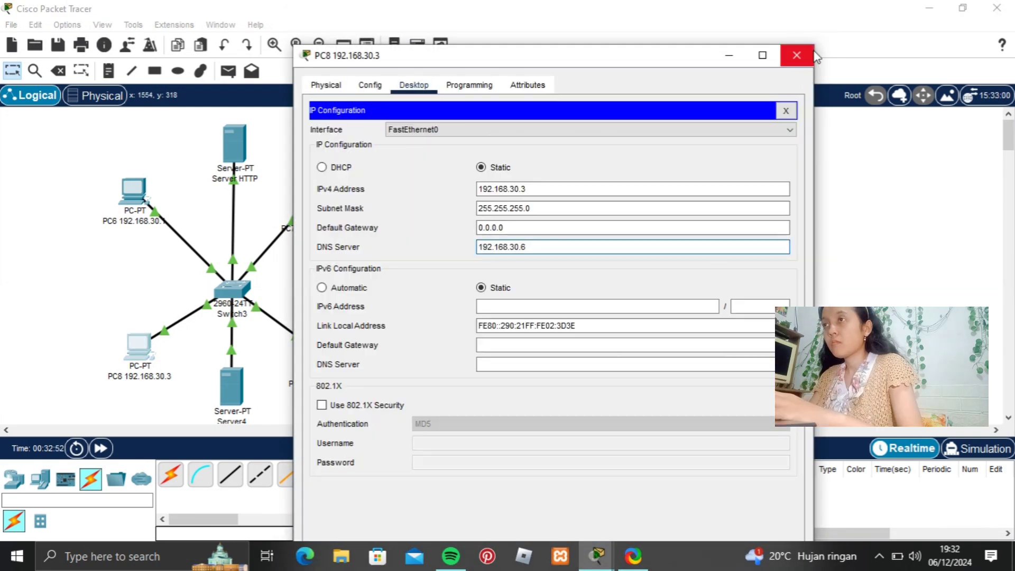
click(797, 55)
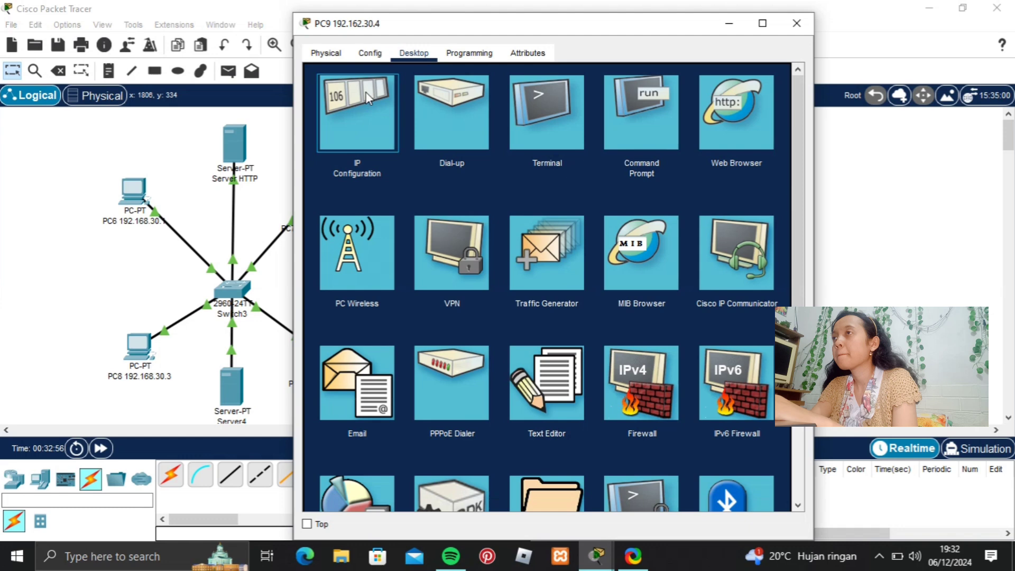
- Set PC9's IPv4 DNS server address to 192.168.30.6 and close its window
click(368, 98)
click(526, 214)
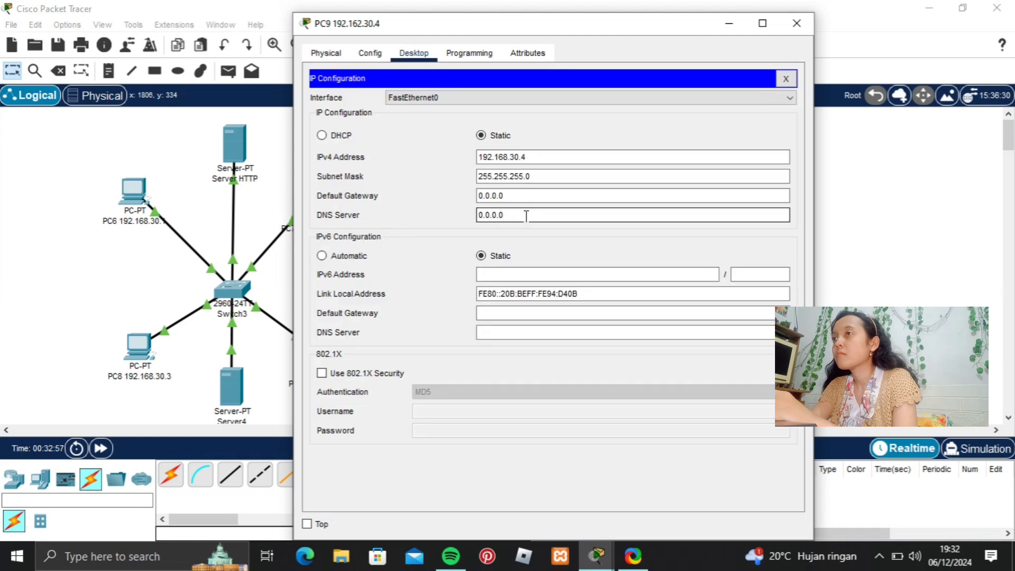
key(BackSpace)
key(BackSpace)
key(BackSpace)
key(BackSpace)
key(BackSpace)
key(BackSpace)
key(BackSpace)
text(192.168.30.4)
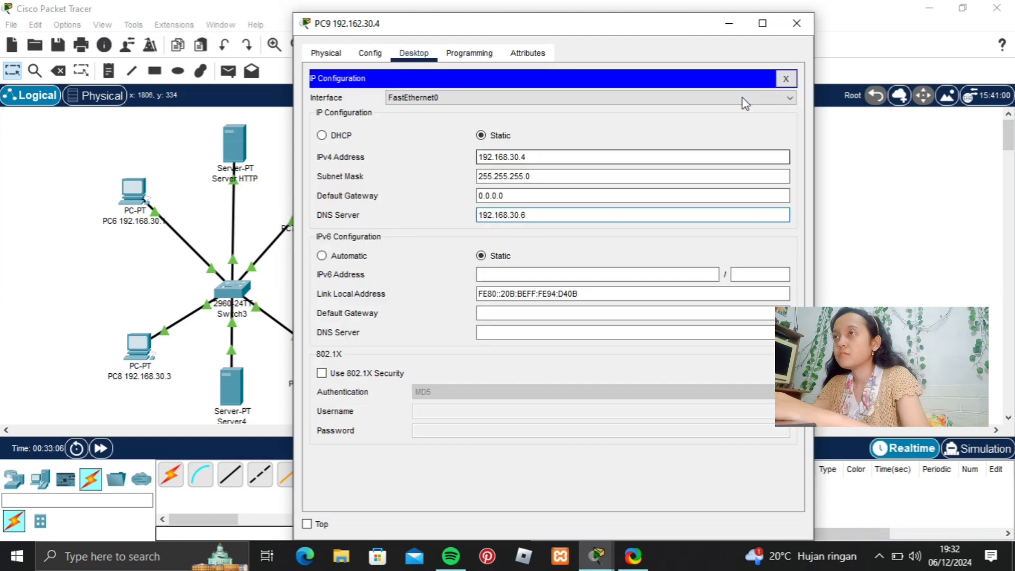
click(797, 23)
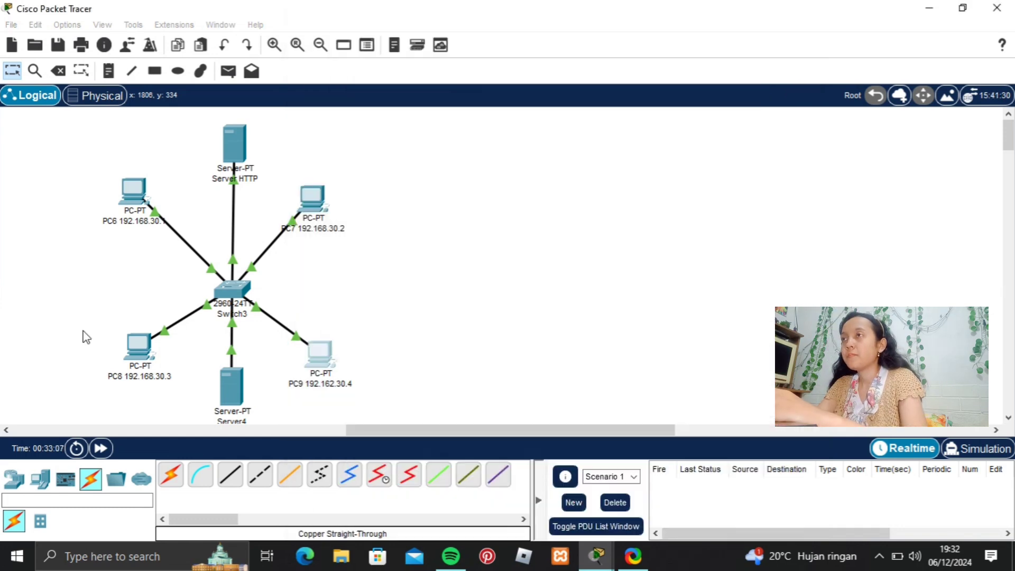
- Test name resolution from PC6 by loading tugas.com in its web browser, and close the PC's window
click(132, 201)
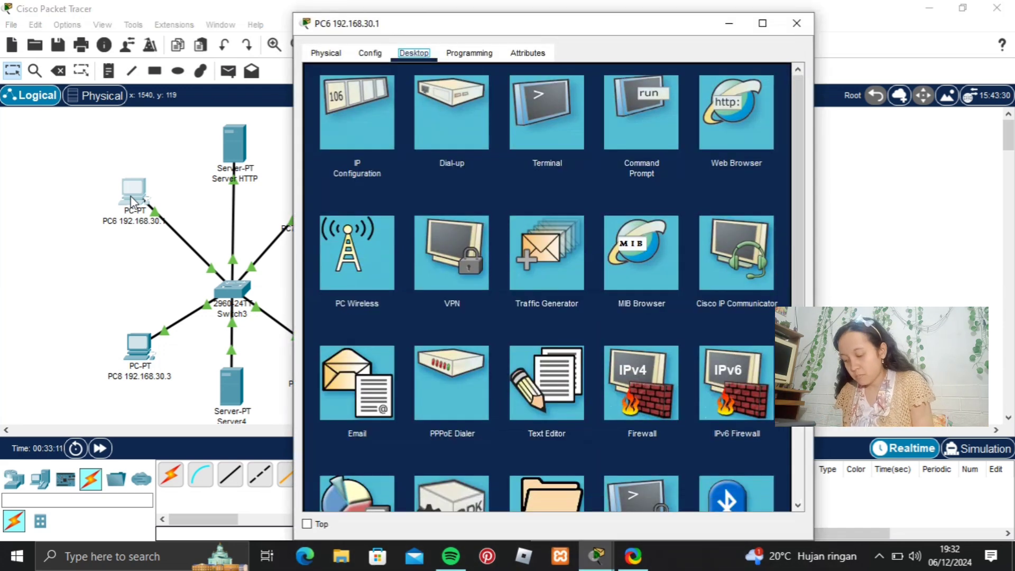
click(745, 119)
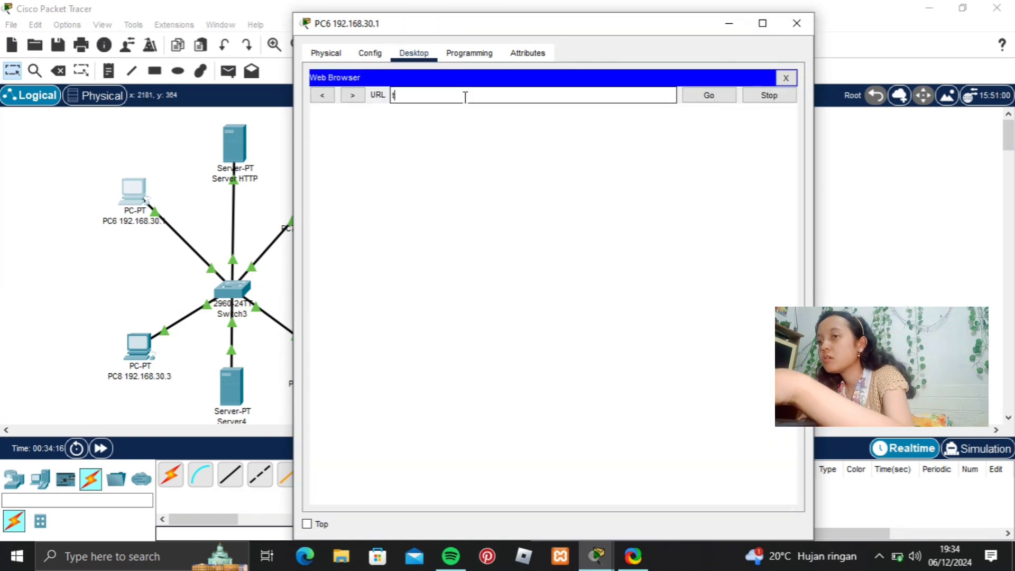
click(465, 97)
text(tugas.com)
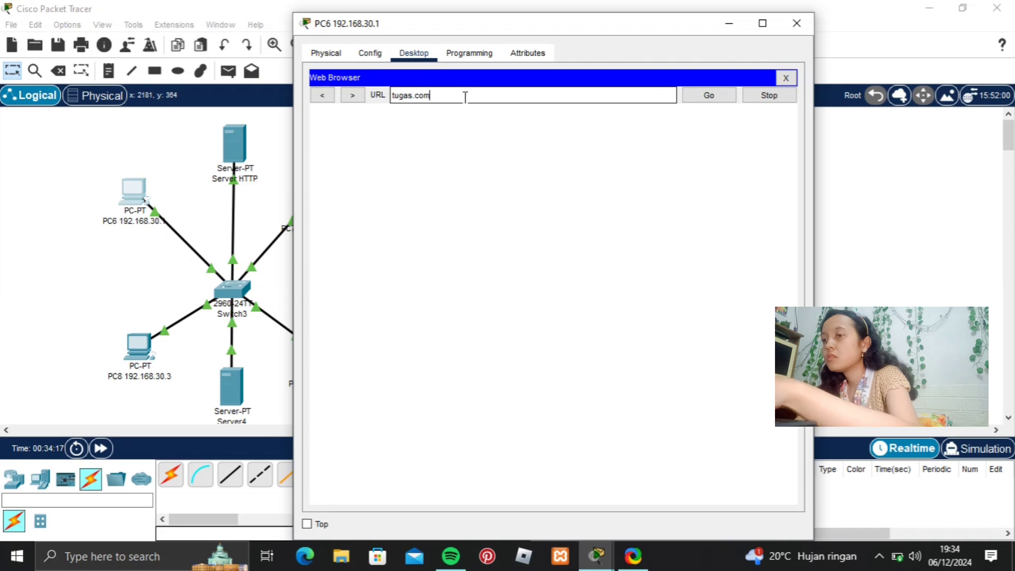
click(691, 102)
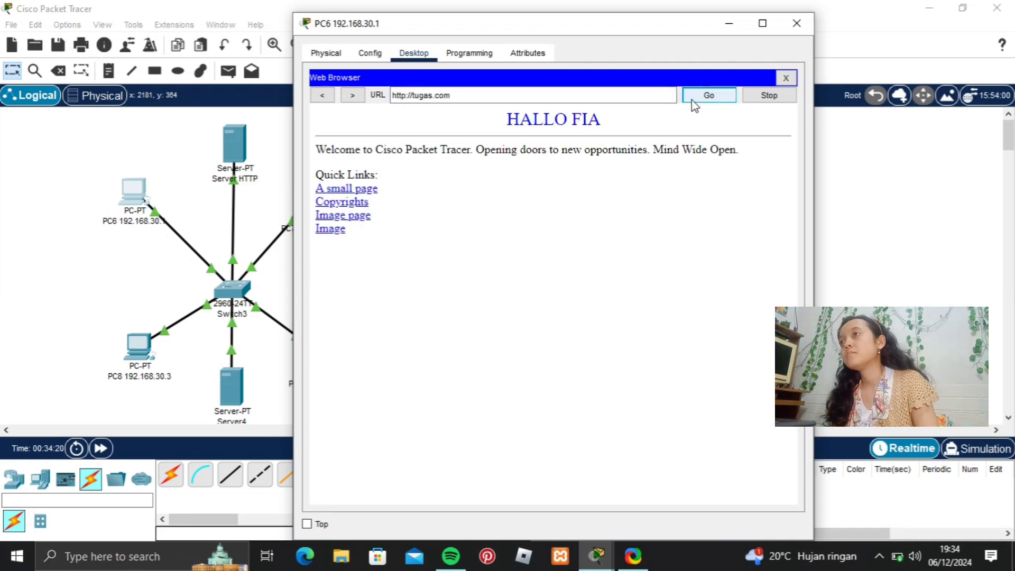
click(797, 23)
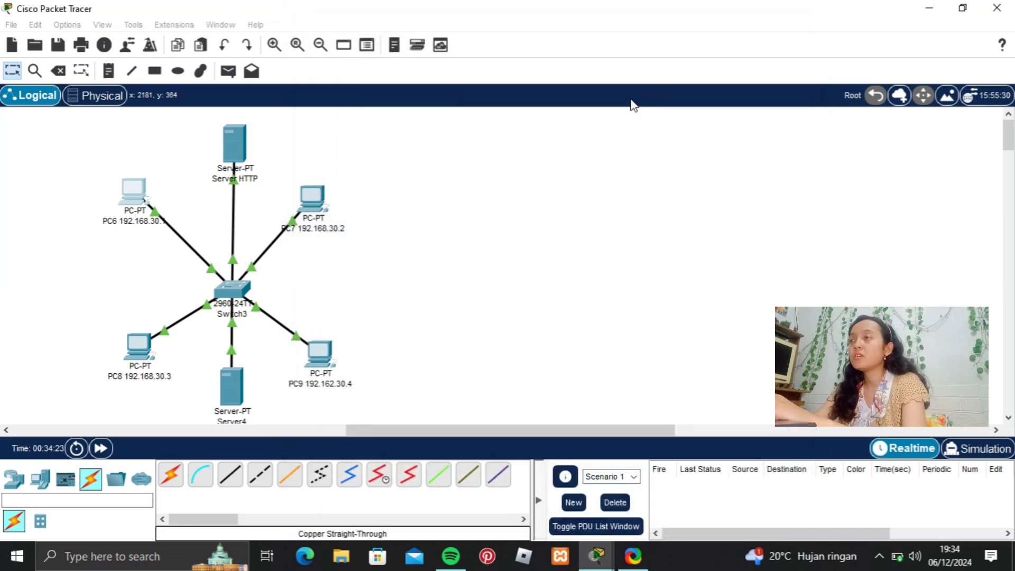
- Test name resolution from PC7 by loading tugas.com in its web browser, and close the PC's window
click(313, 196)
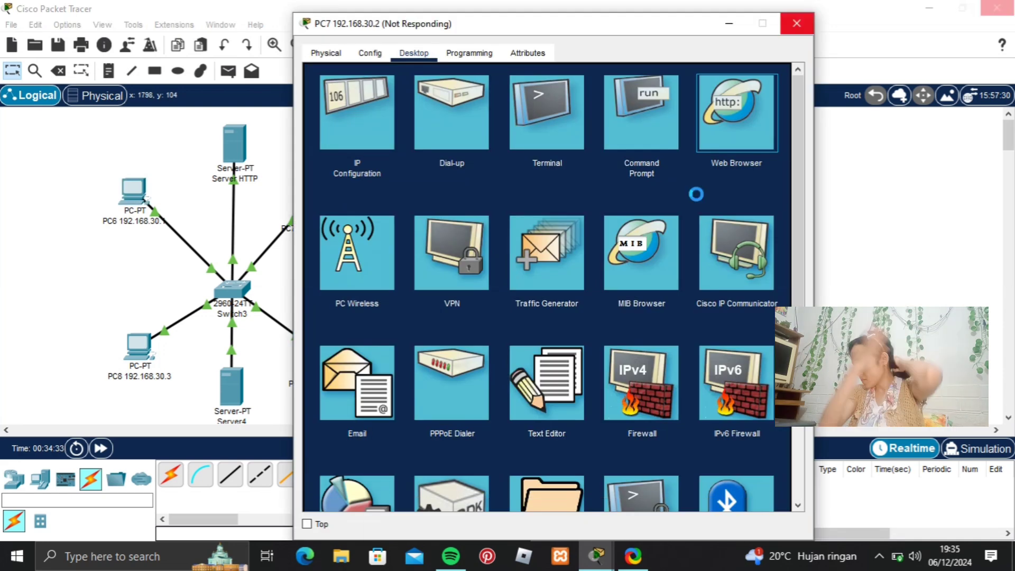
click(730, 103)
click(595, 99)
text(tugas.com)
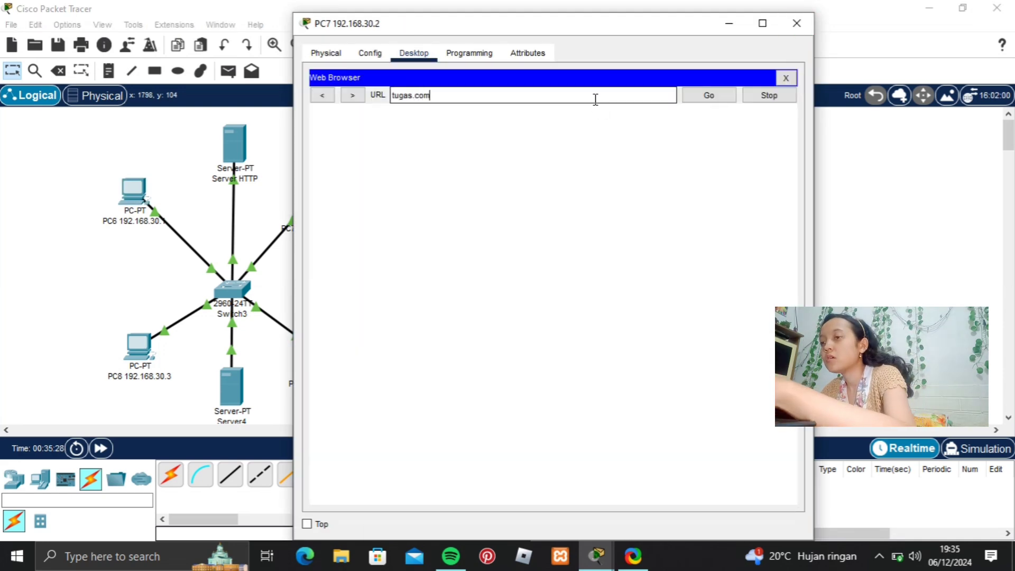
click(718, 99)
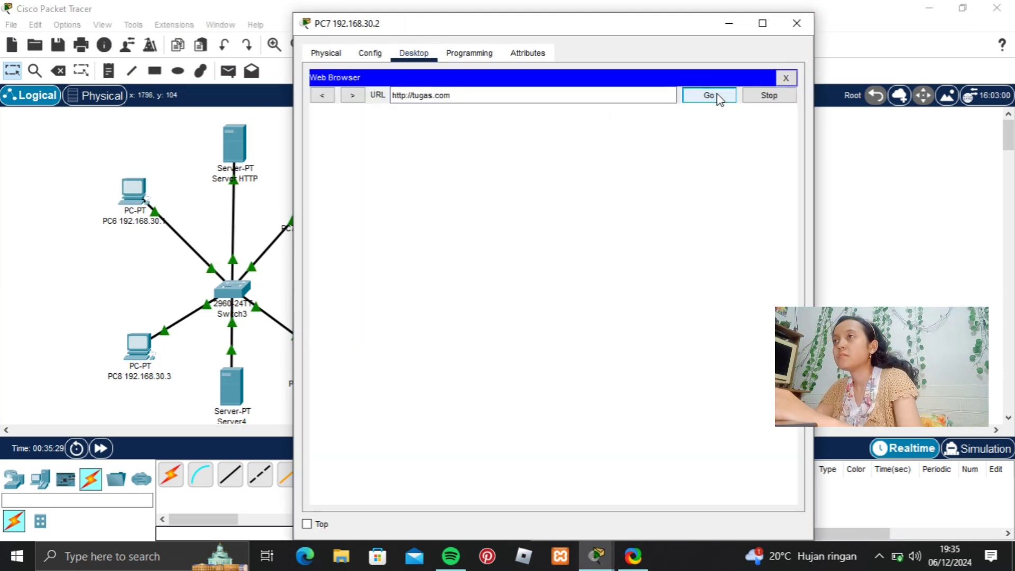
click(797, 23)
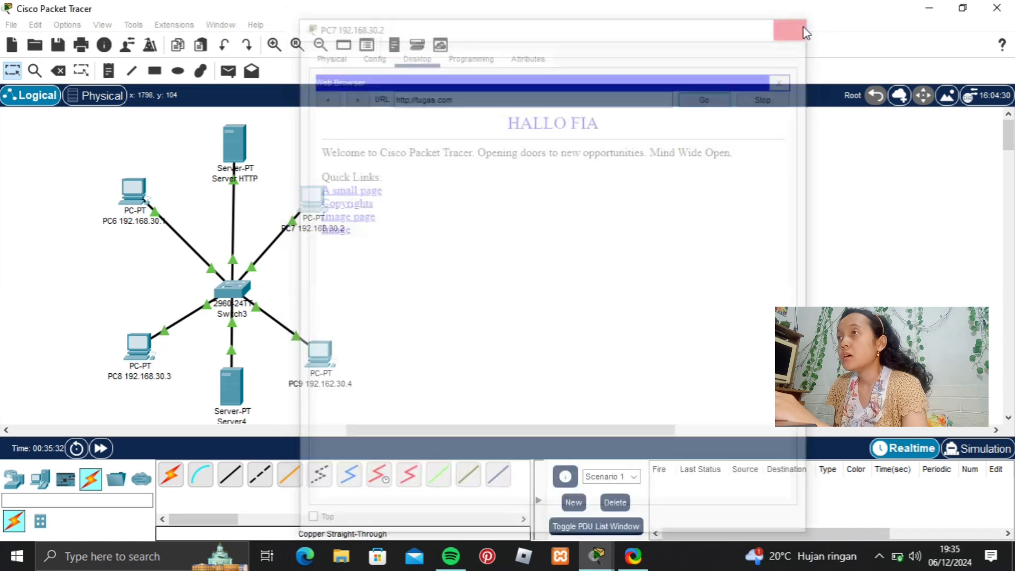
- Test name resolution from PC8 by loading tugas.com in its web browser, and close the PC's window
double_click(136, 353)
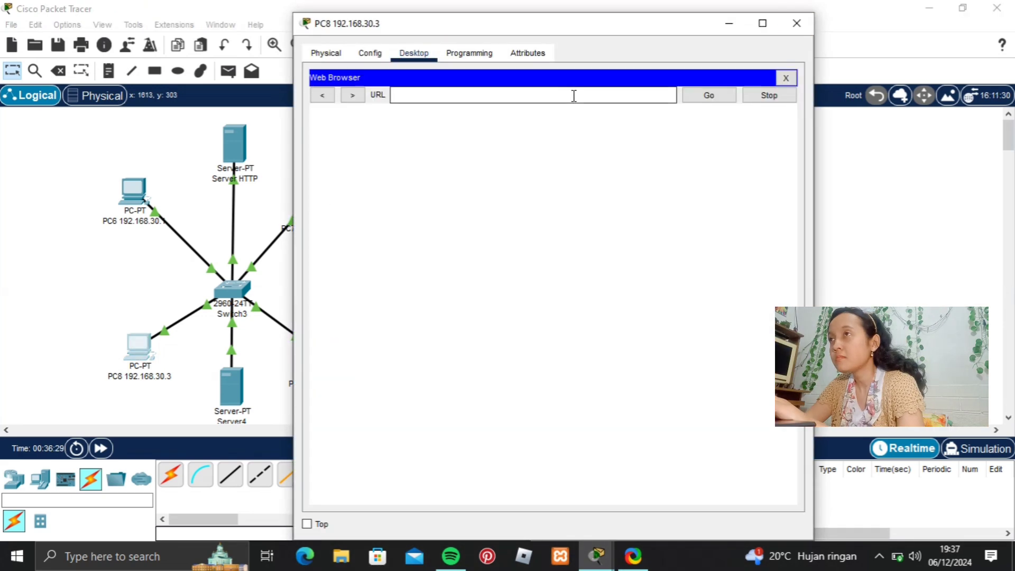
click(573, 95)
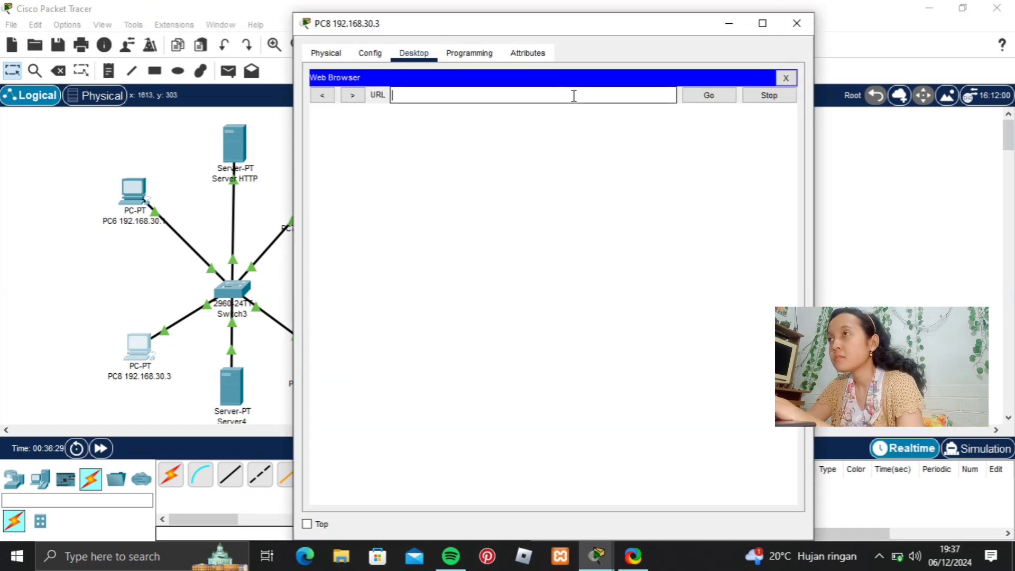
text(tugas.com)
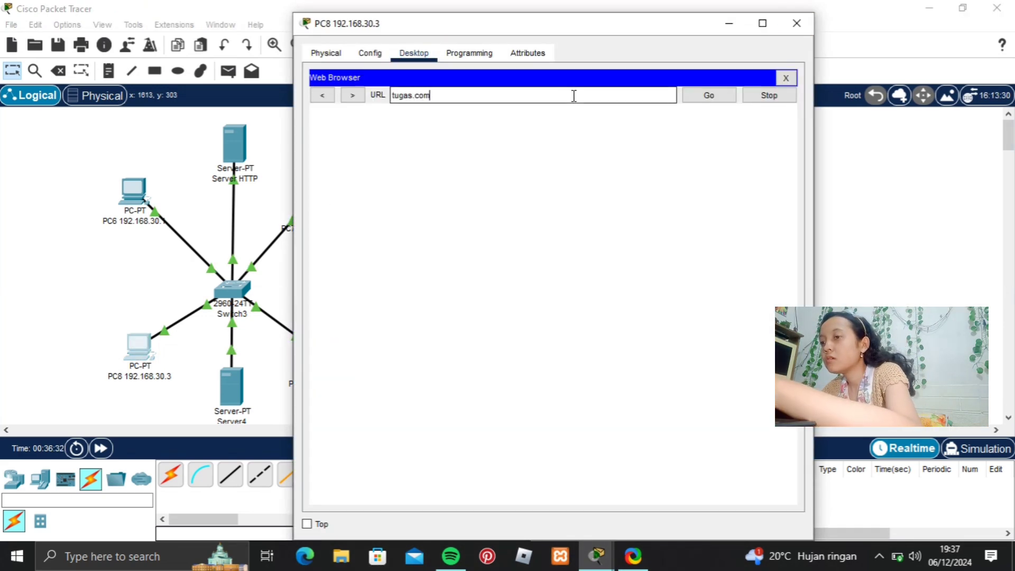
key(Return)
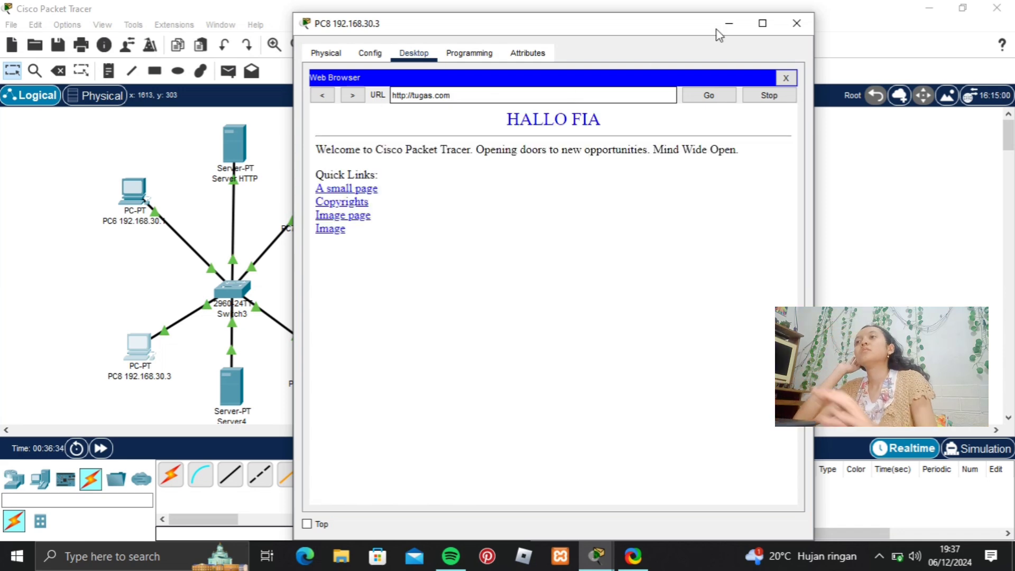
click(797, 23)
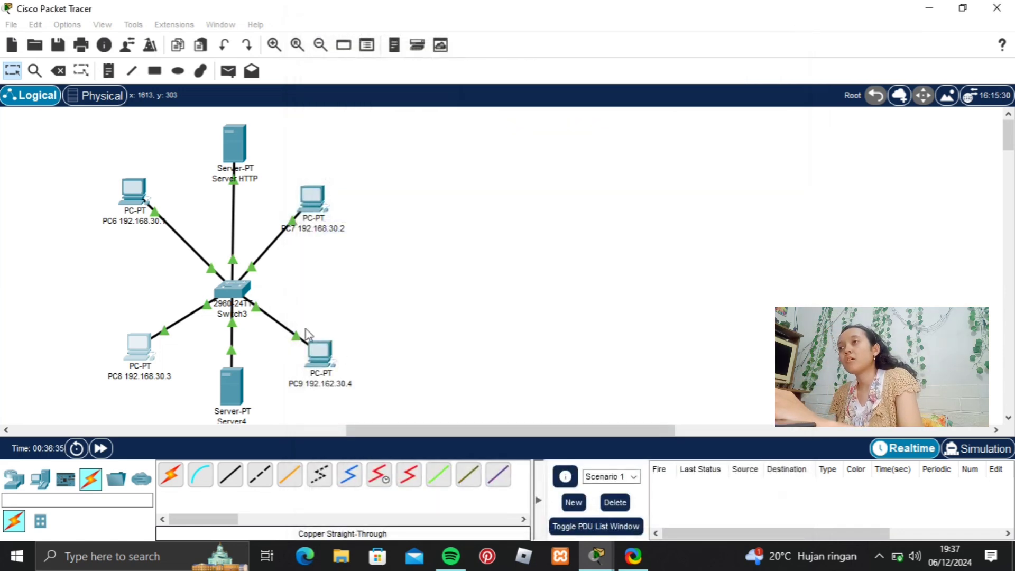
- Test name resolution from PC9 by loading tugas.com in its web browser, and close the PC's window
click(326, 362)
click(737, 106)
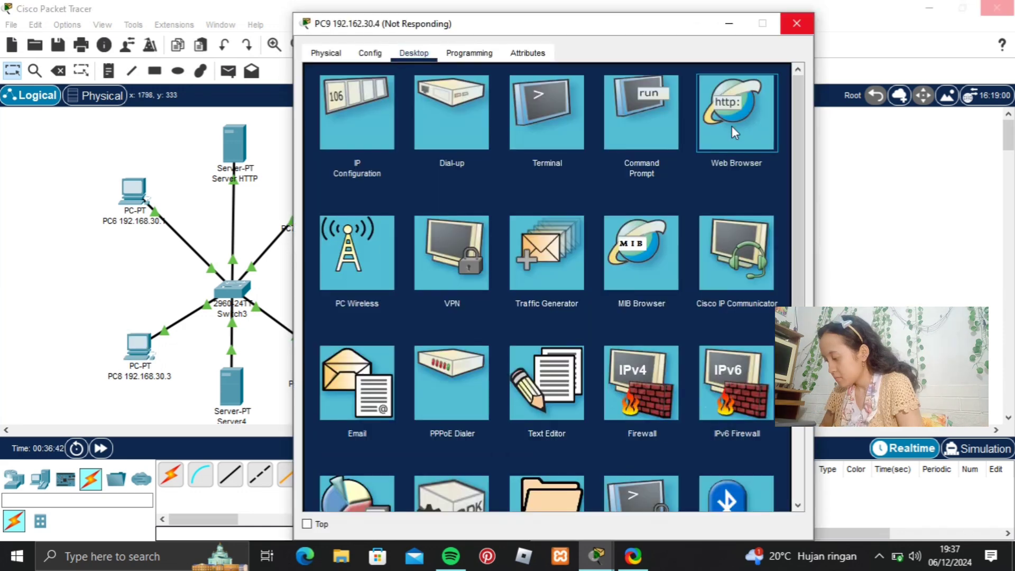
click(452, 95)
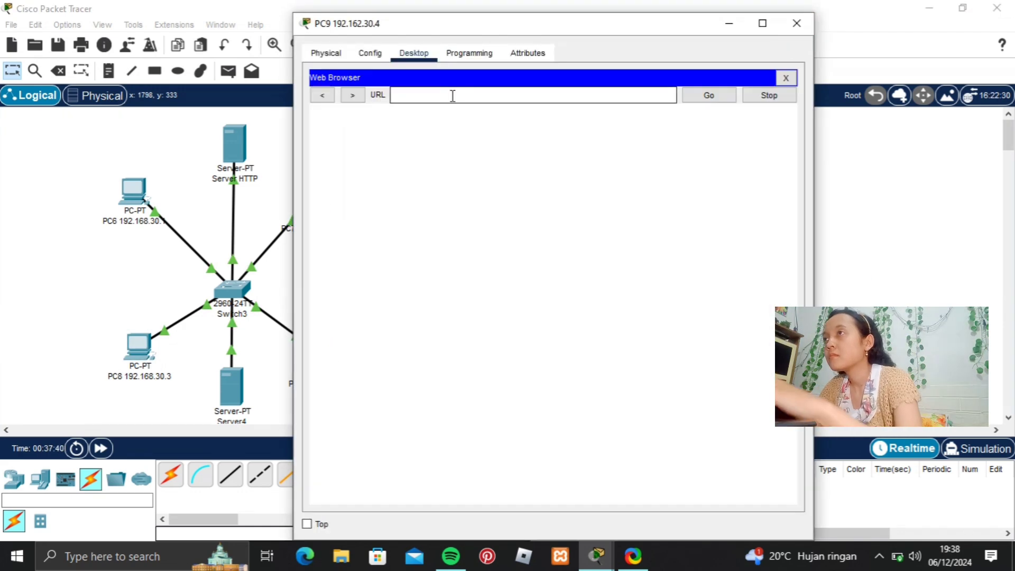
text(tugas.c)
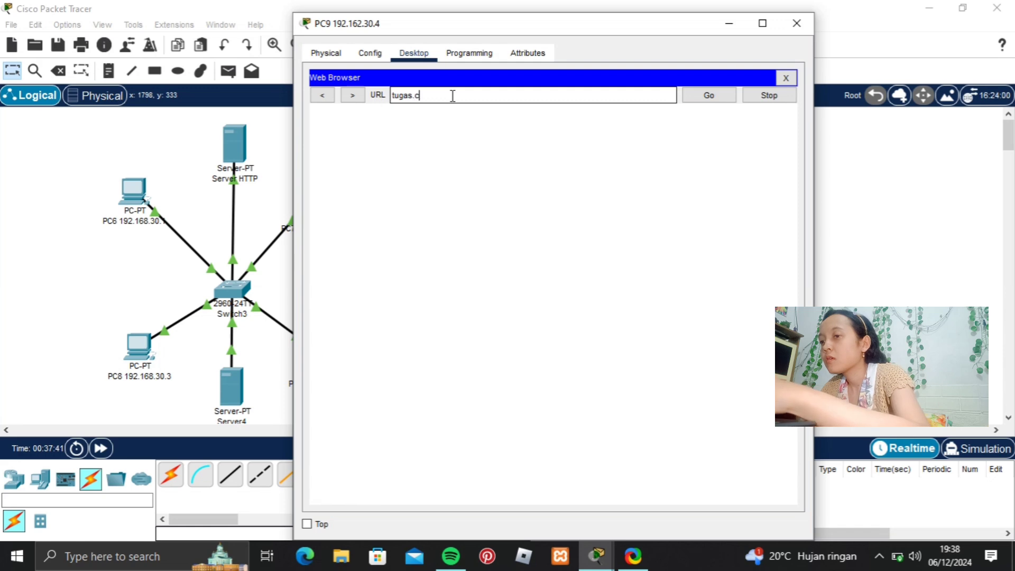
text(om)
key(Return)
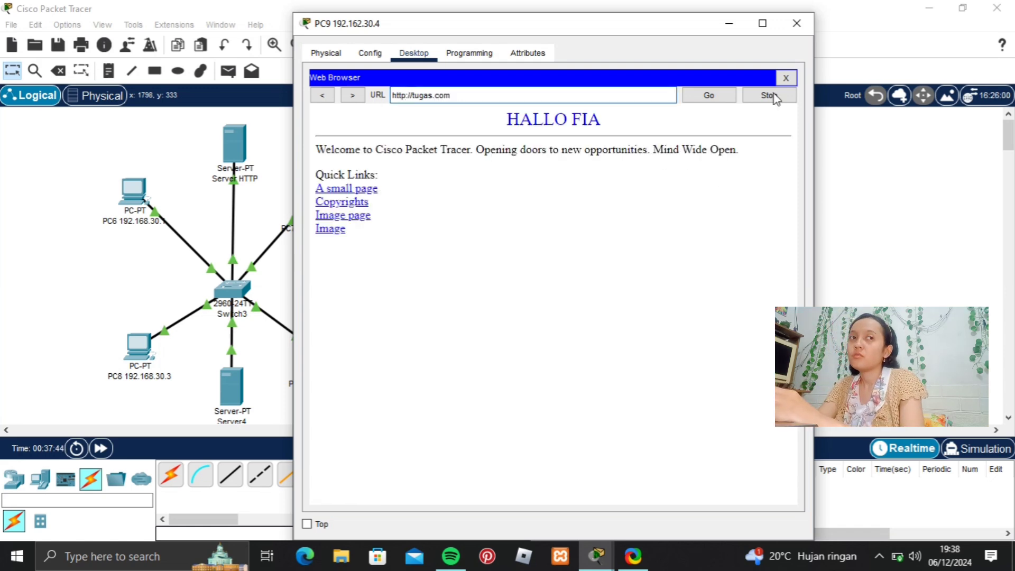
click(788, 18)
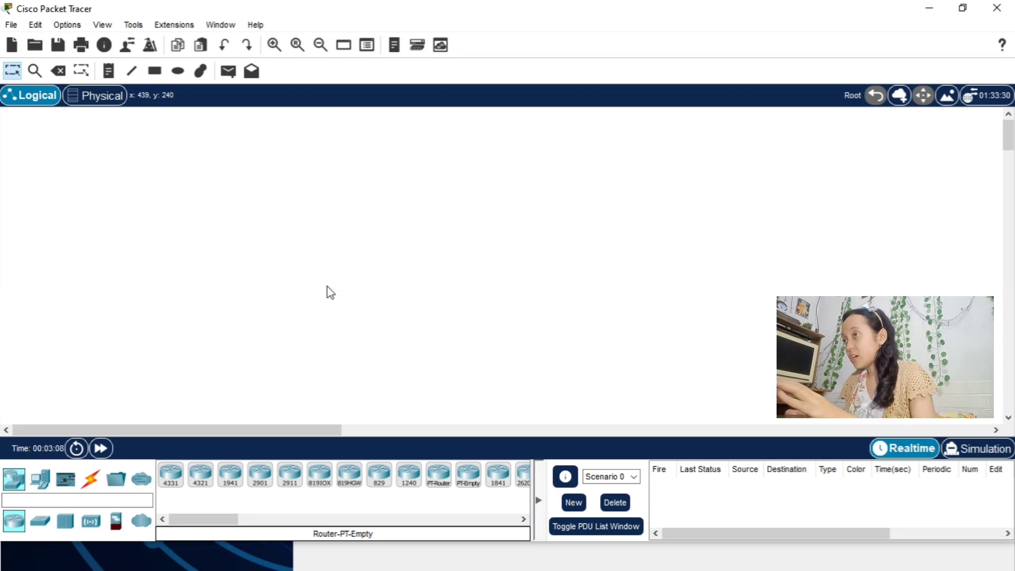
- Place two PCs in the empty workspace, one at the lower left and one at the upper centre of the layout
click(44, 484)
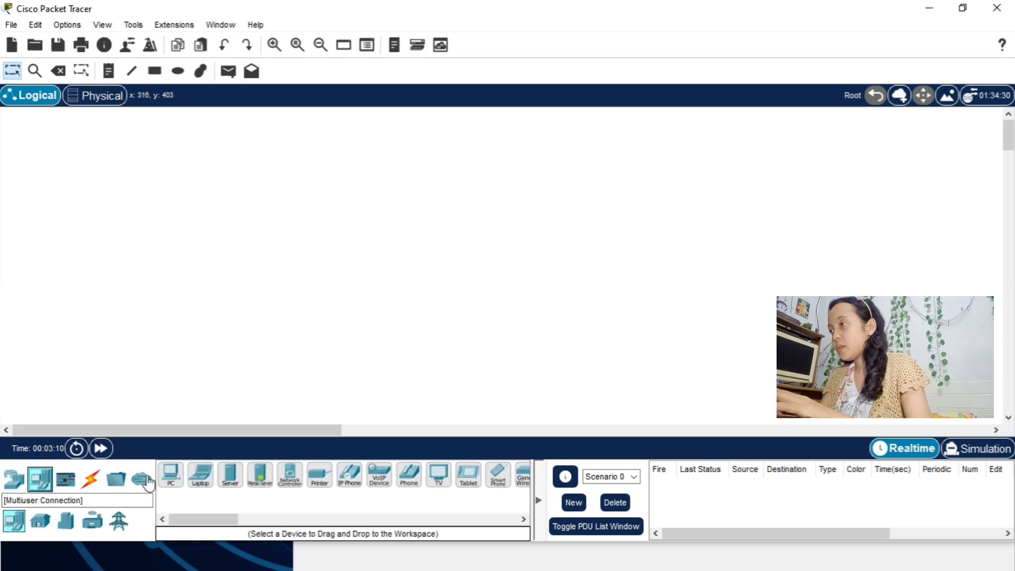
click(171, 475)
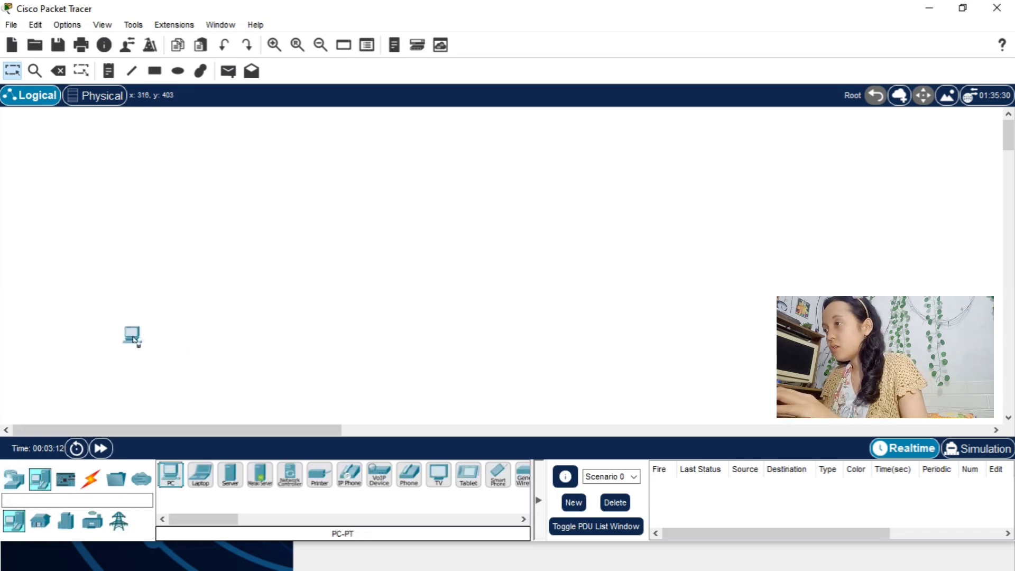
click(112, 352)
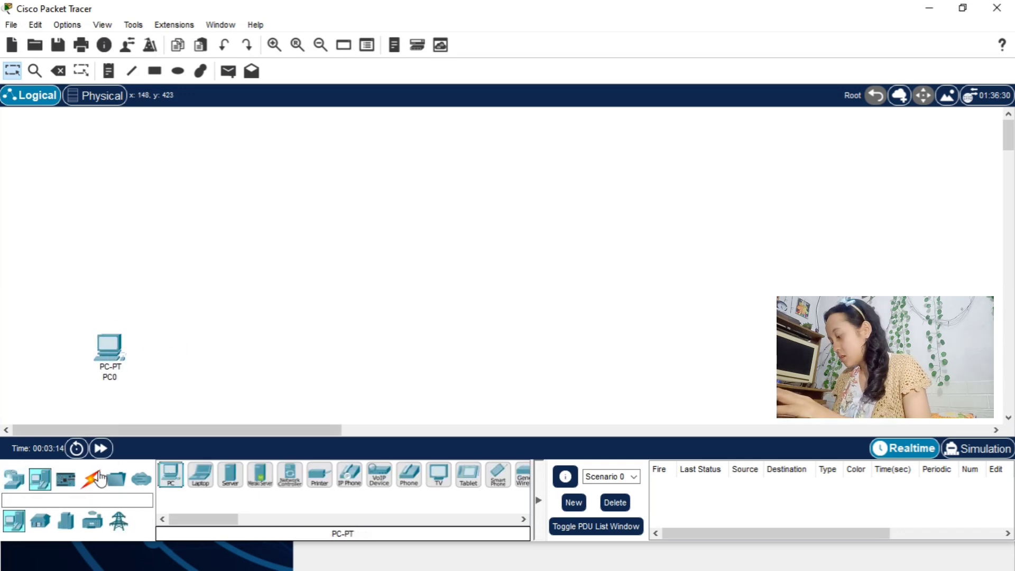
click(177, 483)
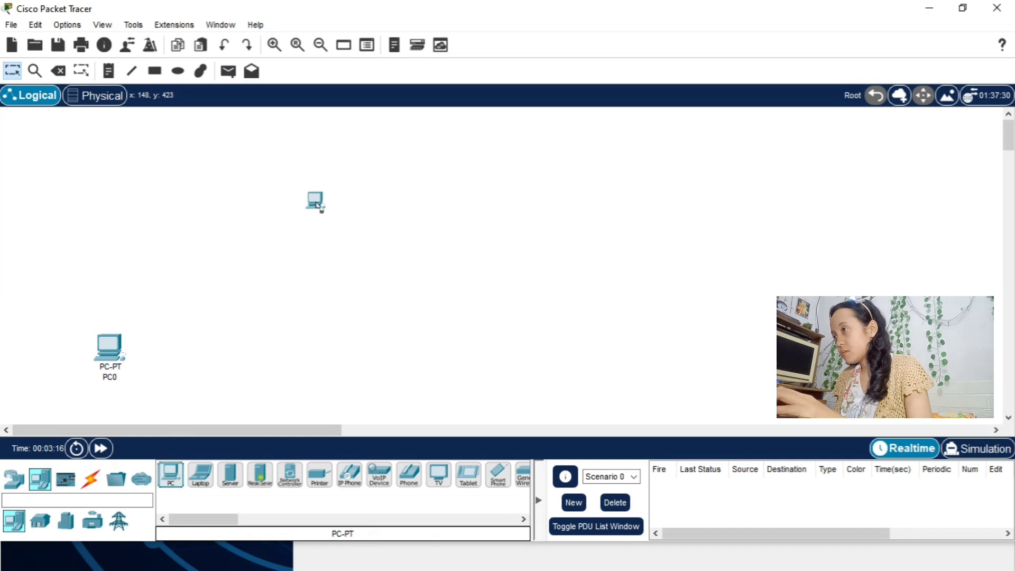
click(306, 174)
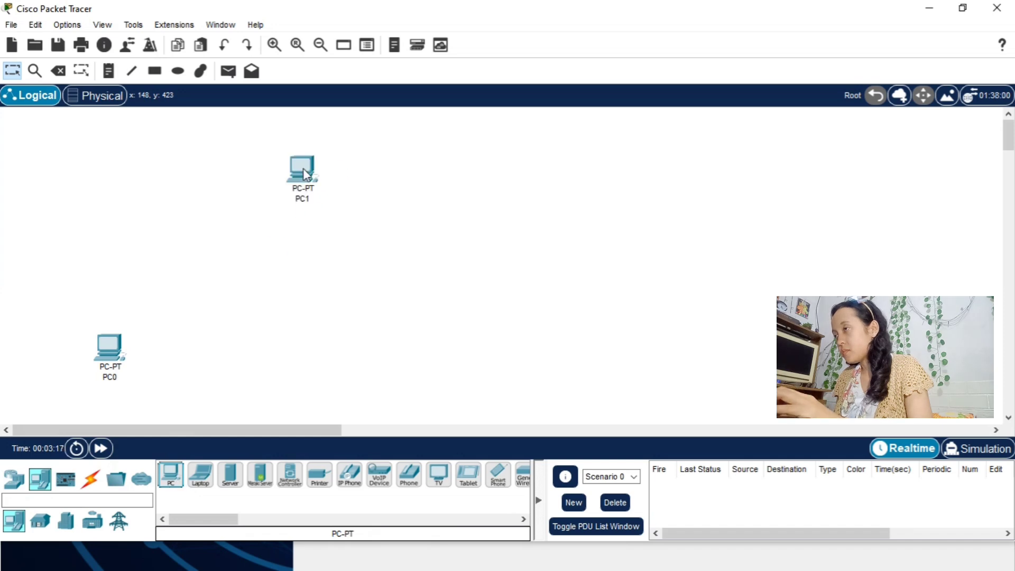
- Add three servers: one beside PC1, one below and to its right, and one just above PC0
click(230, 476)
click(399, 176)
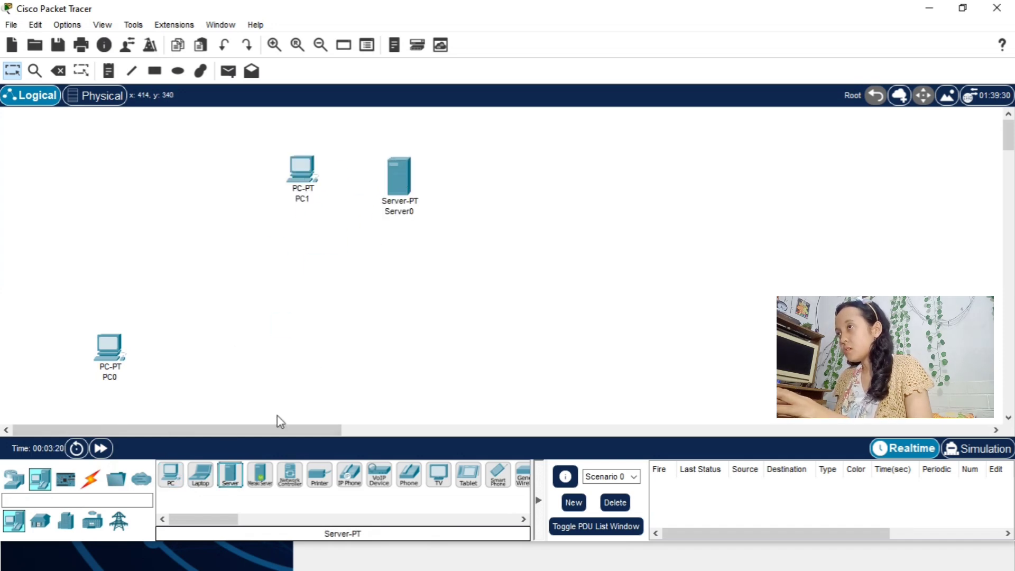
click(239, 476)
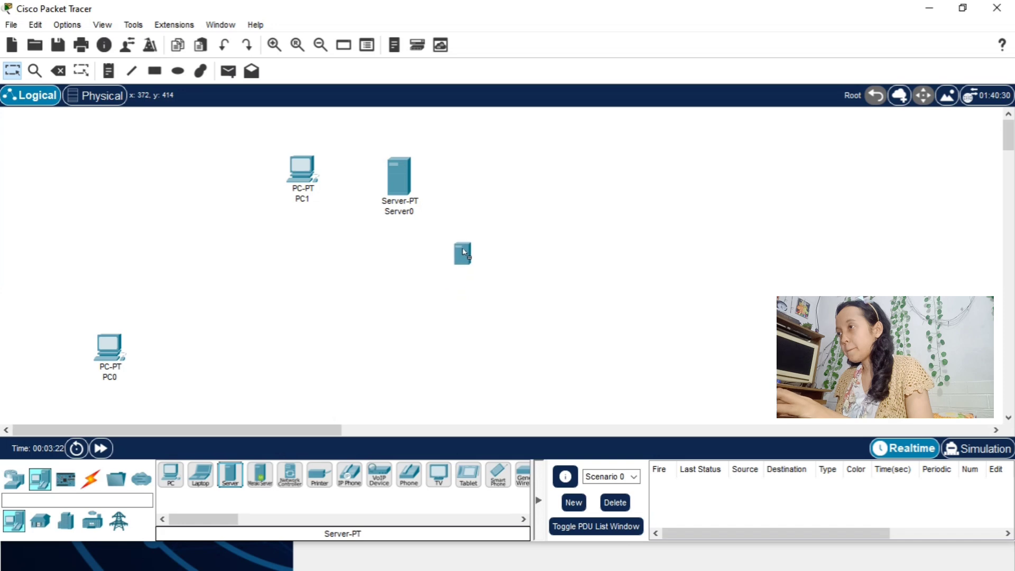
click(465, 253)
click(230, 476)
click(103, 262)
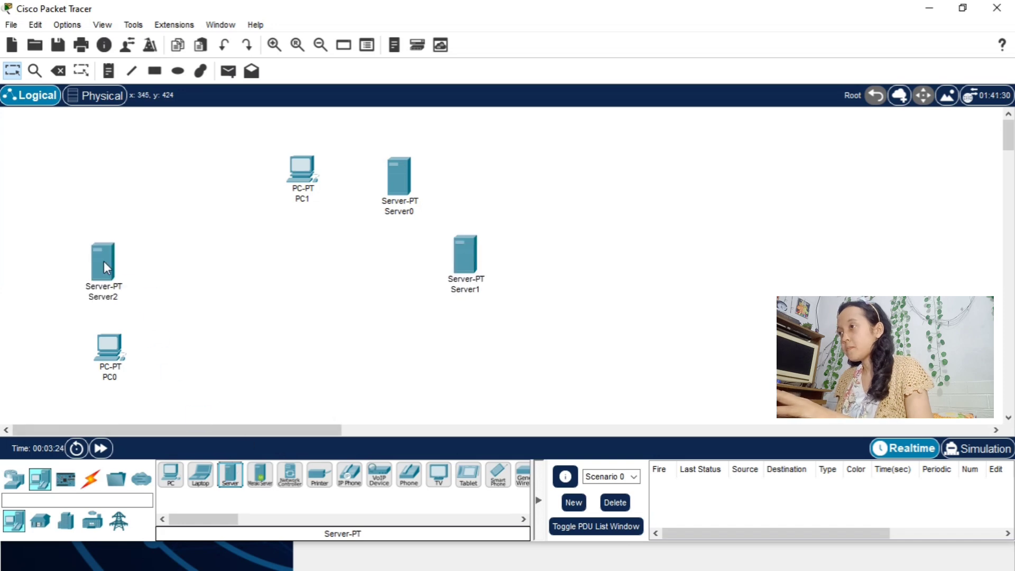
- Add two 2960 switches, one beside PC0 and Server2 and one between PC1, Server0 and Server1
click(14, 478)
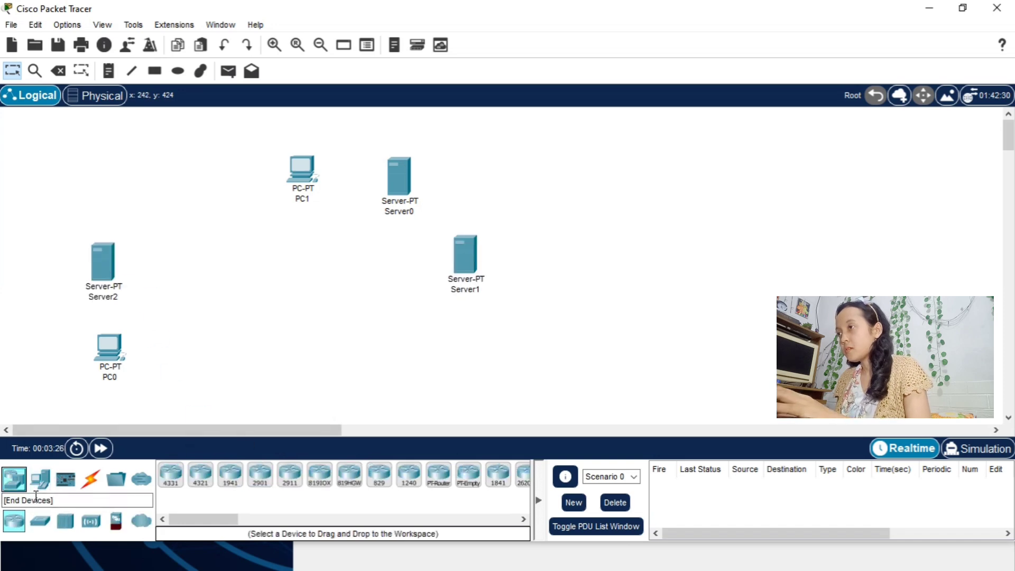
click(41, 522)
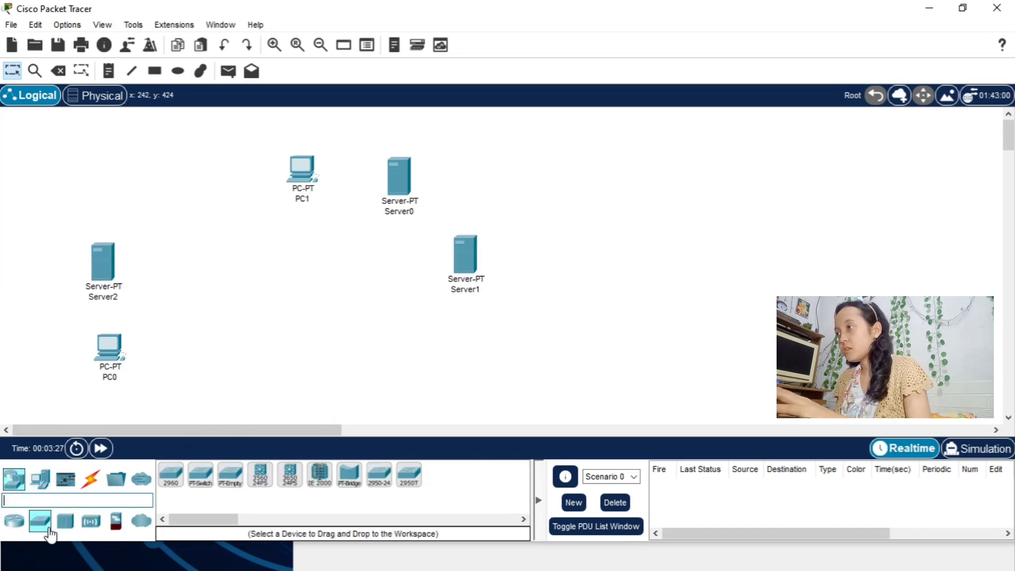
click(170, 475)
click(169, 303)
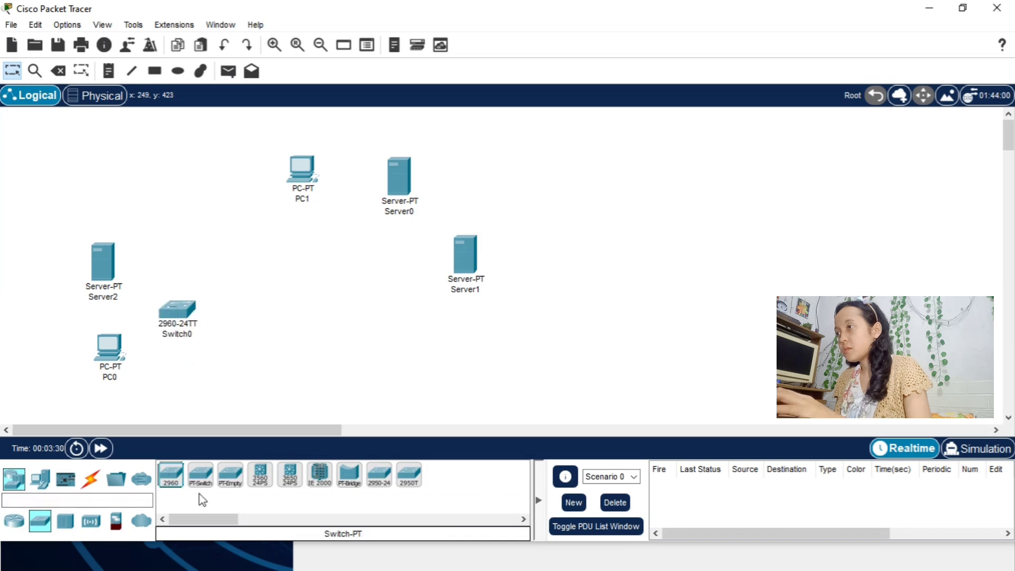
click(170, 476)
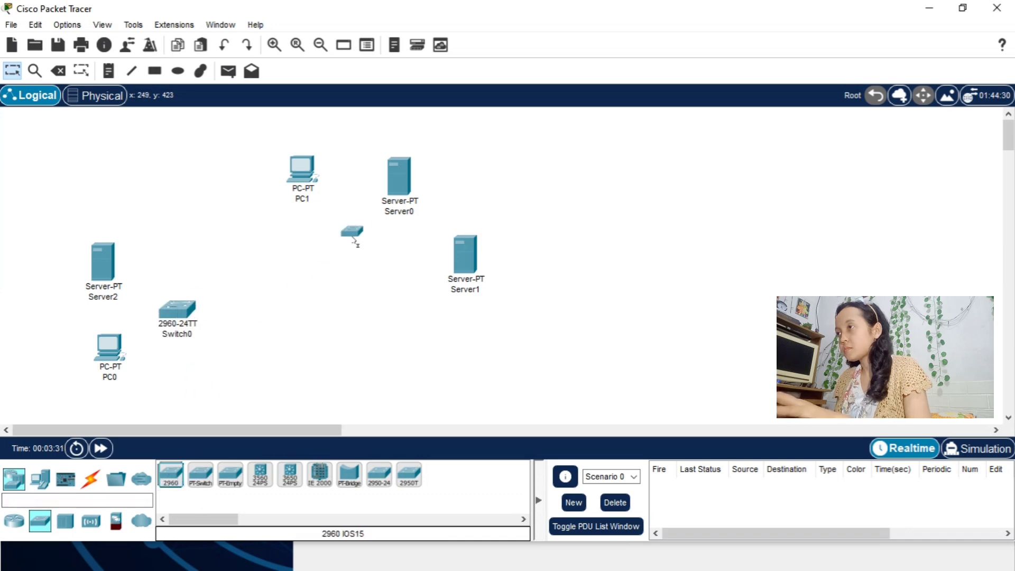
- Place an ISR4331 router between the two switches
click(13, 521)
click(178, 465)
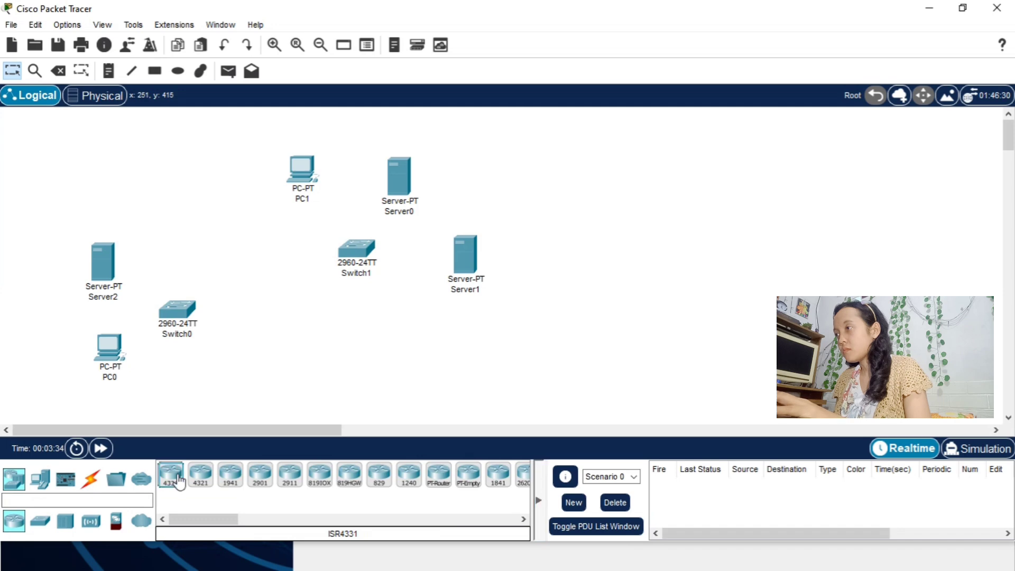
click(268, 276)
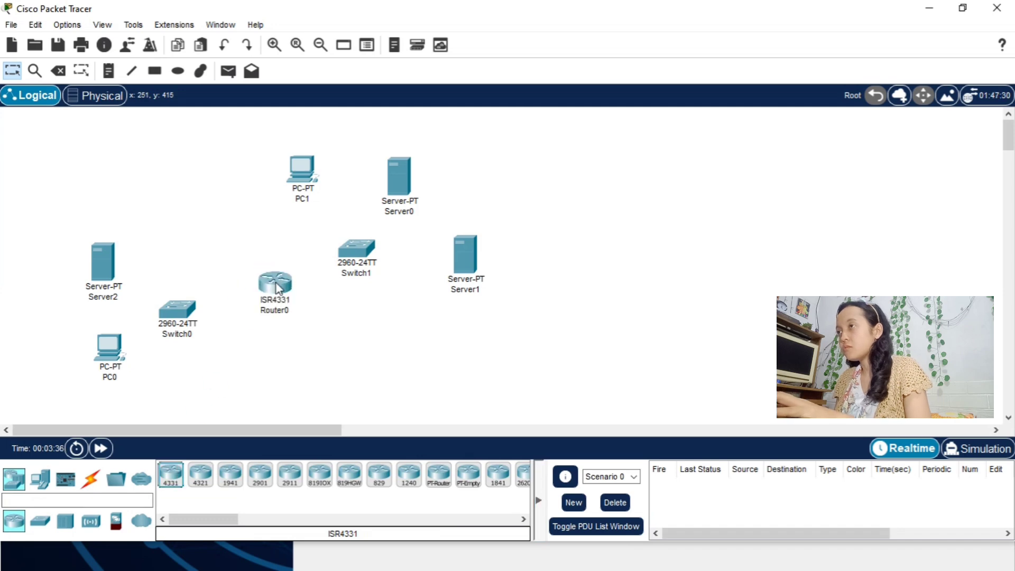
- Connect Server2 to Switch0's FastEthernet0/1 and PC0 to its FastEthernet0/2 with copper straight-through cables
click(89, 482)
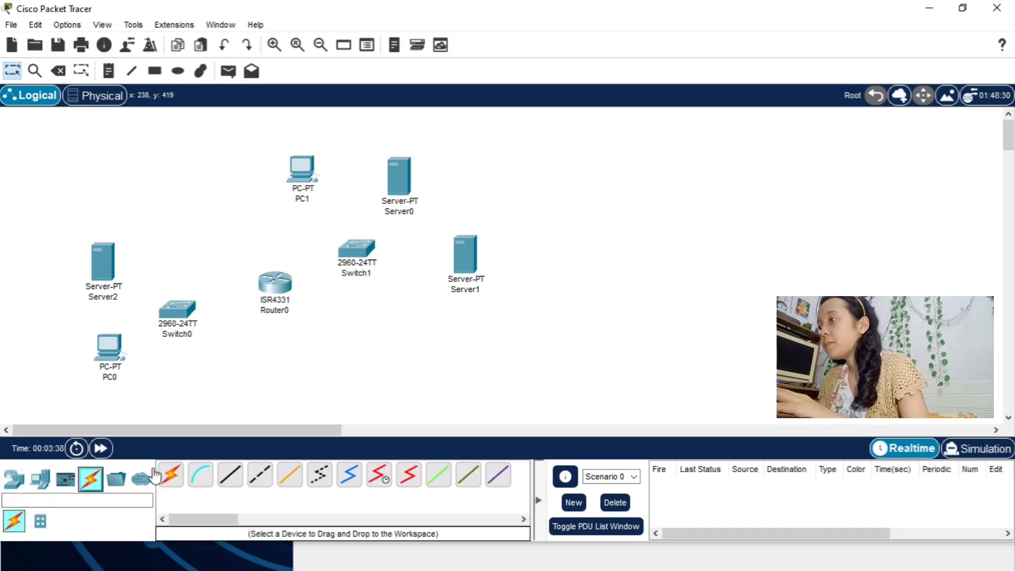
click(230, 474)
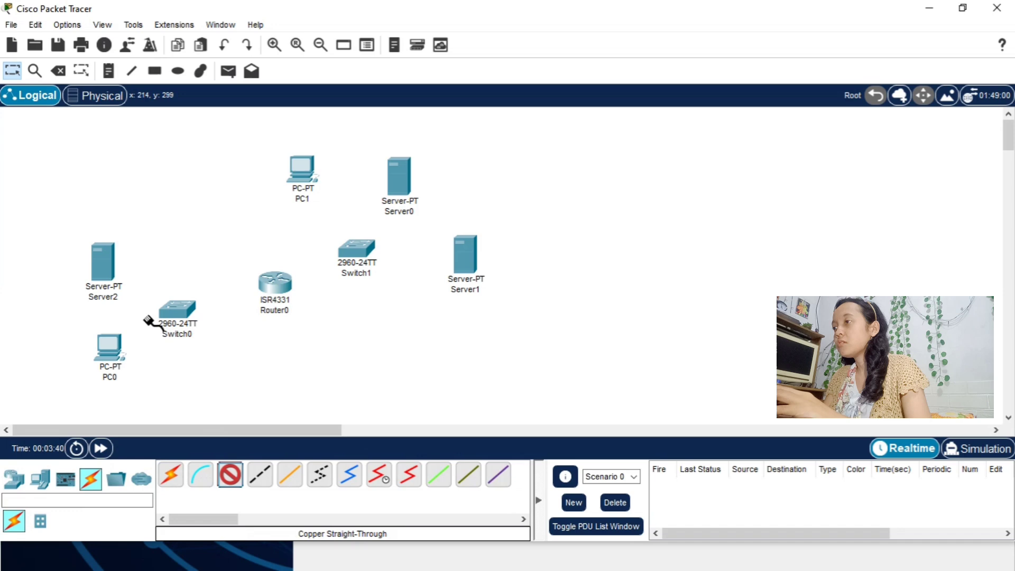
click(112, 279)
click(142, 291)
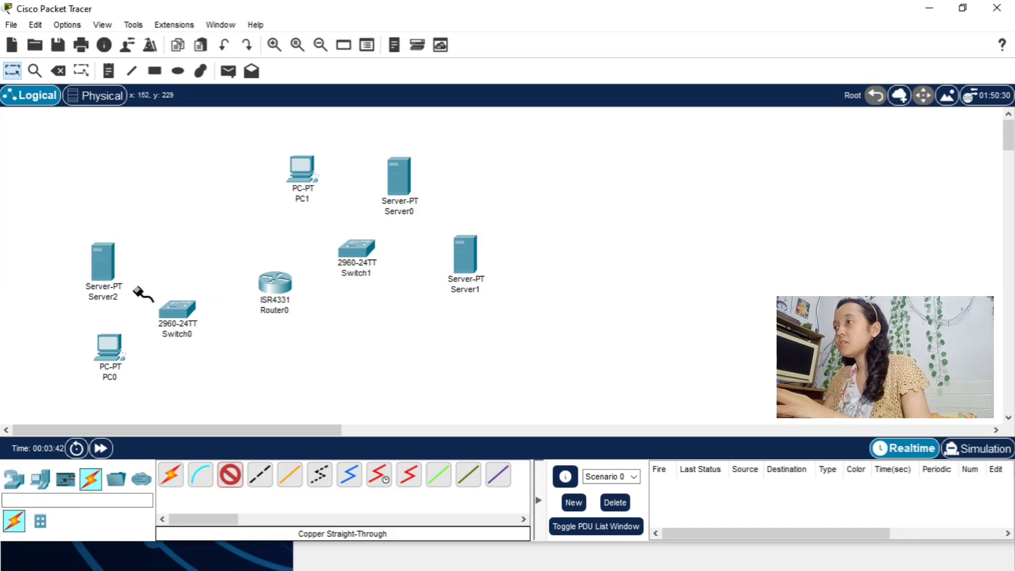
click(174, 309)
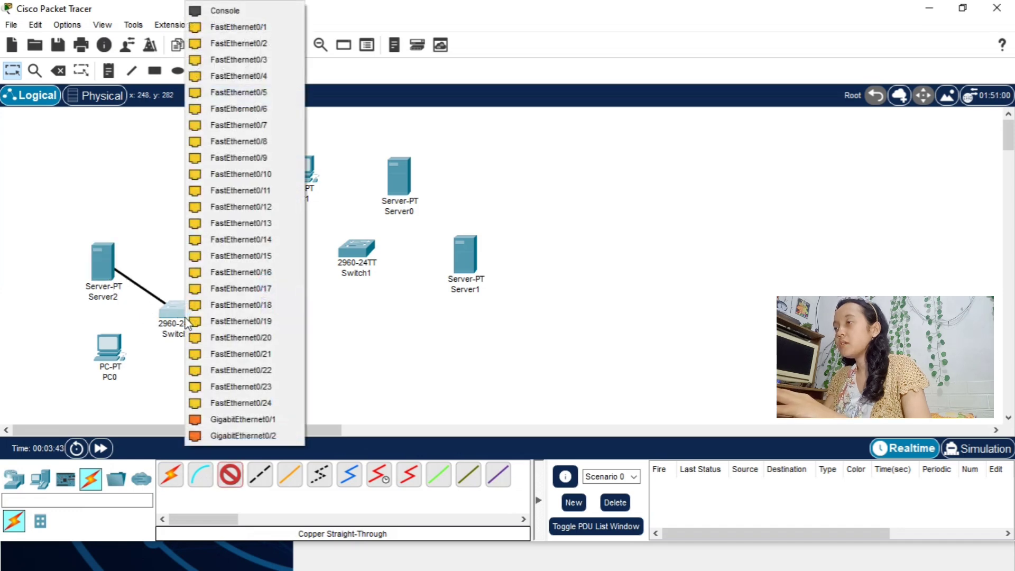
click(259, 31)
click(177, 311)
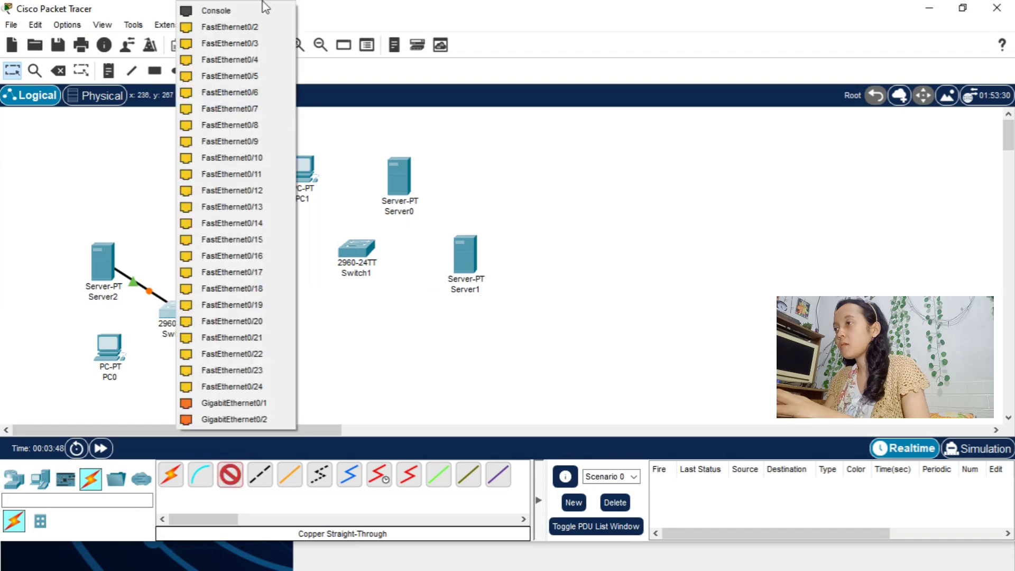
click(228, 41)
click(109, 364)
click(157, 416)
- Connect PC1 to a port on Switch1 with a copper straight-through cable
click(230, 475)
click(302, 174)
click(344, 233)
click(356, 251)
click(386, 26)
- Connect Server0 and Server1 to Switch1 with copper straight-through cables
click(231, 474)
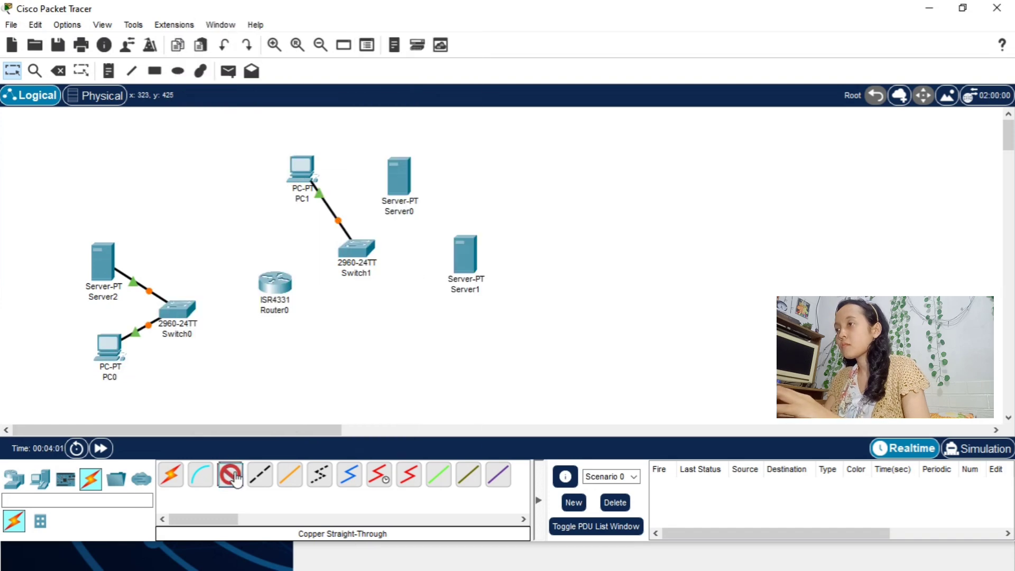
click(405, 174)
click(346, 259)
click(386, 37)
click(230, 475)
click(468, 261)
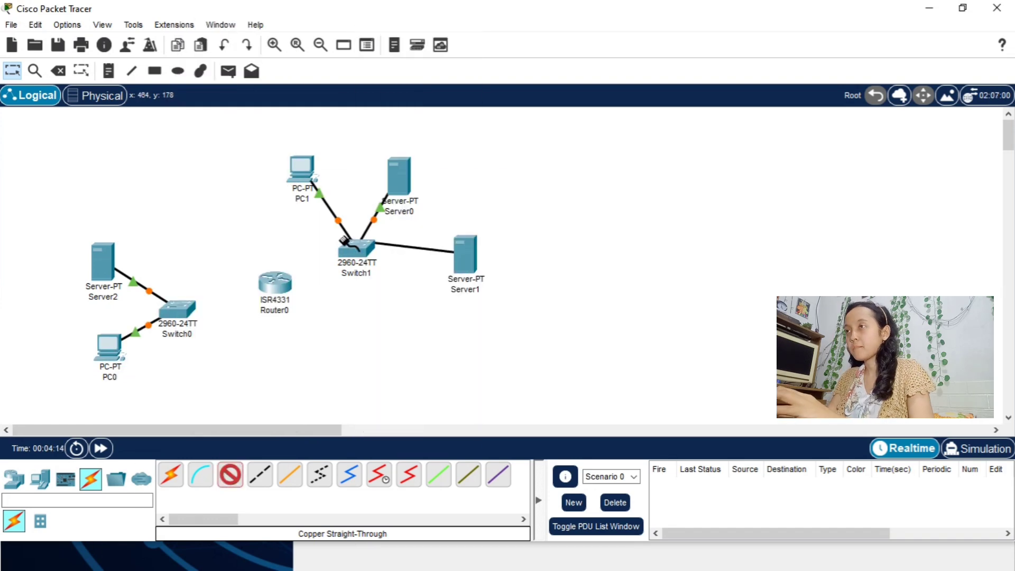
click(352, 244)
click(386, 47)
- Connect Switch0's GigabitEthernet0/1 port to the router's first Gigabit Ethernet port with a copper straight-through cable
click(230, 475)
click(177, 311)
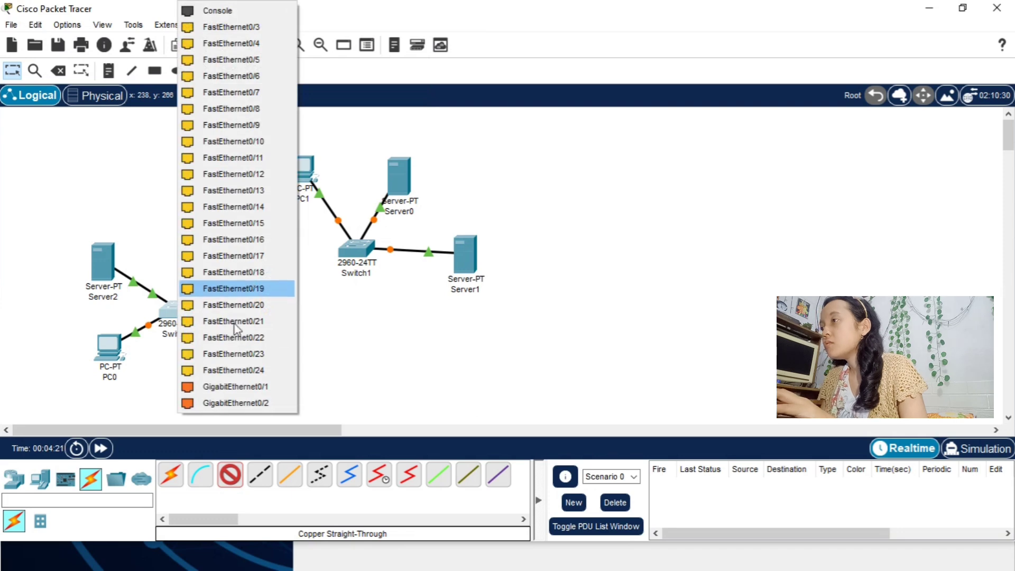
click(237, 386)
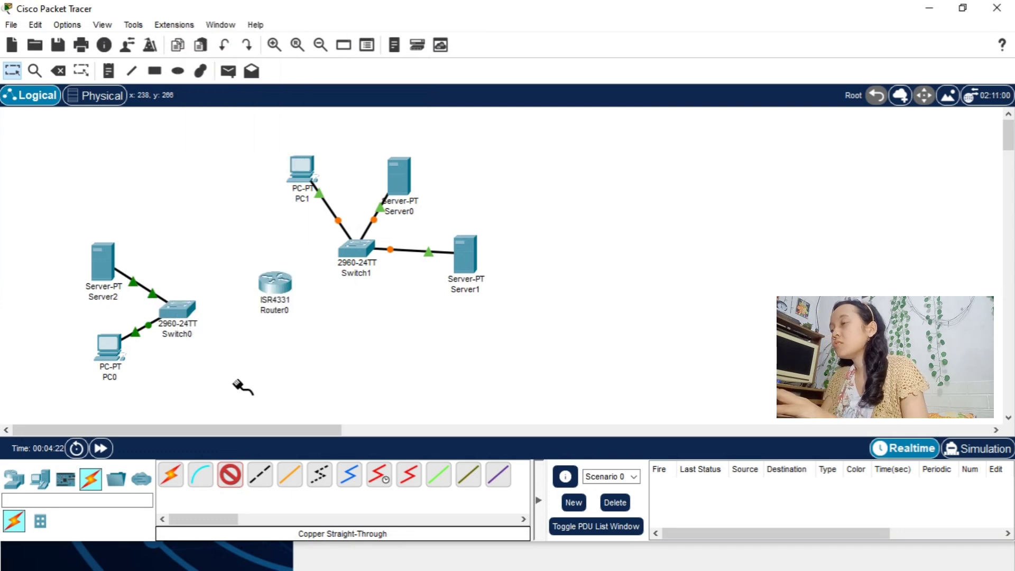
click(284, 296)
click(326, 350)
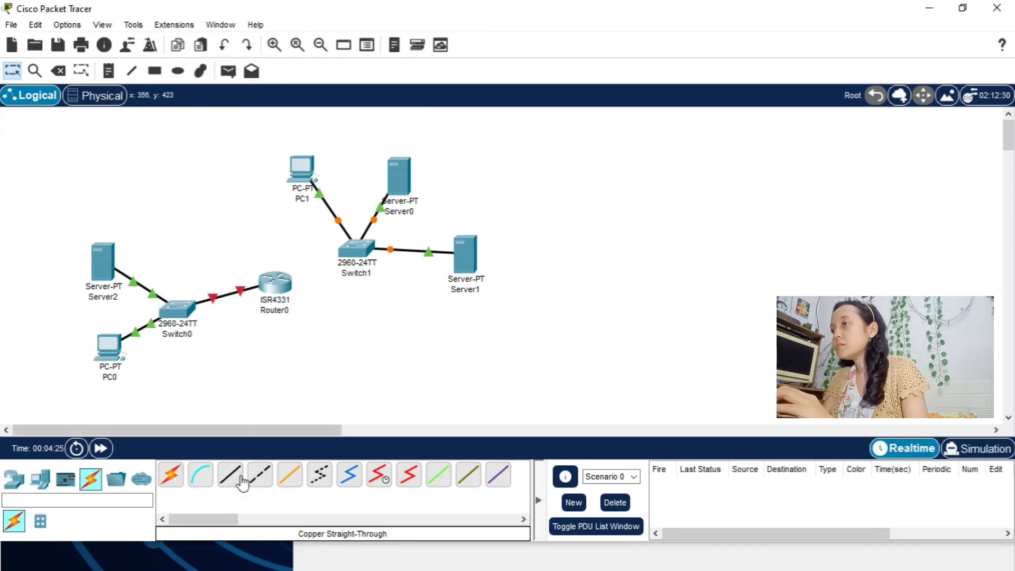
- Connect the router's GigabitEthernet0/0/1 port to a port on Switch1 with a copper straight-through cable
click(288, 284)
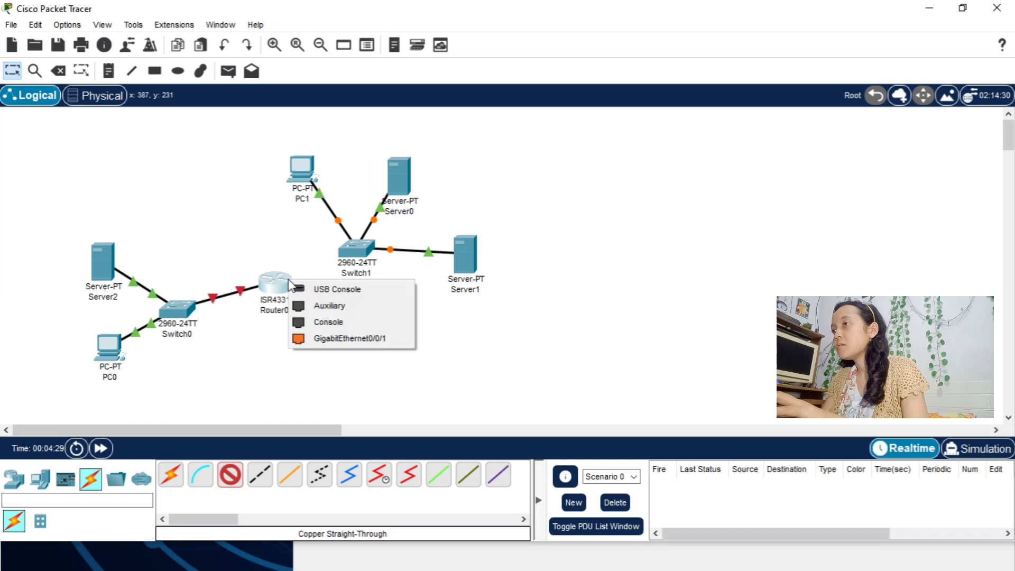
click(331, 339)
click(358, 252)
click(412, 371)
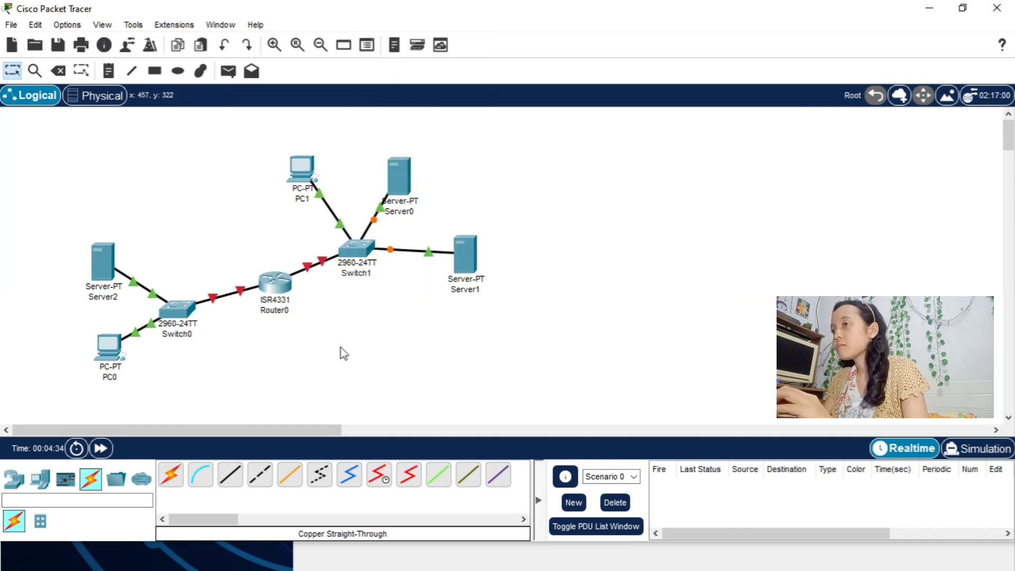
- Give Router0's GigabitEthernet0/0/0 interface the address 192.168.10.1 with mask 255.255.255.0 and turn the port on
click(279, 291)
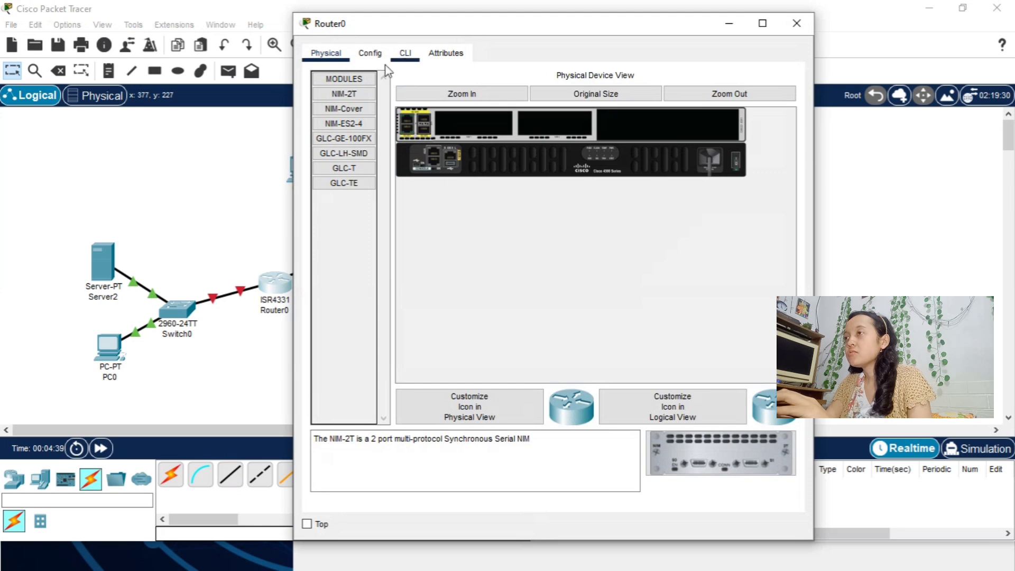
click(372, 54)
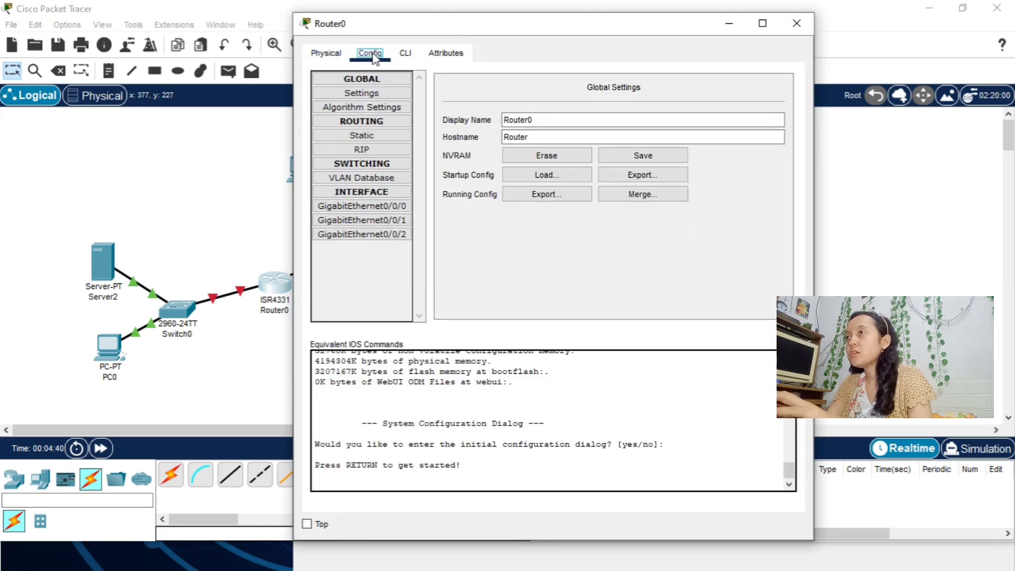
click(379, 207)
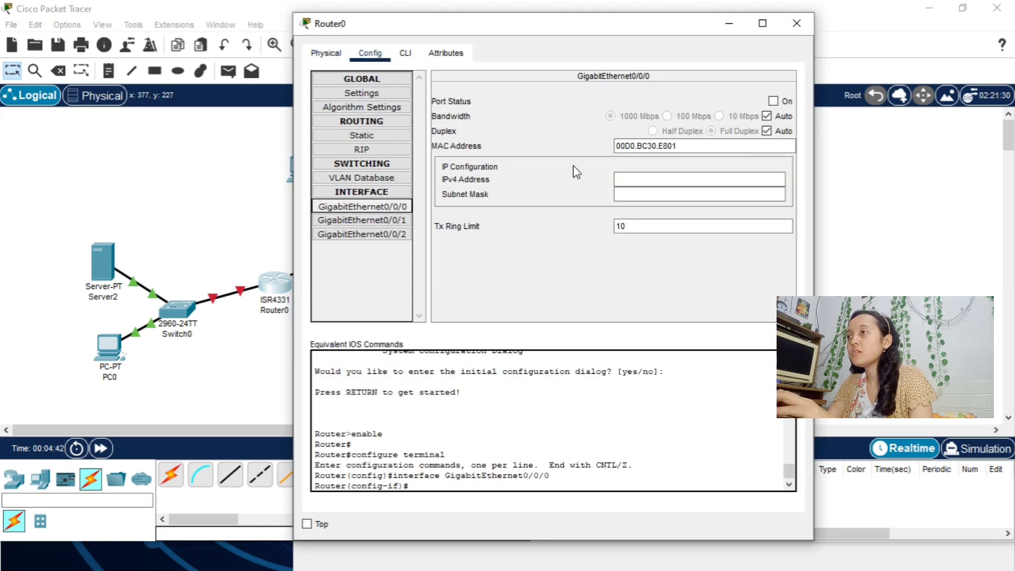
click(640, 179)
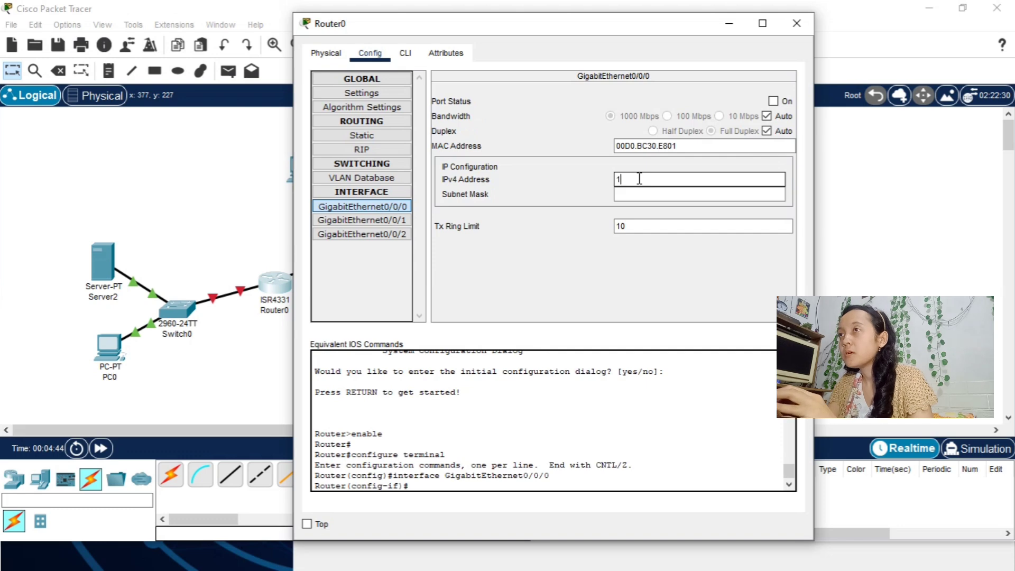
text(192.168.10.1)
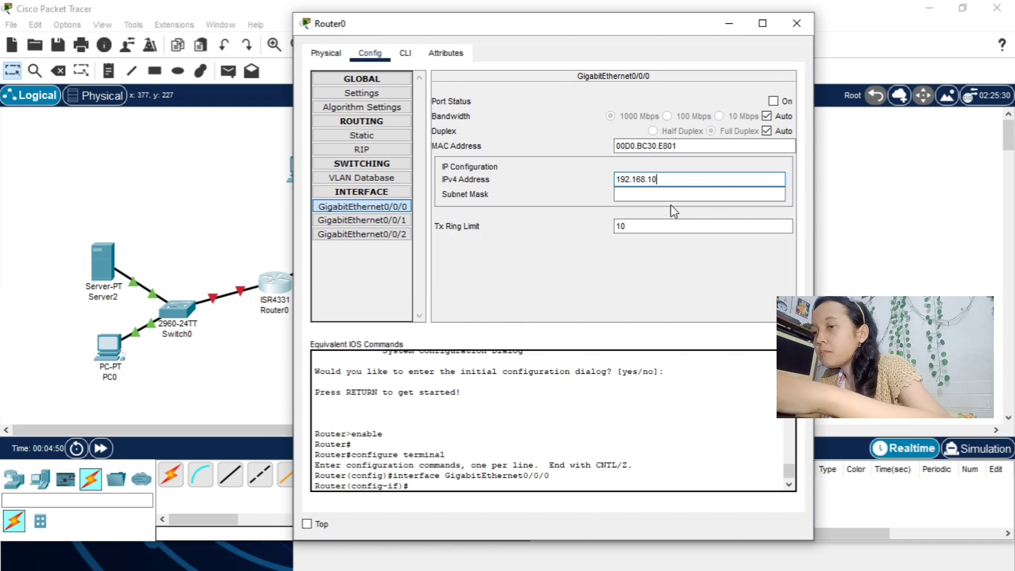
click(773, 101)
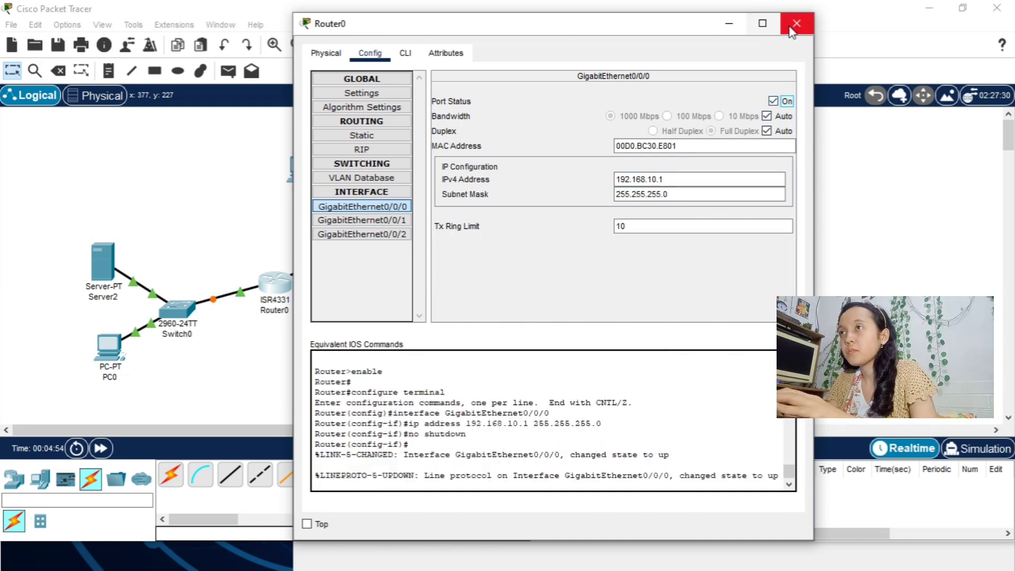
- Give Router0's GigabitEthernet0/0/1 interface the IPv4 address 192.168.20.1, turn the port on and close the router's window
click(404, 220)
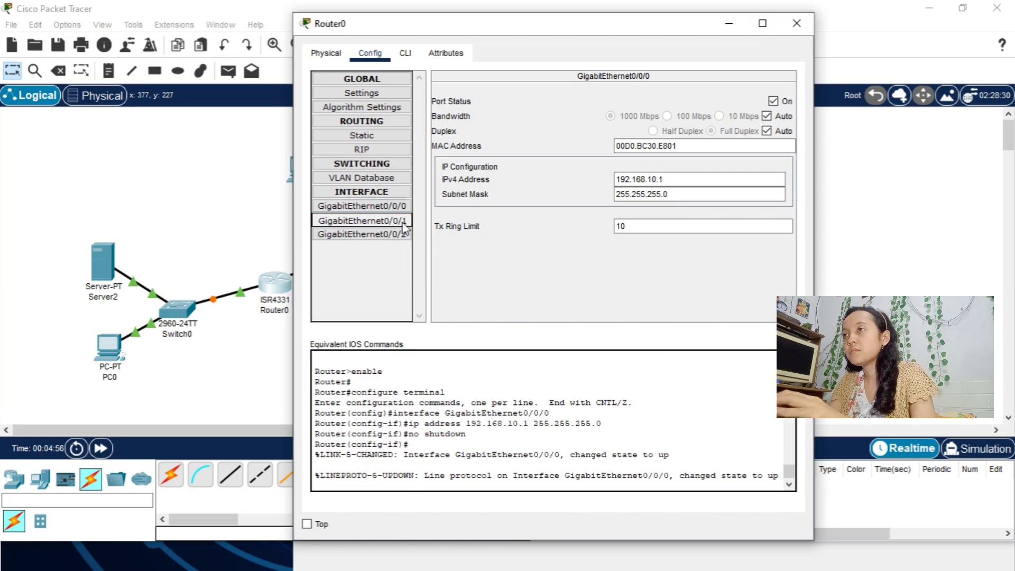
click(648, 179)
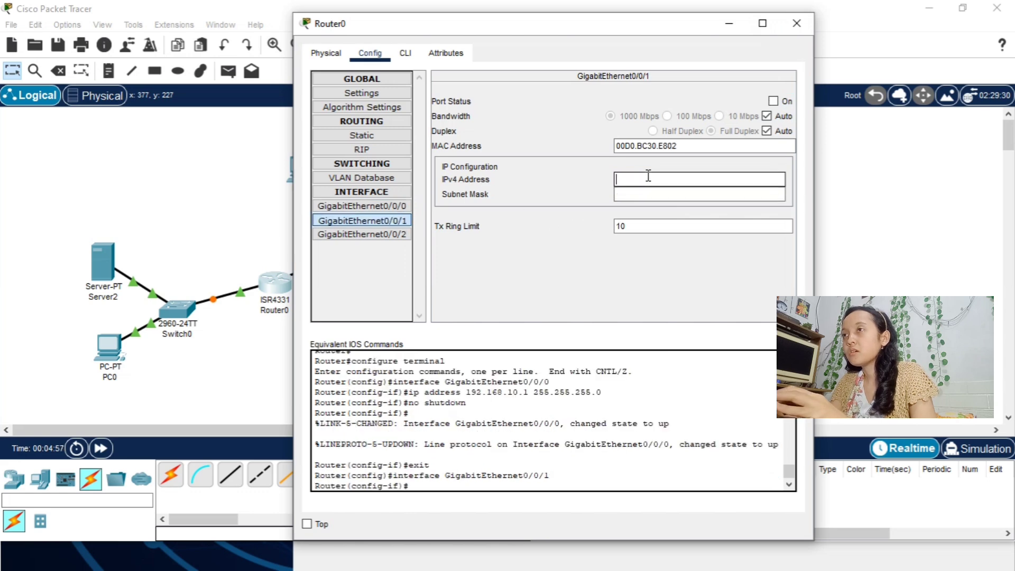
text(192.)
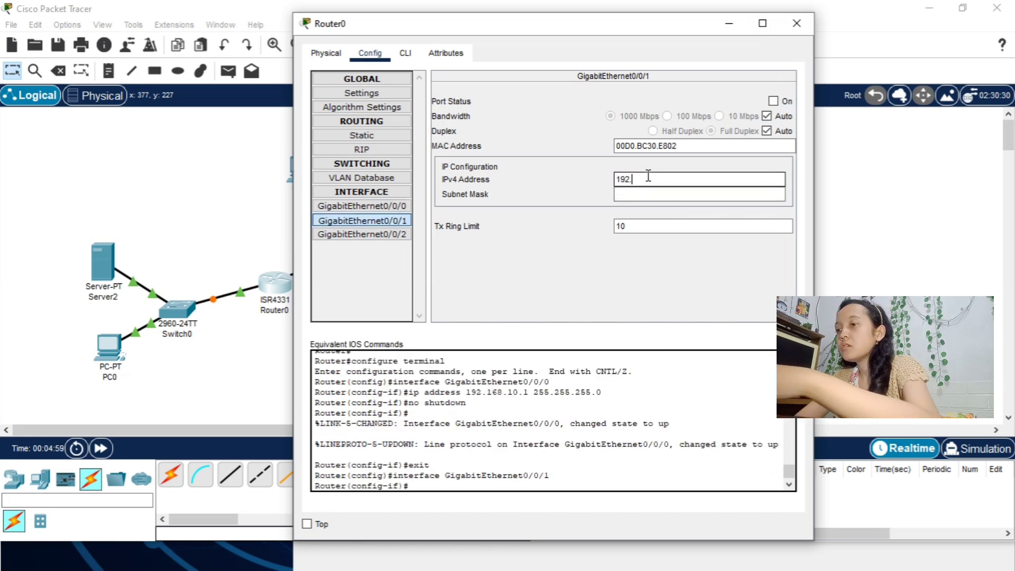
text(168.)
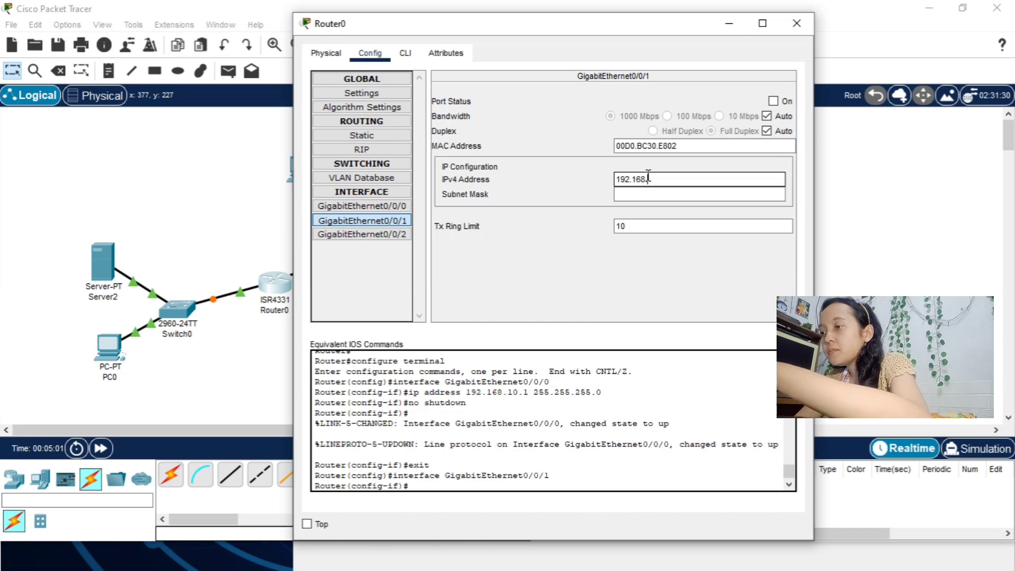
text(20)
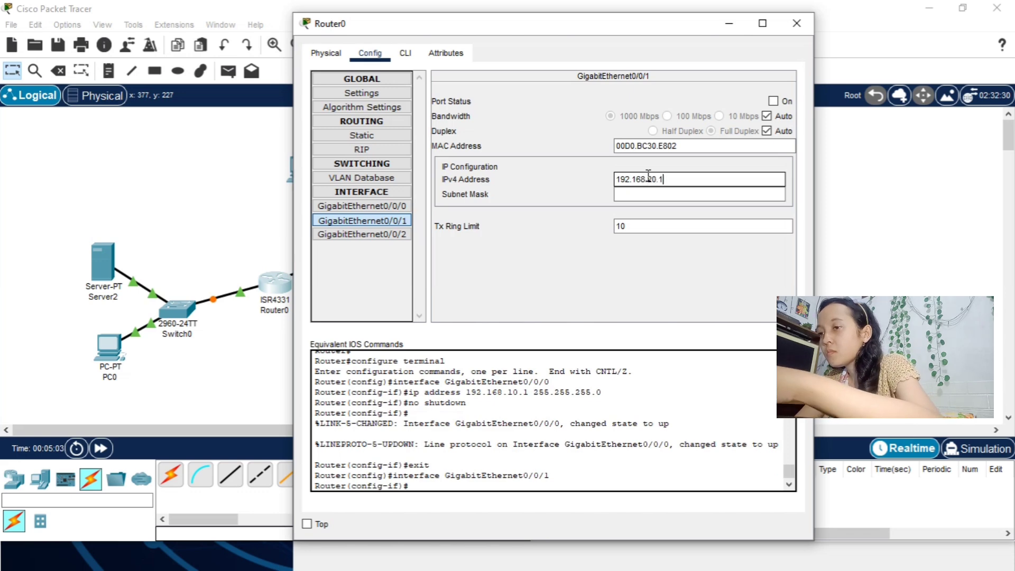
text(.1)
key(Tab)
click(773, 102)
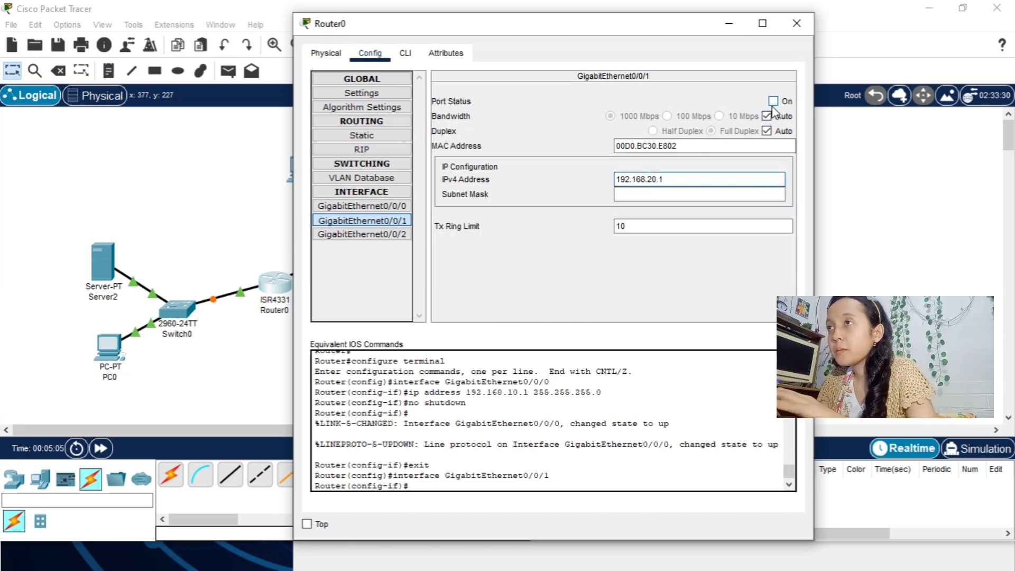
key(Escape)
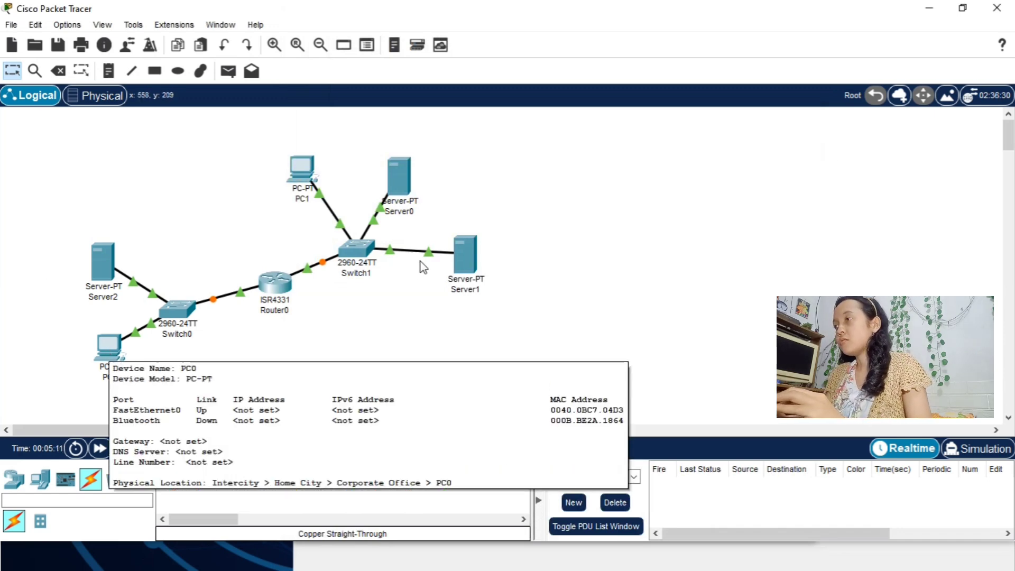
- Set Server1's static IPv4 address to 192.168.20.2 with subnet mask 255.255.255.0
click(473, 264)
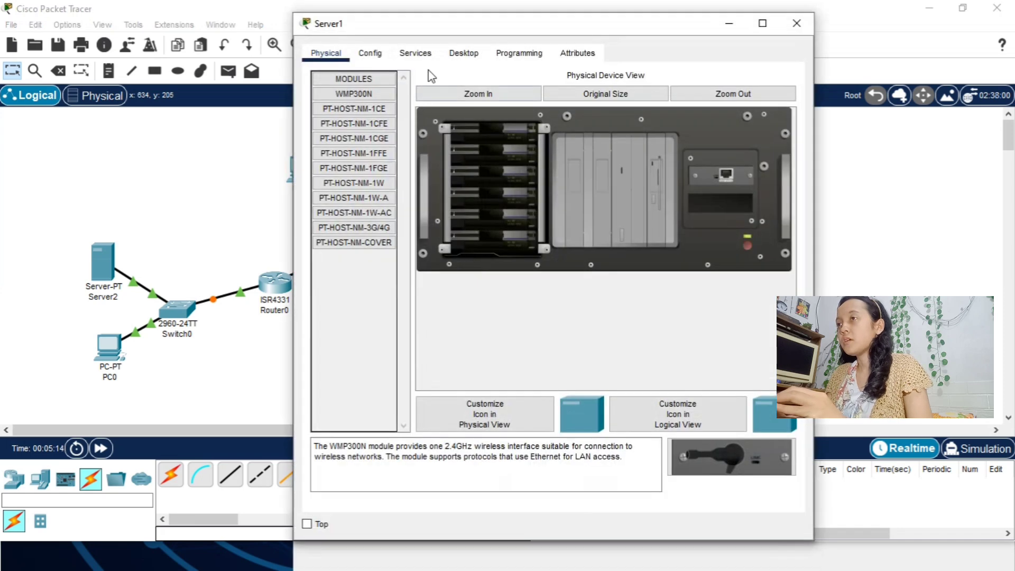
click(431, 56)
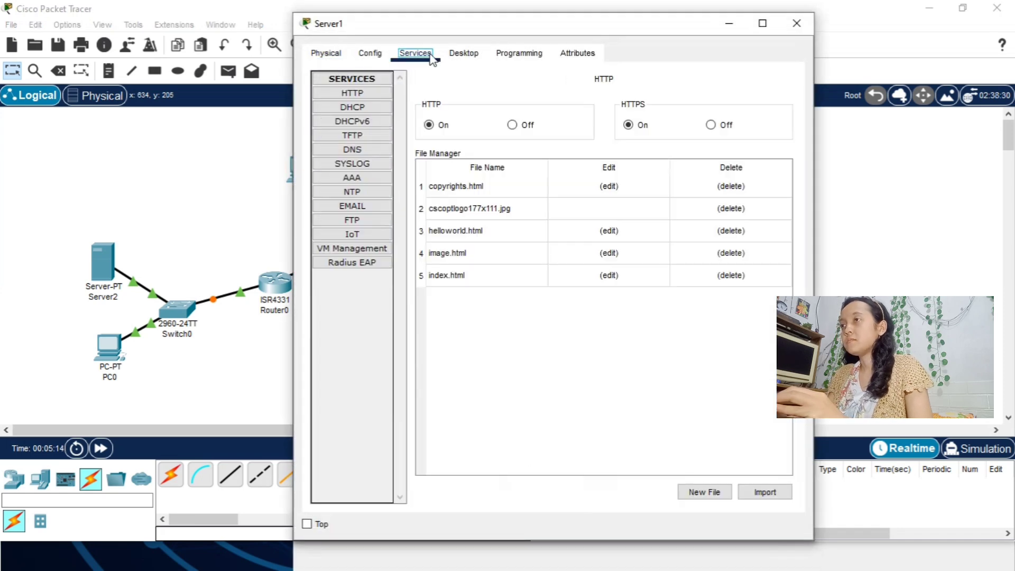
click(475, 63)
click(350, 128)
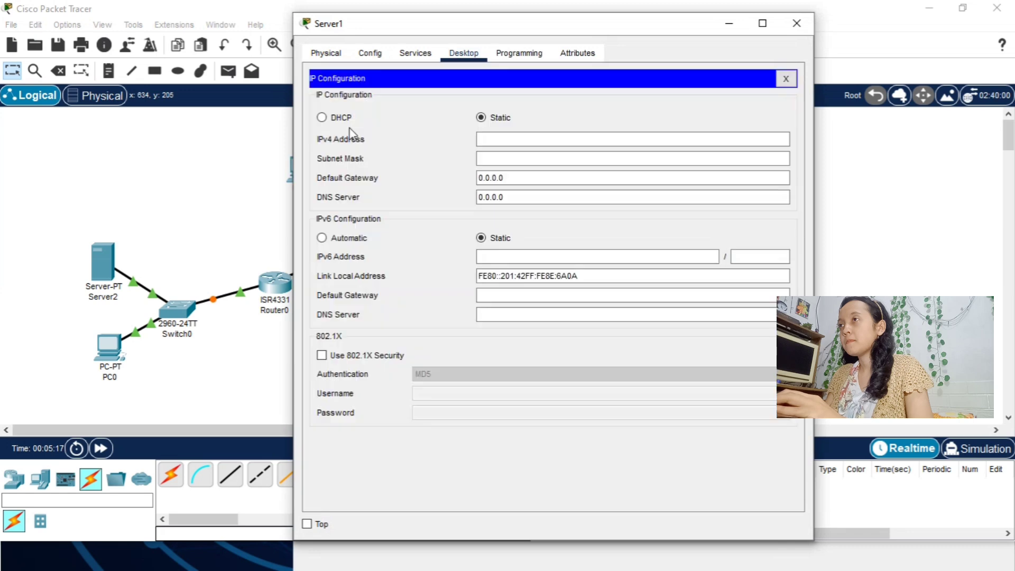
click(497, 137)
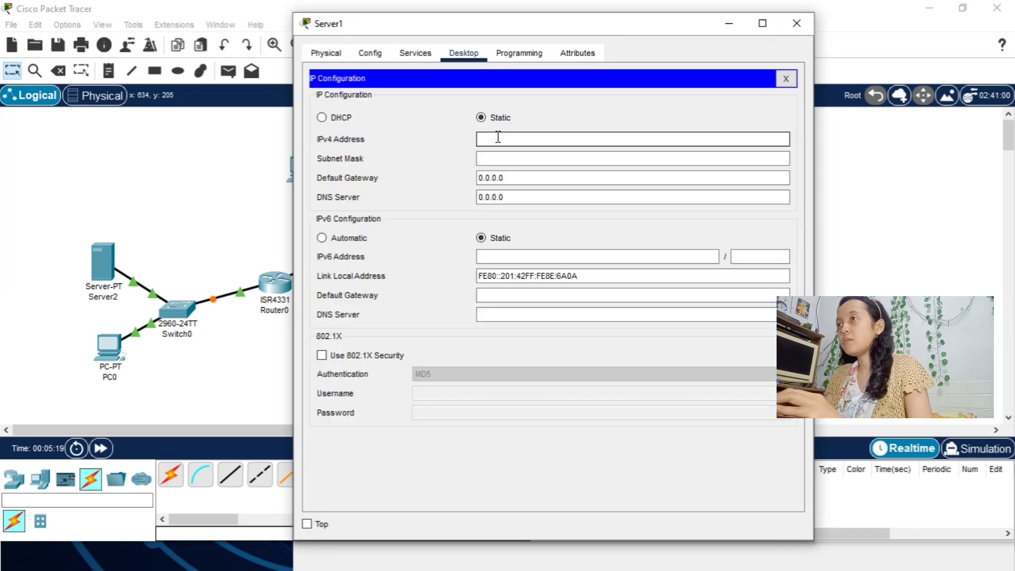
text(192)
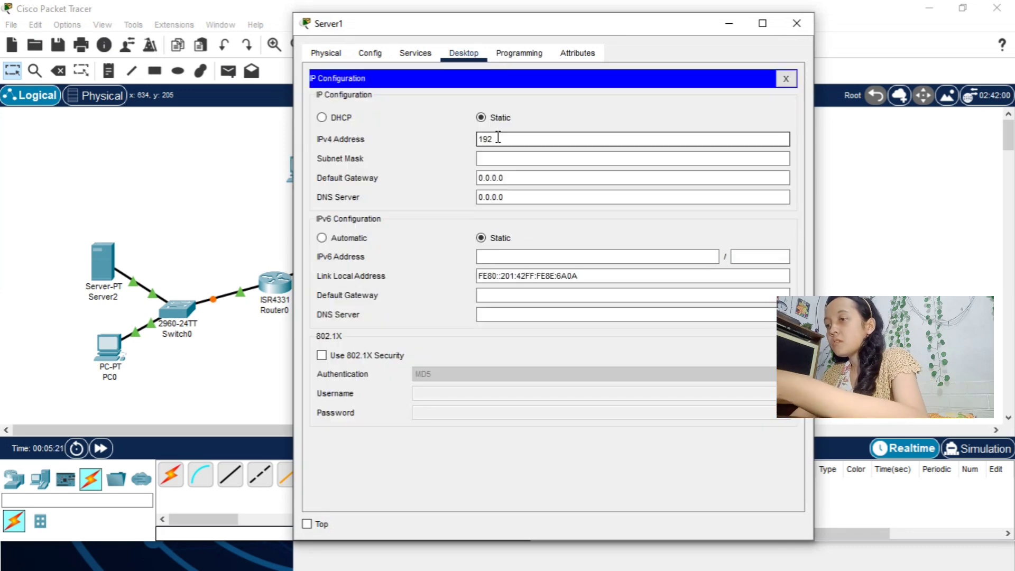
text(.168.)
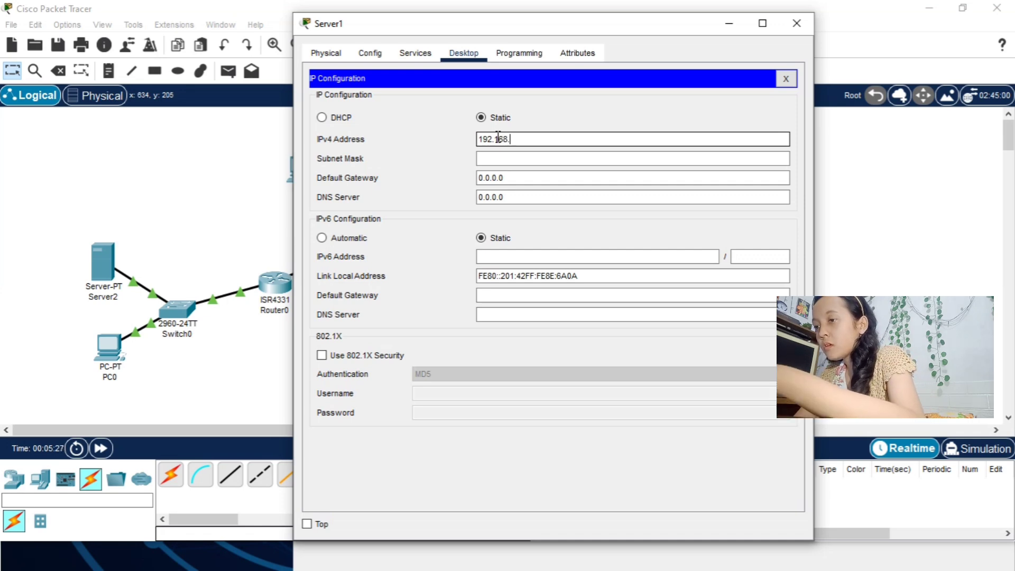
text(2)
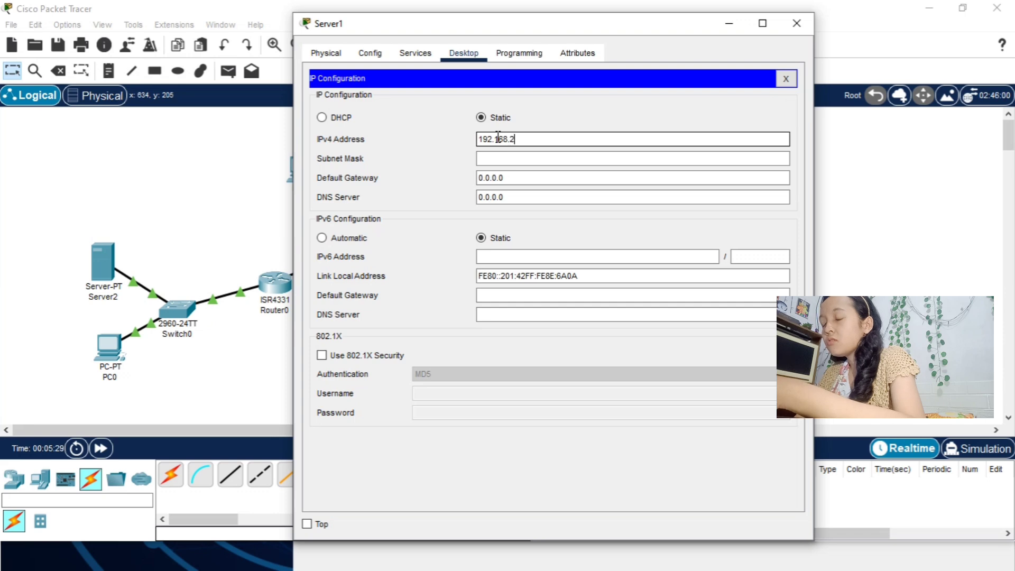
text(0.2)
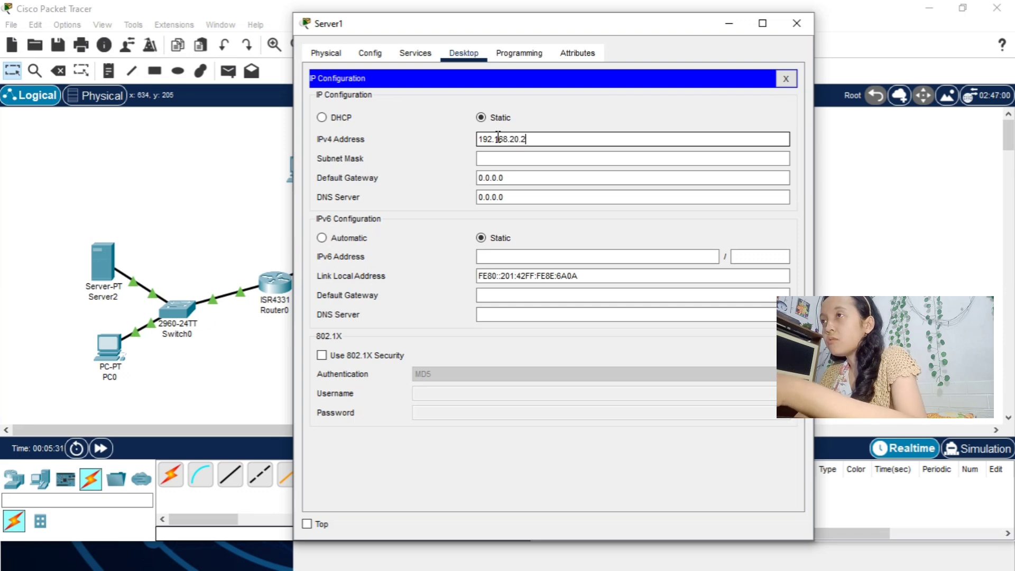
key(Tab)
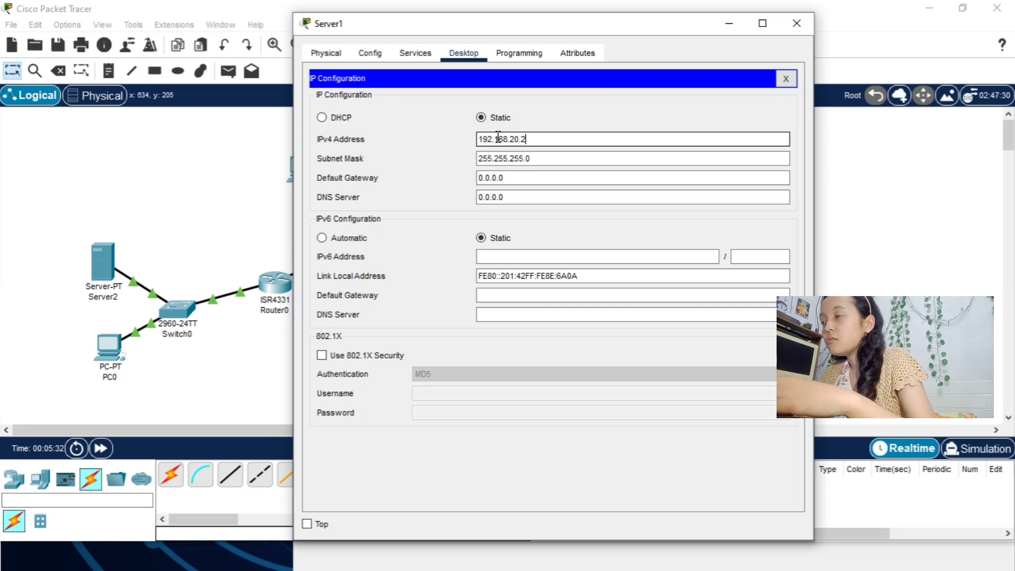
- Set Server1's IPv4 DNS server to 192.168.20.2
click(554, 197)
key(BackSpace)
key(BackSpace)
key(BackSpace)
key(BackSpace)
key(BackSpace)
key(BackSpace)
key(BackSpace)
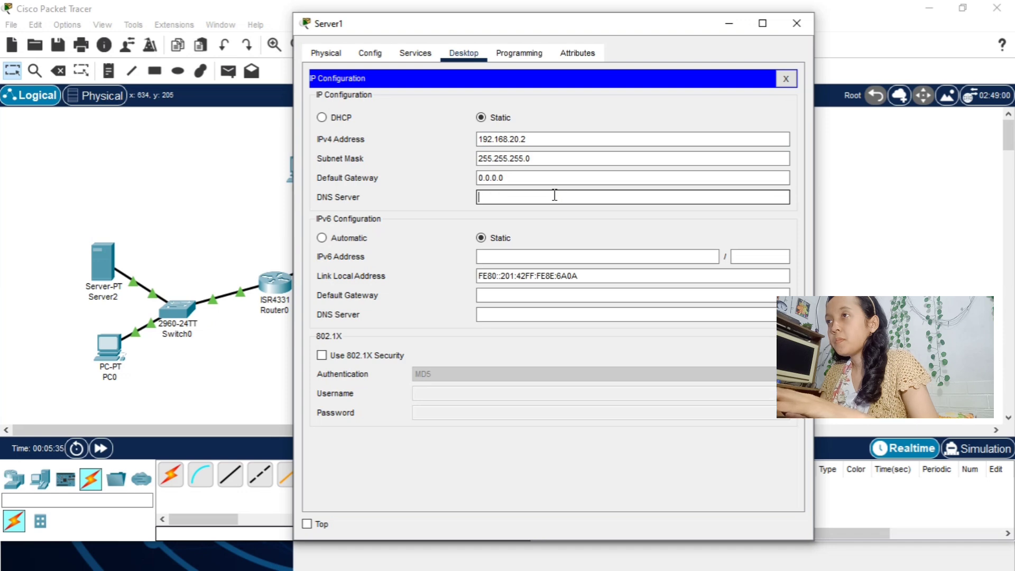
text(192)
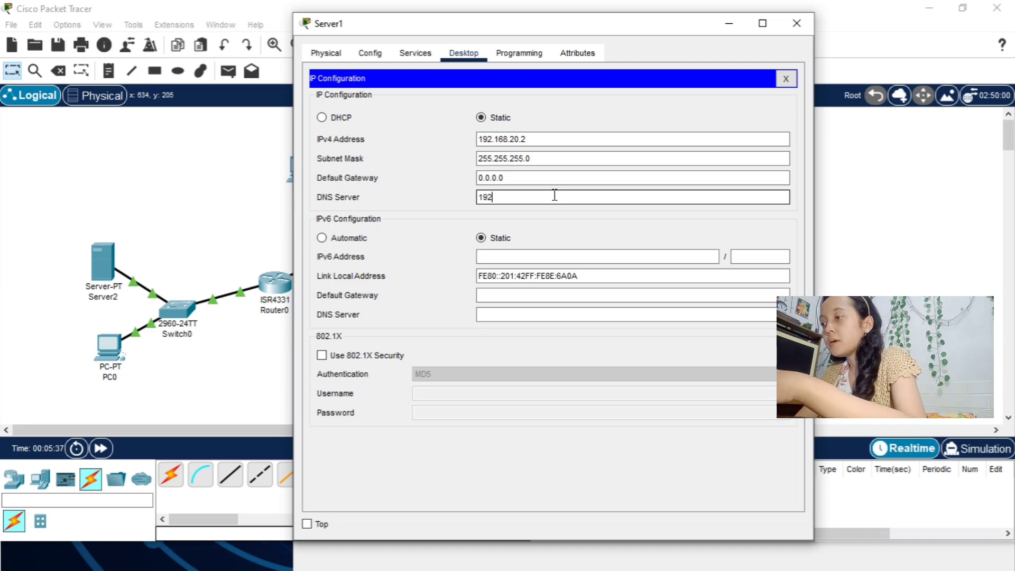
text(.16)
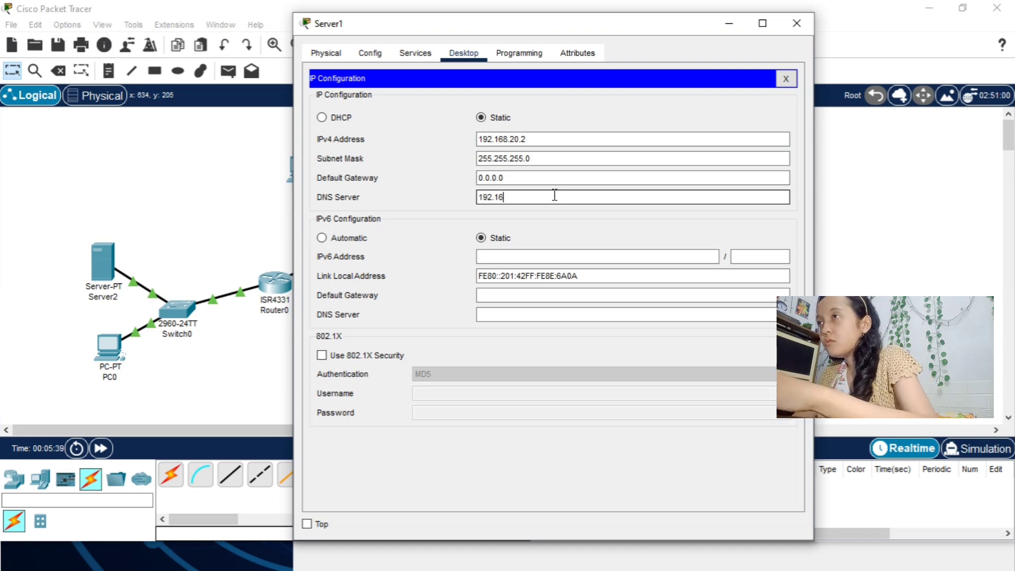
text(8.20.2)
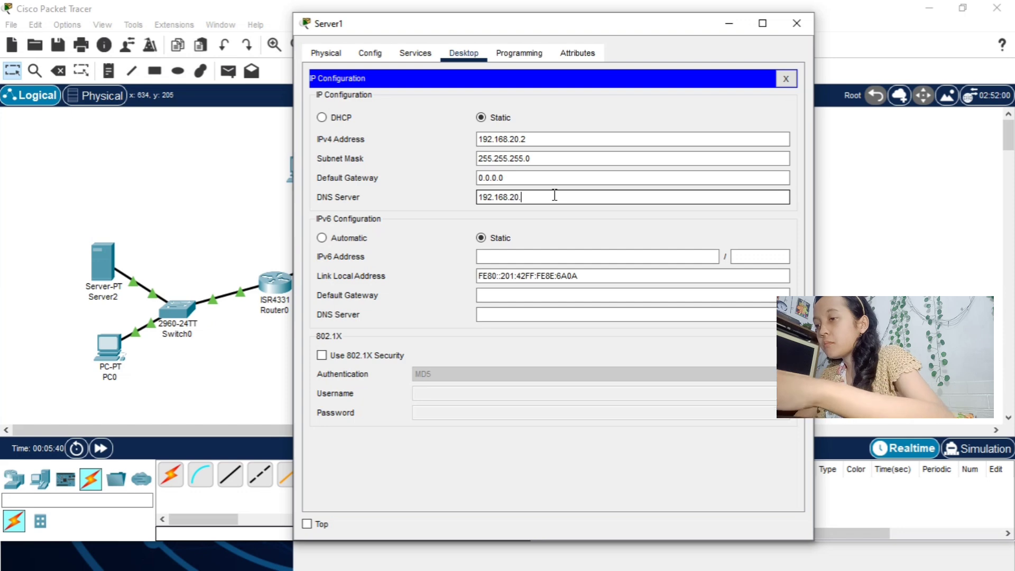
- Set Server1's IPv4 default gateway to 192.168.20.1 and close its window
click(538, 180)
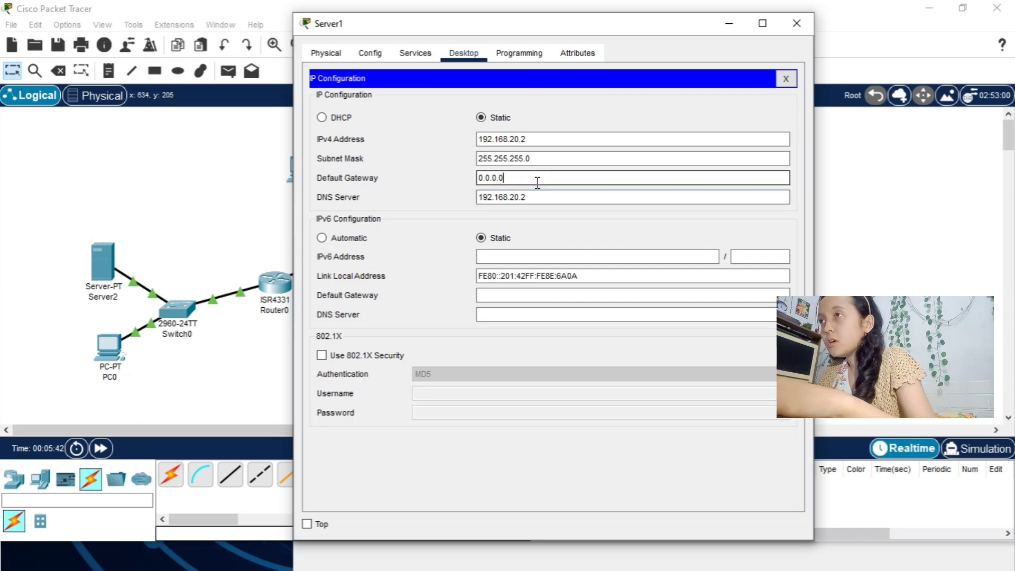
key(BackSpace)
key(BackSpace)
key(BackSpace)
key(BackSpace)
key(BackSpace)
key(BackSpace)
key(BackSpace)
text(1)
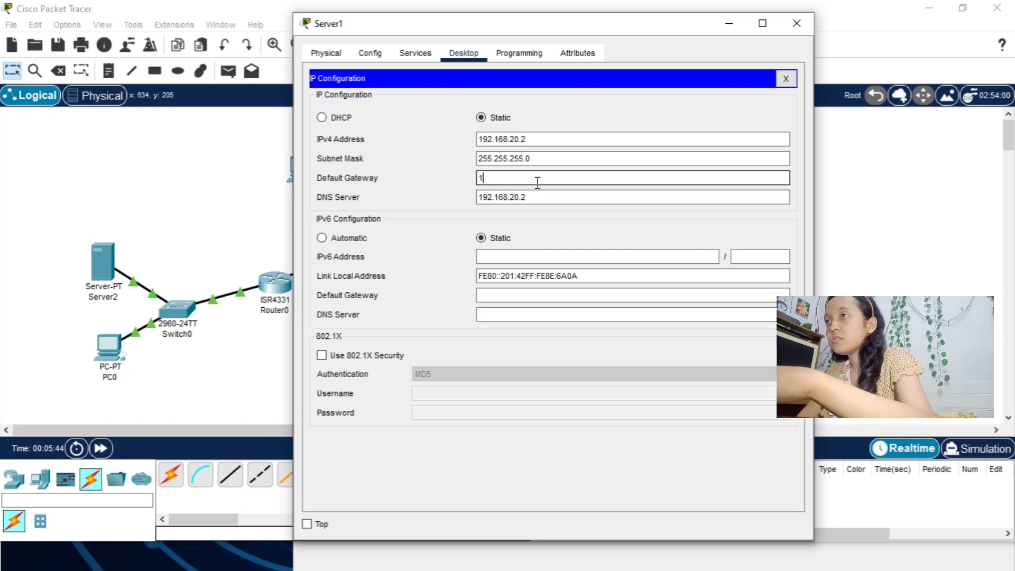
text(92.168.)
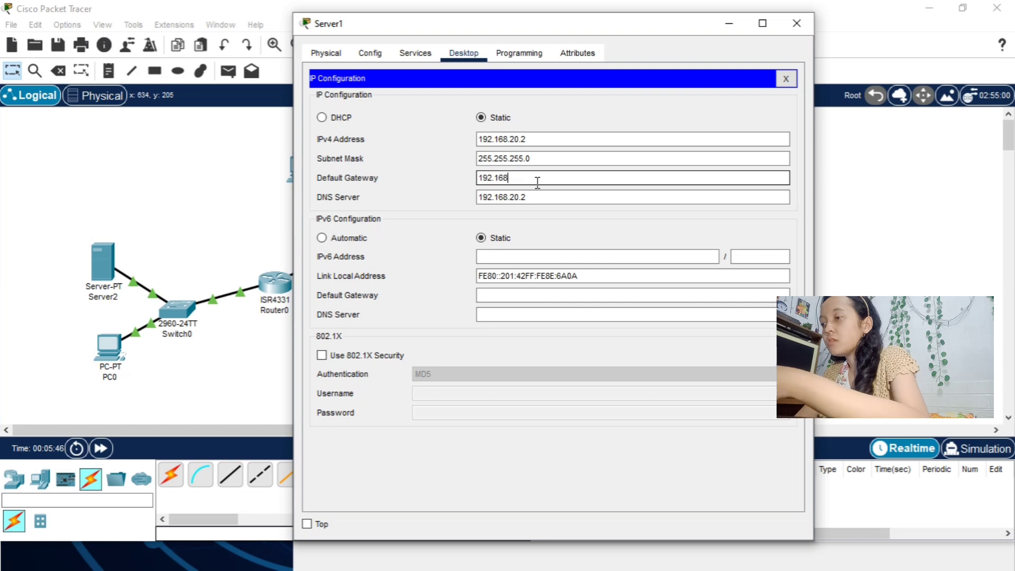
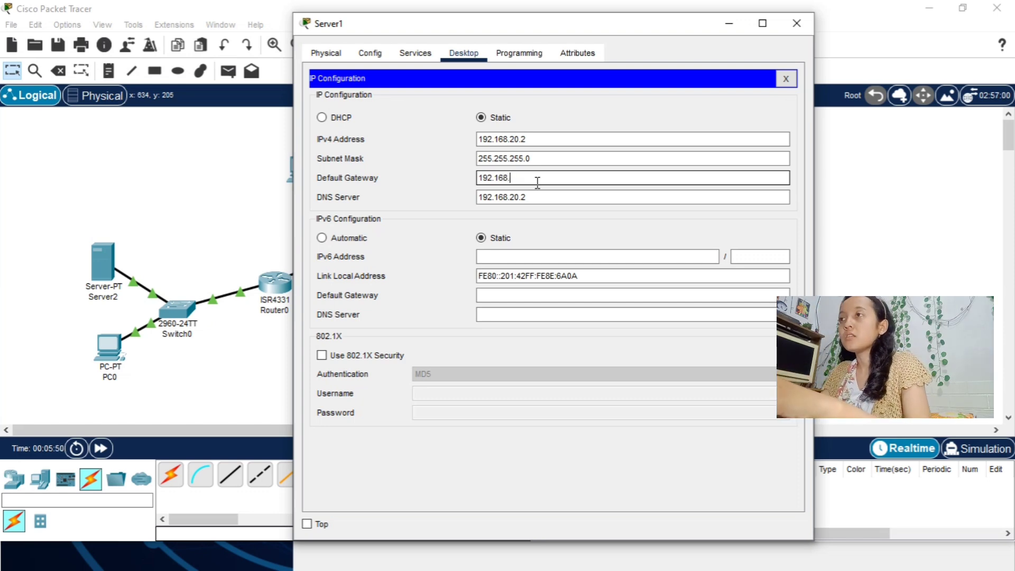
text(20.1)
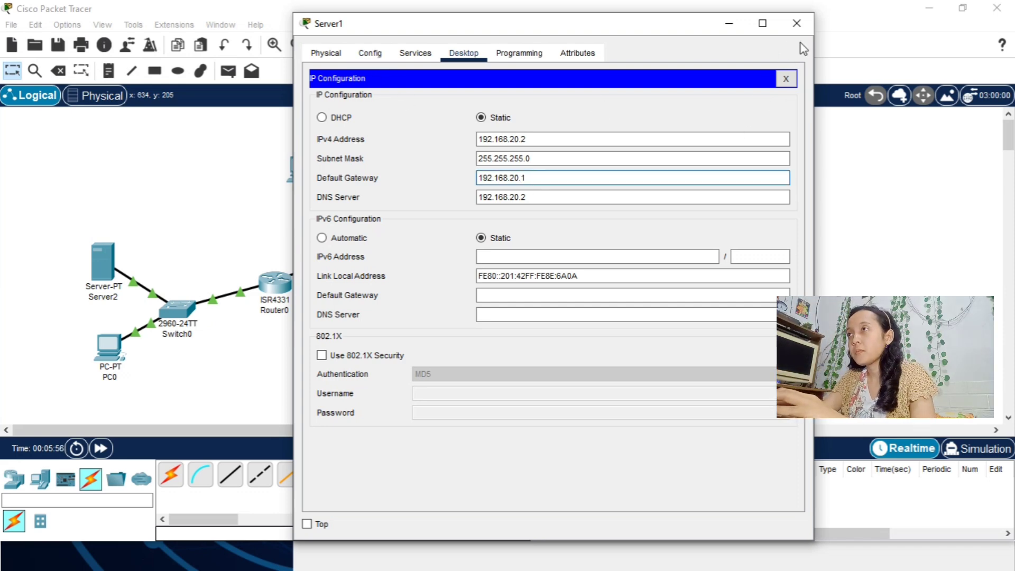
click(802, 26)
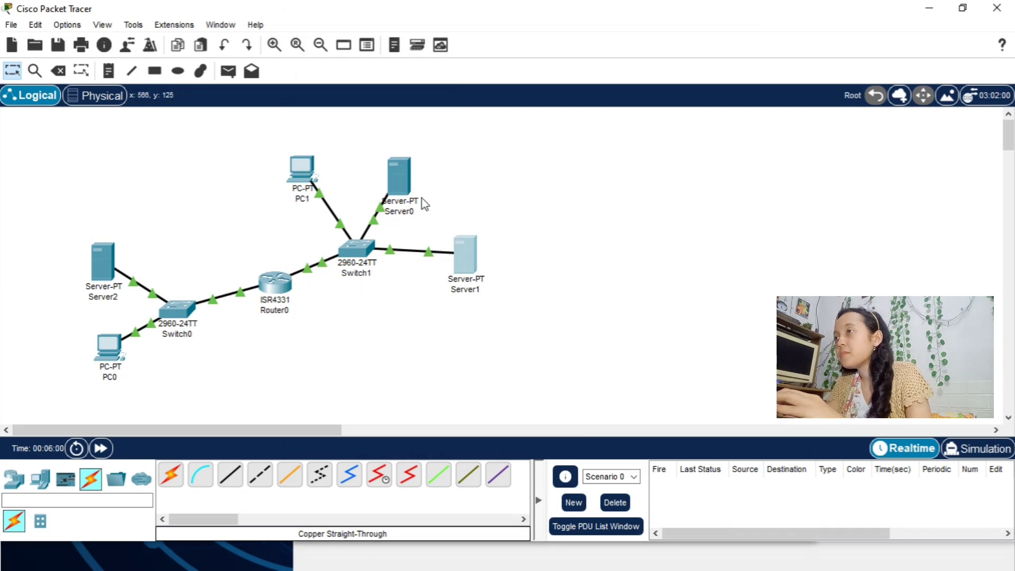
- Set Server0's static IPv4 address to 192.168.20.3 with subnet mask 255.255.255.0
click(400, 179)
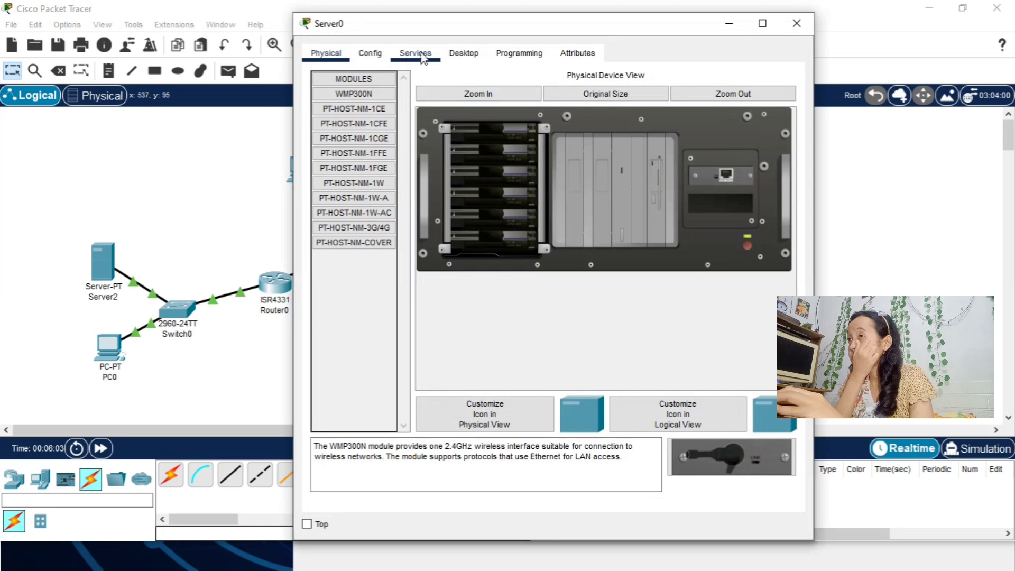
click(463, 52)
click(390, 96)
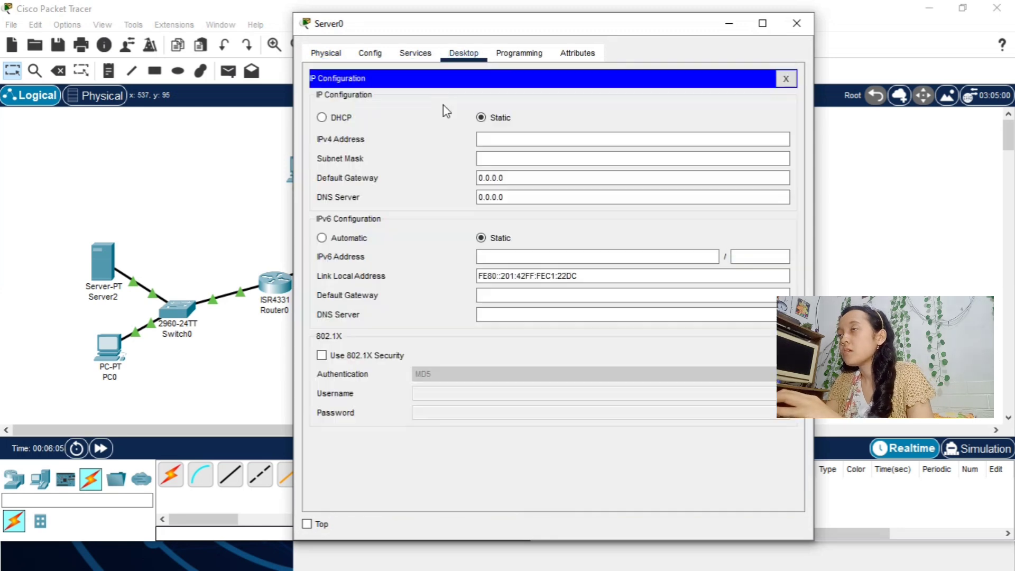
click(503, 138)
text(1)
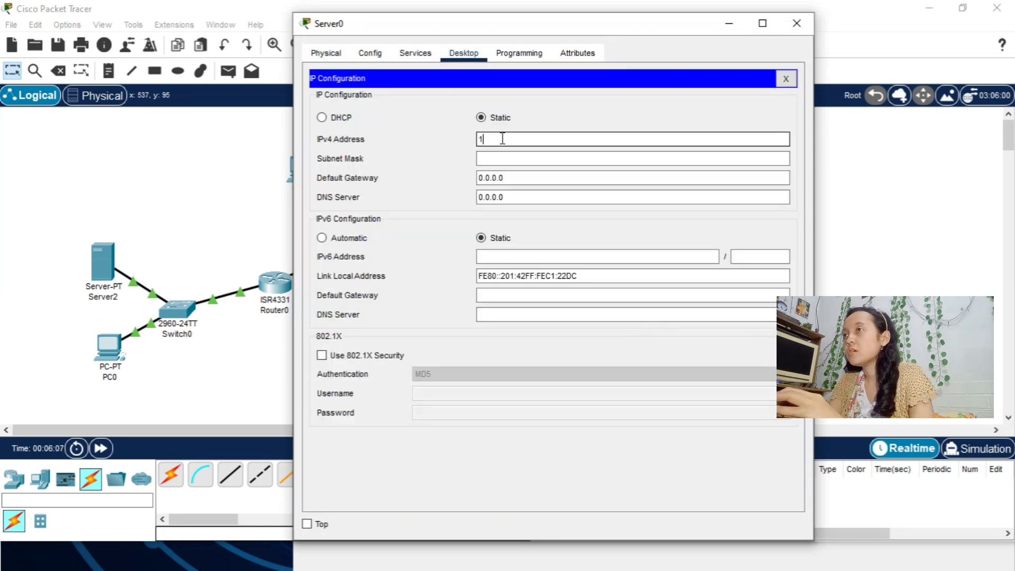
text(92.16)
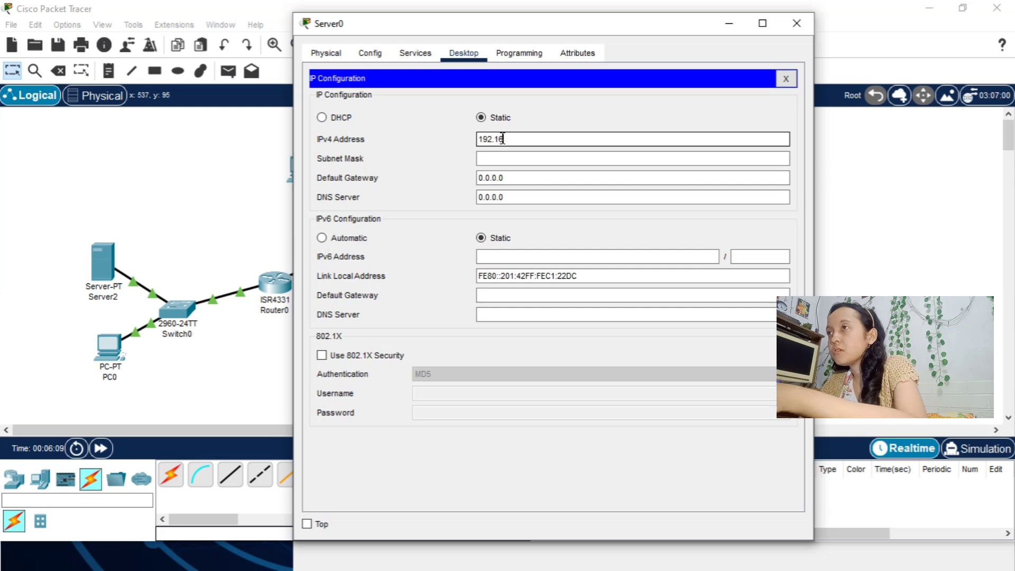
text(8.)
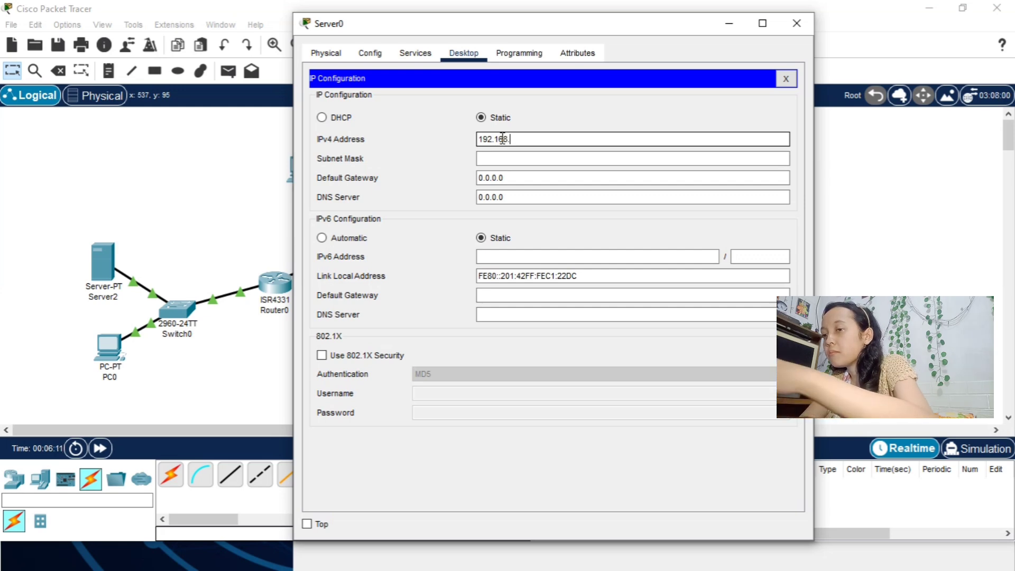
text(20)
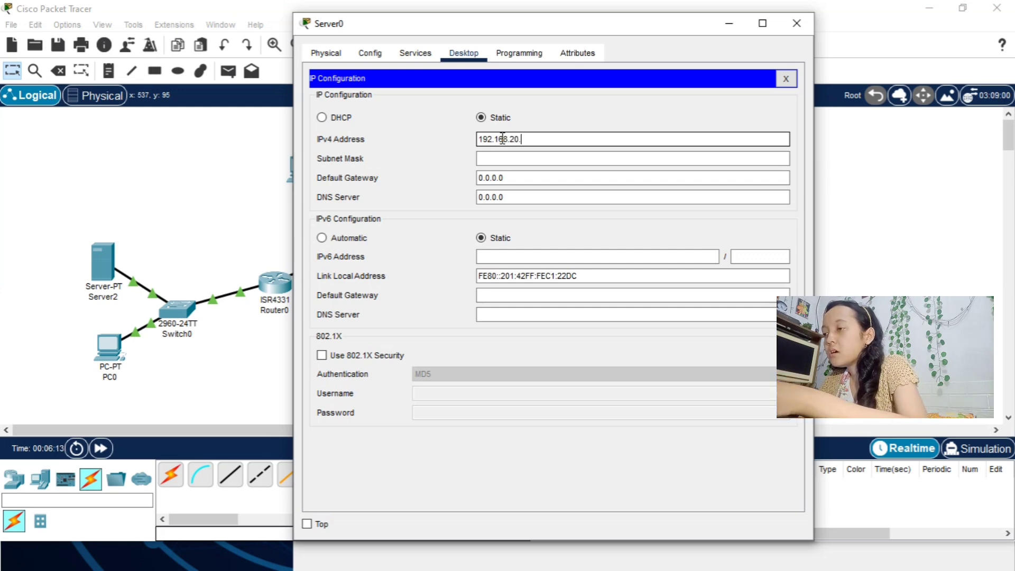
text(.3)
click(510, 158)
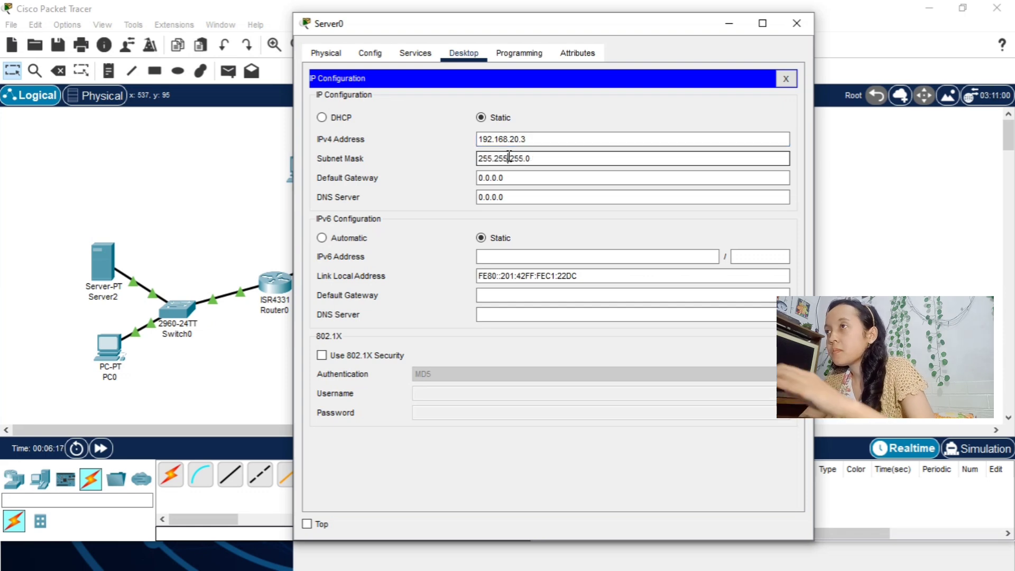
- Set Server0's IPv4 default gateway to 192.168.20.1
click(542, 177)
key(BackSpace)
key(BackSpace)
key(BackSpace)
key(BackSpace)
key(BackSpace)
key(BackSpace)
key(BackSpace)
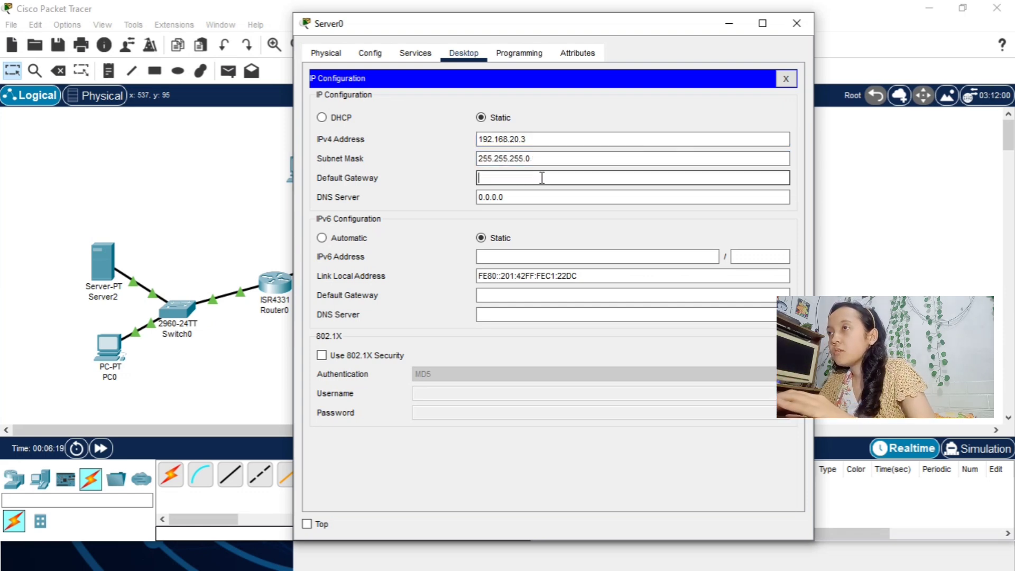
text(192.)
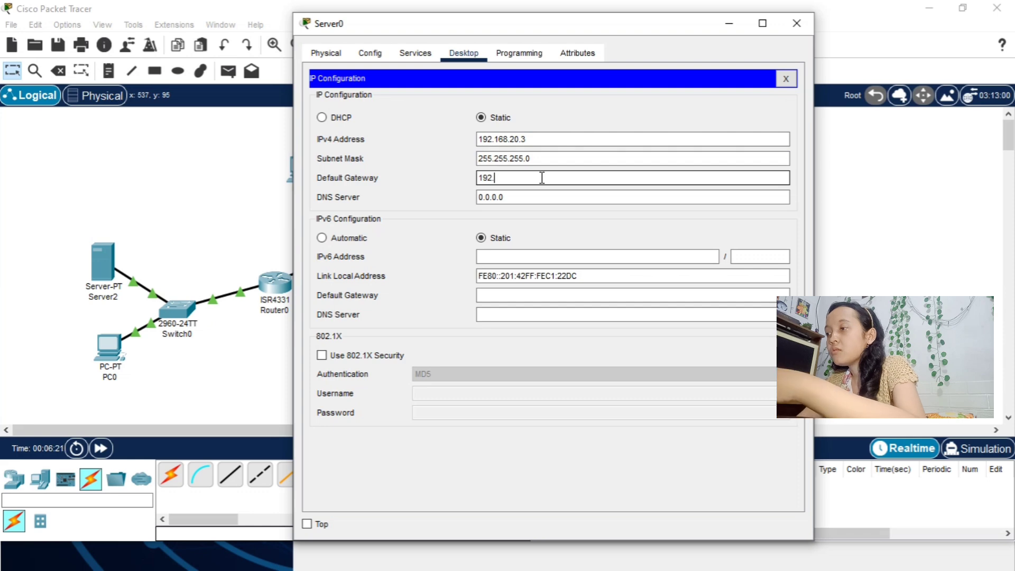
text(16)
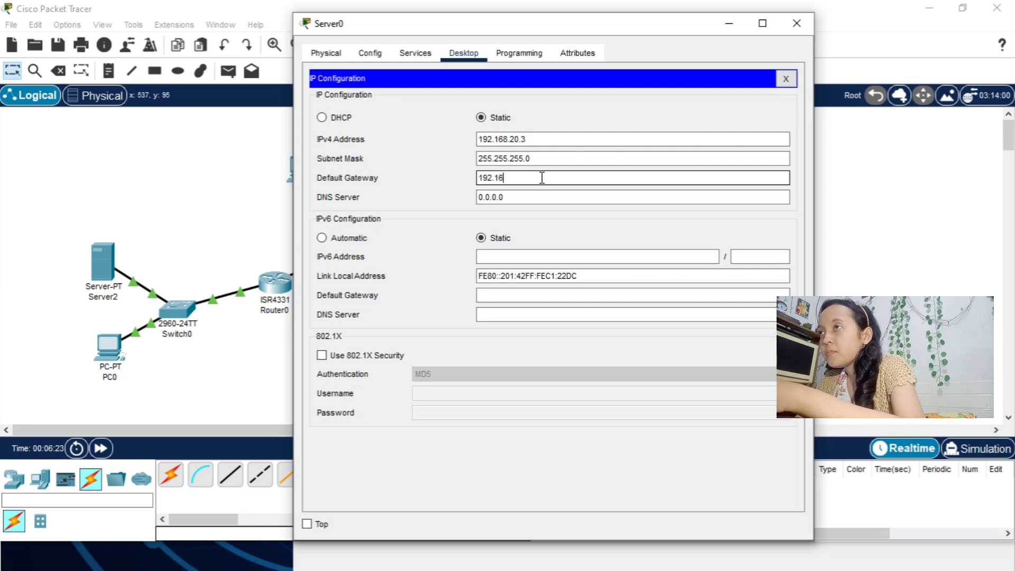
text(8.20)
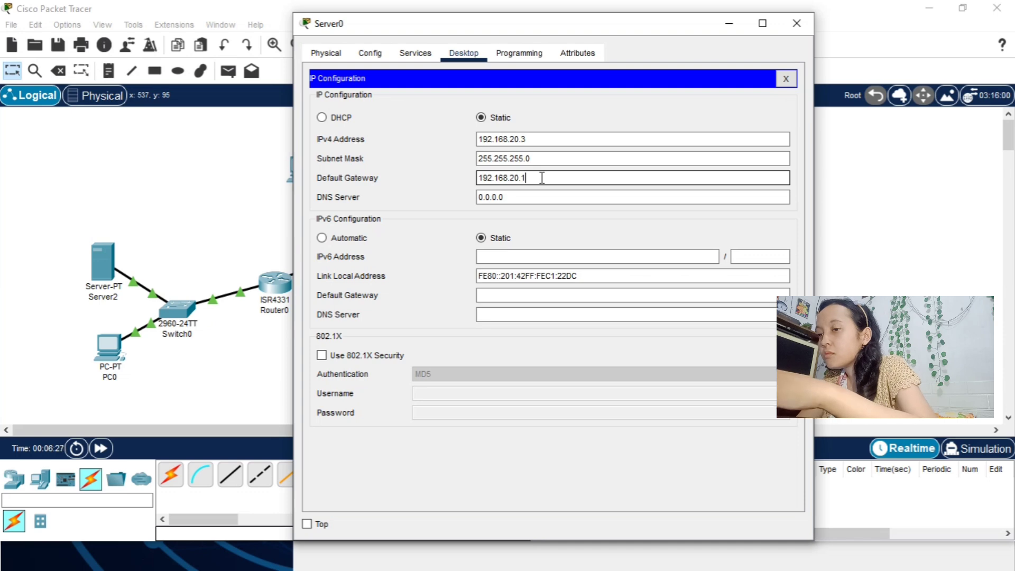
text(.1)
- Set Server0's IPv4 DNS server to 192.168.20.2 and close its window
click(543, 193)
key(BackSpace)
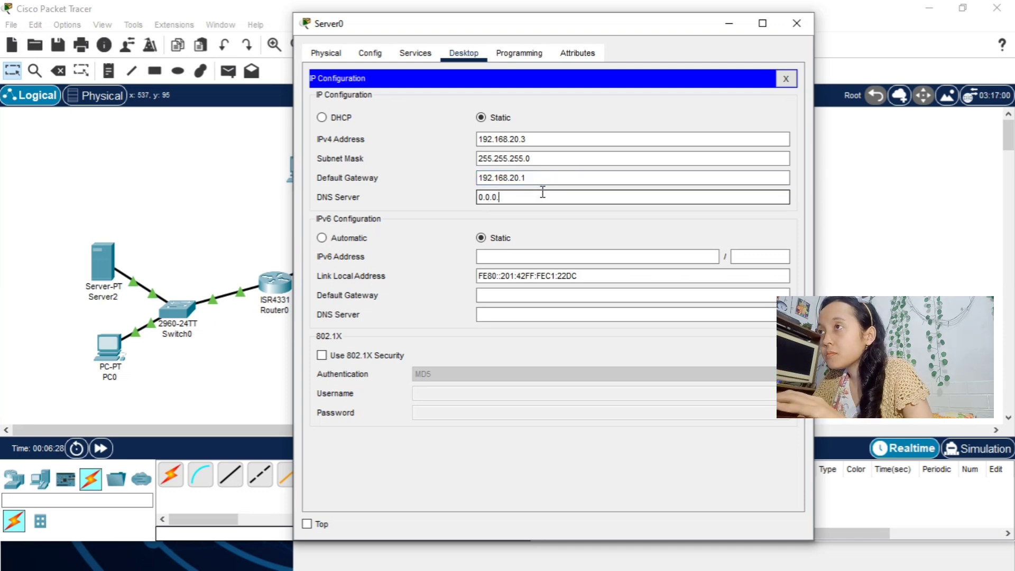
key(BackSpace)
key(BackSpace)
key(BackSpace)
key(BackSpace)
key(BackSpace)
key(BackSpace)
text(192.)
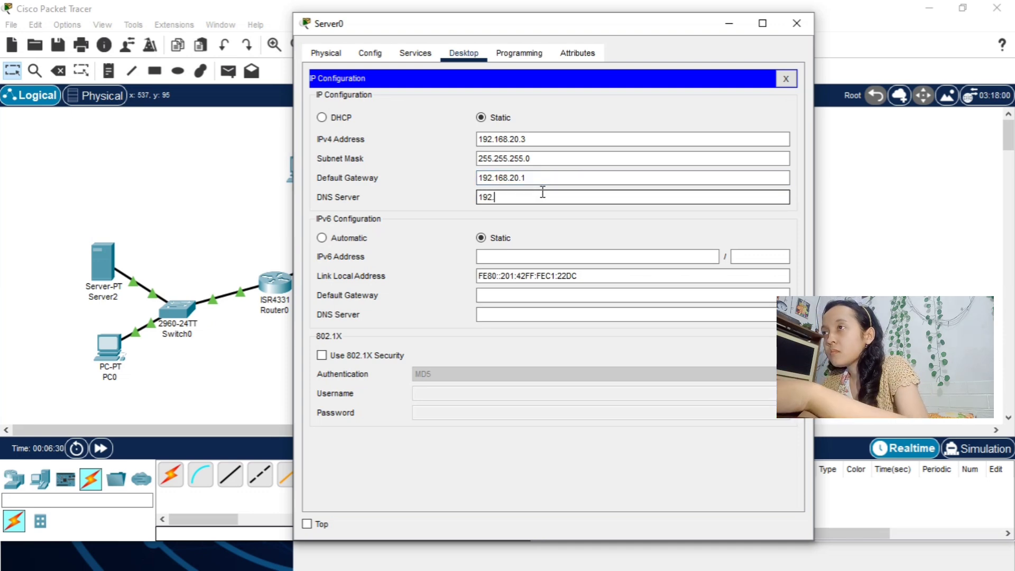
text(168)
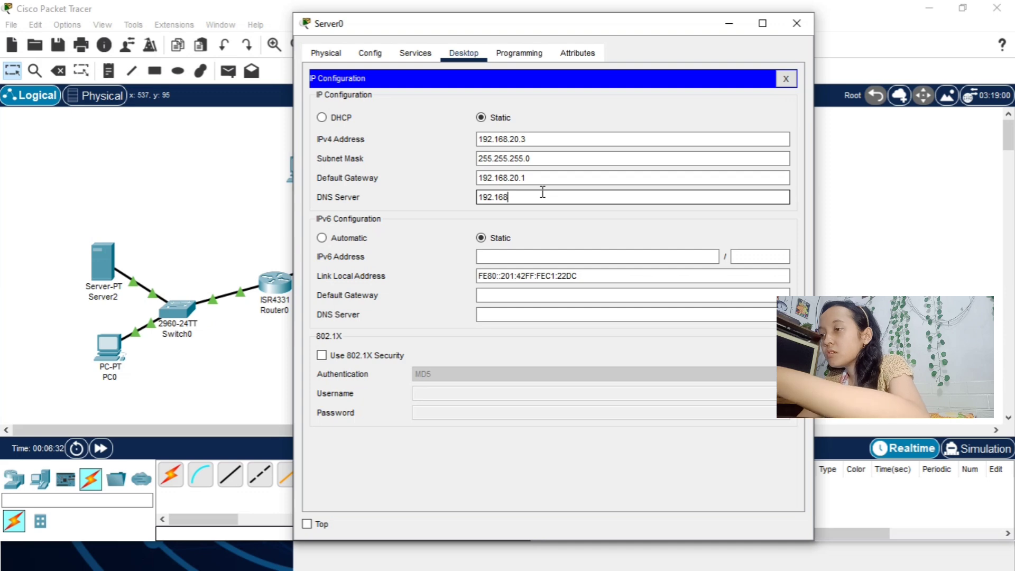
text(.20.2)
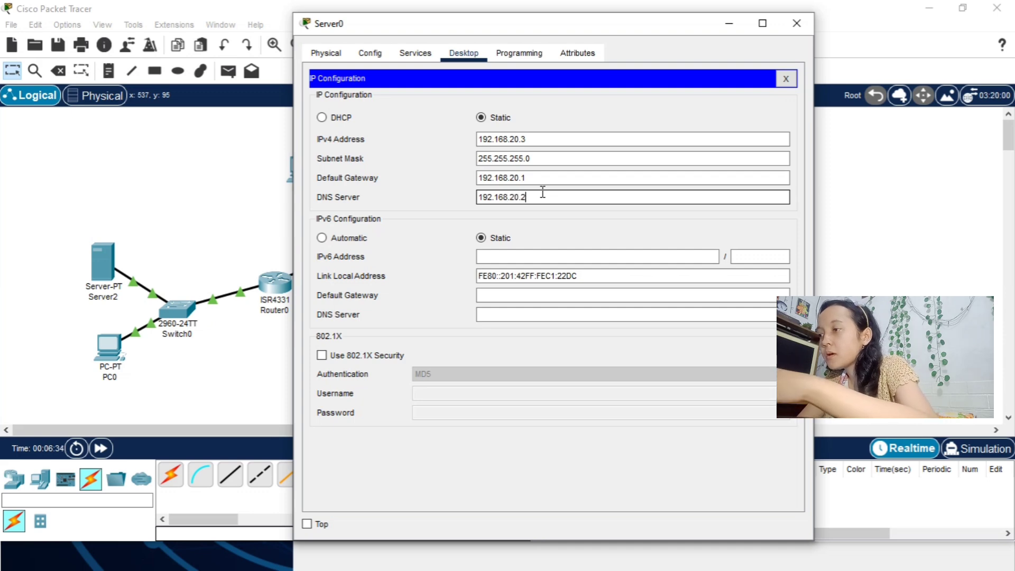
click(798, 24)
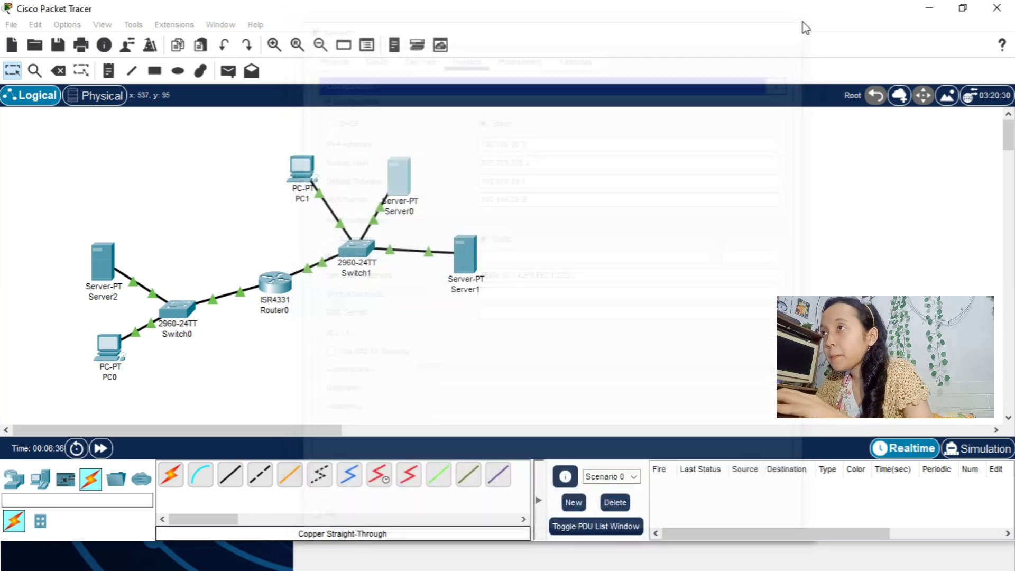
- Set PC1's static IPv4 address to 192.168.20.4 with subnet mask 255.255.255.0
click(310, 183)
click(418, 55)
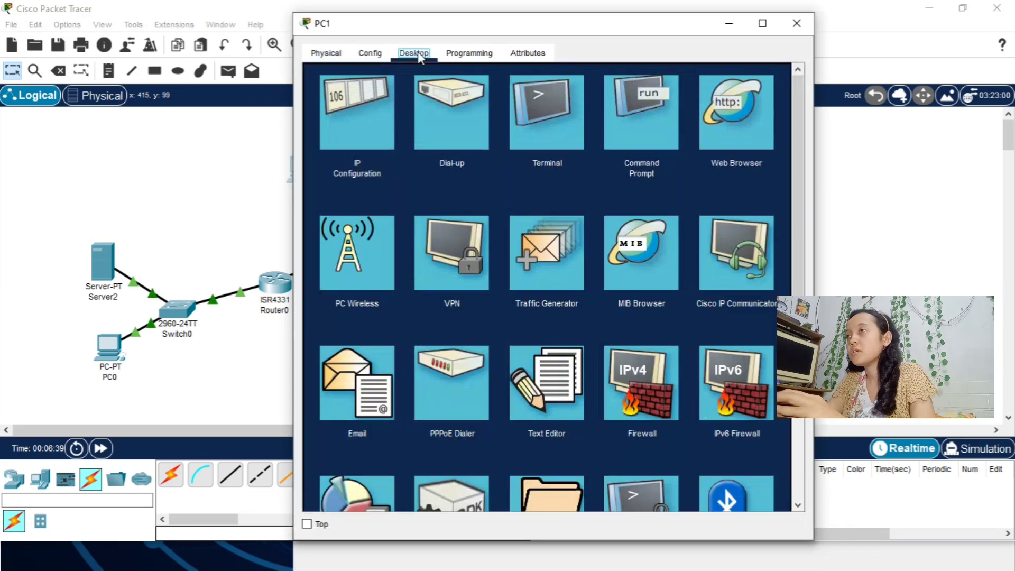
click(353, 109)
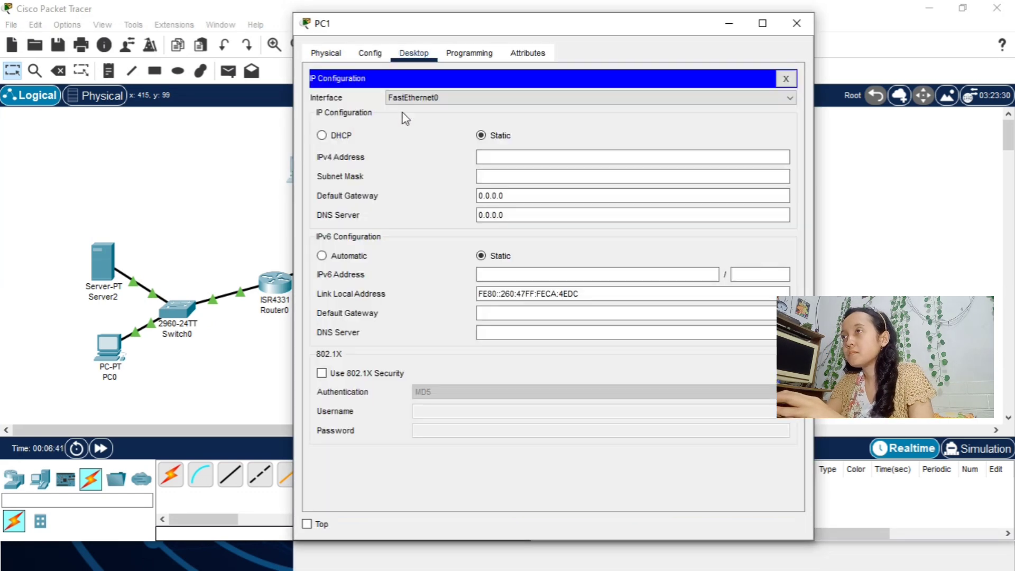
click(509, 157)
text(192.1)
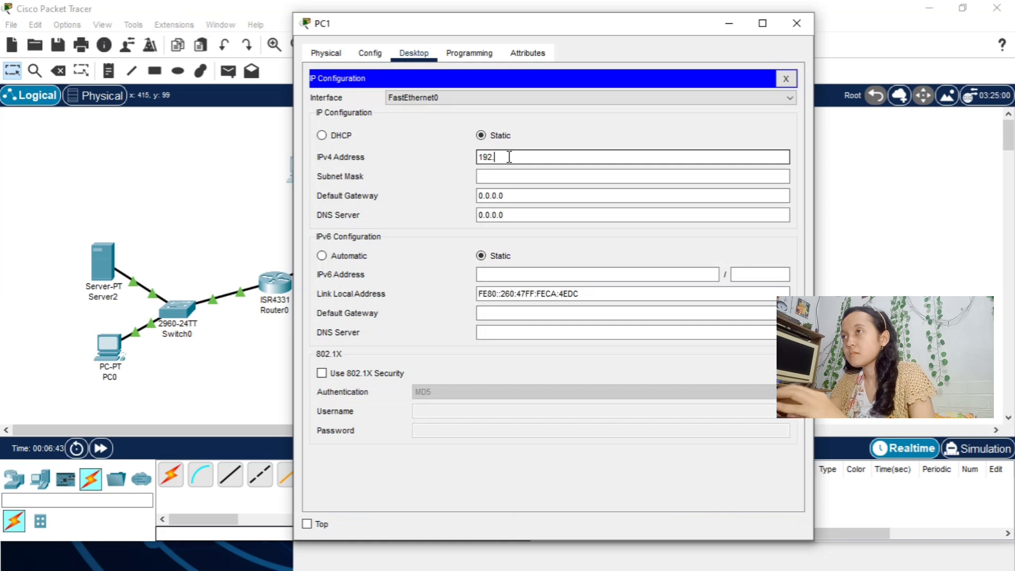
text(68.20)
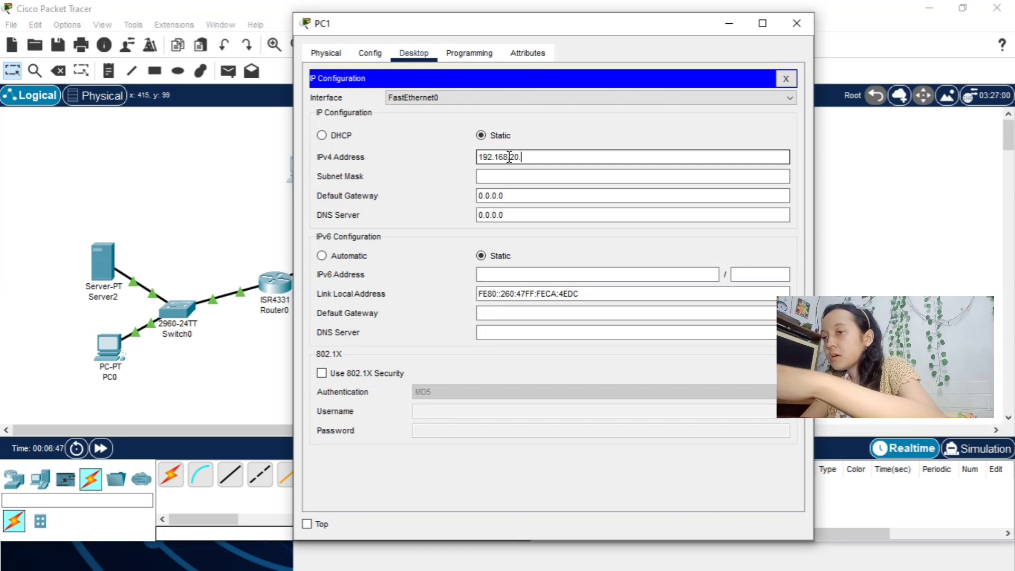
text(.4)
click(515, 172)
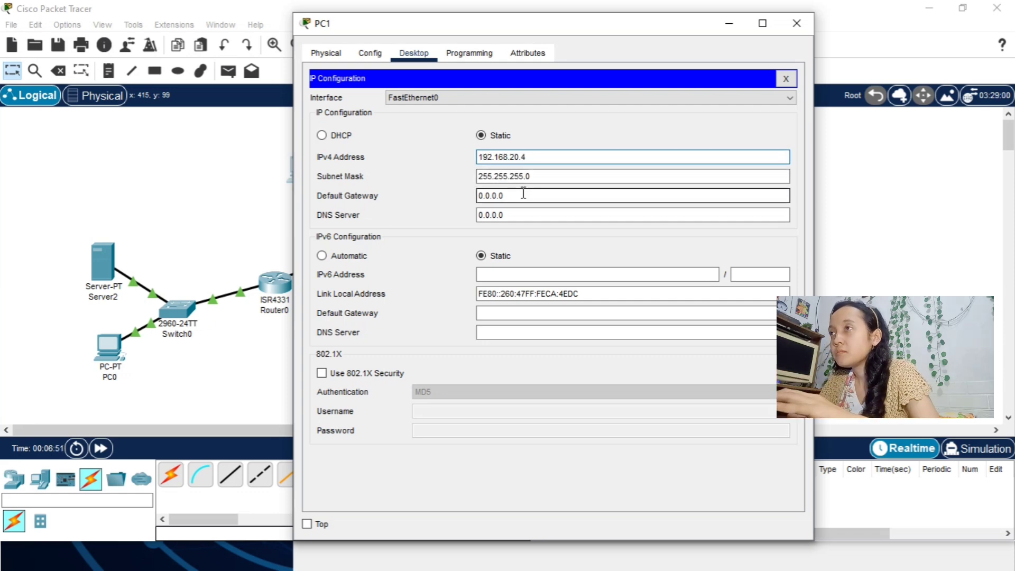
- Set PC1's IPv4 default gateway to 192.168.20.1
click(526, 195)
key(BackSpace)
key(BackSpace)
key(BackSpace)
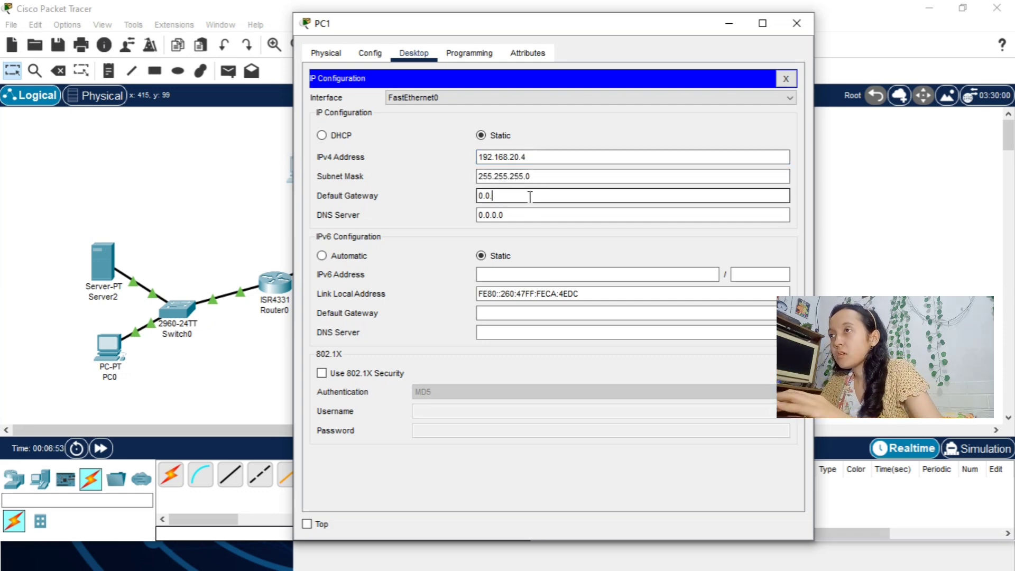
key(BackSpace)
key(BackSpace)
key(BackSpace)
key(BackSpace)
text(192.)
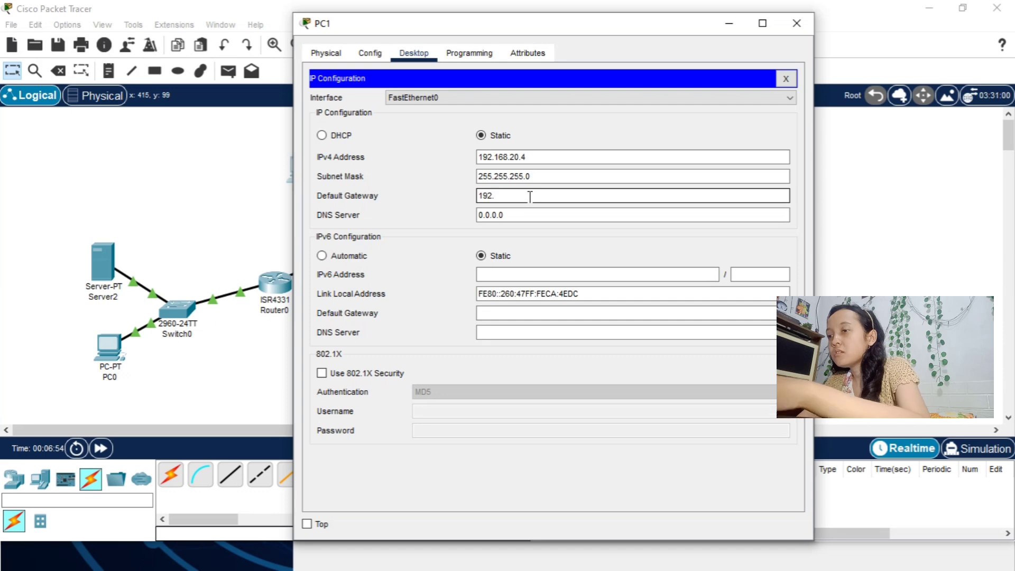
text(168.)
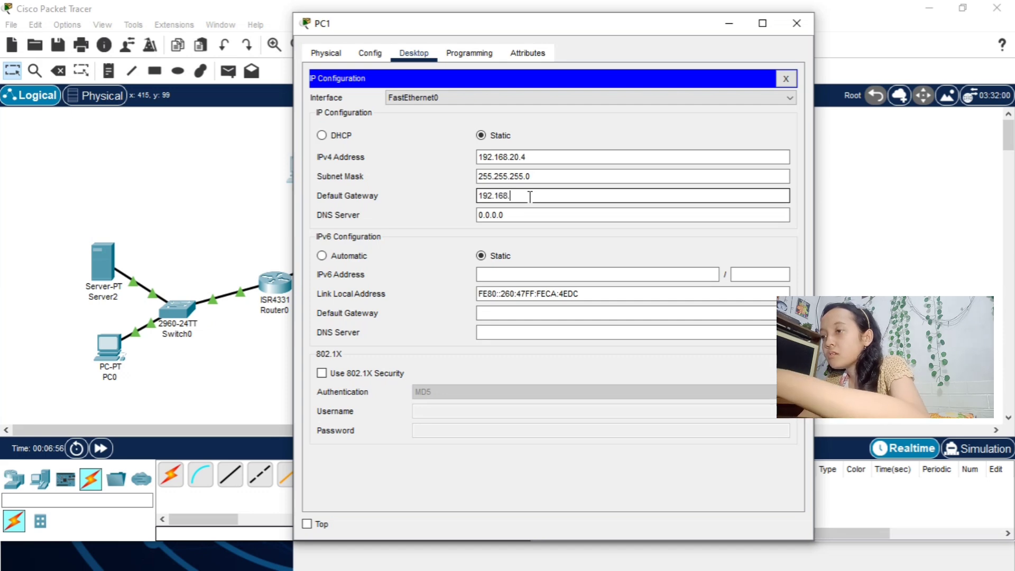
text(20)
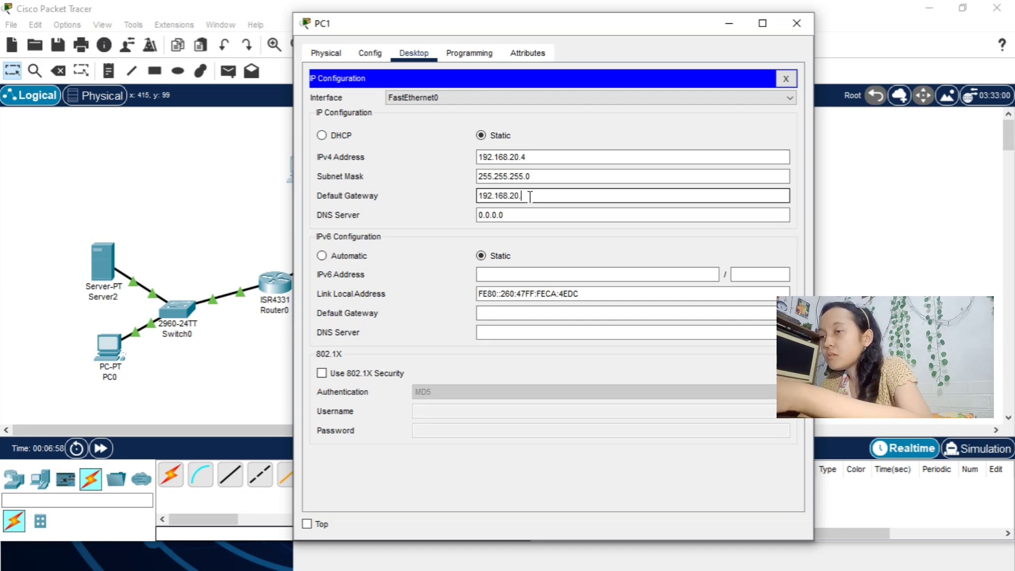
text(.)
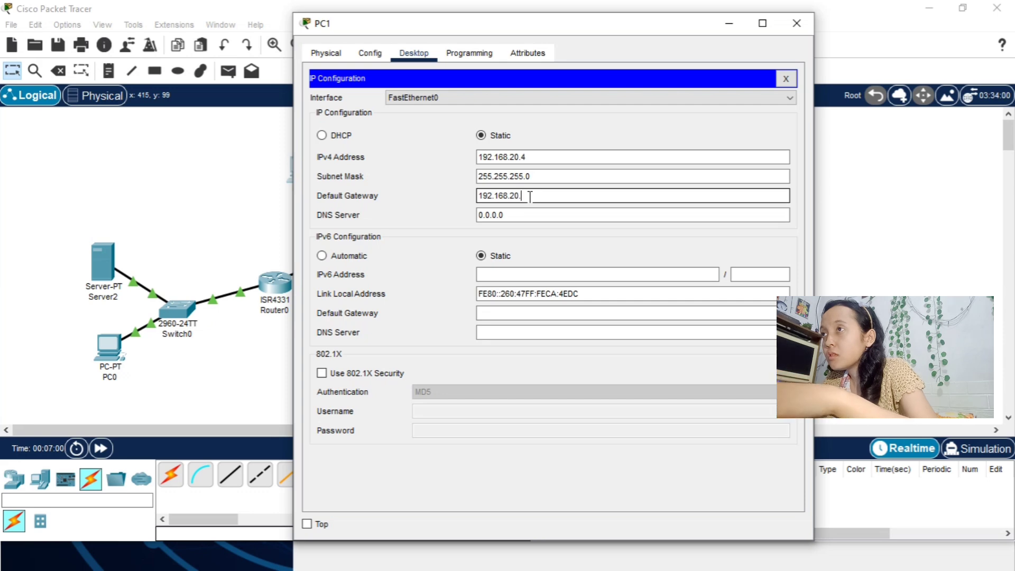
text(1)
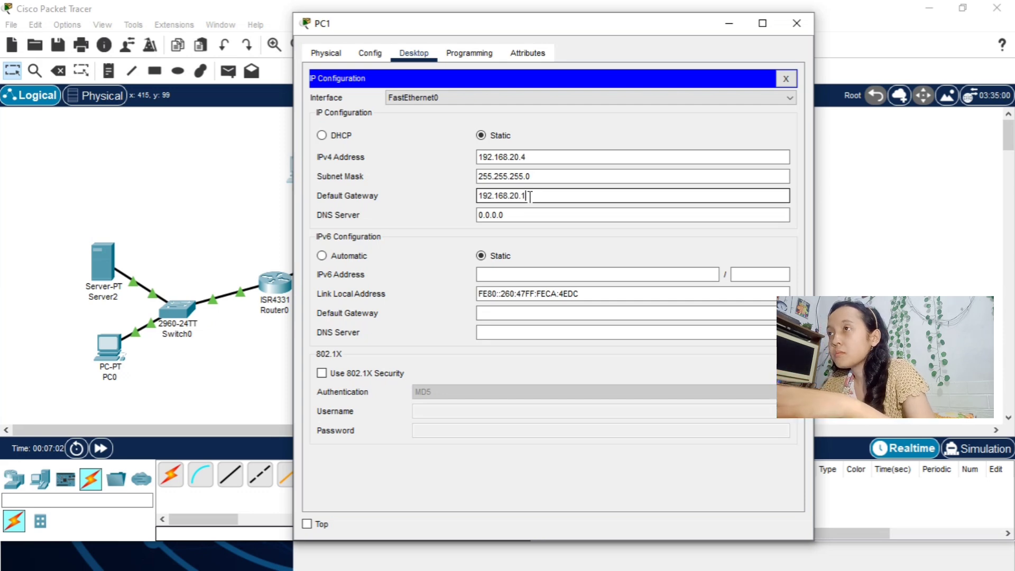
- Set PC1's IPv4 DNS server to 192.168.20.2 and close its window
click(532, 212)
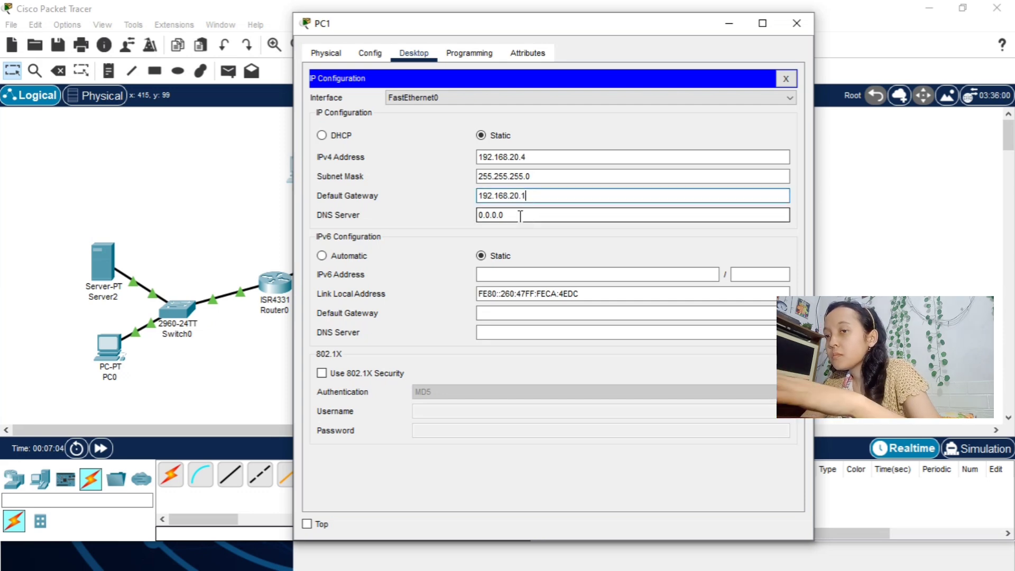
key(BackSpace)
key(BackSpace)
key(BackSpace)
key(BackSpace)
key(BackSpace)
key(BackSpace)
key(BackSpace)
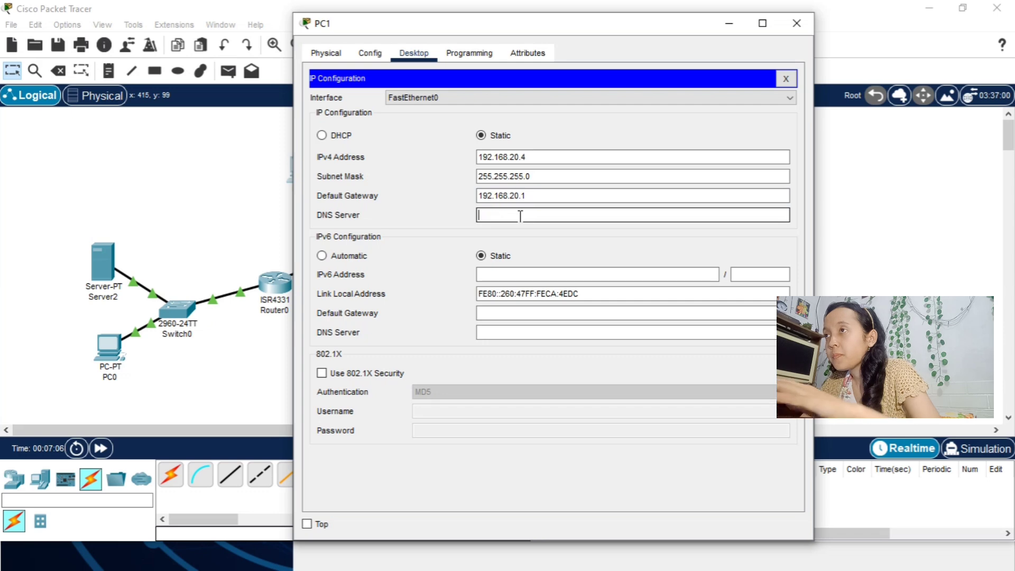
text(19.)
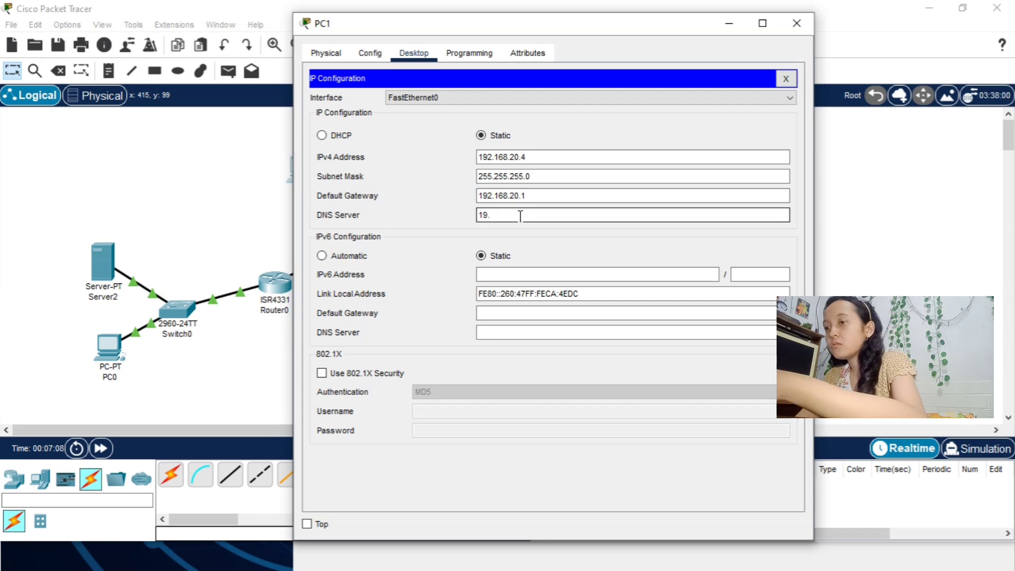
text(2.16)
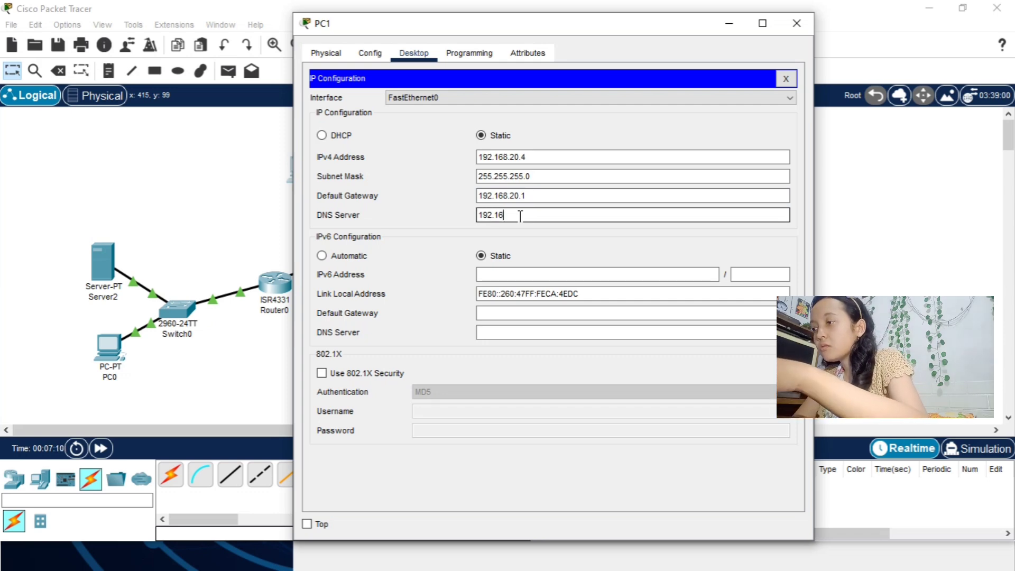
text(8.20)
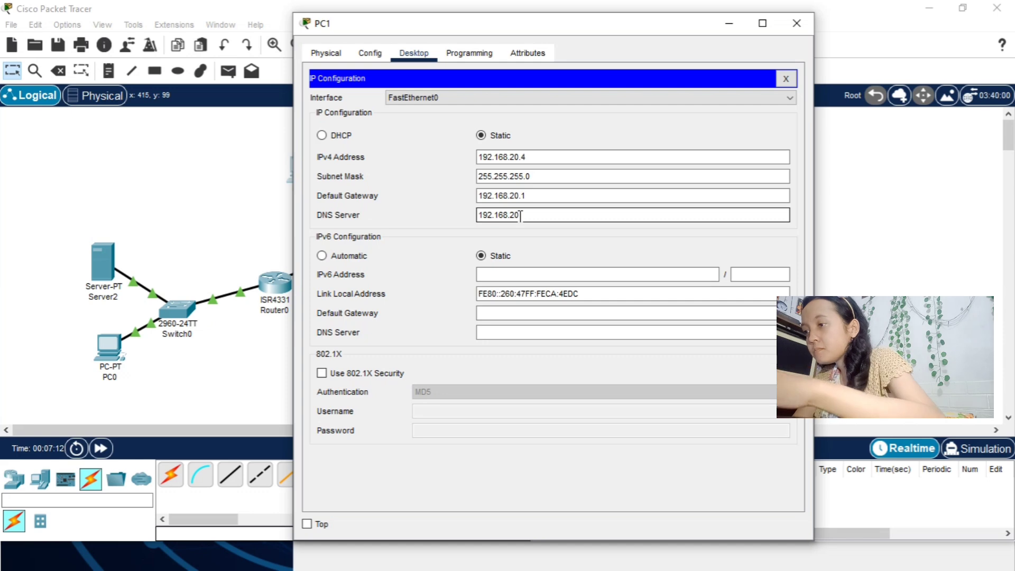
text(.2)
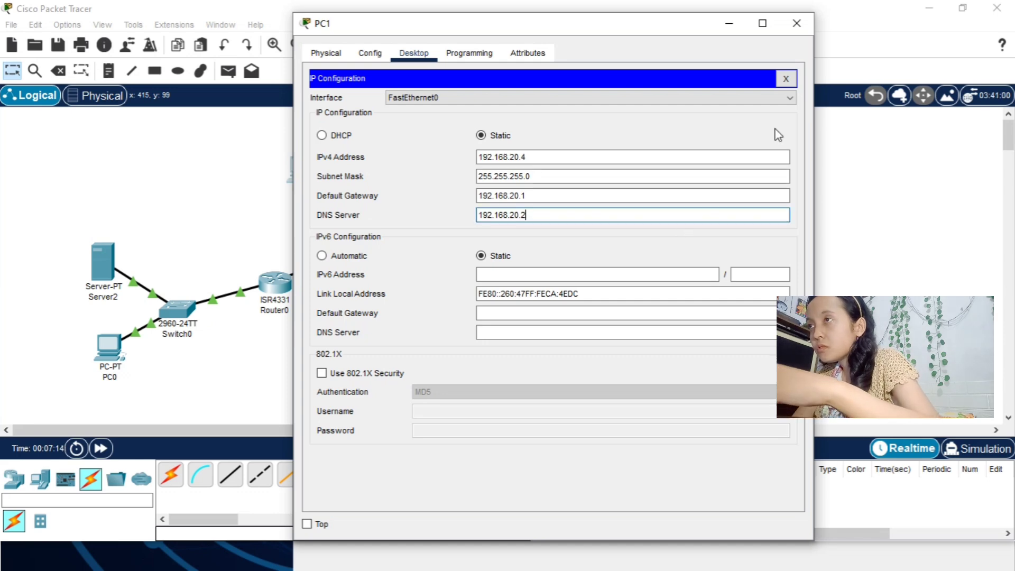
click(798, 24)
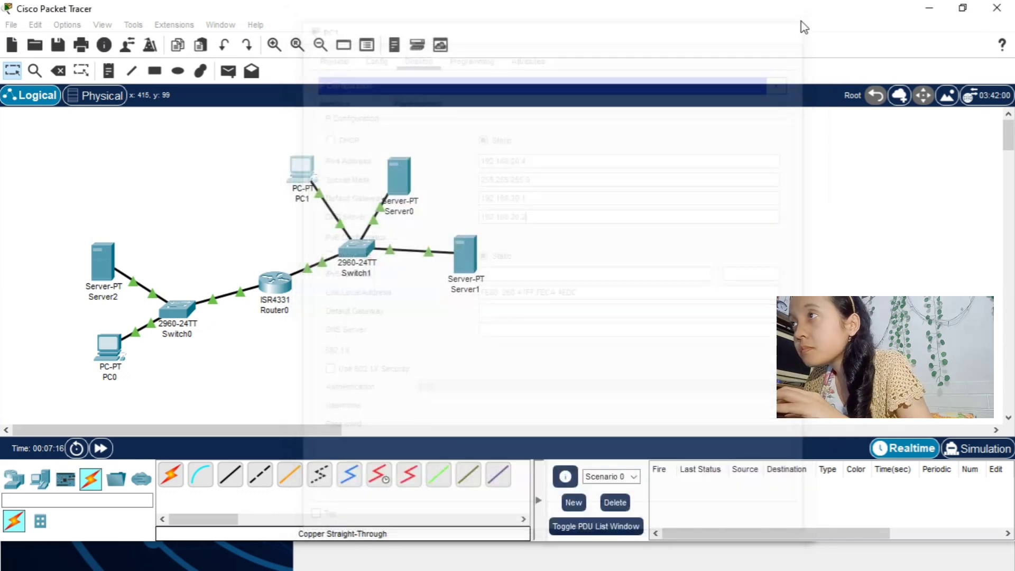
click(477, 264)
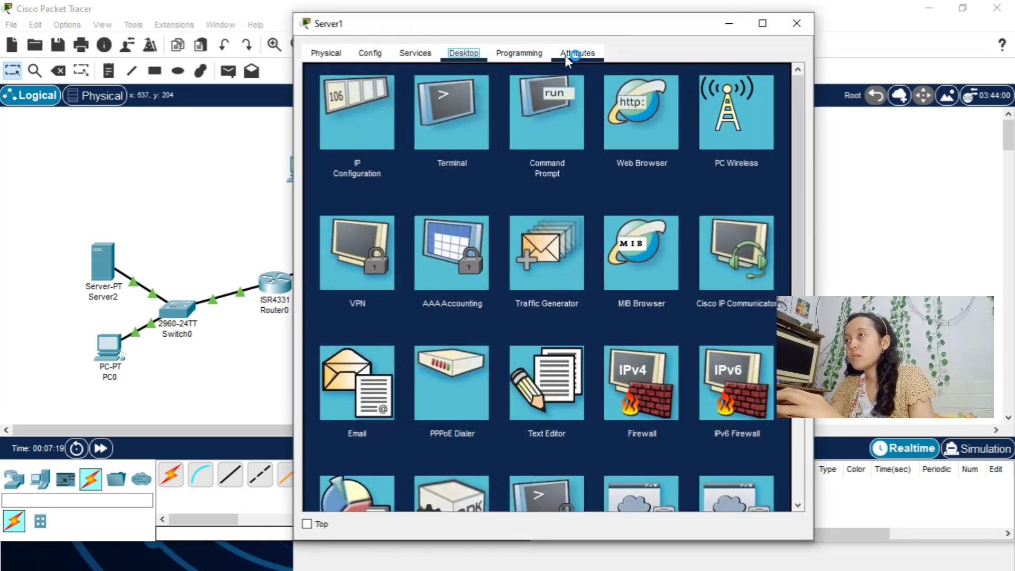
click(729, 23)
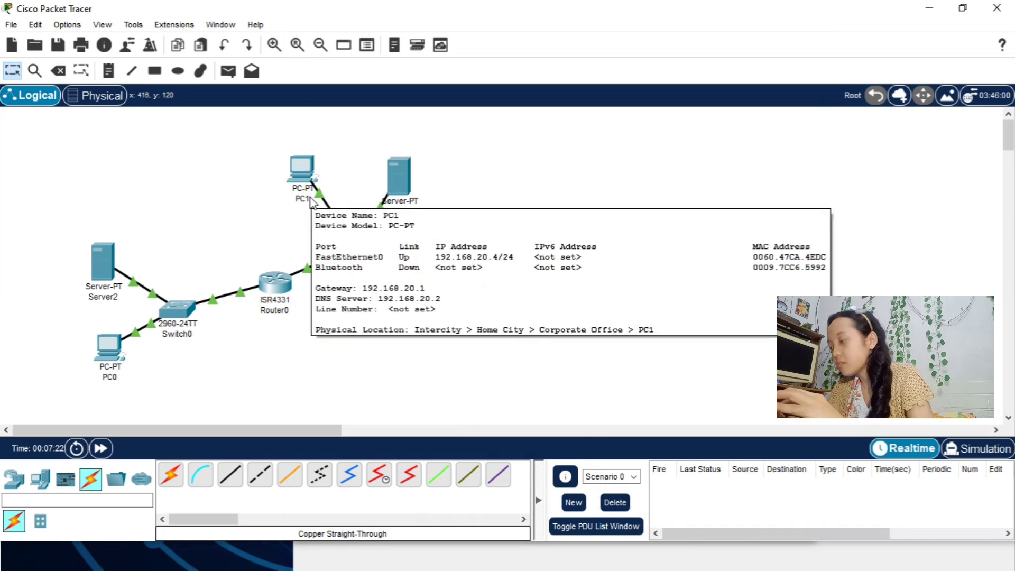
click(414, 213)
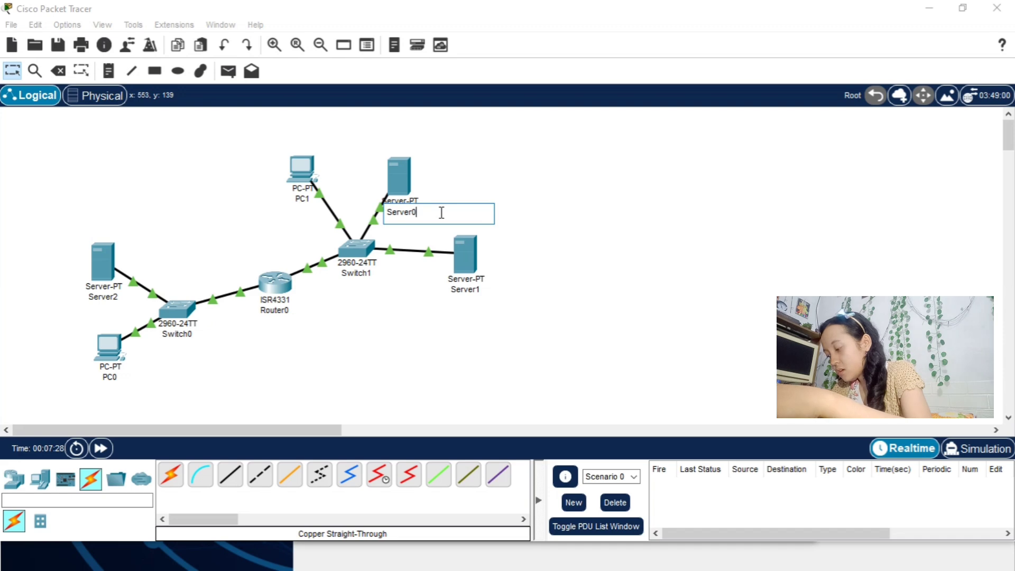
click(444, 219)
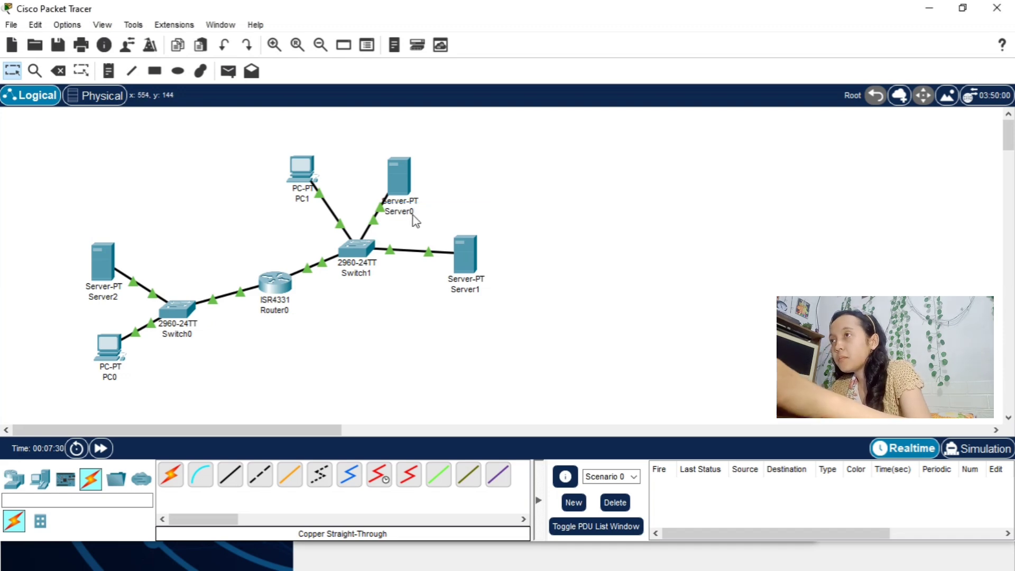
- Rename Server0 in the workspace as "Server ilkom.com"
click(412, 214)
click(432, 210)
key(BackSpace)
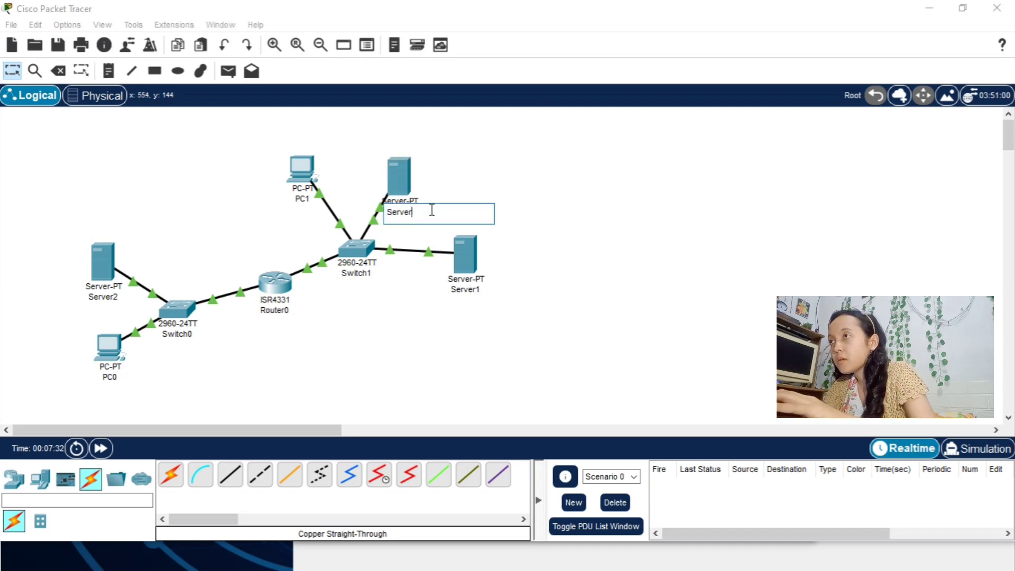
text(ILKOI)
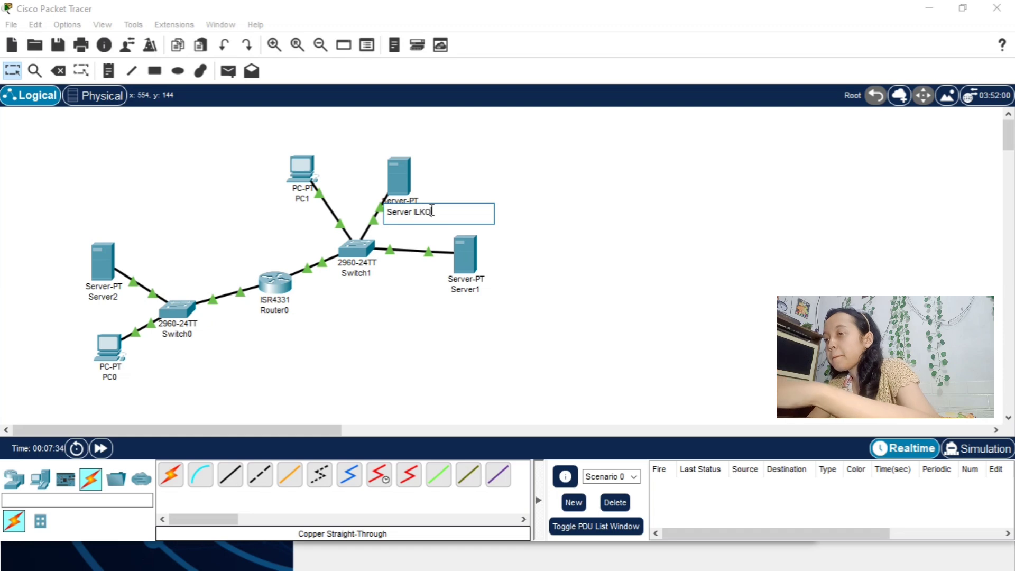
key(BackSpace)
key(BackSpace)
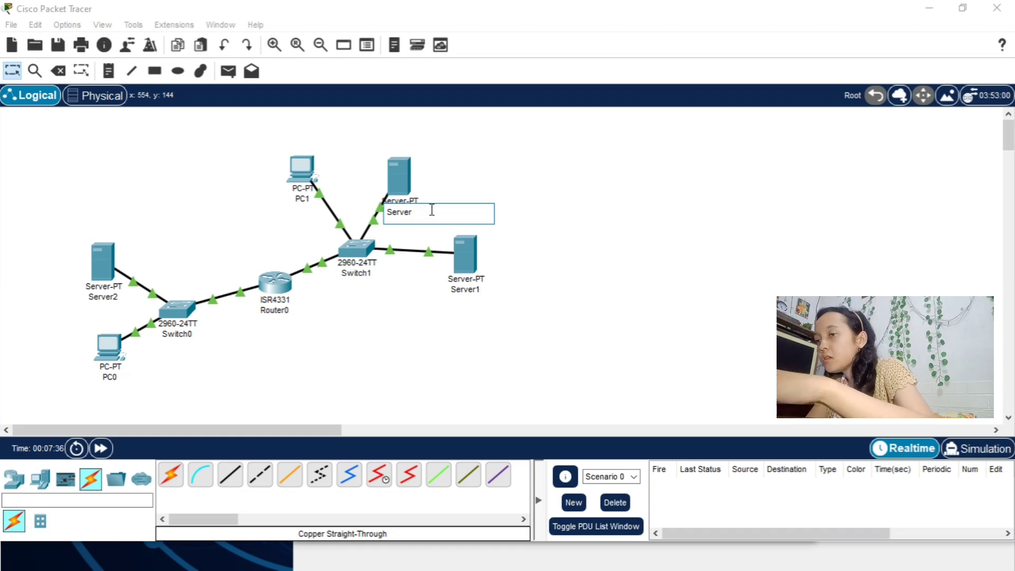
text(ilkom.com)
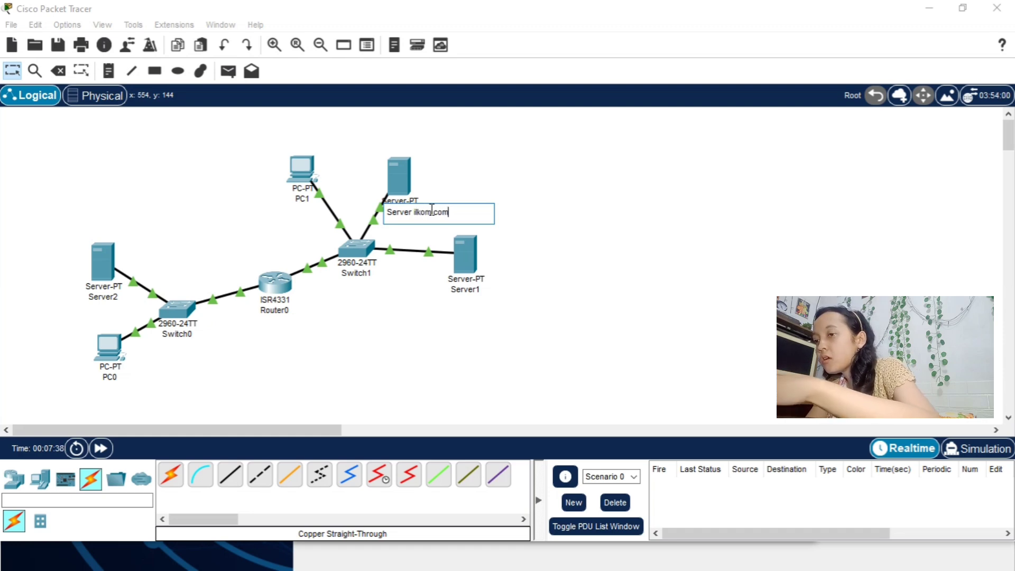
click(494, 229)
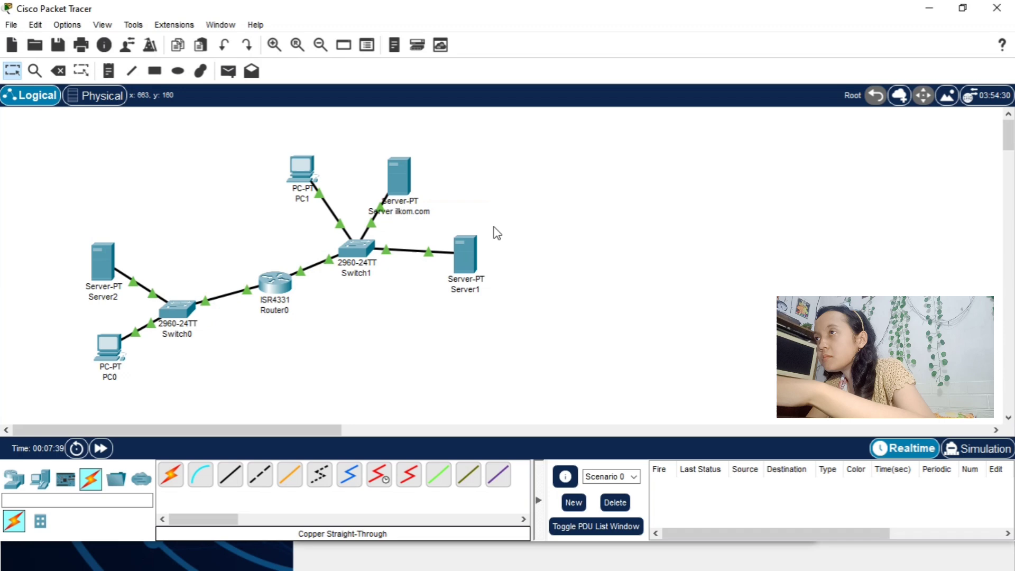
- Rename Server1 in the workspace as "Server DNS"
click(470, 294)
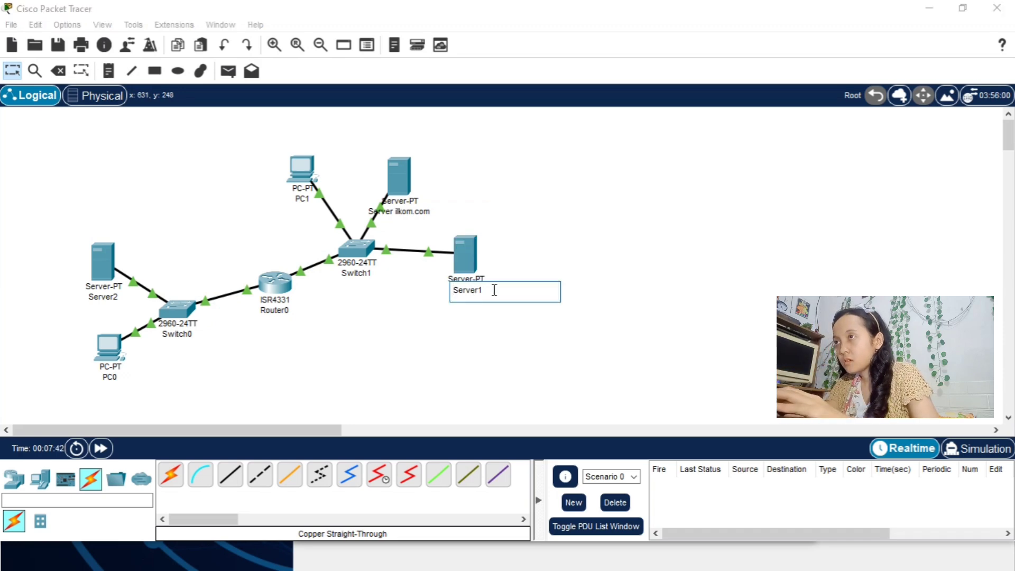
text(D)
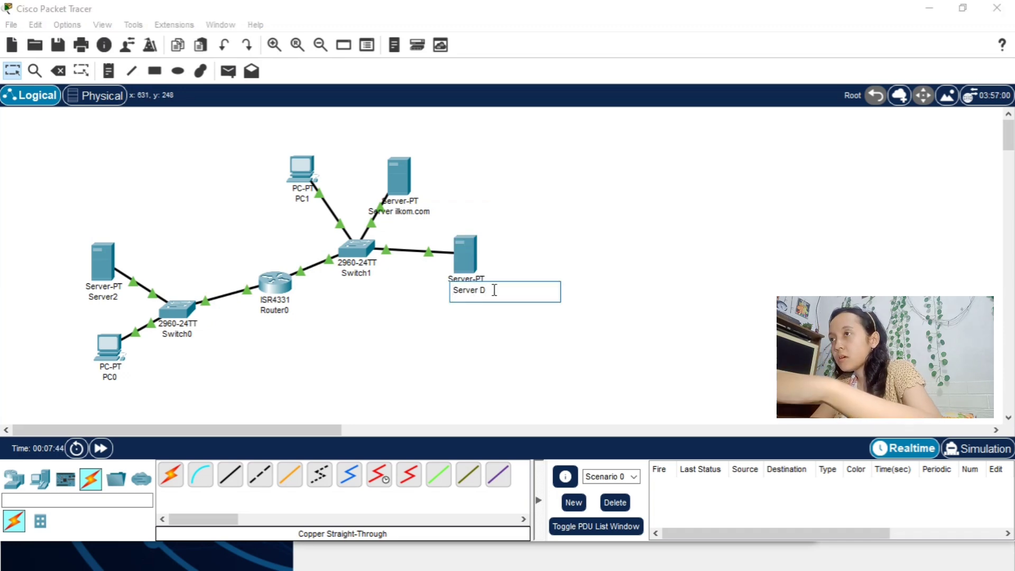
text(NS)
key(Return)
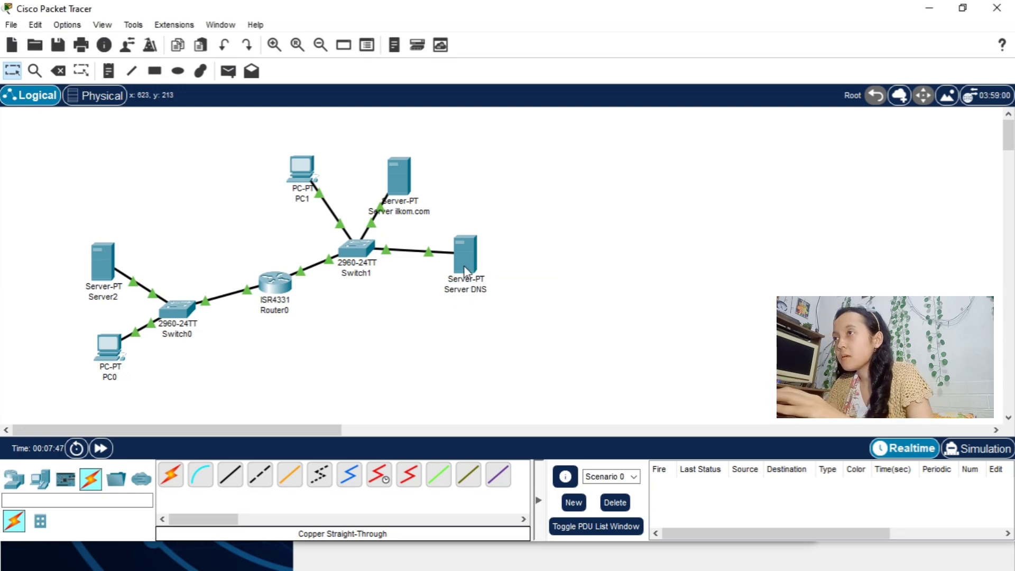
- In the DNS service of Server DNS, enter ilkom.com as the name of a new A record
mouse_move(465, 269)
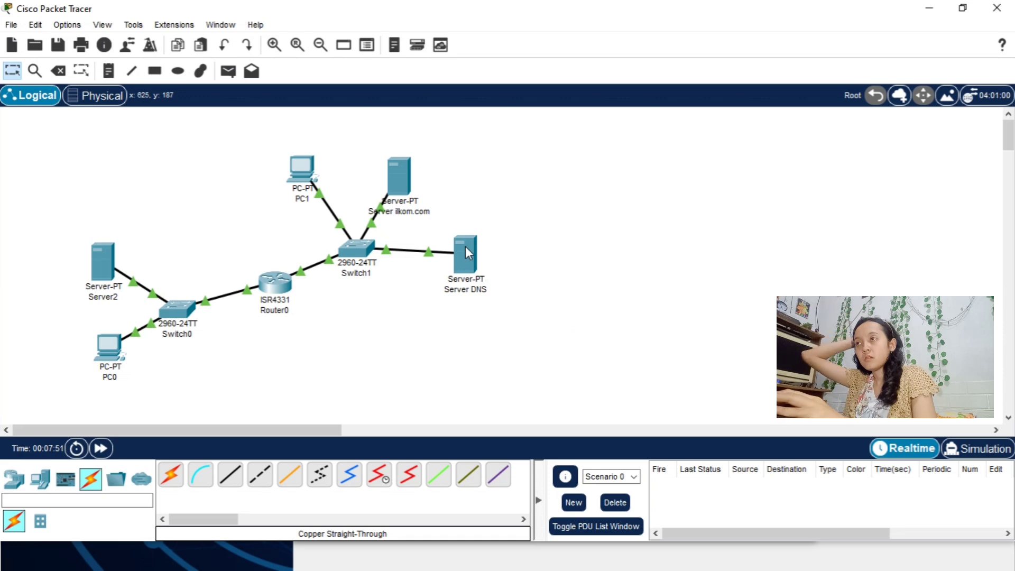
click(462, 249)
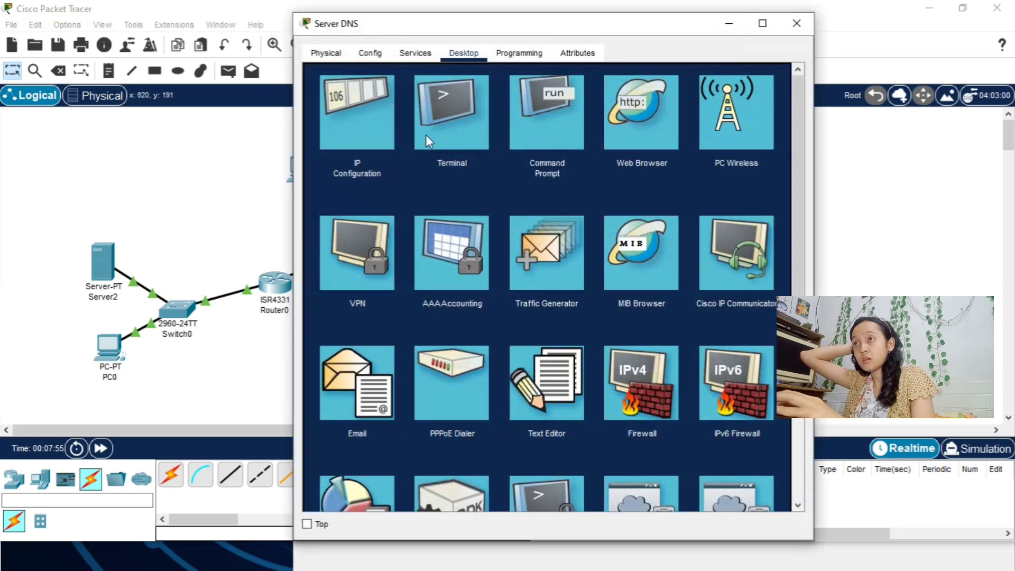
click(399, 58)
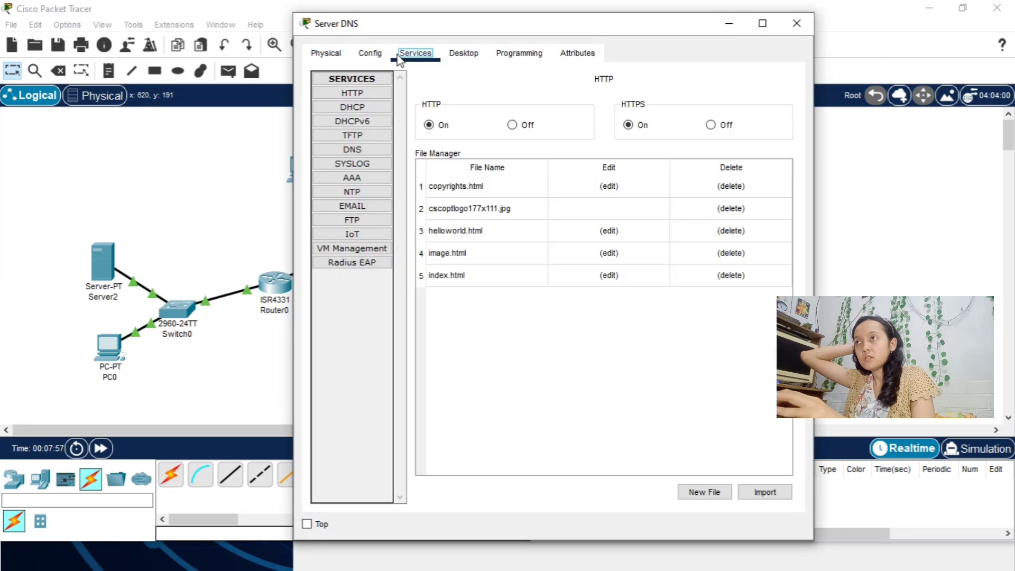
click(350, 150)
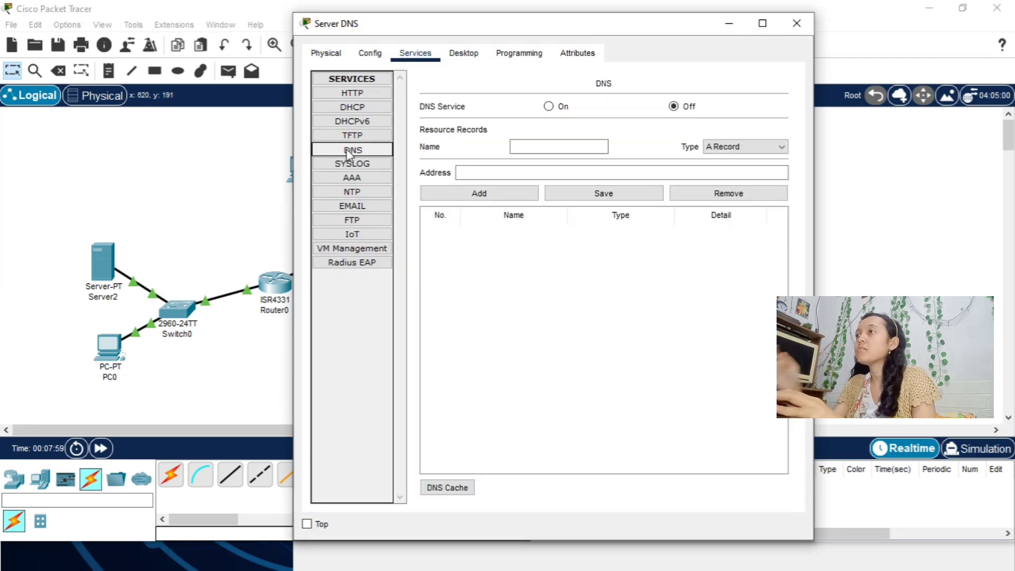
click(527, 149)
text(ILK)
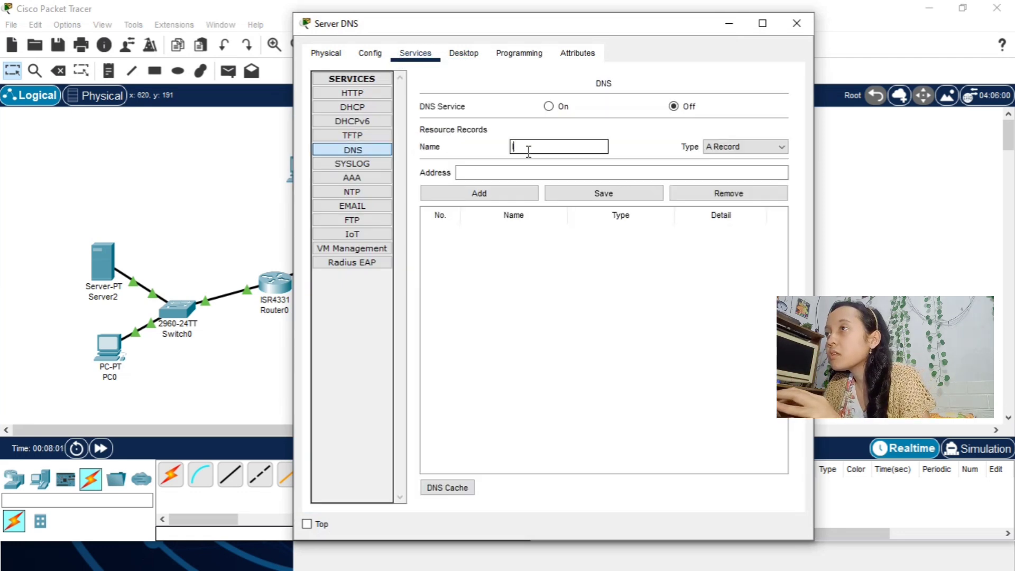
key(BackSpace)
key(BackSpace)
key(BackSpace)
text(i)
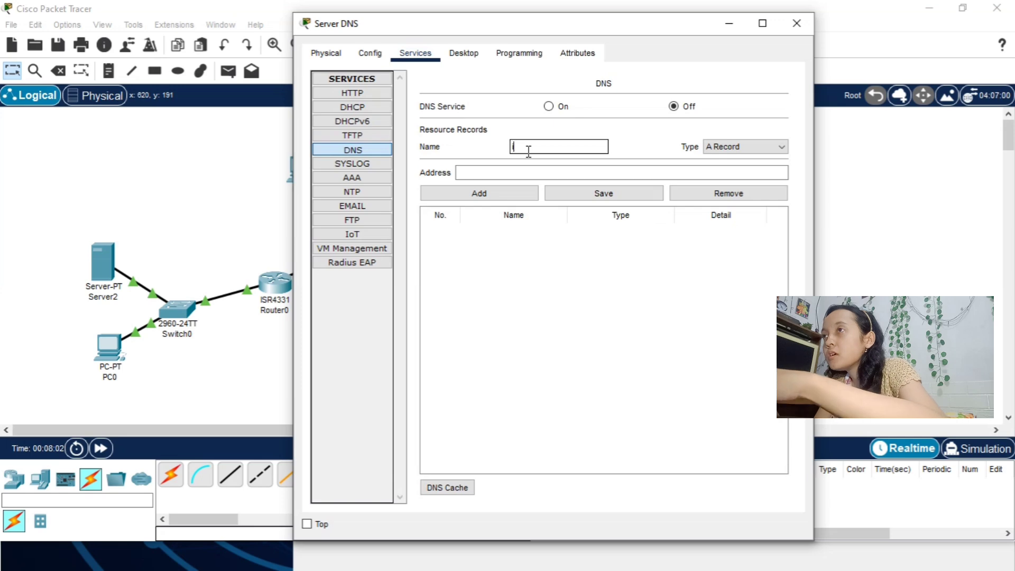
text(lkom.com)
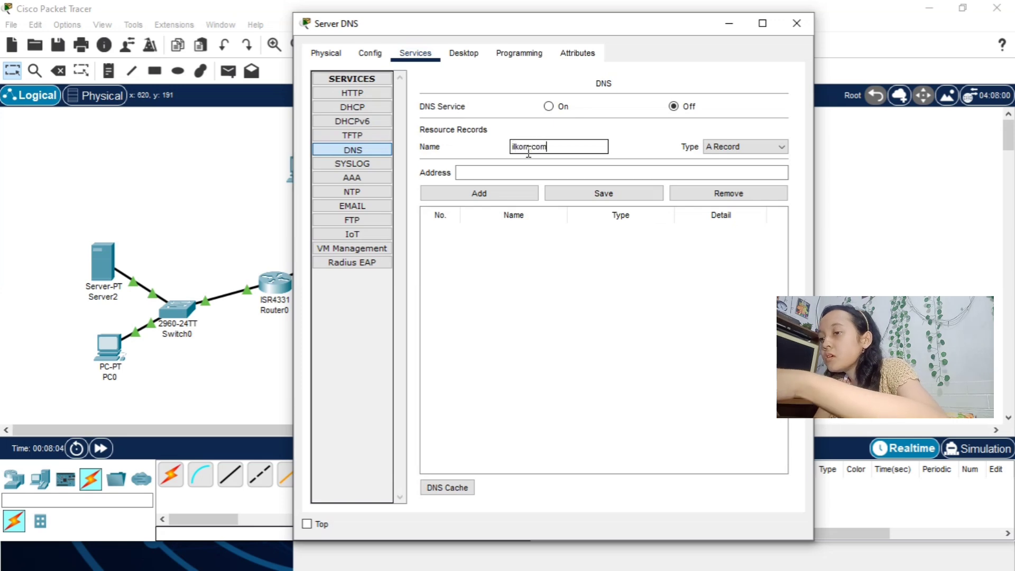
- Turn on the DNS service and add the ilkom.com record with address 192.168.20.3
click(531, 176)
text(1)
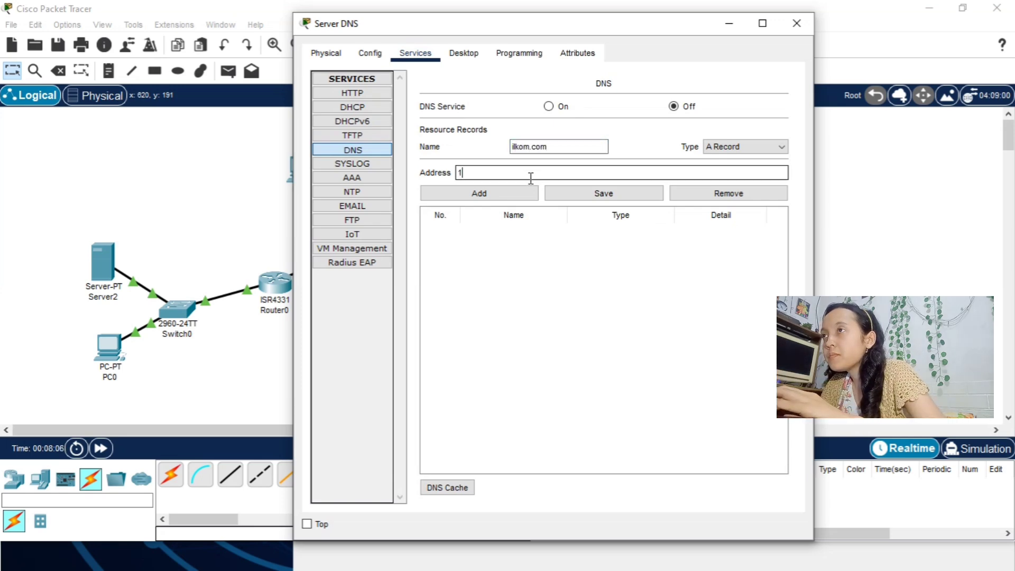
text(92.)
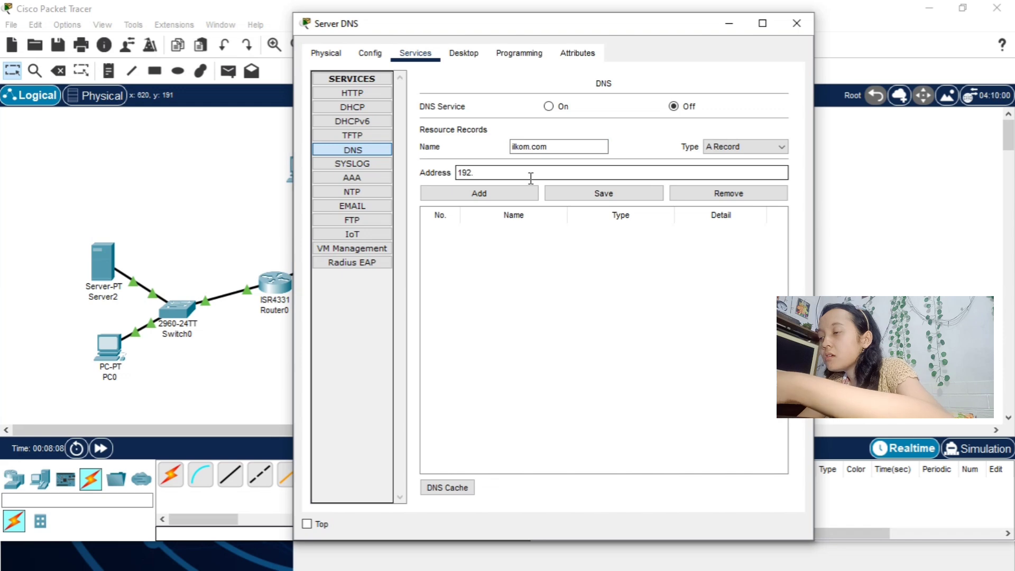
text(168.20.3)
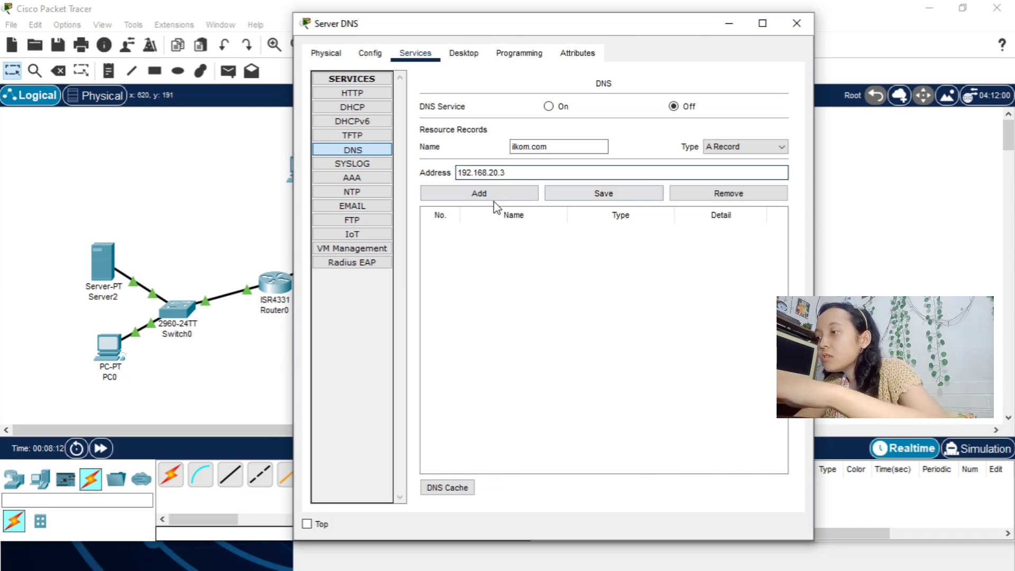
click(555, 110)
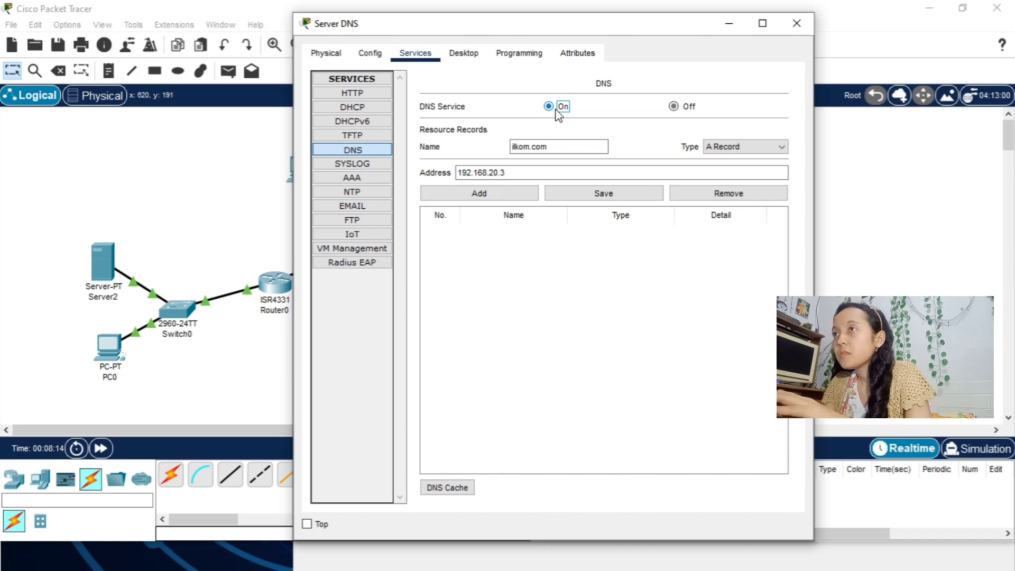
click(493, 193)
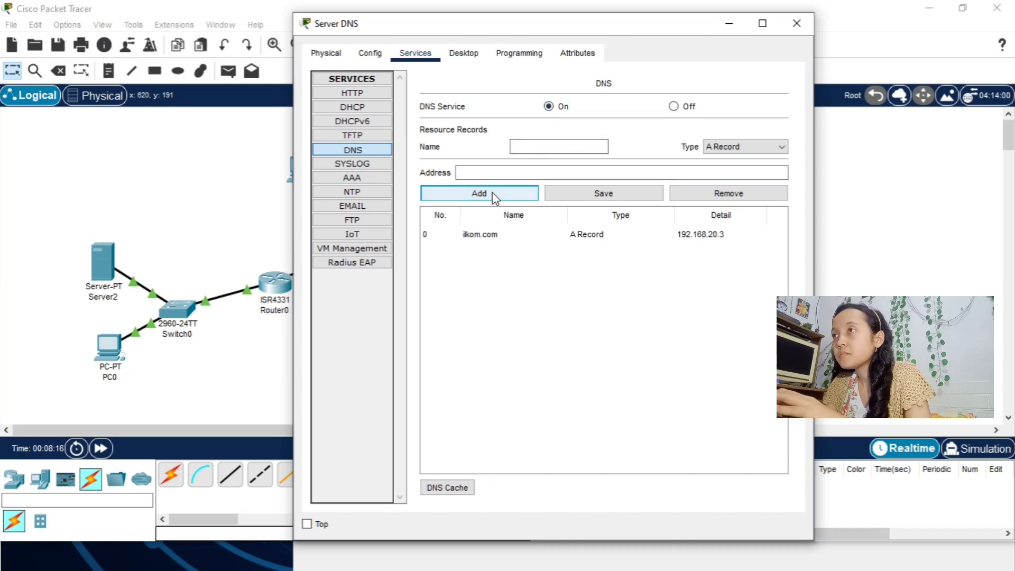
click(729, 26)
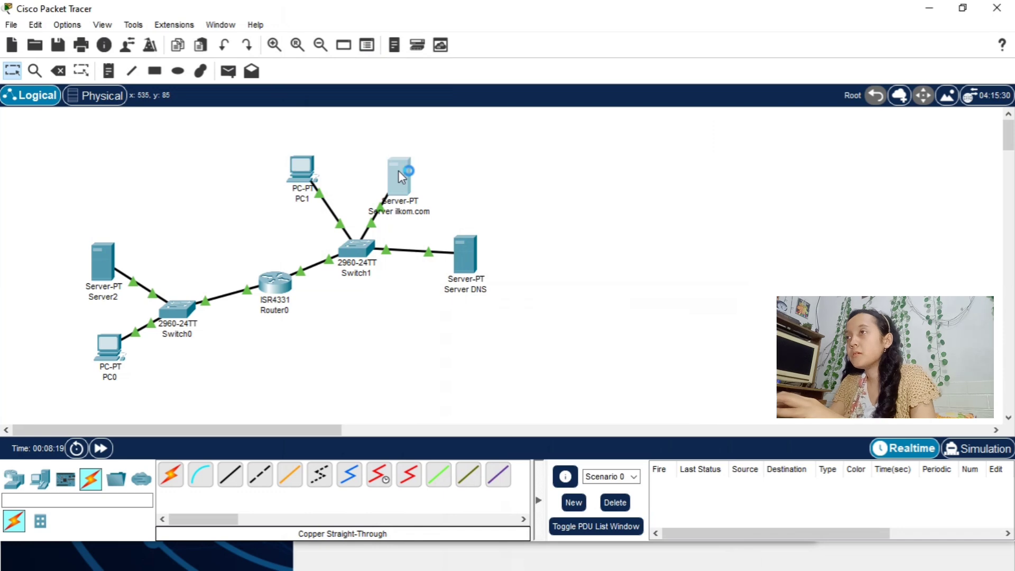
- Open the index.html file of Server ilkom.com's HTTP service for editing
click(398, 171)
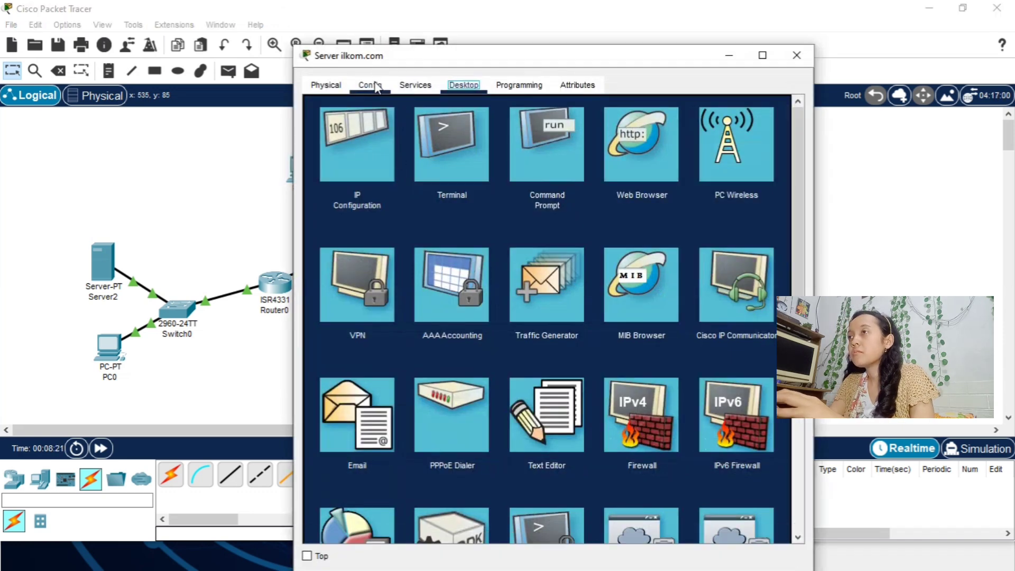
click(376, 88)
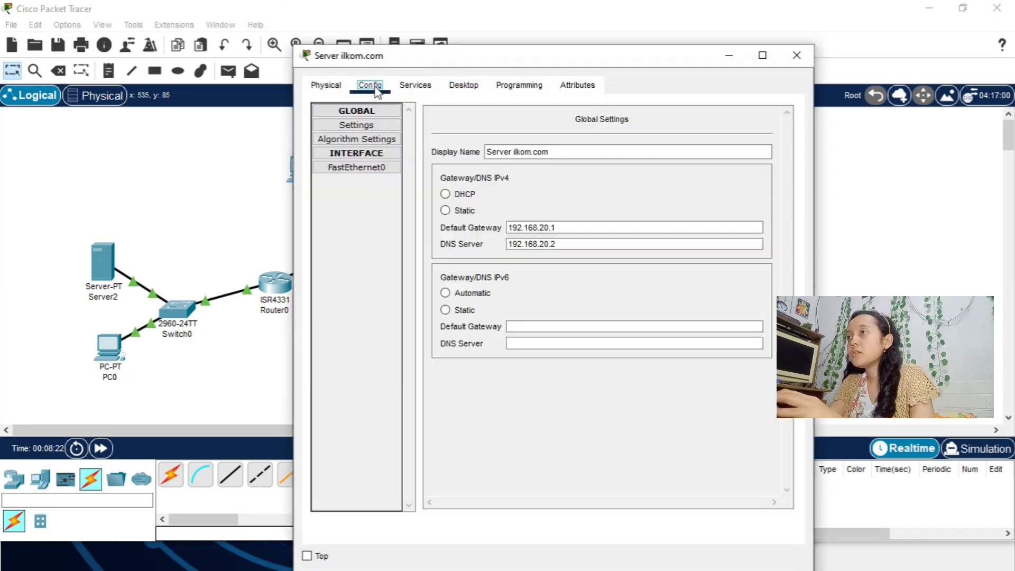
click(415, 85)
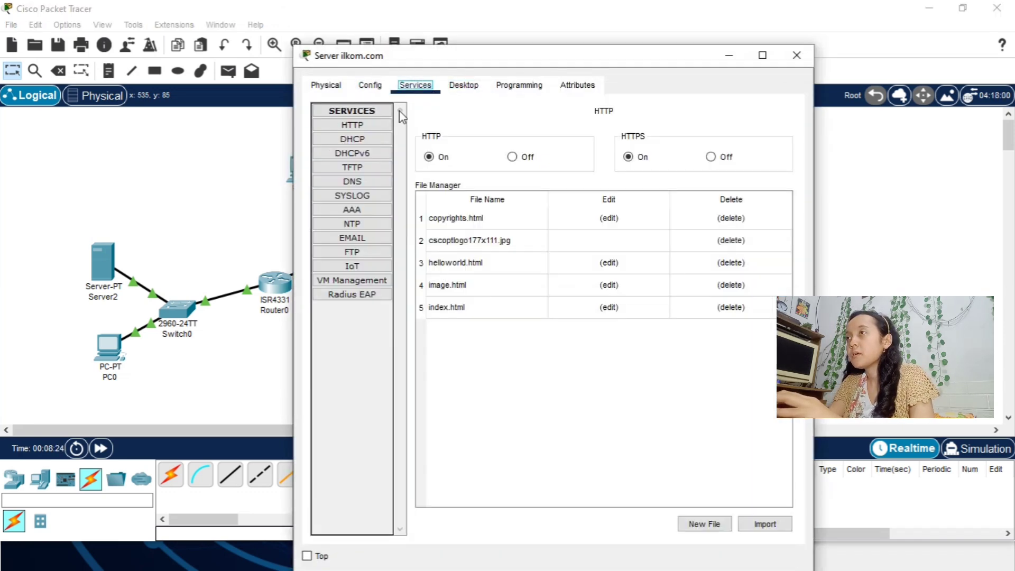
click(375, 125)
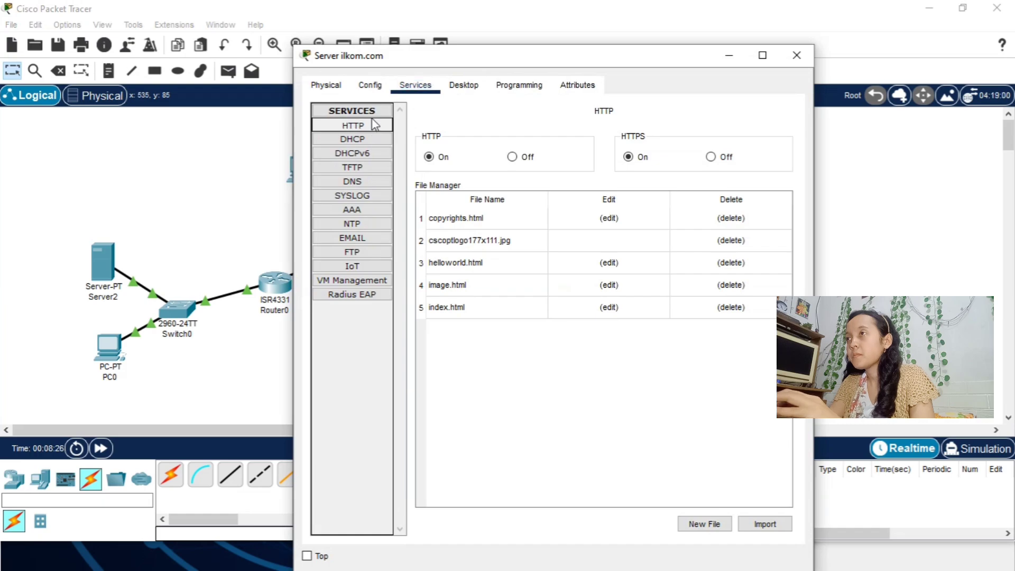
click(617, 307)
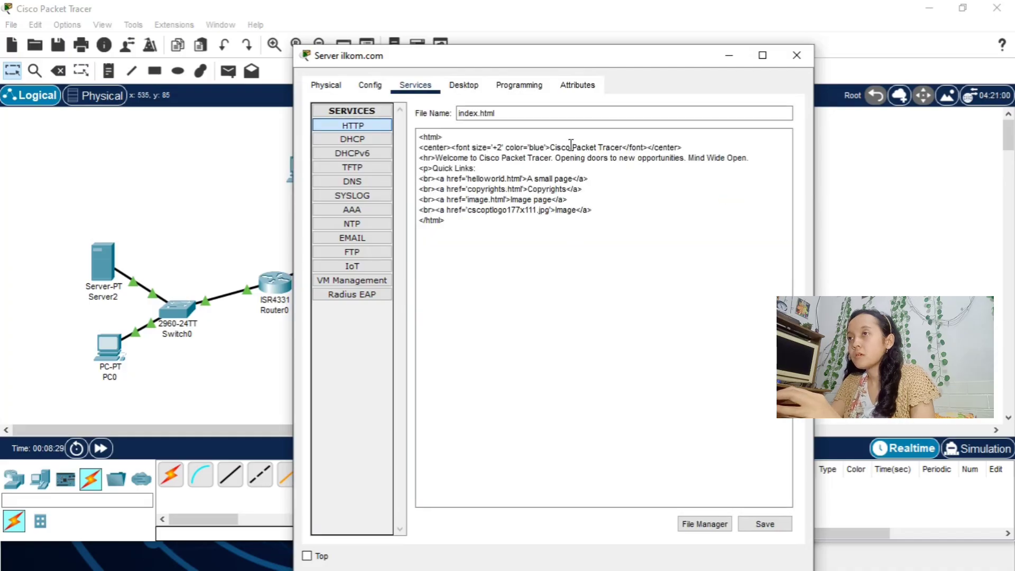
- In index.html, replace the blue centered heading text "Cisco Packet Tracer" with "Hallo" followed by the greeted person's name
click(620, 150)
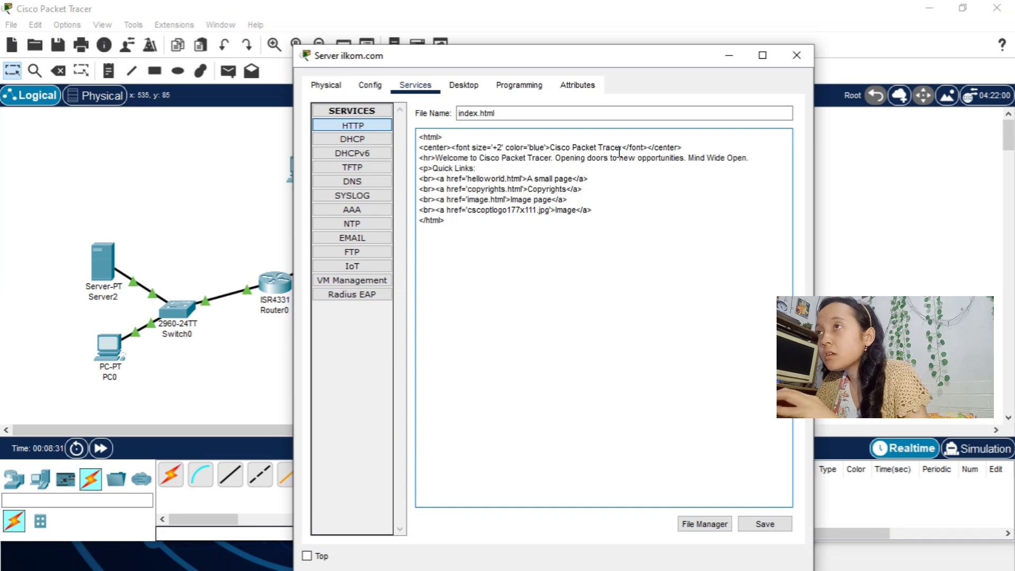
key(BackSpace)
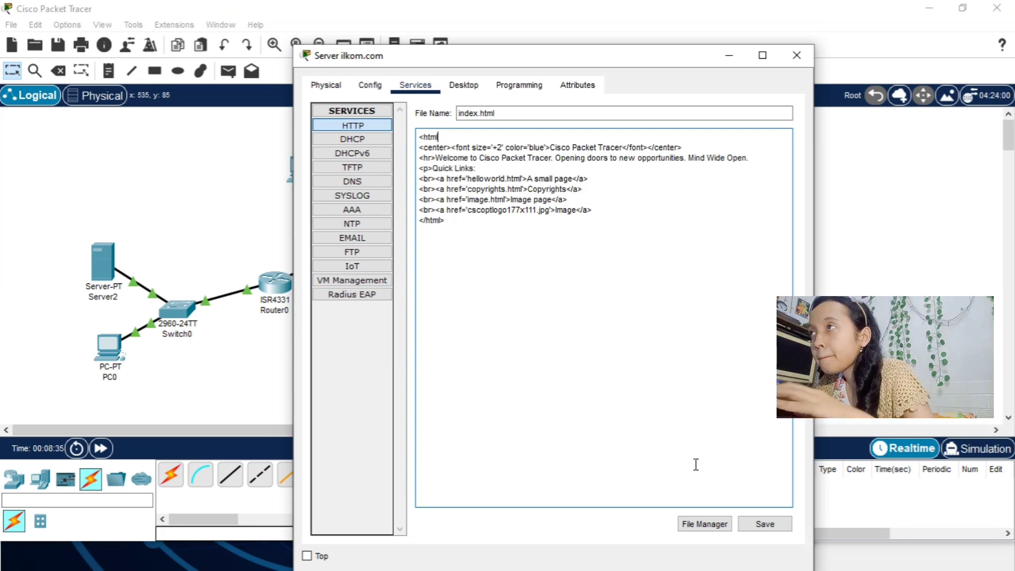
click(884, 259)
click(386, 163)
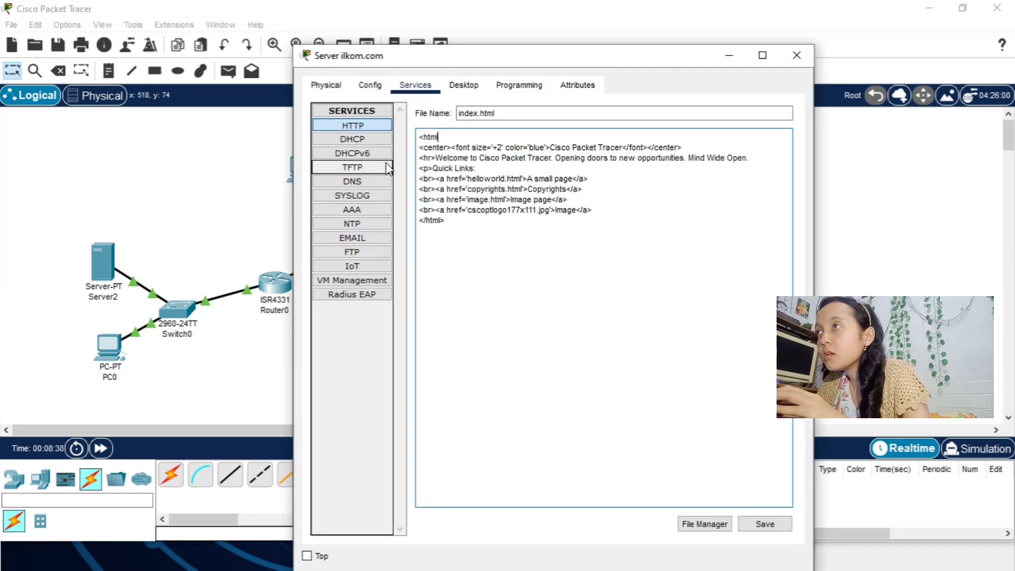
click(623, 147)
key(BackSpace)
key(BackSpace)
key(BackSpace)
key(BackSpace)
key(BackSpace)
key(BackSpace)
key(BackSpace)
key(BackSpace)
key(BackSpace)
key(BackSpace)
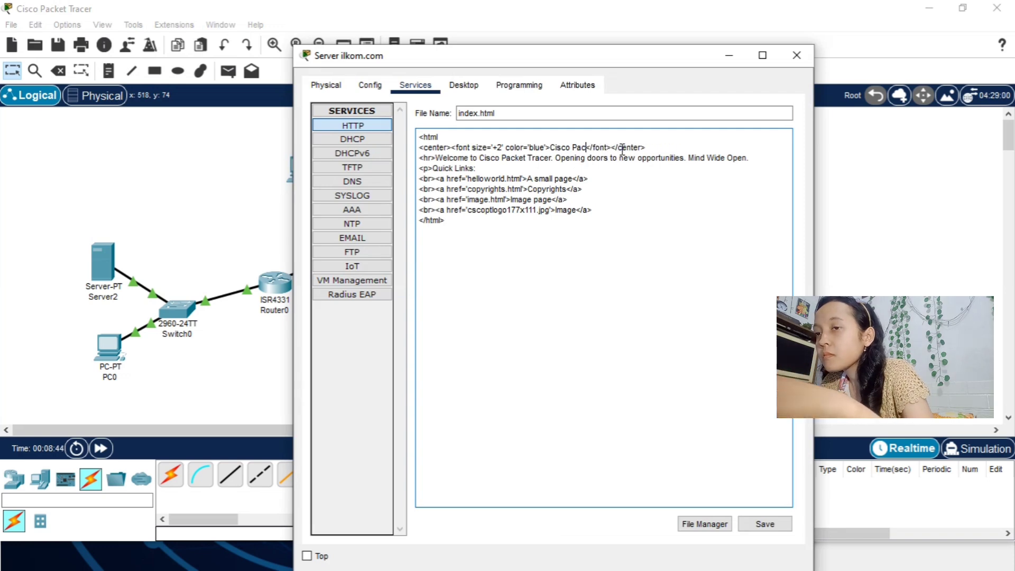
key(BackSpace)
key(BackSpace)
key(BackSpace)
key(BackSpace)
key(BackSpace)
key(BackSpace)
key(BackSpace)
key(BackSpace)
key(BackSpace)
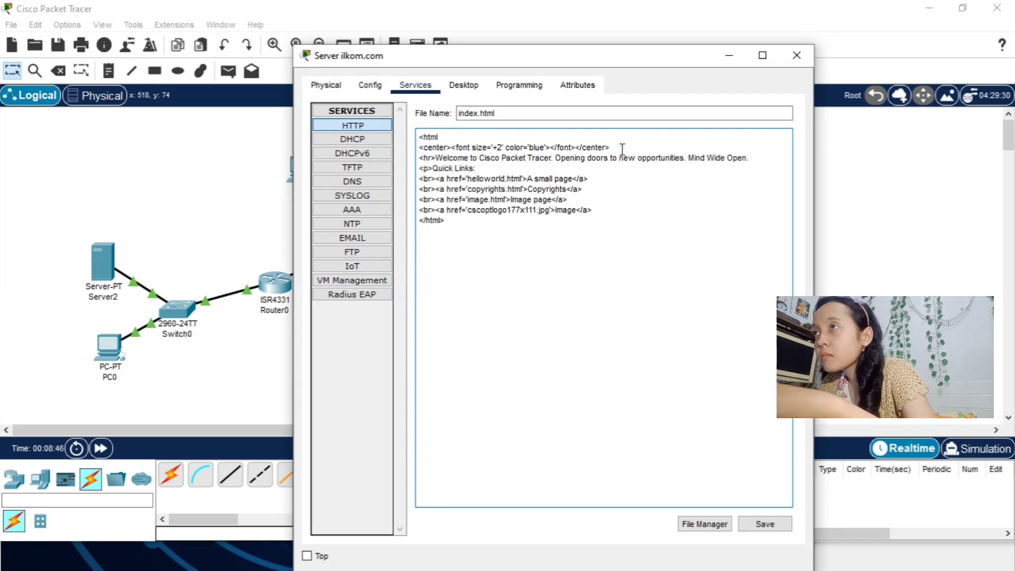
text(Hallo )
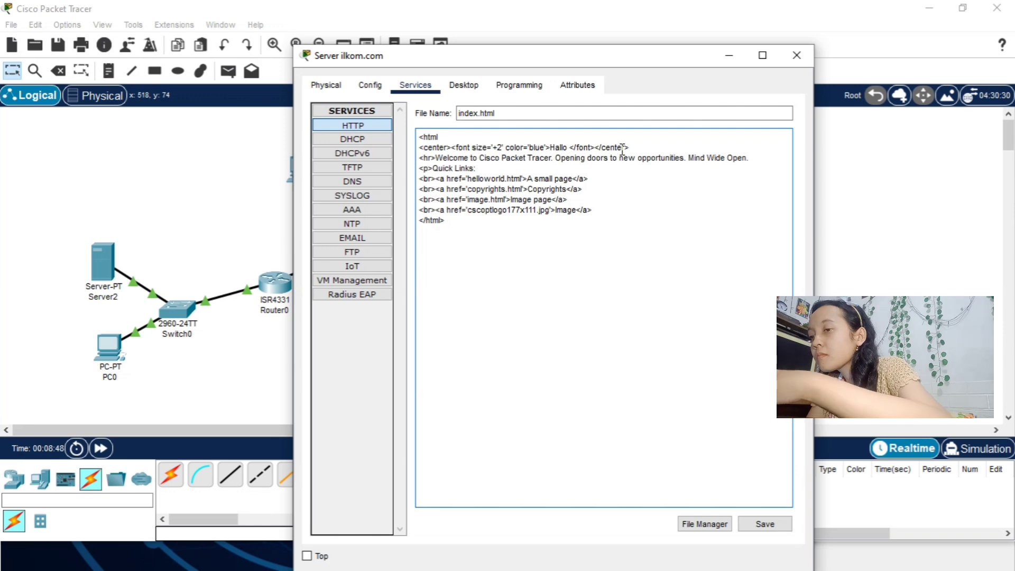
text(FIA)
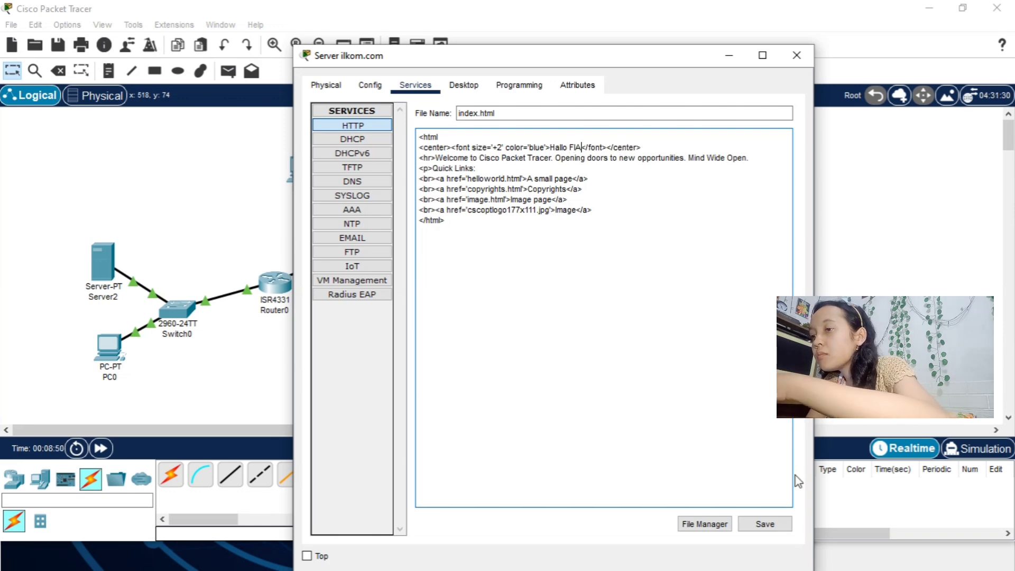
- Save the edited index.html over the existing file and close the Server ilkom.com window
click(766, 529)
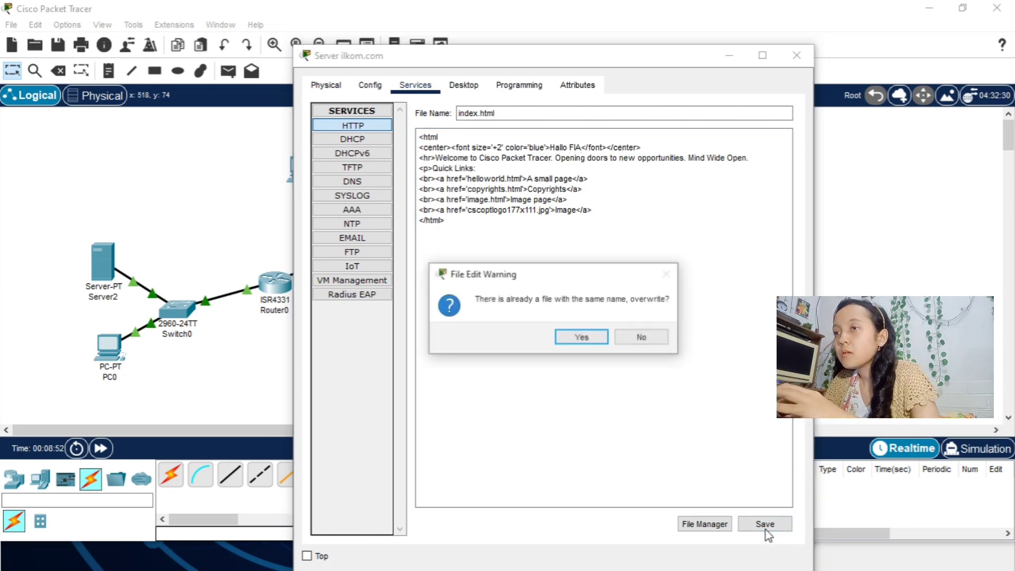
click(583, 338)
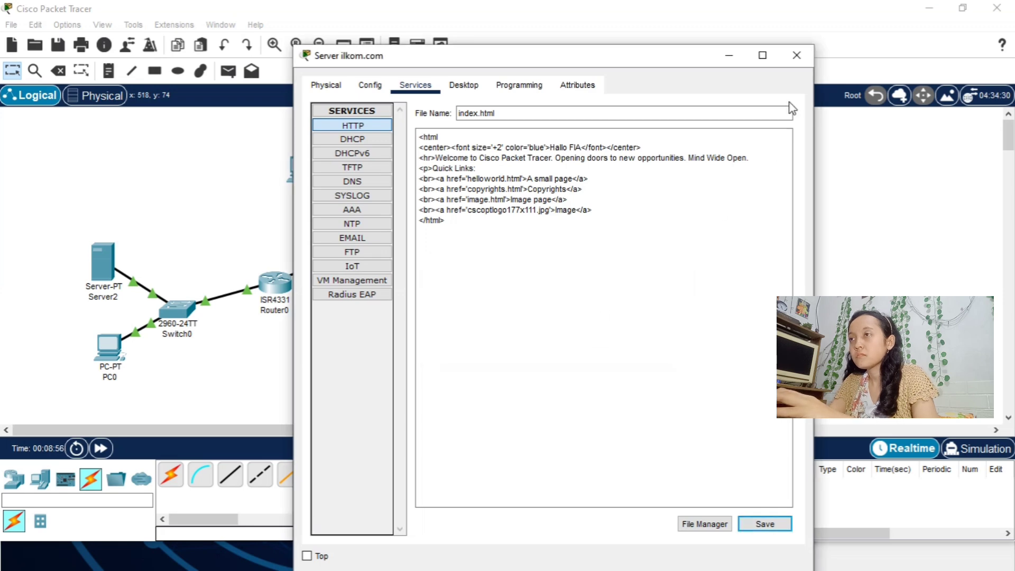
click(796, 55)
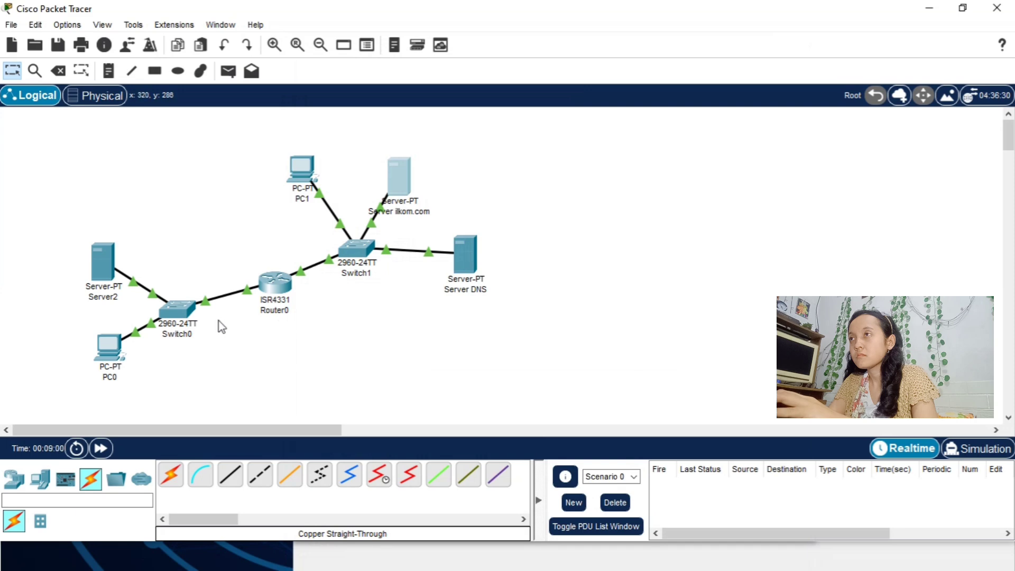
- Give PC0 the static IPv4 address 192.168.10.2 with subnet mask 255.255.255.0
click(115, 363)
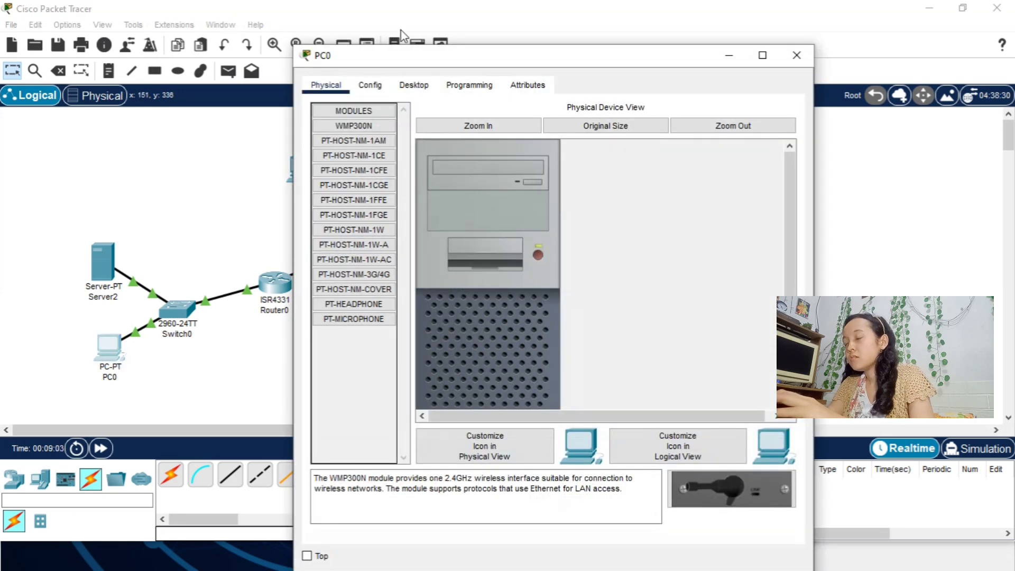
click(405, 91)
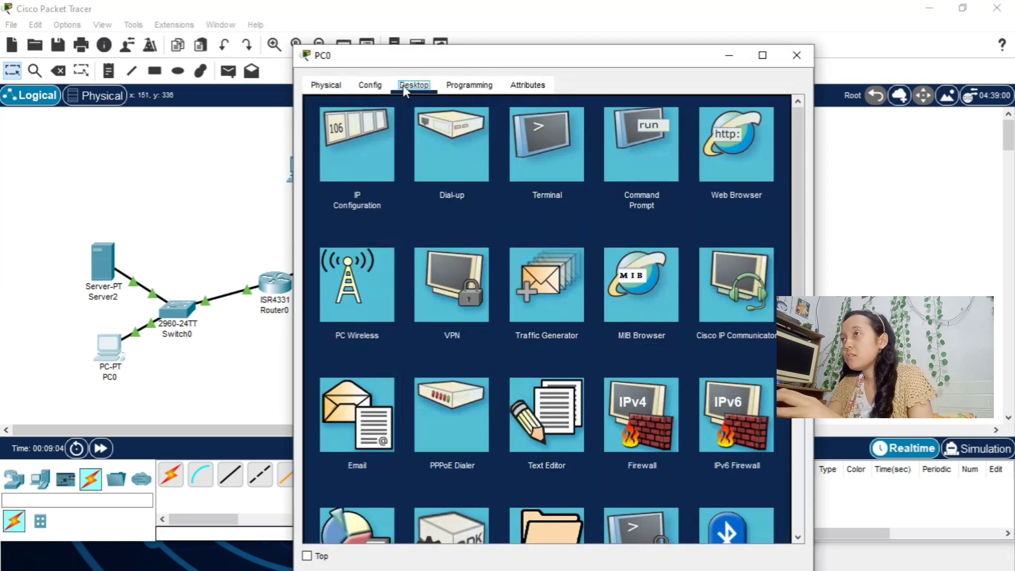
click(373, 143)
click(557, 193)
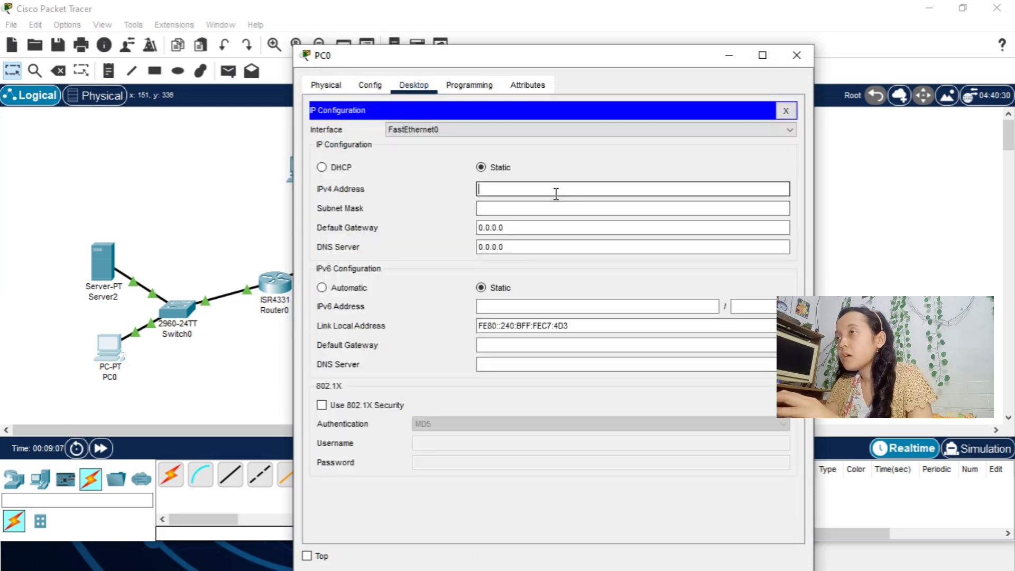
text(192.)
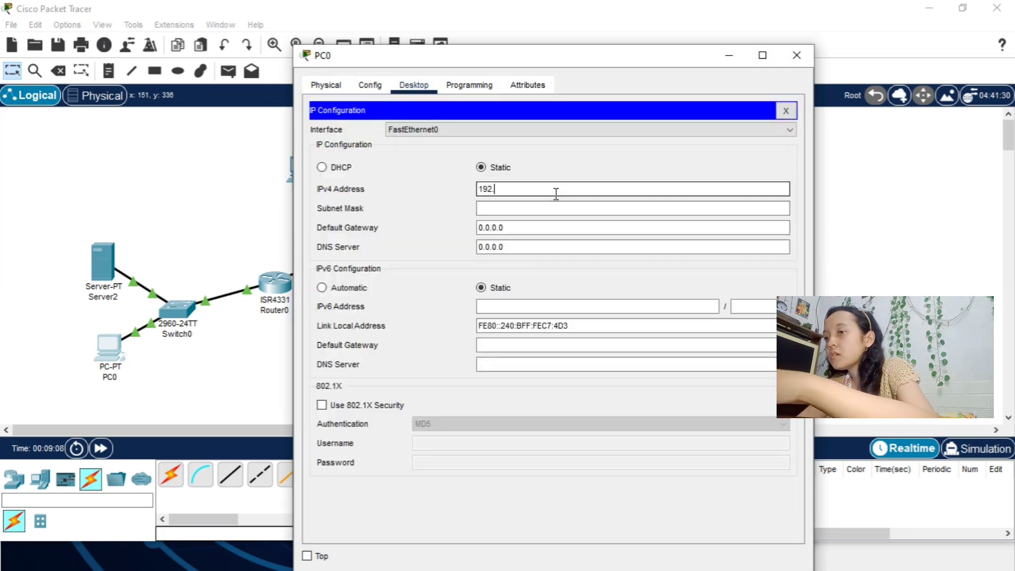
text(168.)
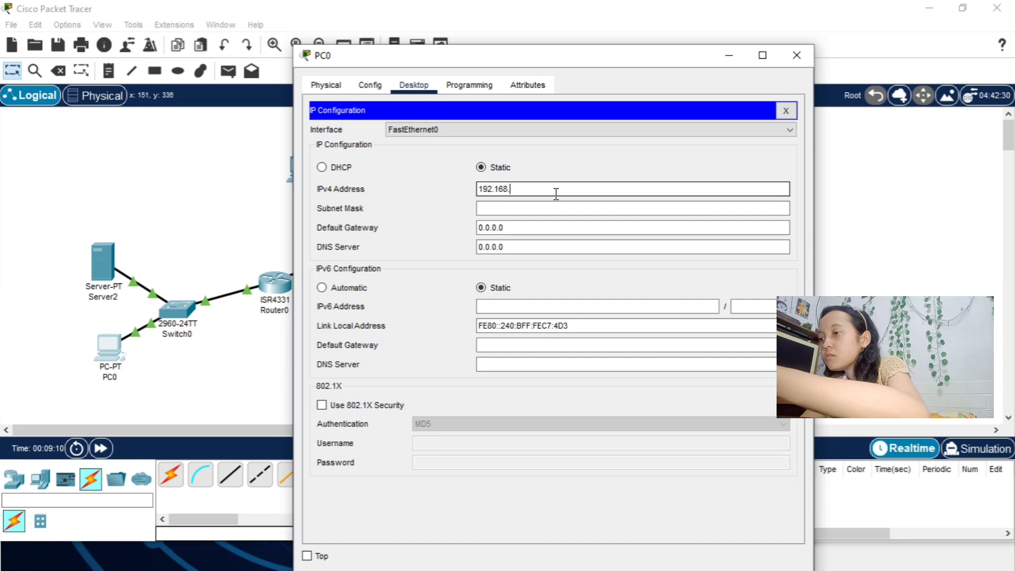
text(10.2)
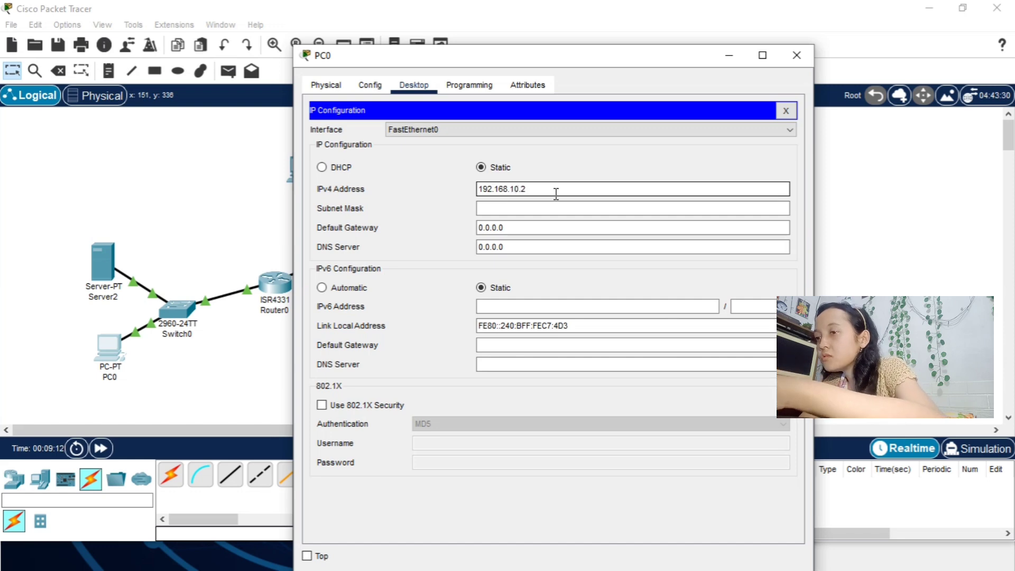
key(Tab)
- Set PC0's default gateway to 192.168.10.1
click(553, 227)
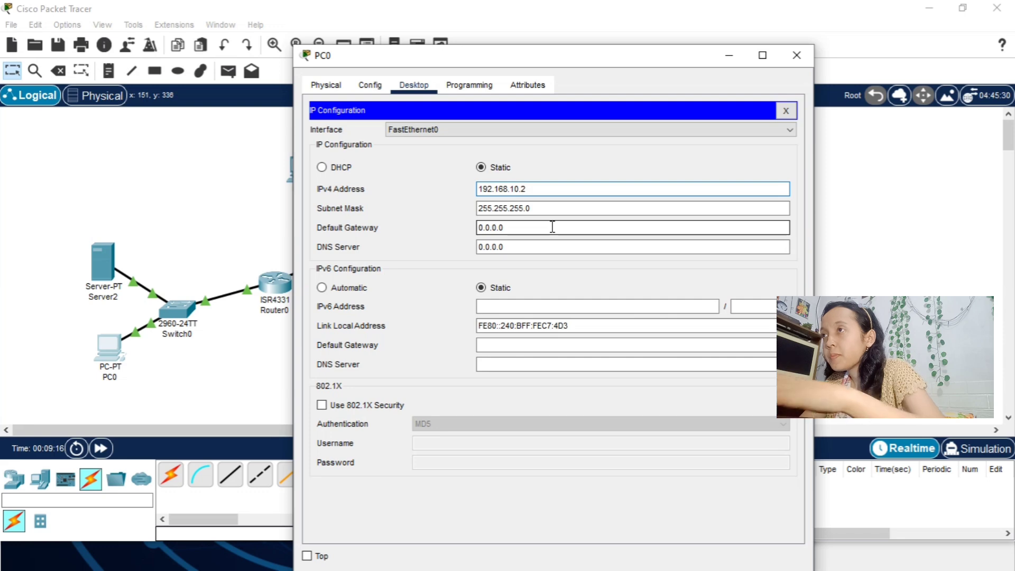
click(505, 228)
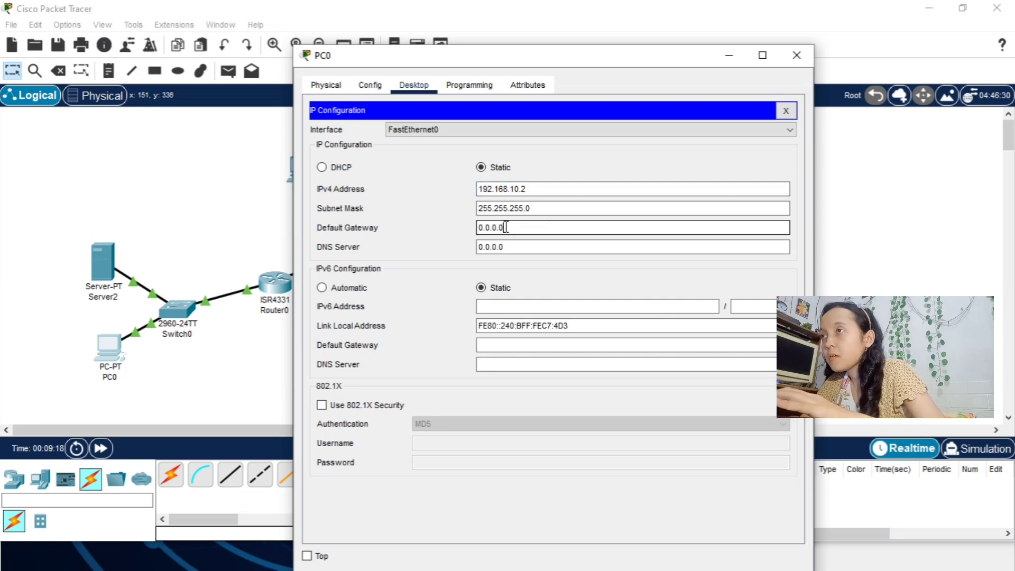
key(BackSpace)
key(BackSpace)
key(BackSpace)
key(BackSpace)
key(BackSpace)
key(BackSpace)
text(192)
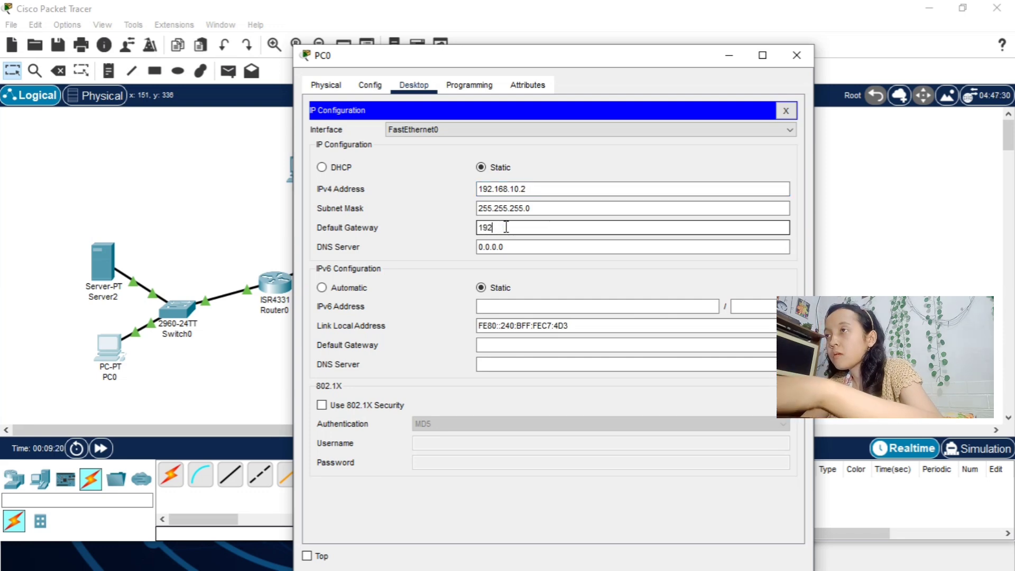
text(.168)
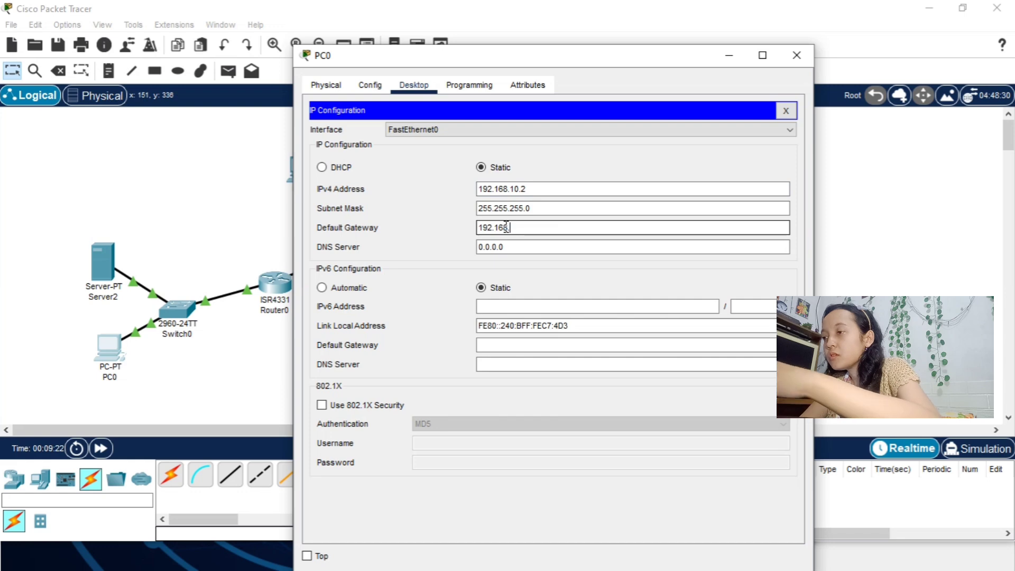
text(.10.1)
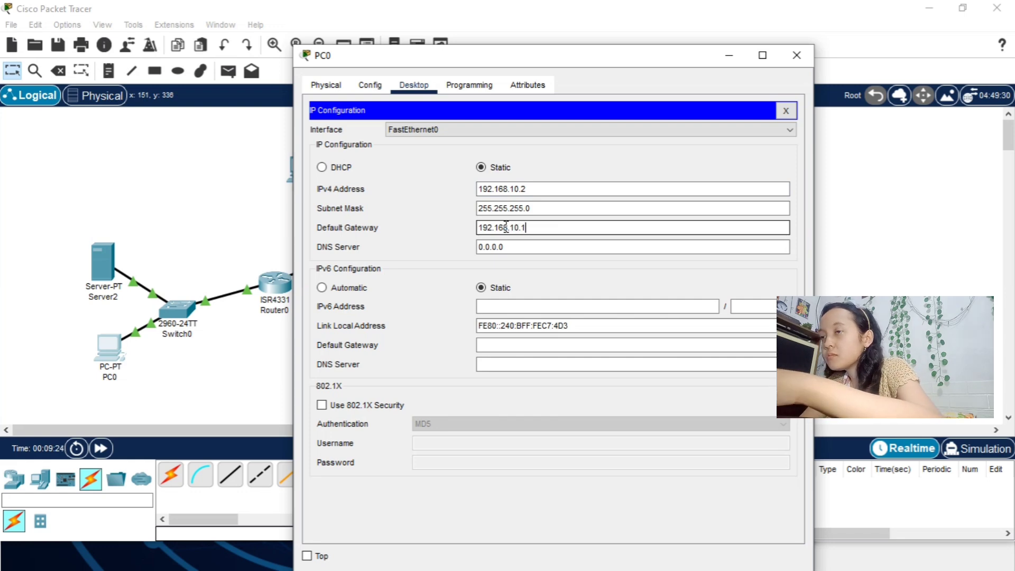
- Set PC0's DNS server to 192.168.20.2 and close its configuration window
click(523, 247)
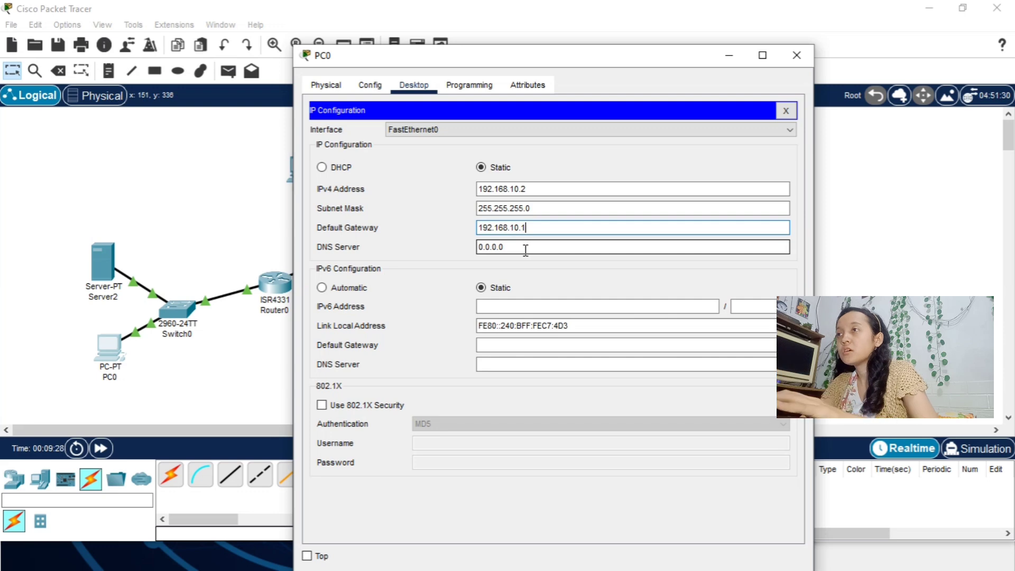
click(523, 246)
key(BackSpace)
key(BackSpace)
key(BackSpace)
key(BackSpace)
key(BackSpace)
key(BackSpace)
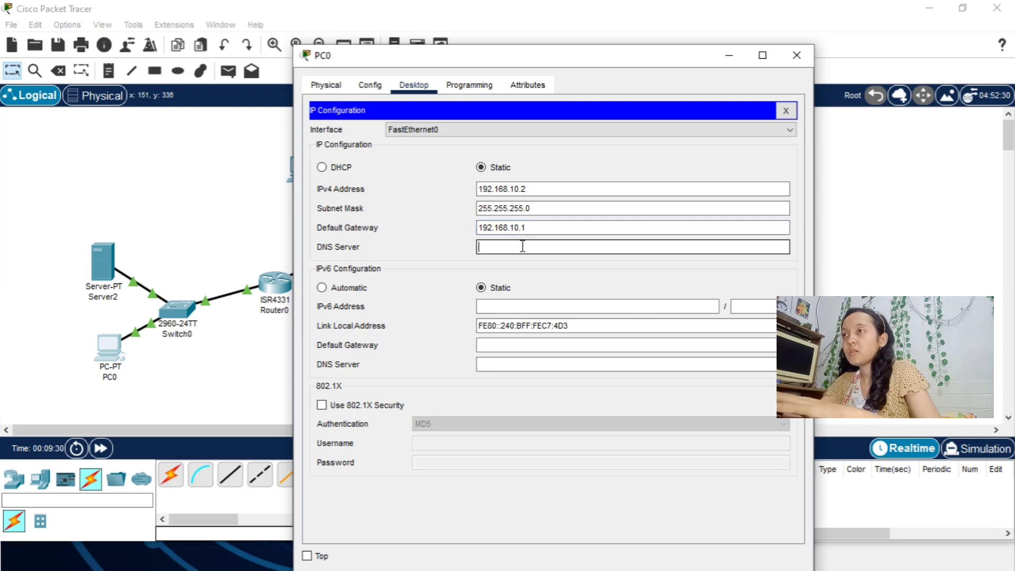
text(192.1)
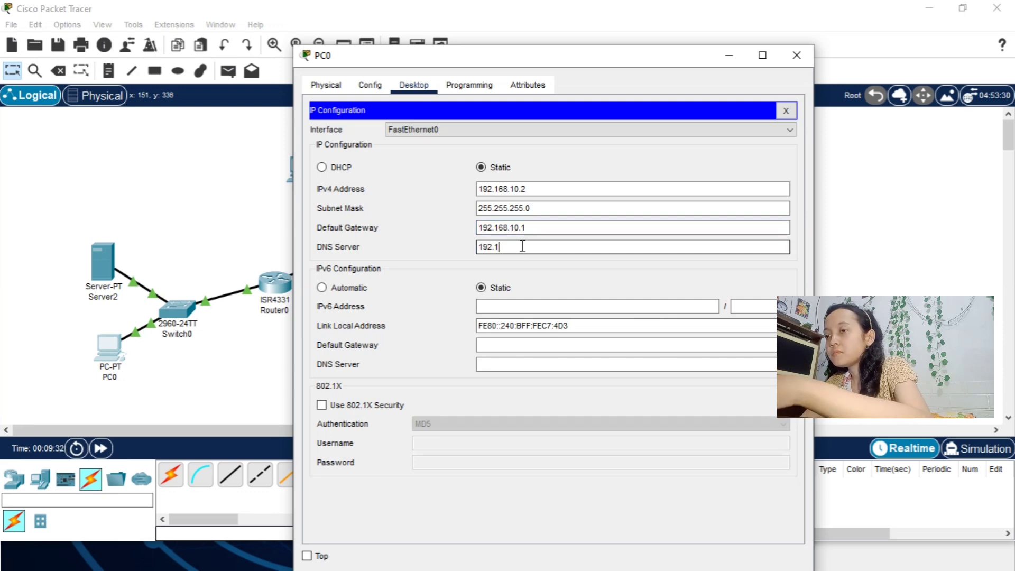
text(68.20.2)
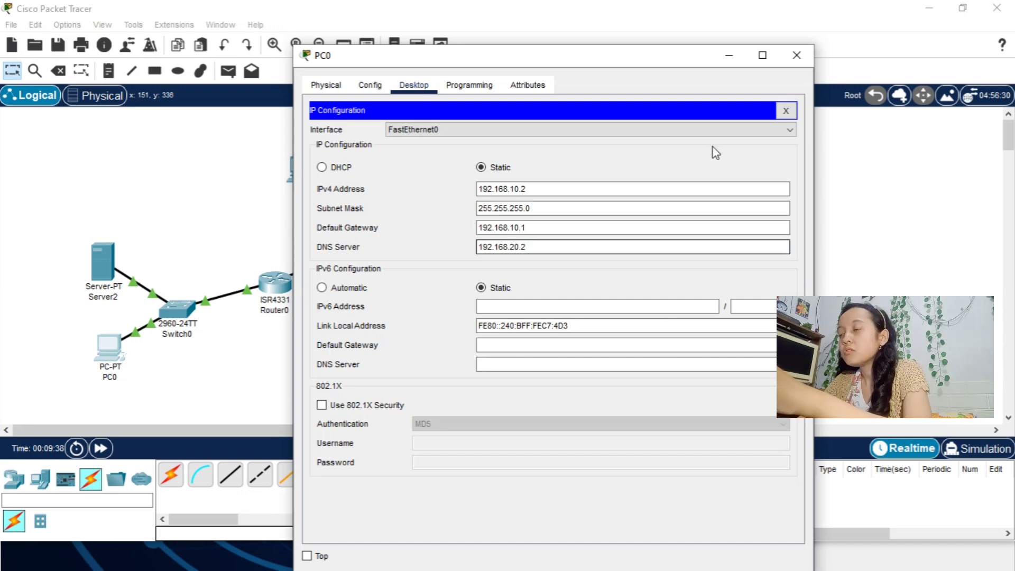
click(797, 56)
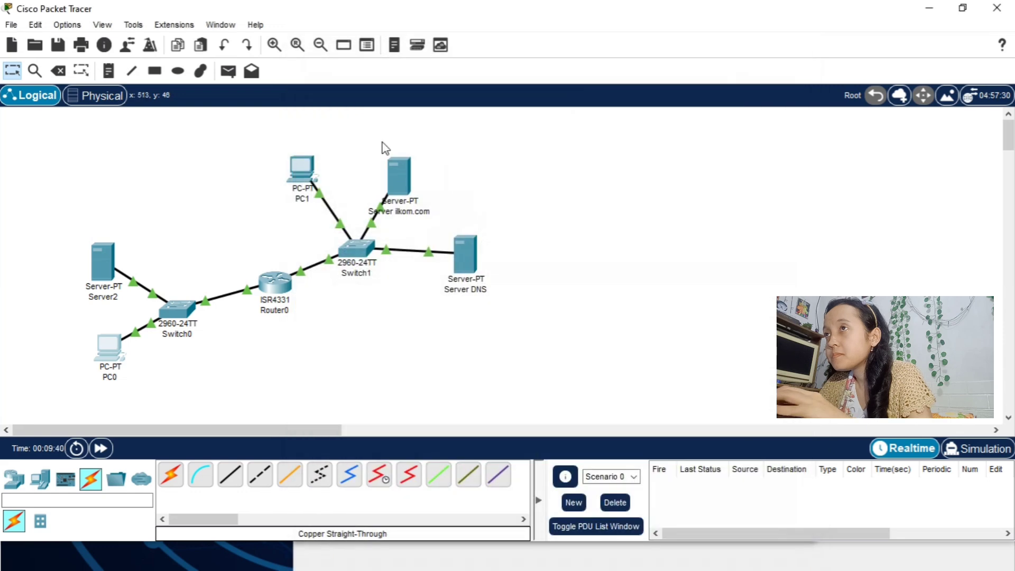
- Give Server2 the static IPv4 address 192.168.10.3 with subnet mask 255.255.255.0
click(116, 274)
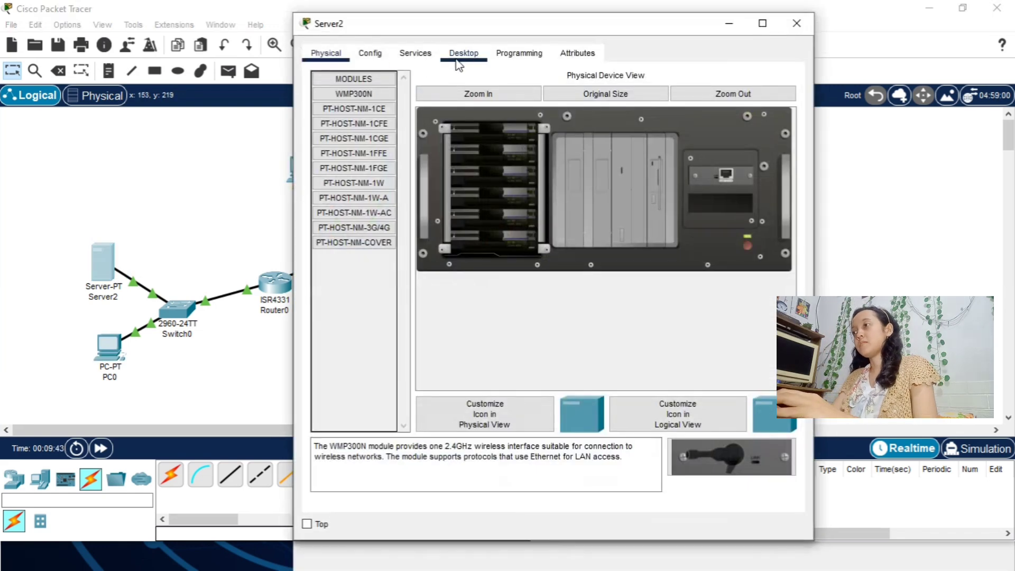
click(458, 63)
click(365, 103)
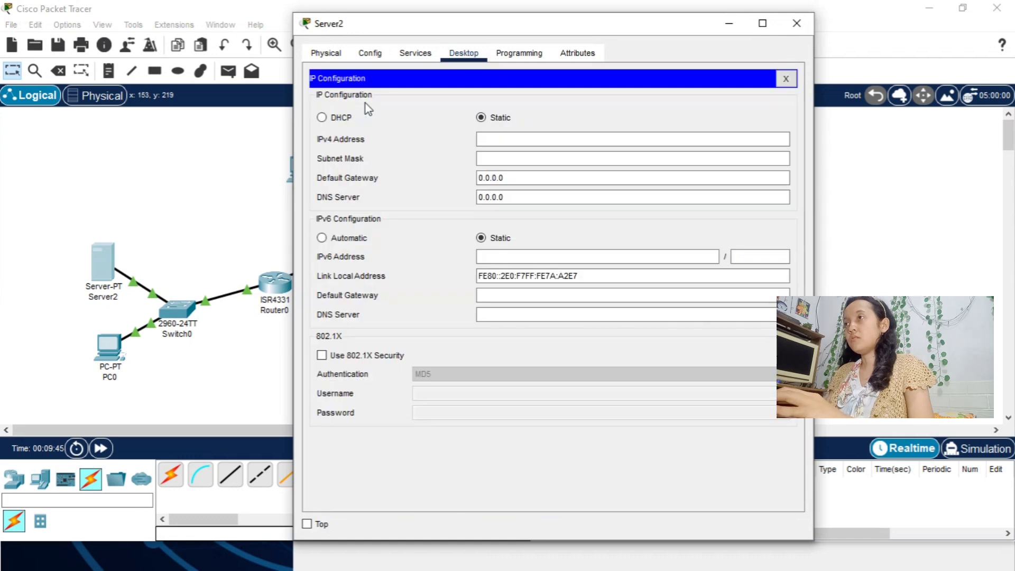
click(499, 144)
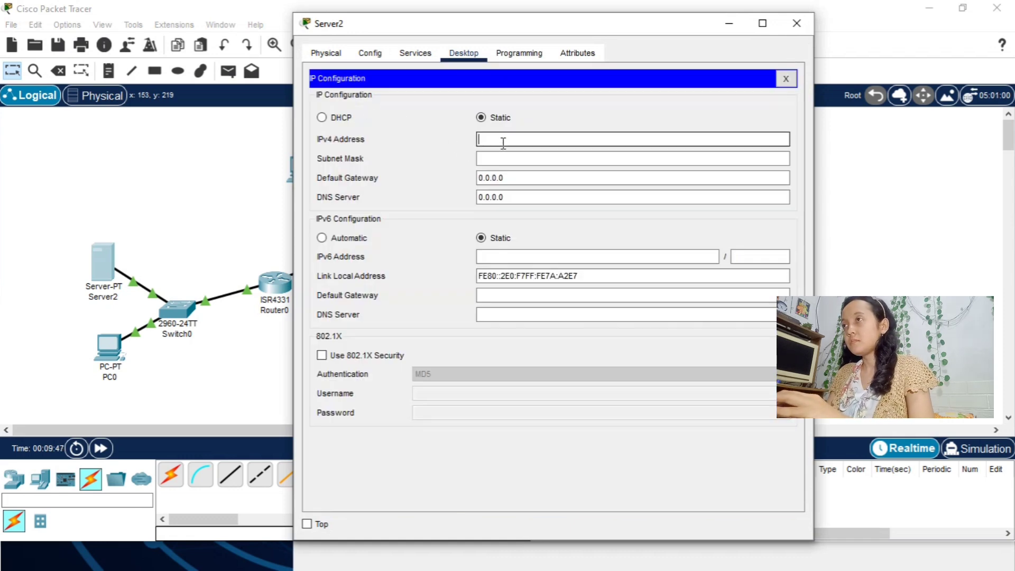
text(192.1)
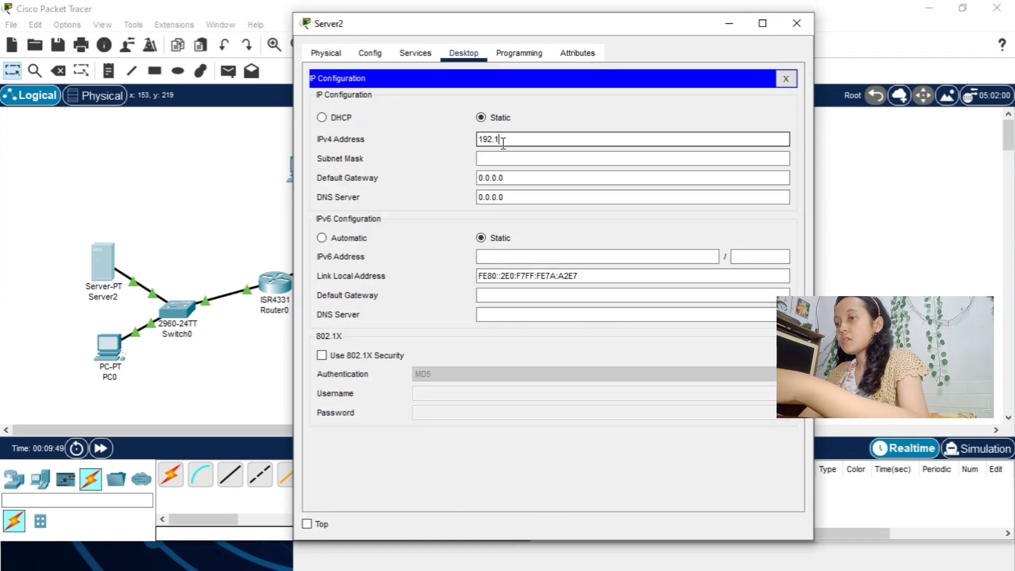
text(68.)
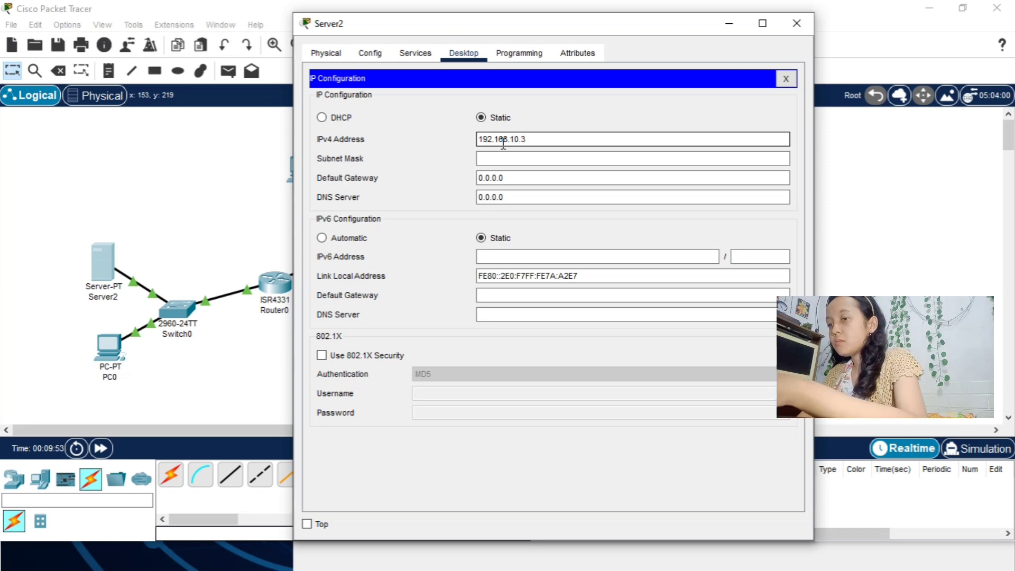
text(10.3)
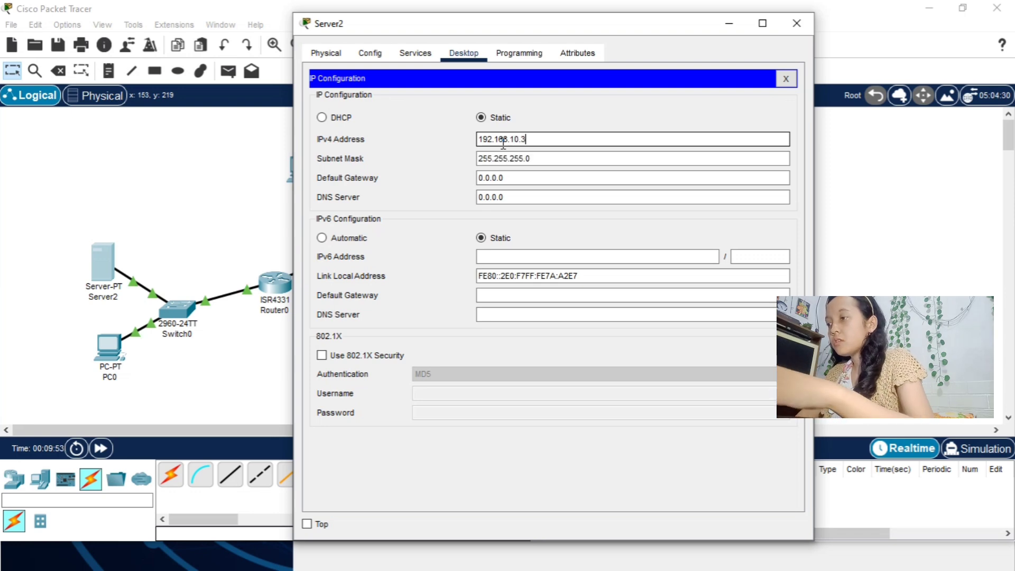
- Set Server2's default gateway to 192.168.10.1
double_click(503, 178)
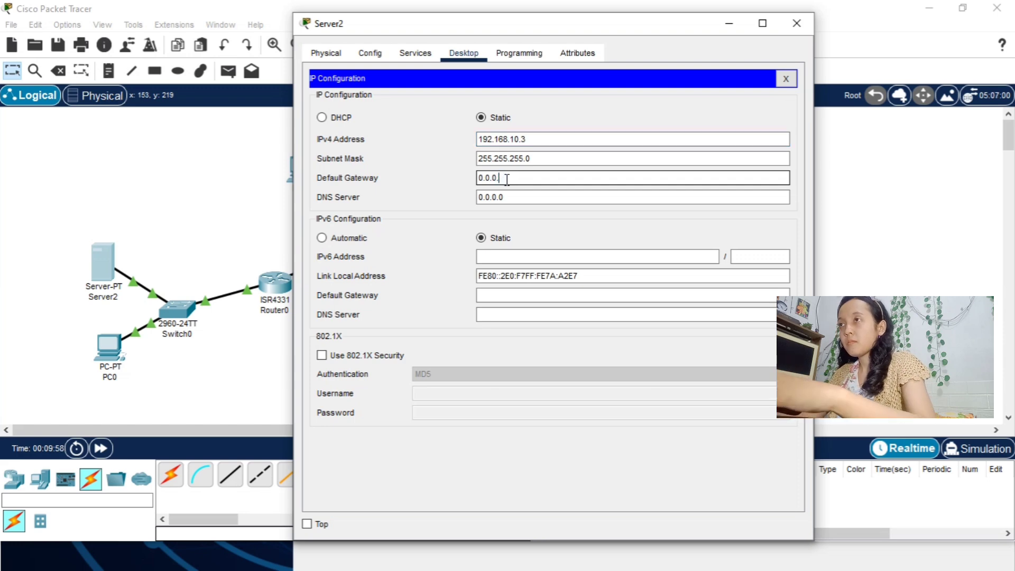
key(BackSpace)
key(BackSpace)
key(BackSpace)
key(BackSpace)
key(BackSpace)
key(BackSpace)
text(192.1)
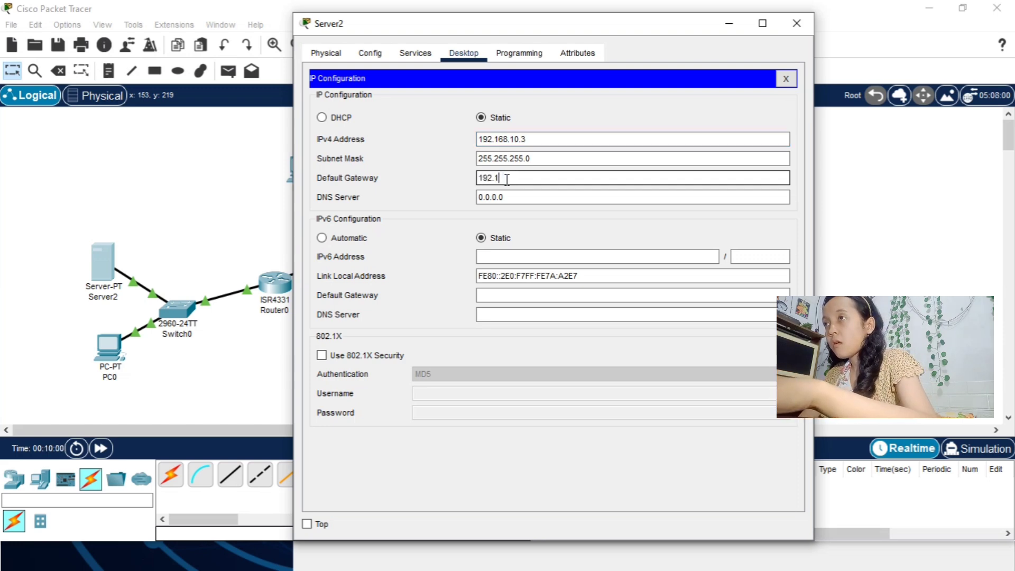
text(68.20)
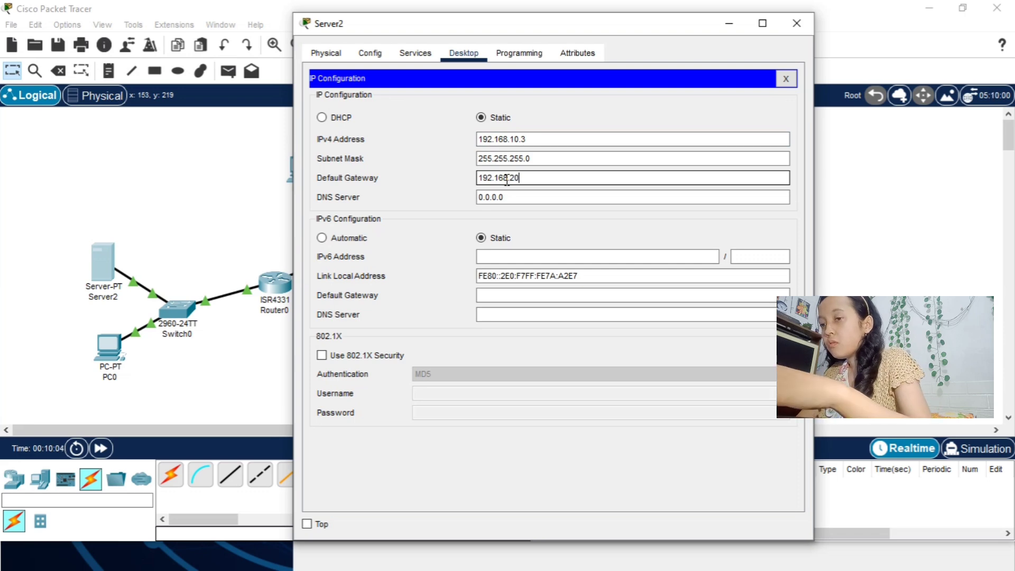
key(BackSpace)
key(BackSpace)
text(10.1)
- Set Server2's DNS server to 192.168.20.2 and close its configuration window
click(514, 197)
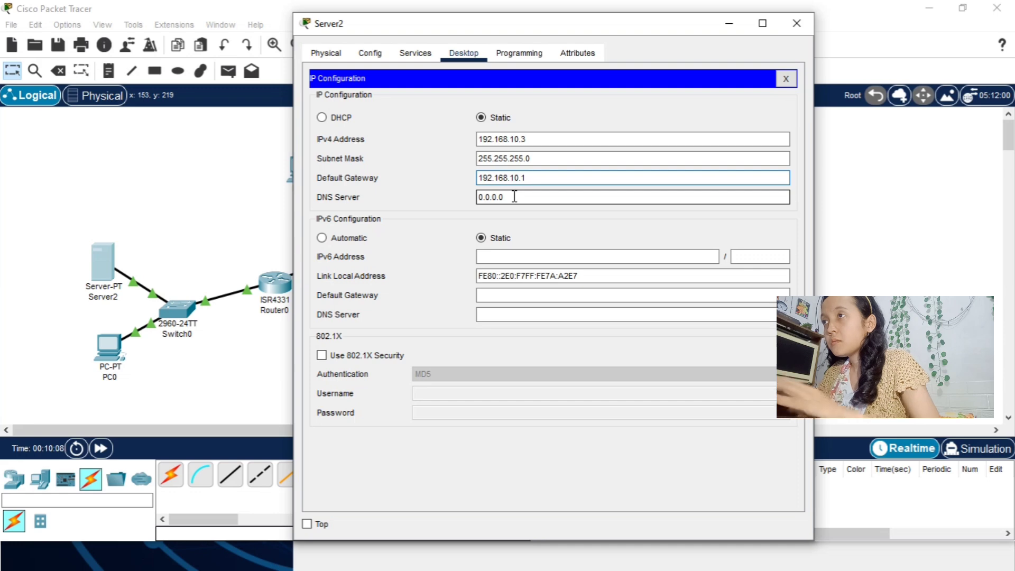
double_click(514, 196)
key(BackSpace)
key(BackSpace)
key(BackSpace)
key(BackSpace)
key(BackSpace)
key(BackSpace)
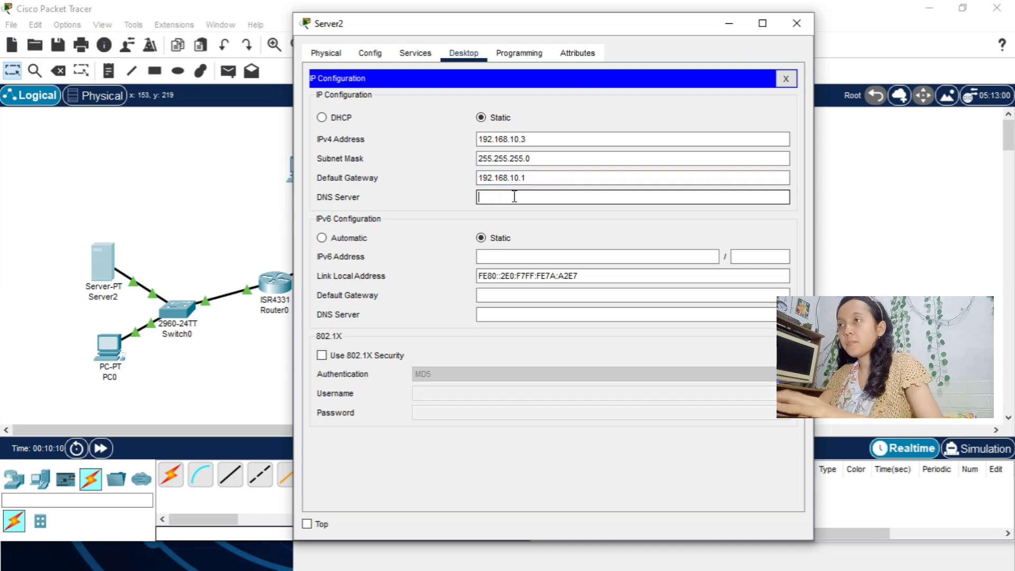
text(192.168.2)
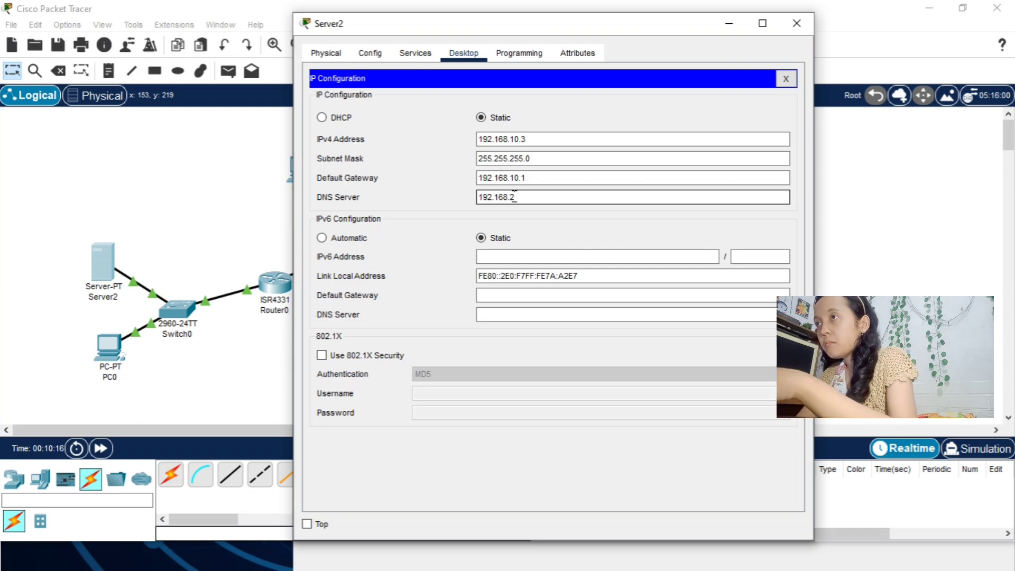
text(0.2)
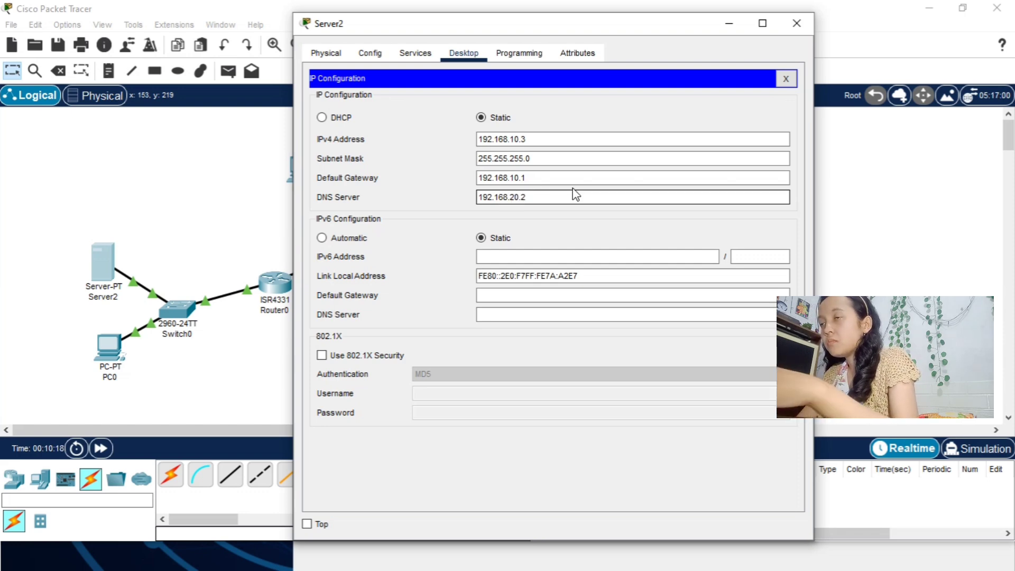
click(799, 25)
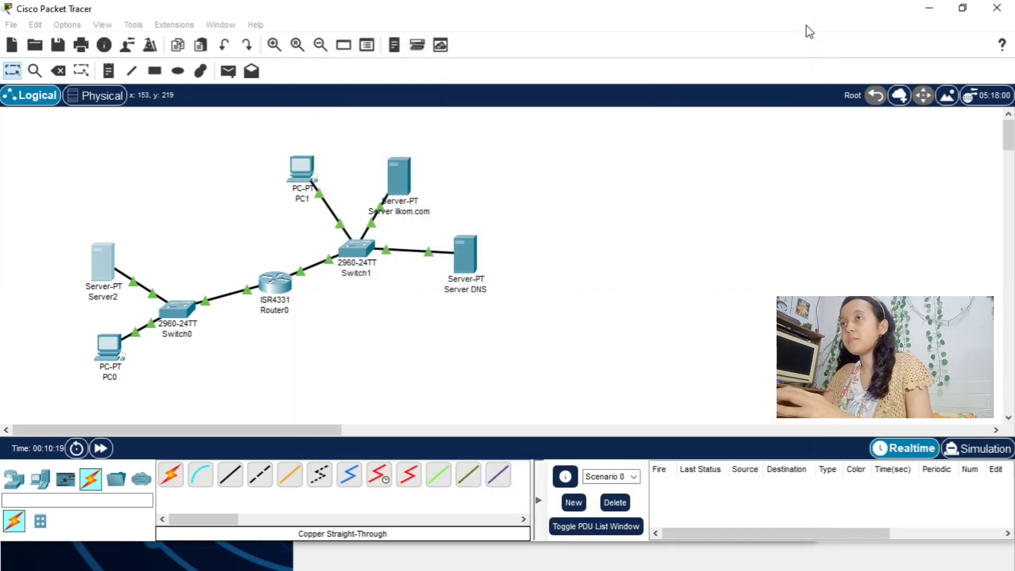
- Rename Server2 on the workspace as Server Pendilkom.com
click(112, 298)
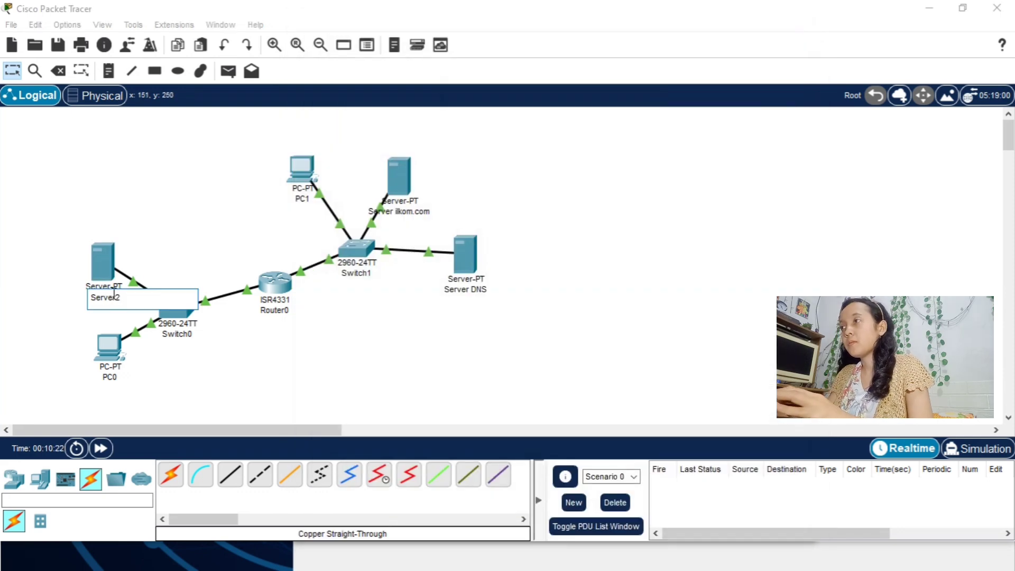
click(127, 296)
key(BackSpace)
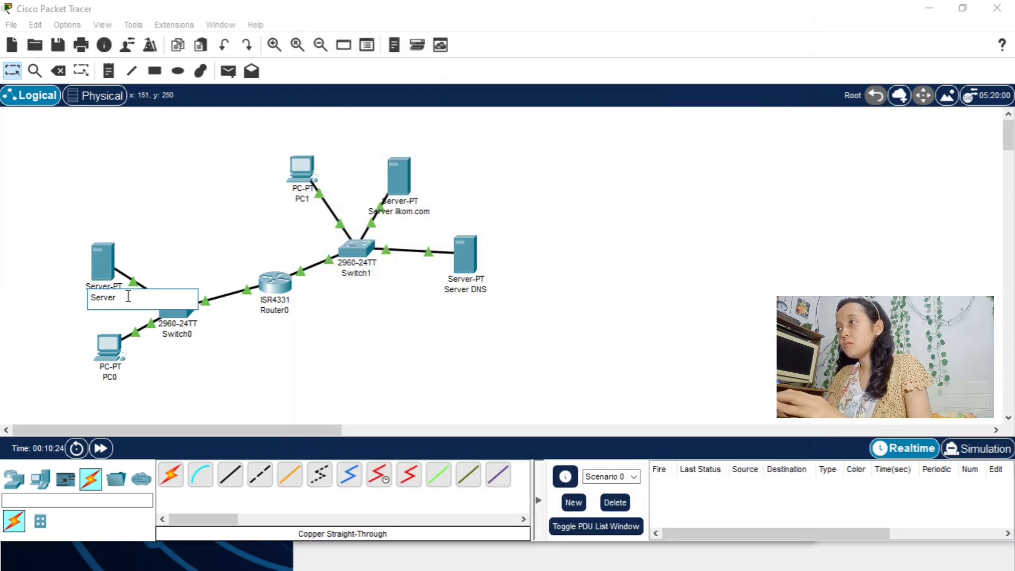
text(Pe)
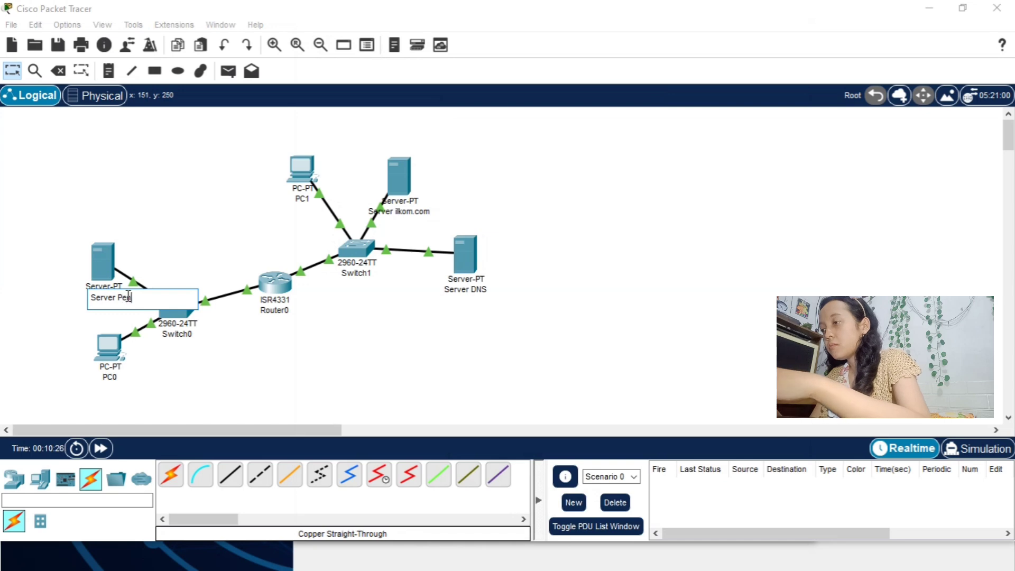
text(ndilkom.com)
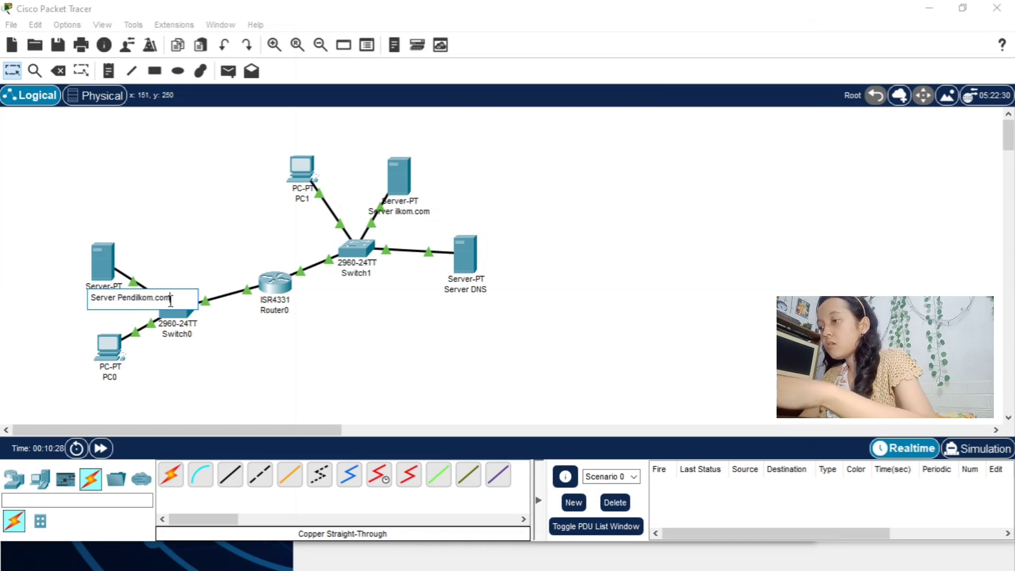
key(Return)
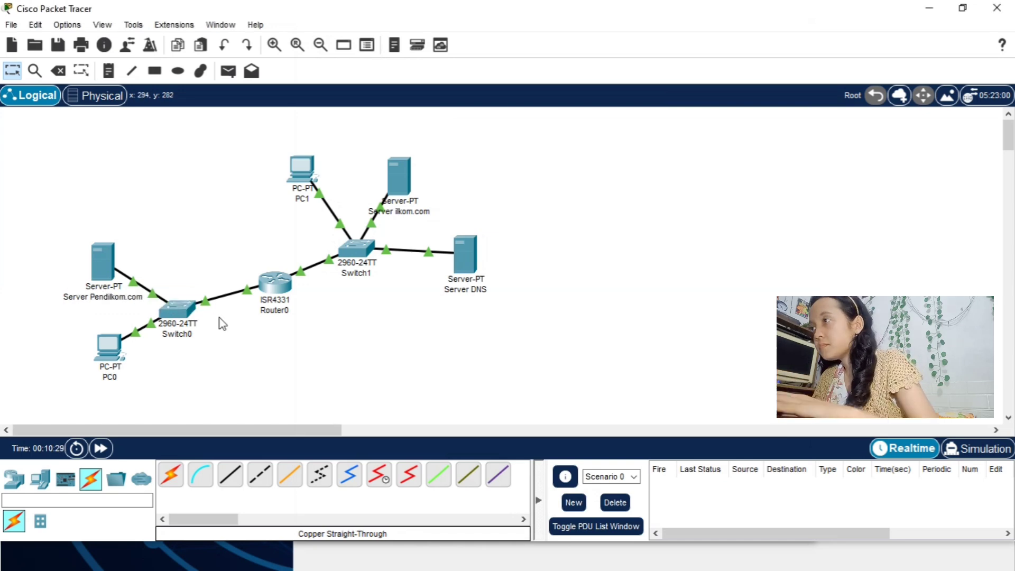
- Add an A record named pendilkom.com with address 192.168.20.3 to Server DNS's DNS service and minimize its window
click(465, 254)
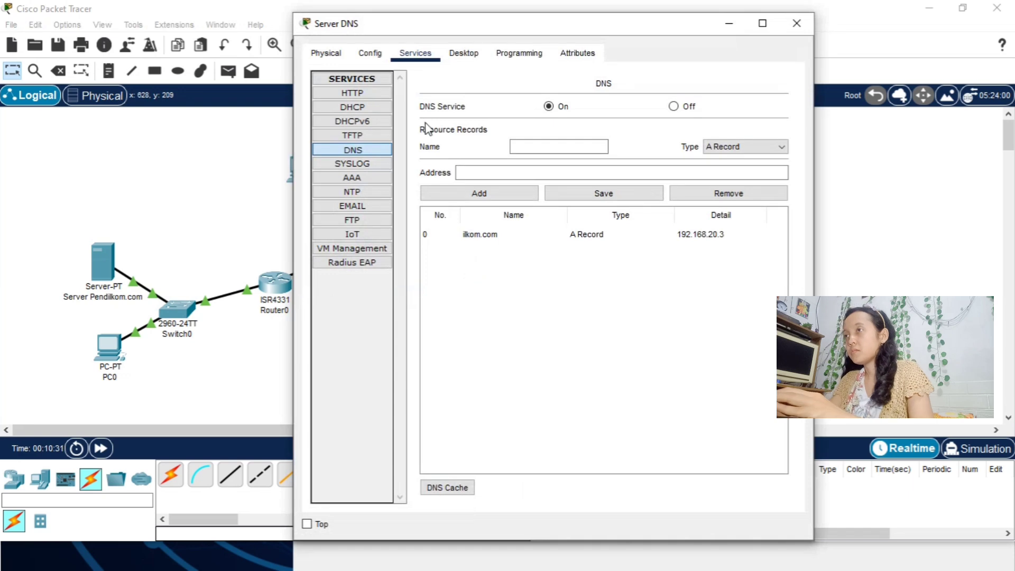
click(535, 147)
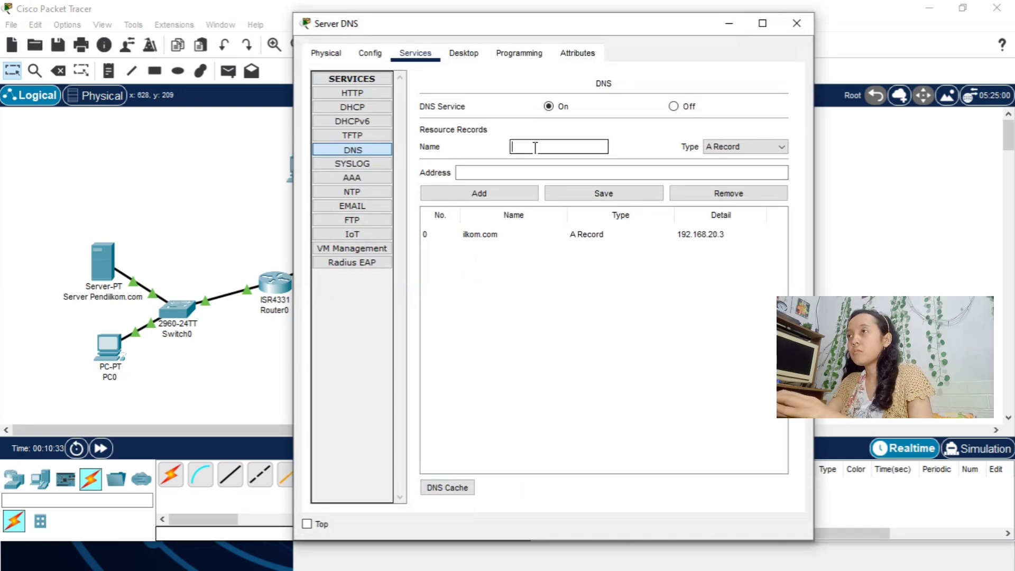
text(p)
key(BackSpace)
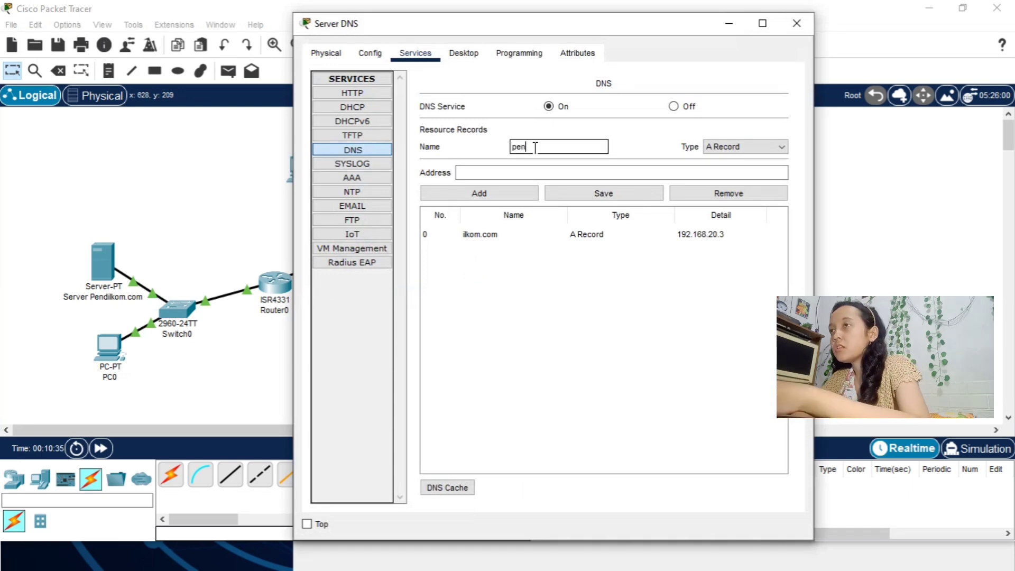
text(ndikom)
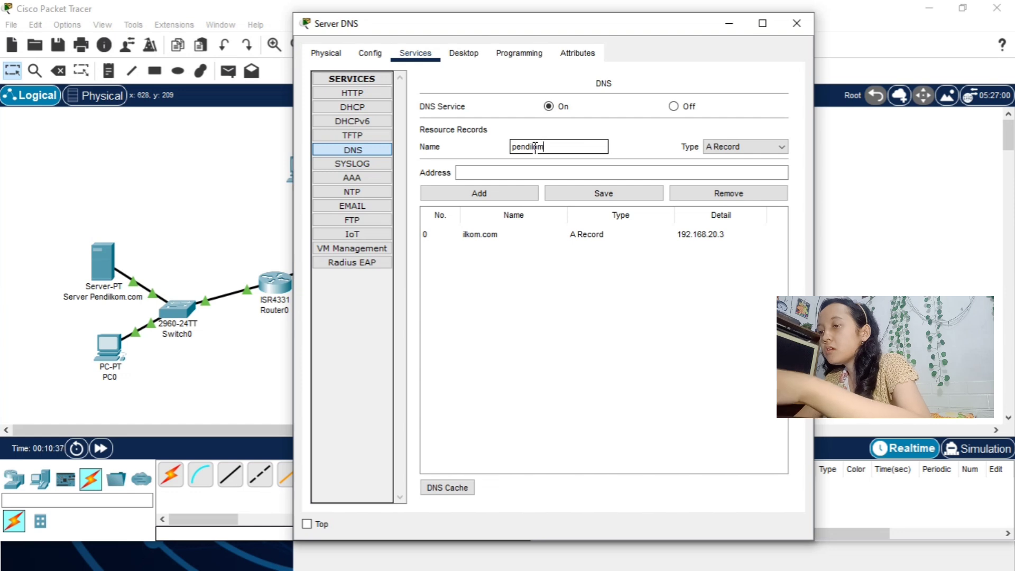
text(.com)
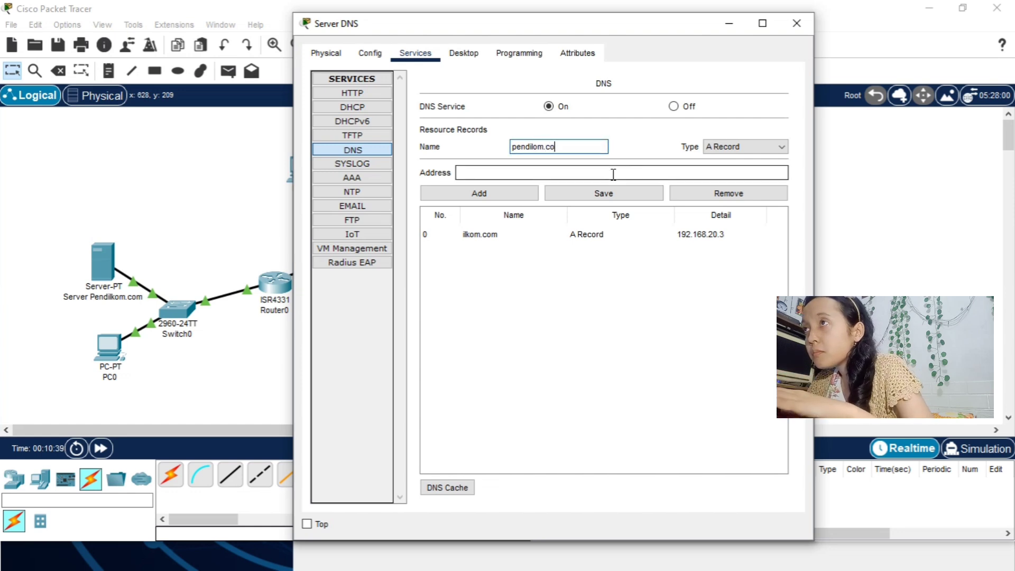
click(537, 148)
text(k)
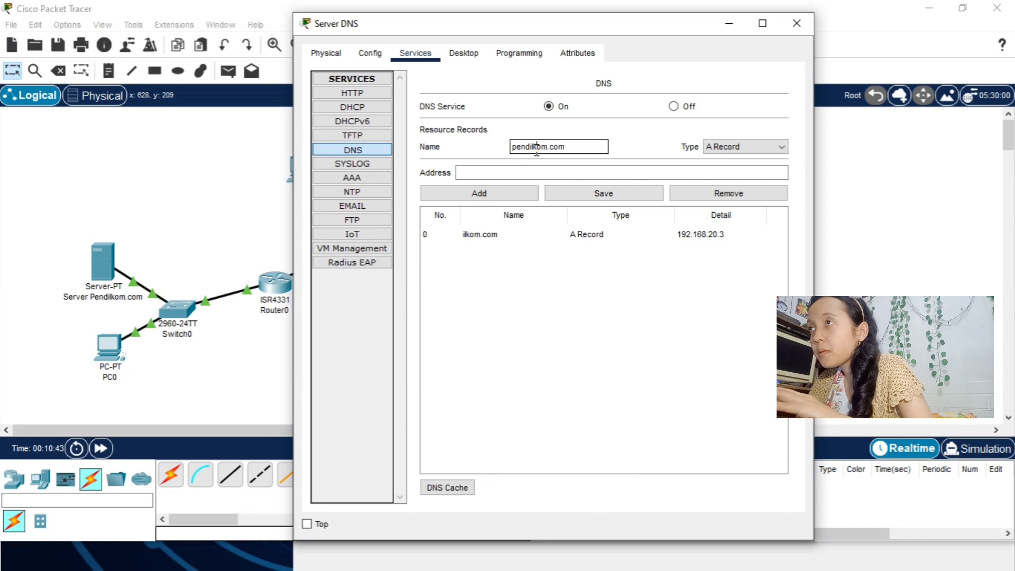
click(551, 170)
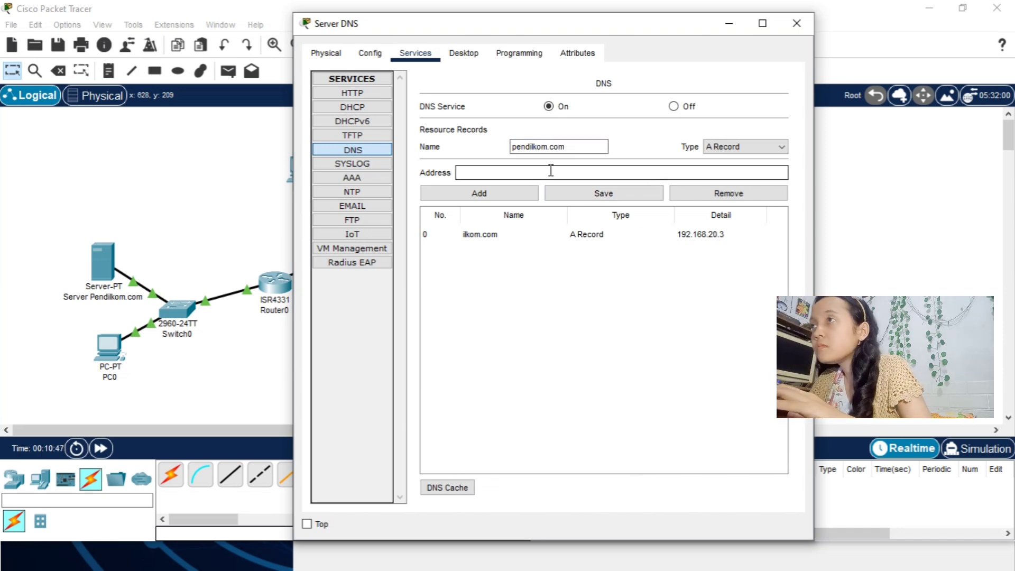
text(192.1)
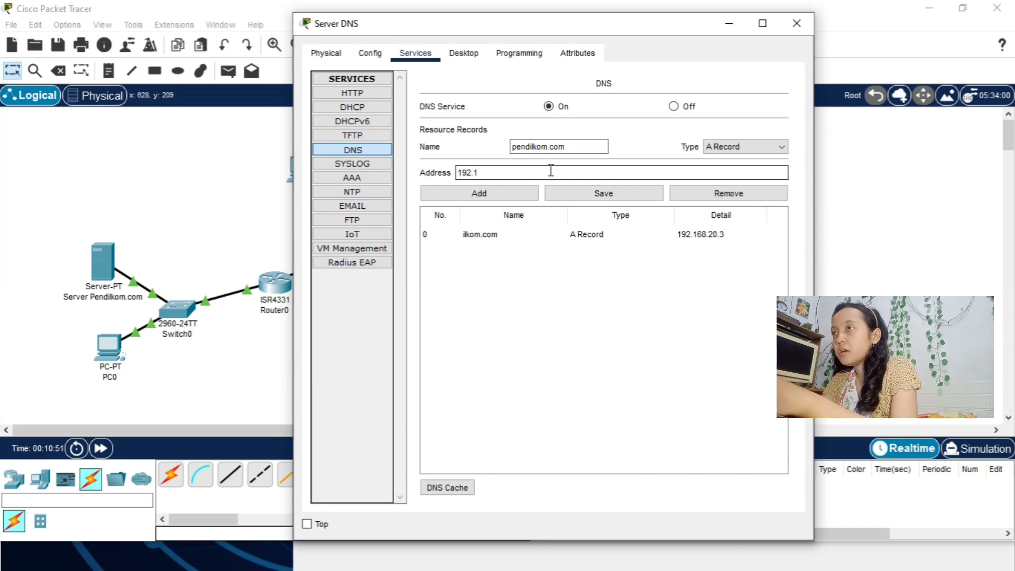
text(68.20)
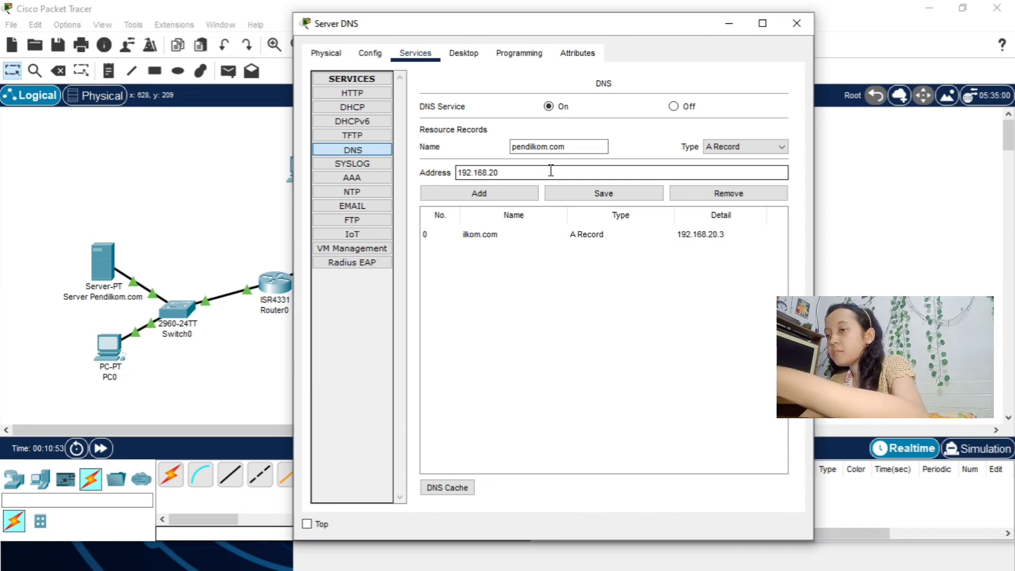
text(.3)
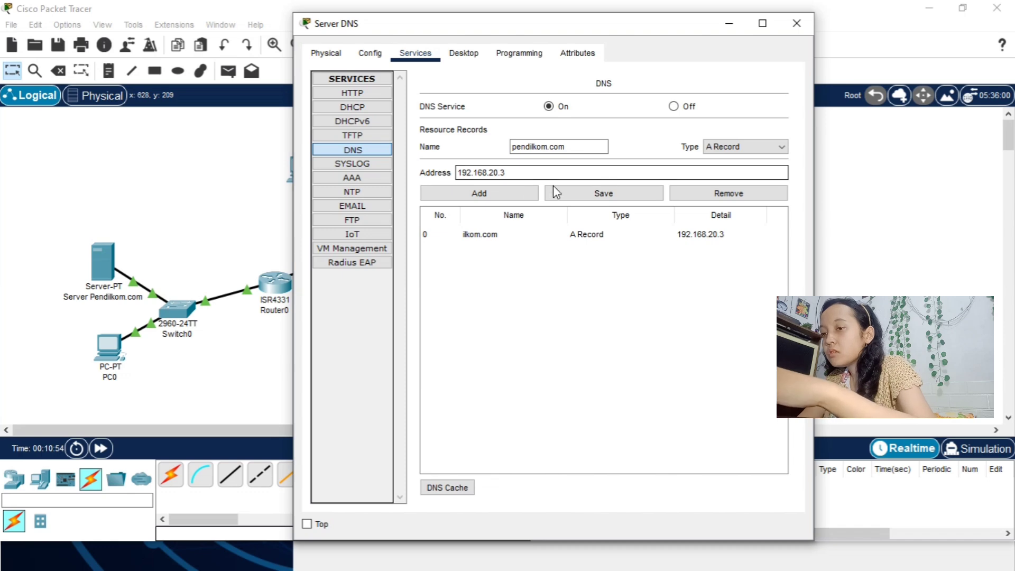
click(516, 194)
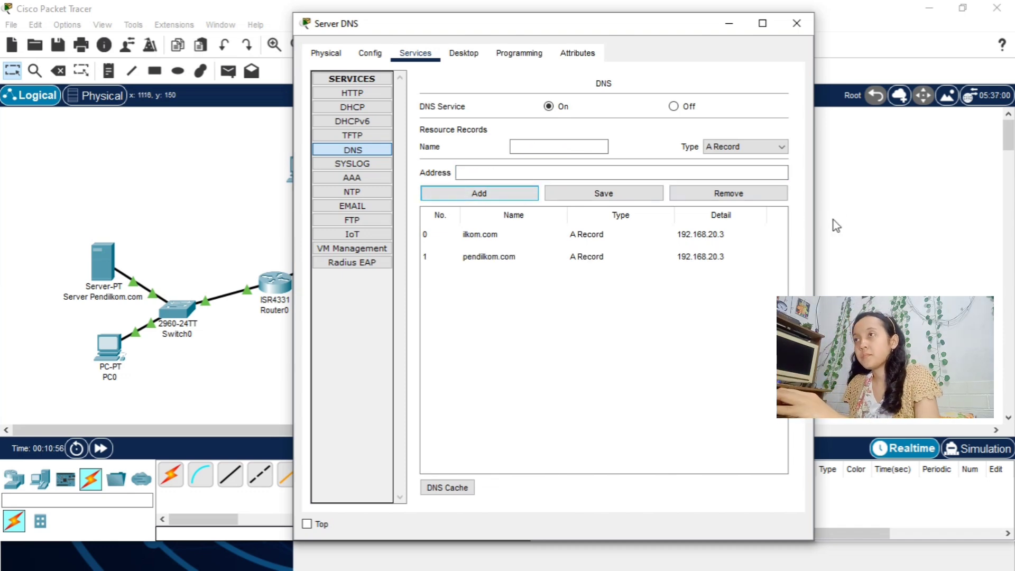
click(730, 24)
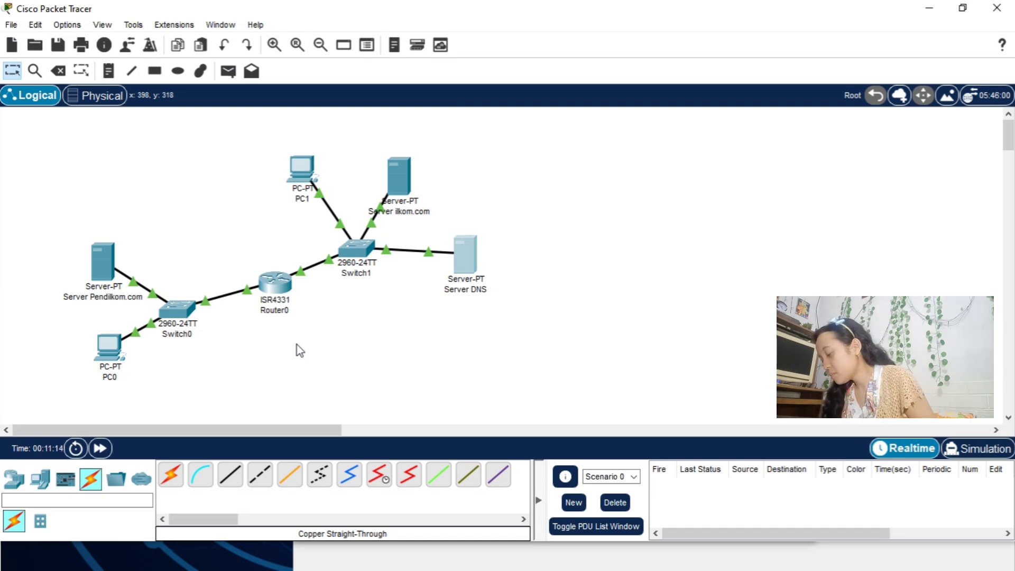
- Ping 192.168.20.4 from PC0's Command Prompt to test connectivity to the other network
click(110, 349)
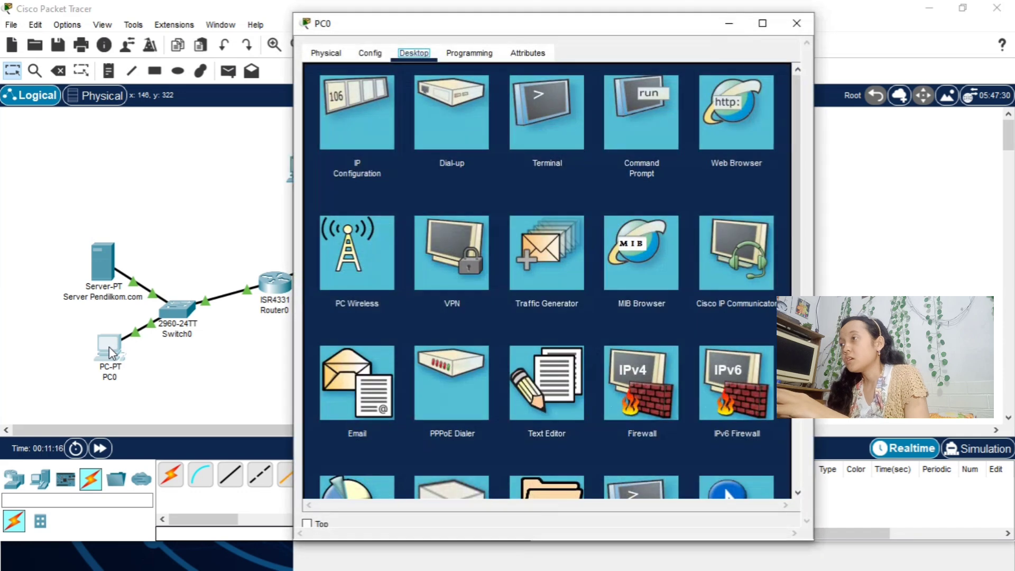
click(642, 126)
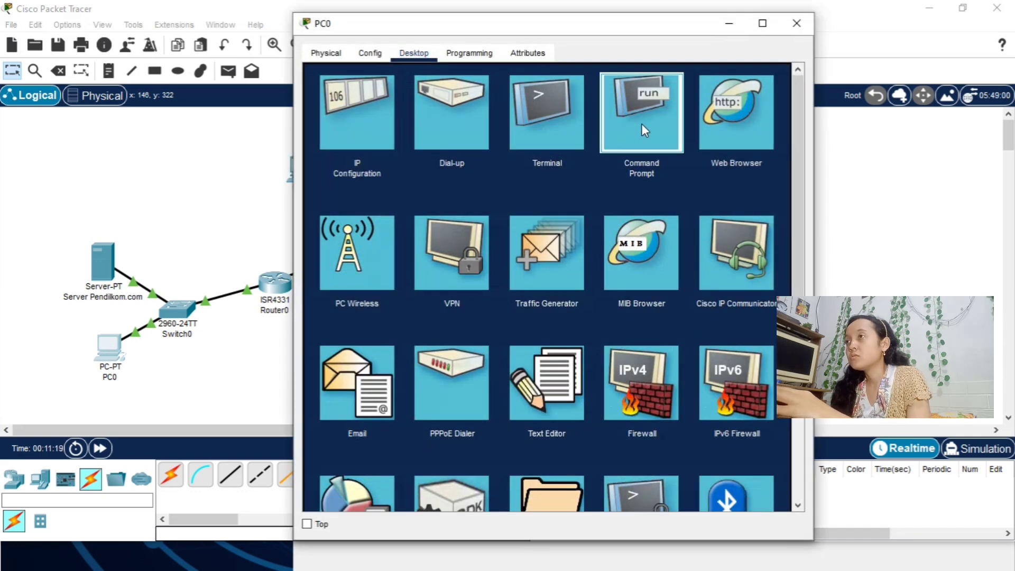
text(p)
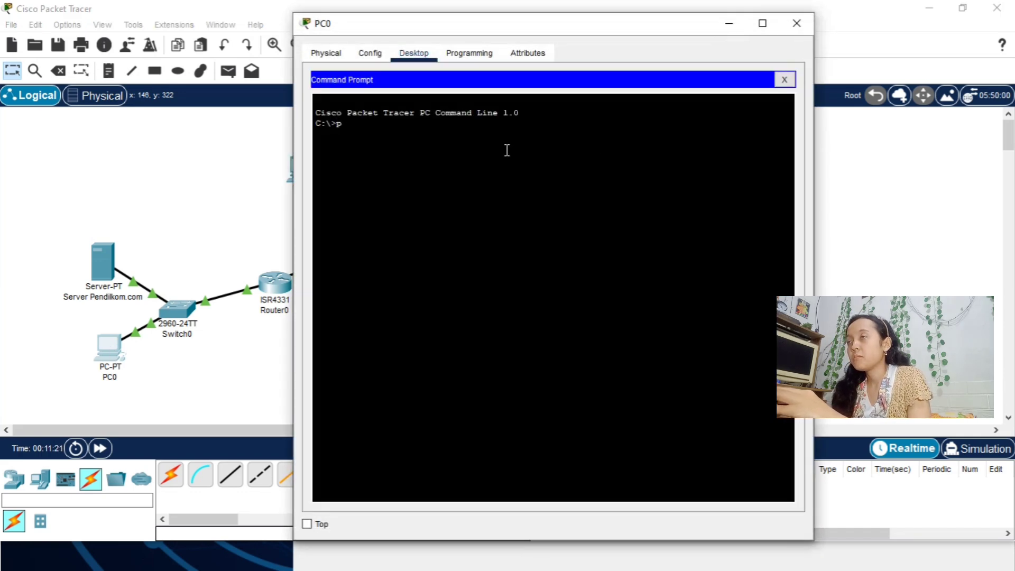
text(ing 19)
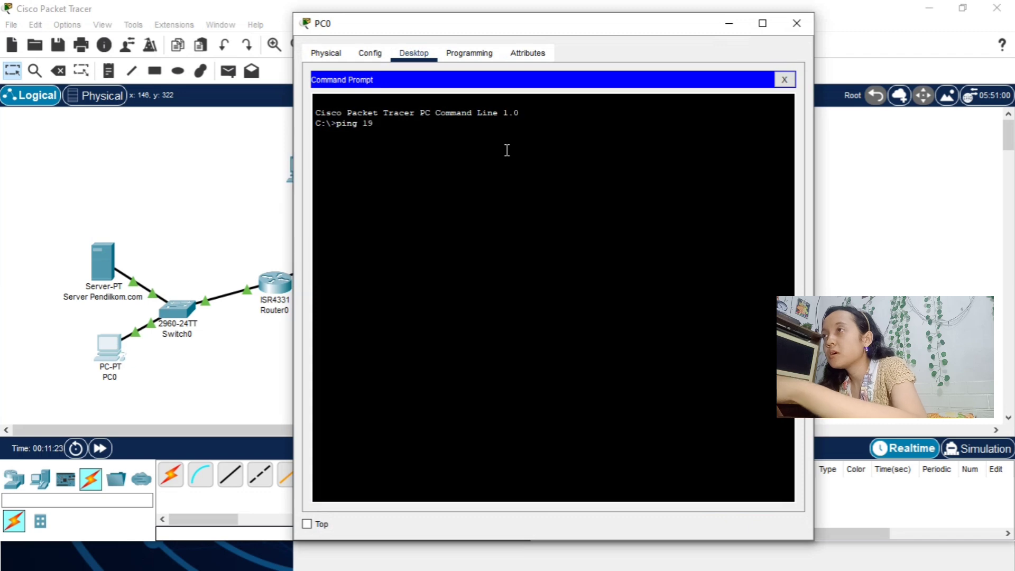
text(2.16)
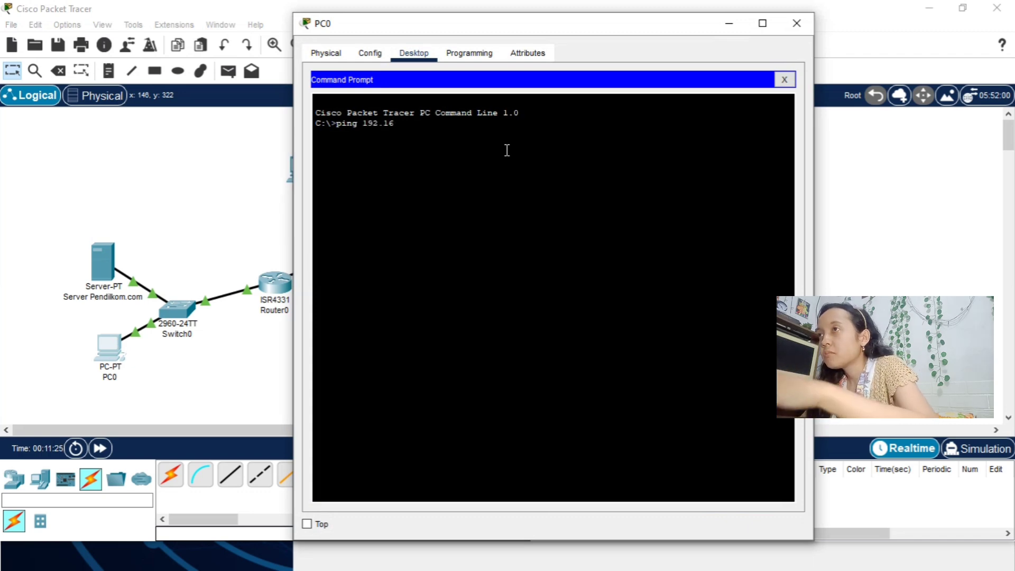
text(8.)
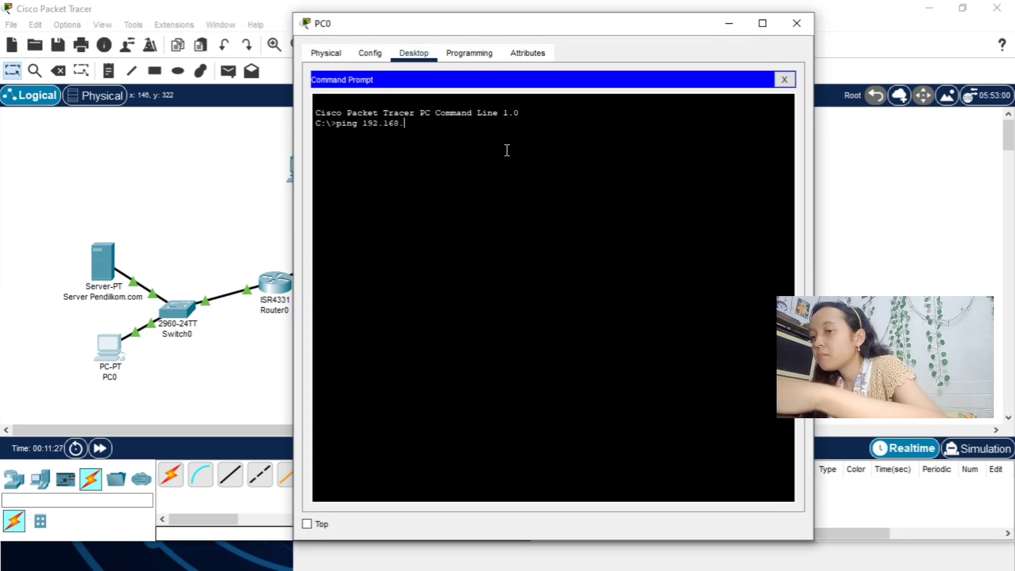
text(20.)
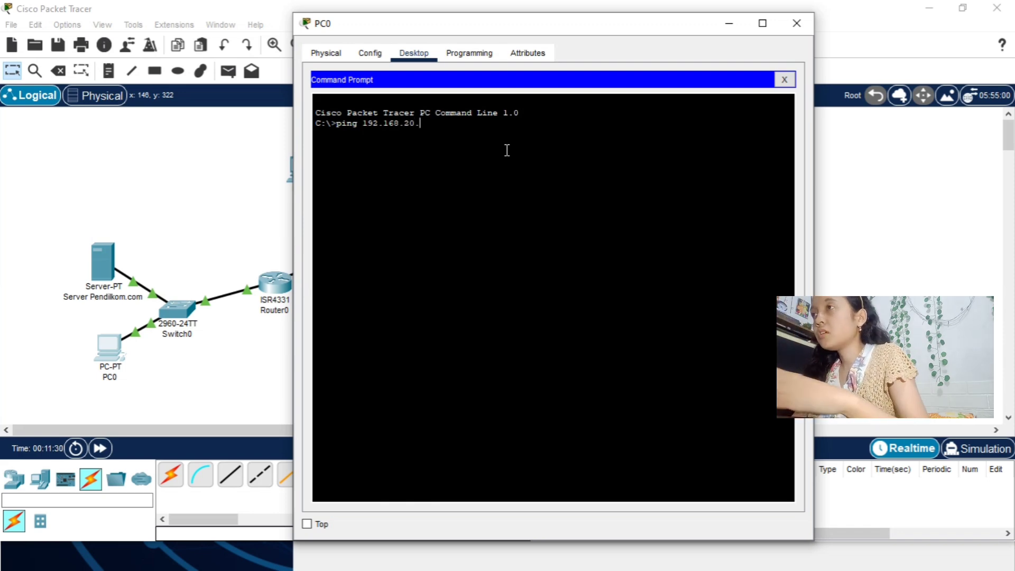
text(4)
key(Return)
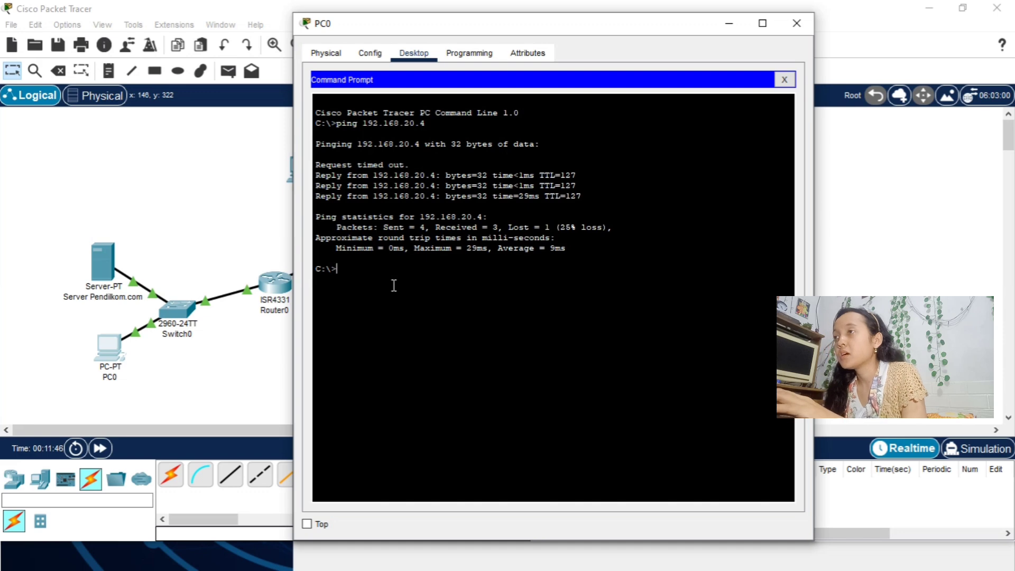
- Repeat the ping to 192.168.20.4 from PC0's Command Prompt and close PC0's window
text(ping)
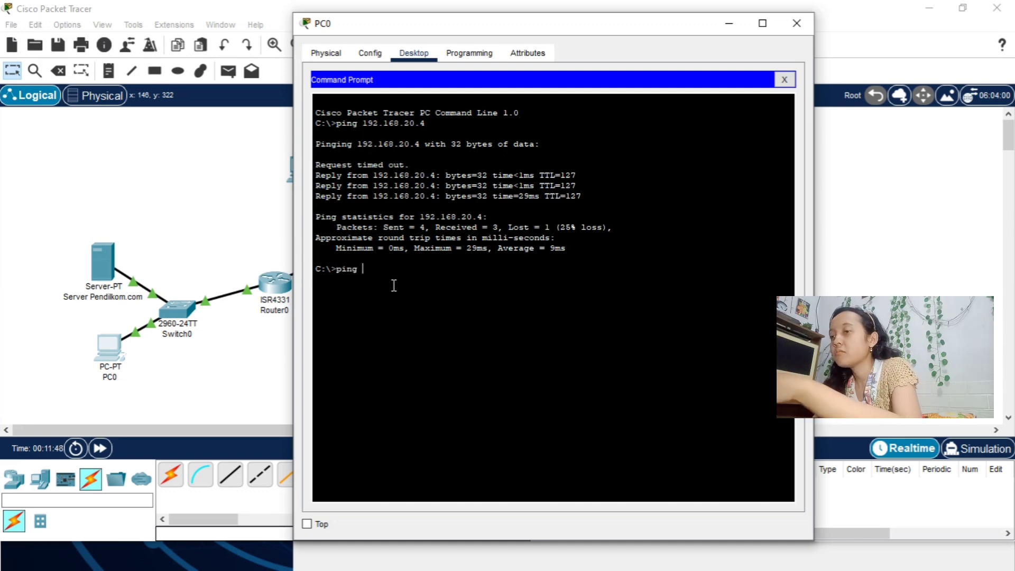
text( 192.)
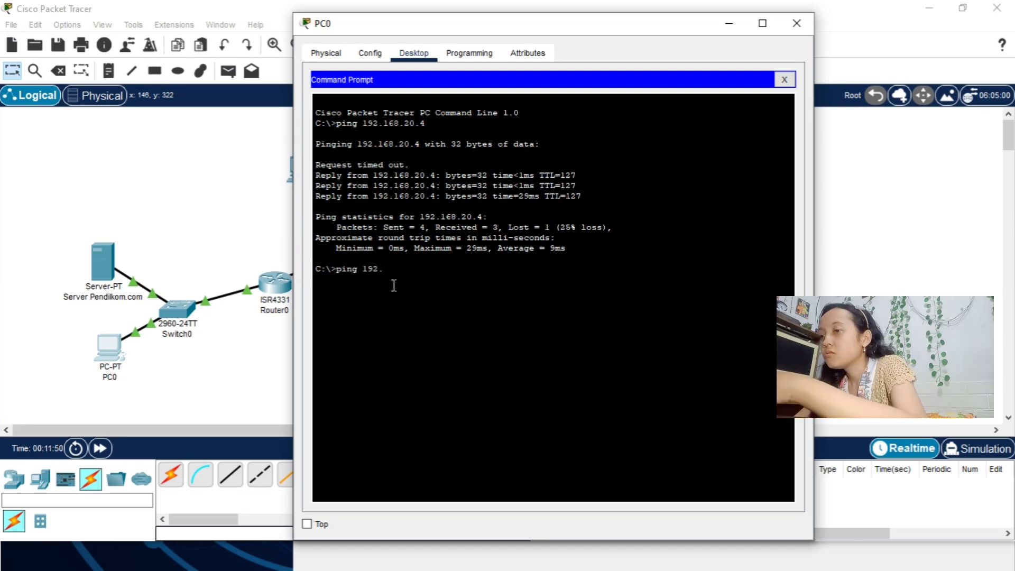
text(168)
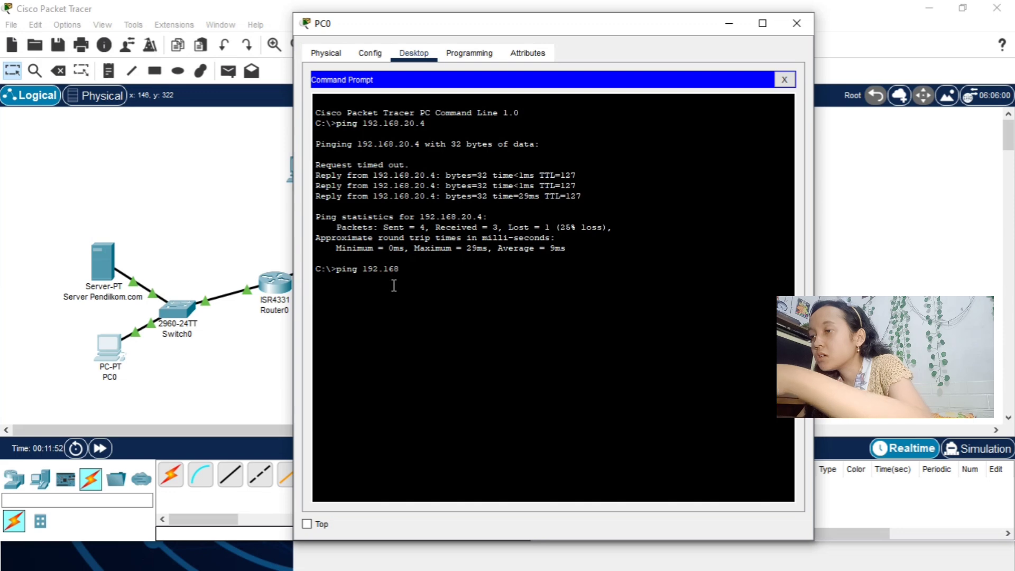
text(2)
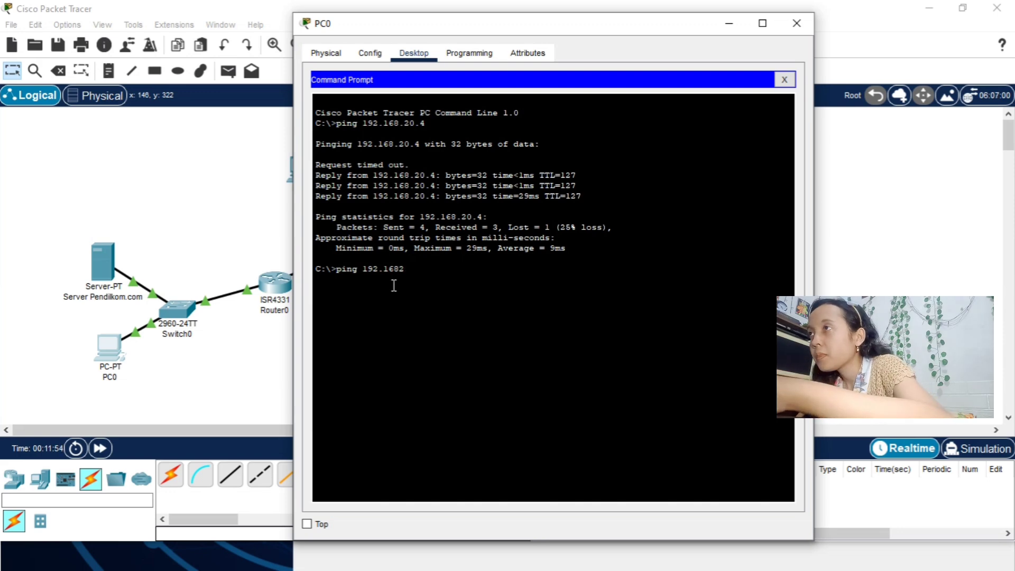
text(20.4)
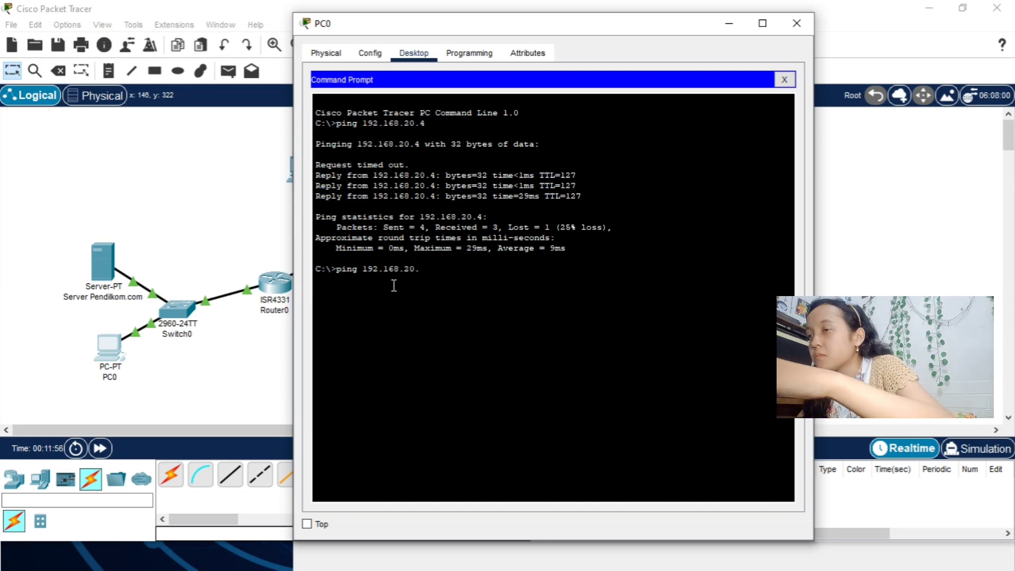
key(Return)
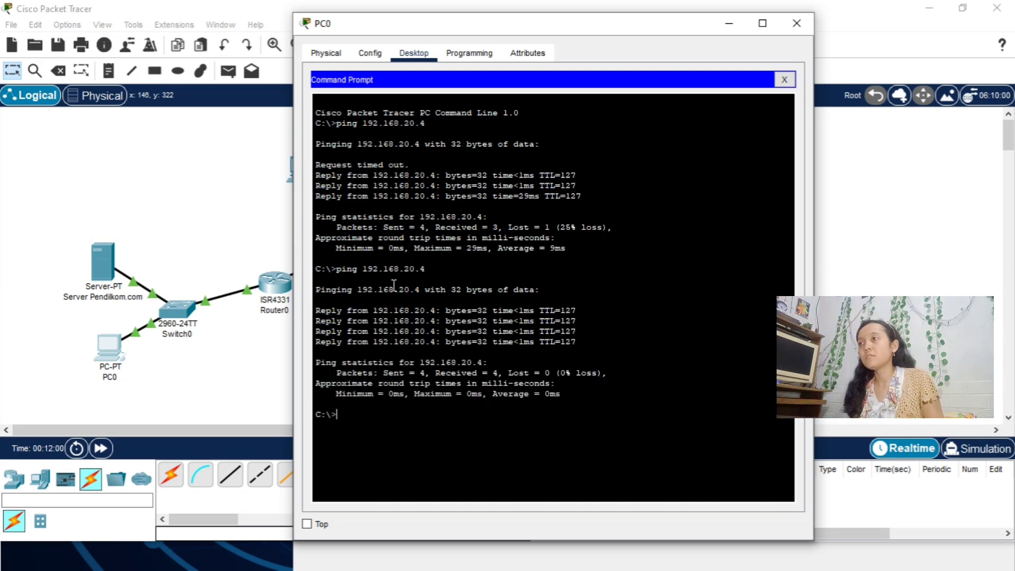
click(796, 30)
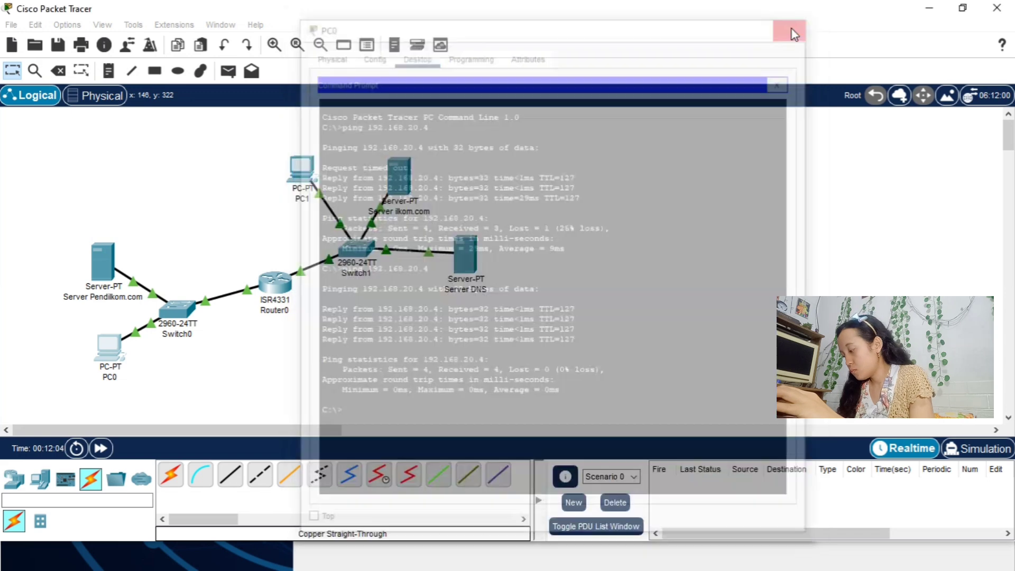
- Ping 192.168.10.2 from PC1's Command Prompt to test the reverse route, and close PC1's window
click(306, 177)
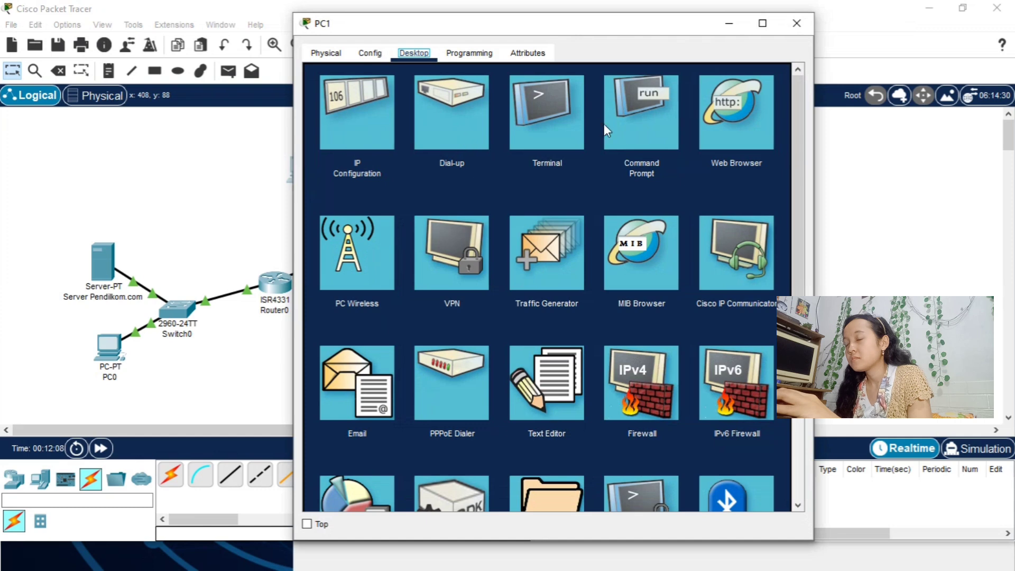
click(647, 129)
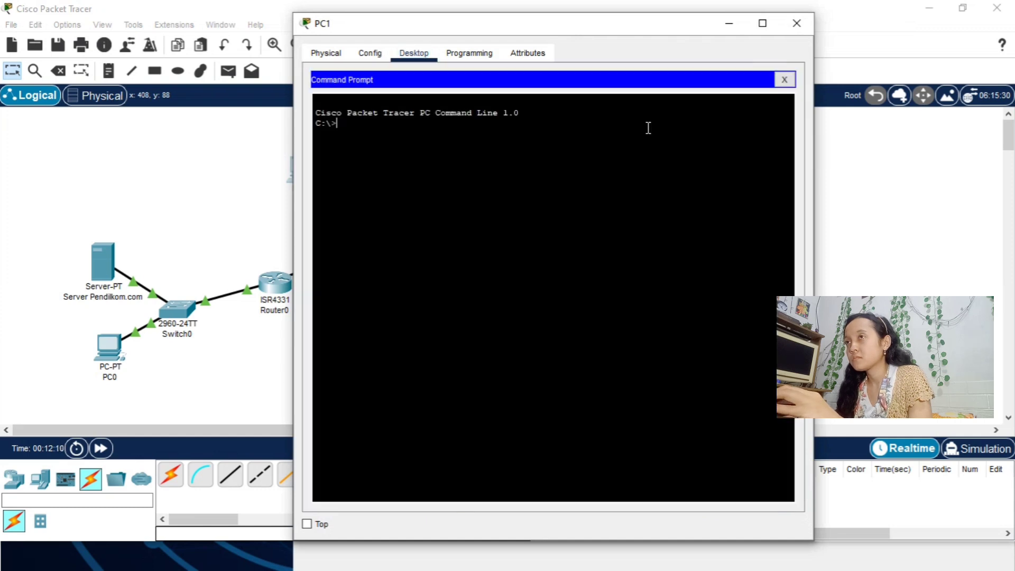
text(ping)
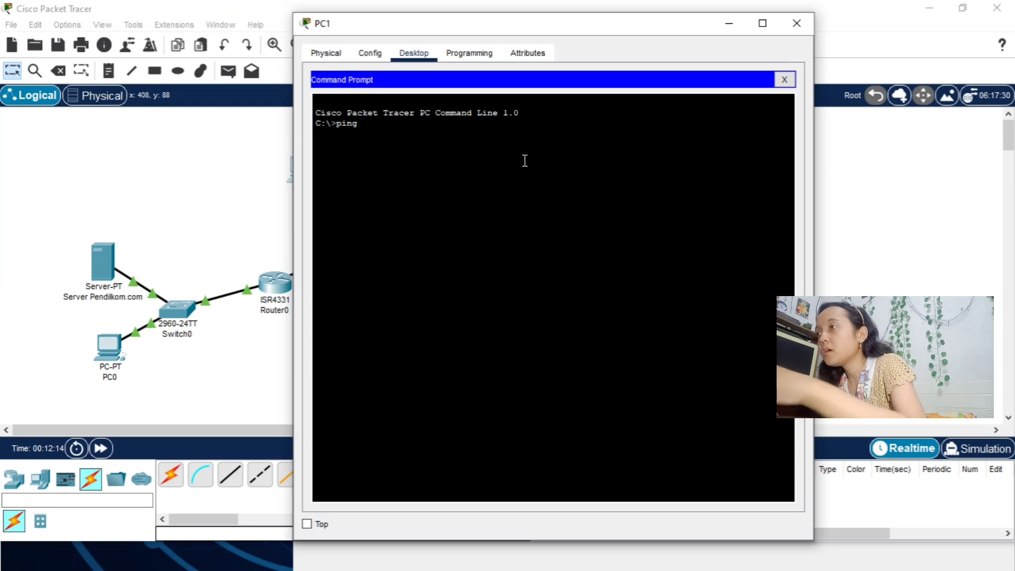
text( 192.)
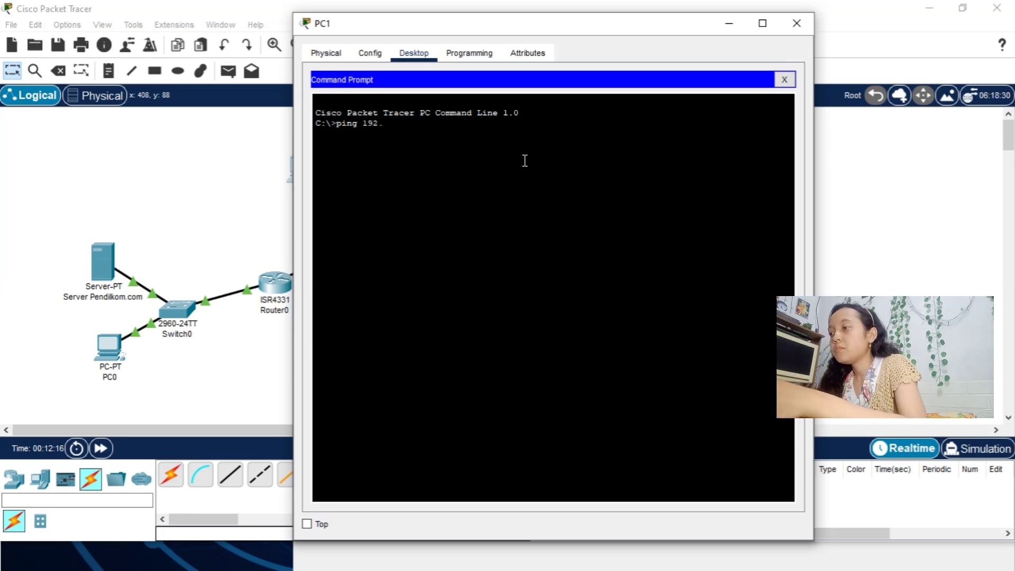
text(168.)
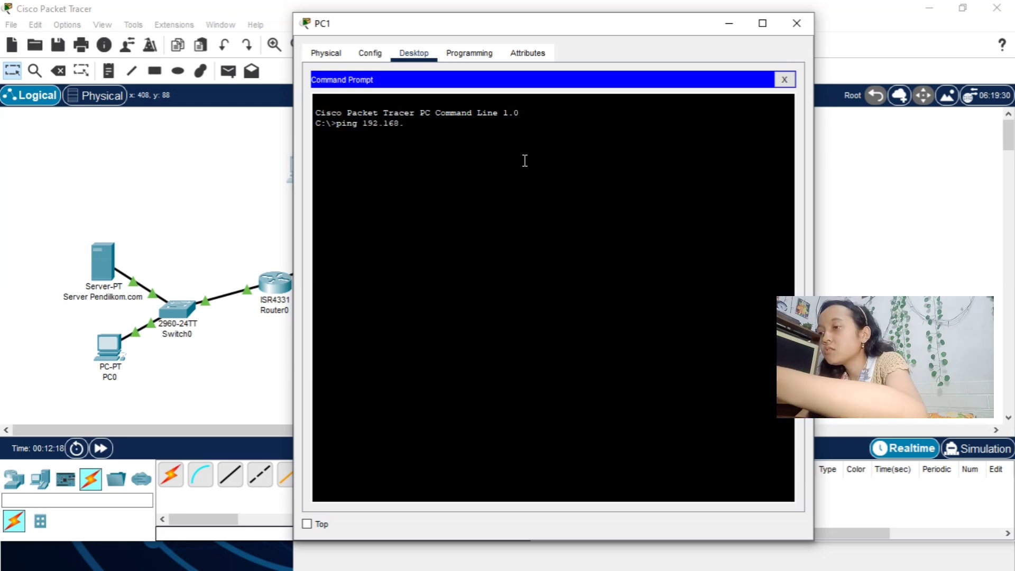
text(10)
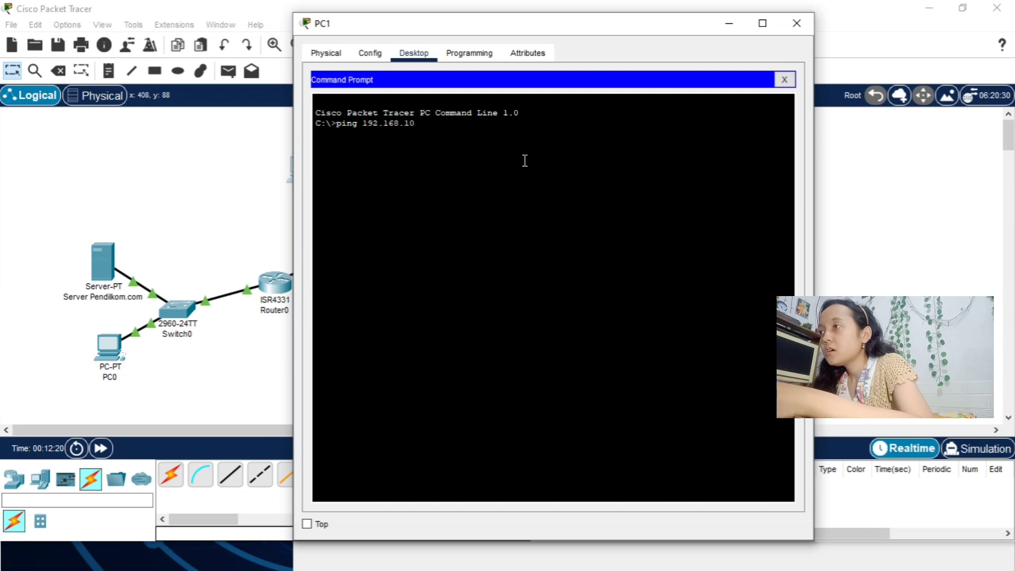
text(.2)
key(Return)
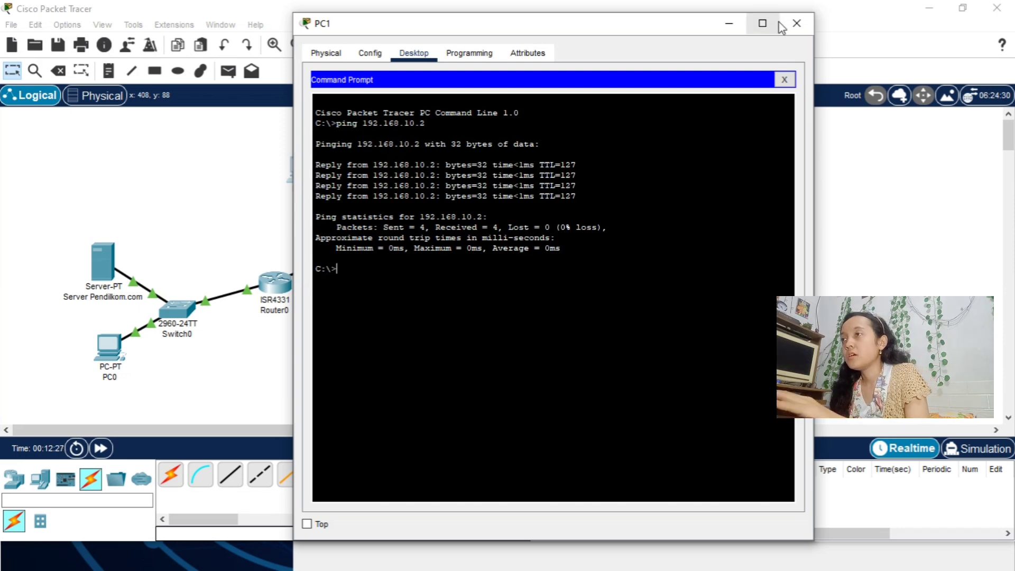
click(799, 26)
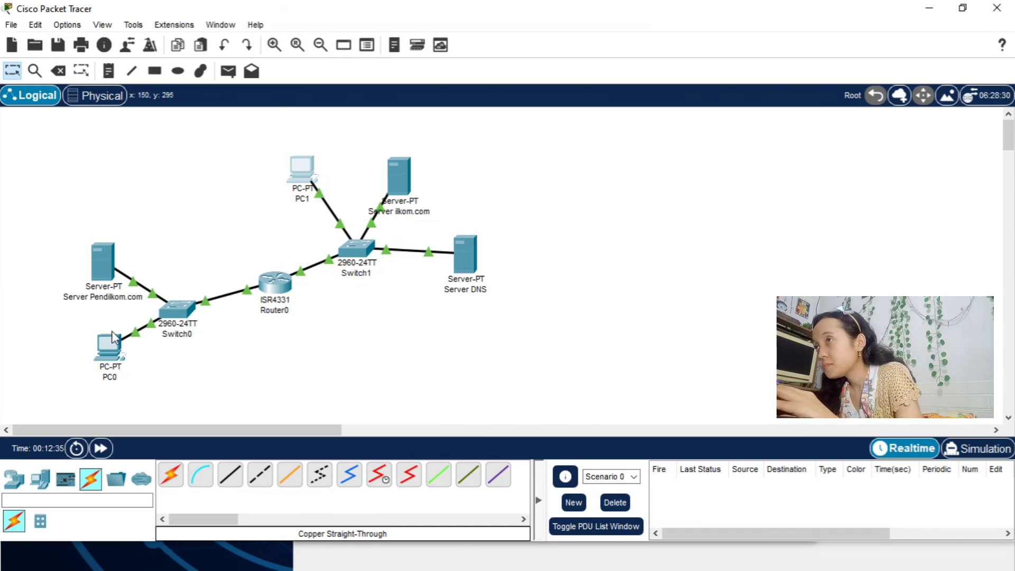
- Load ilkom.com in PC1's Web Browser to test the domain name, and close PC1's window
click(112, 348)
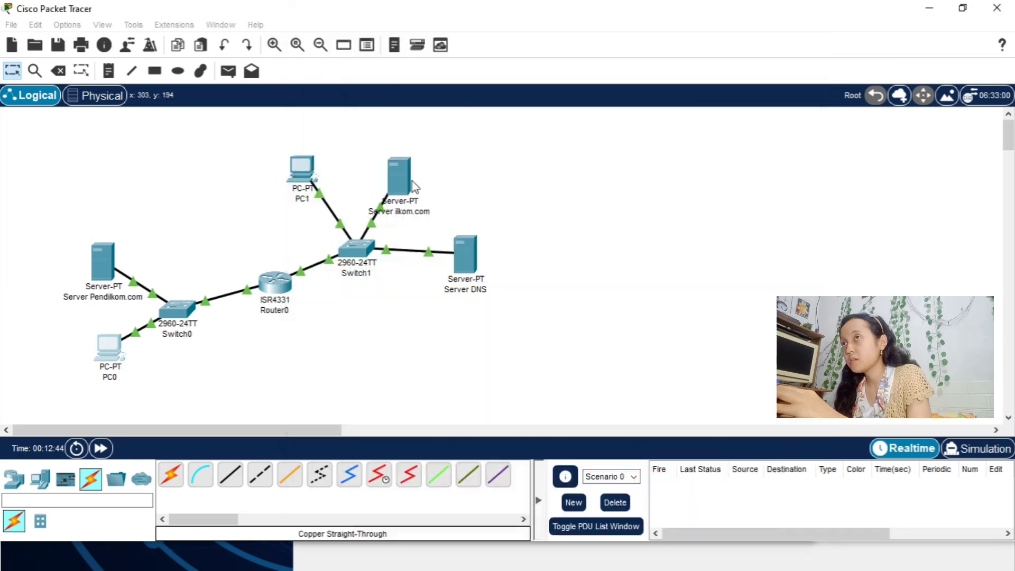
click(308, 176)
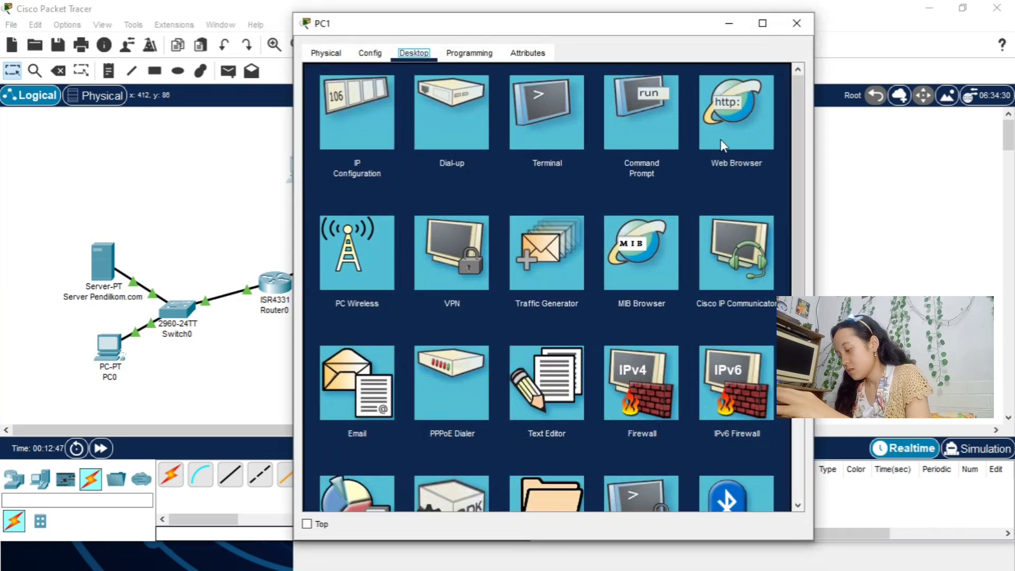
click(730, 135)
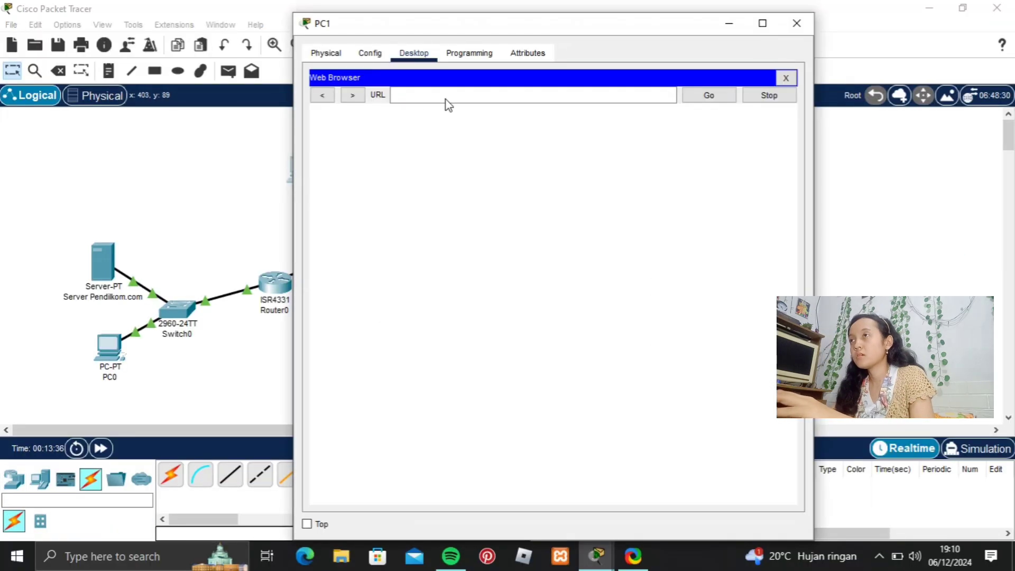
click(447, 99)
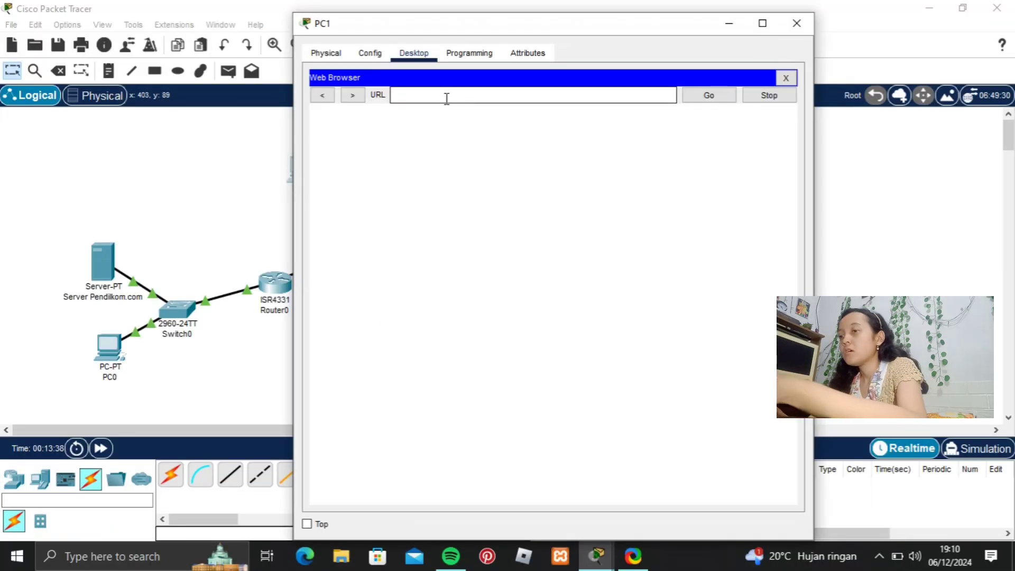
text(ilkom.)
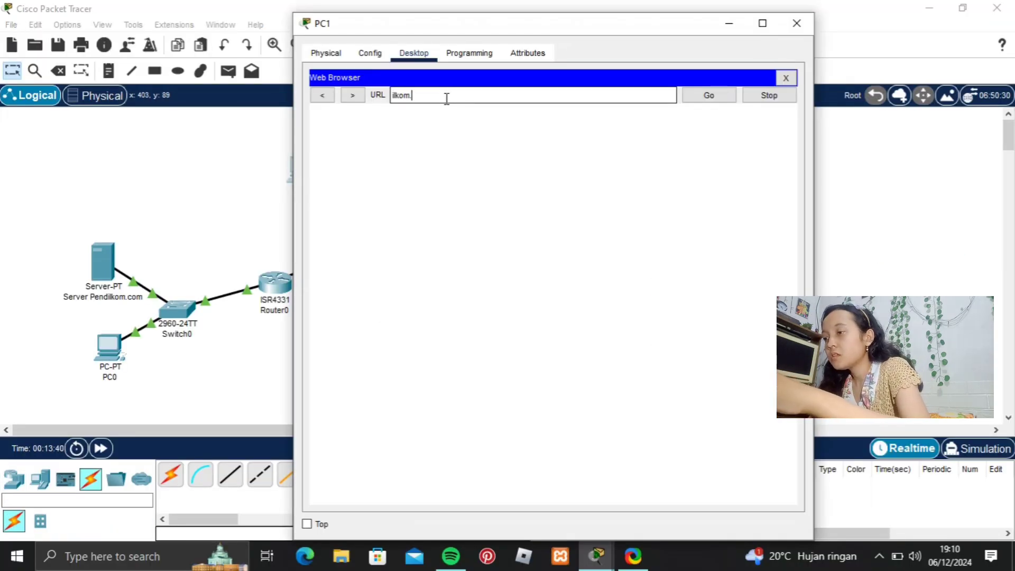
text(com)
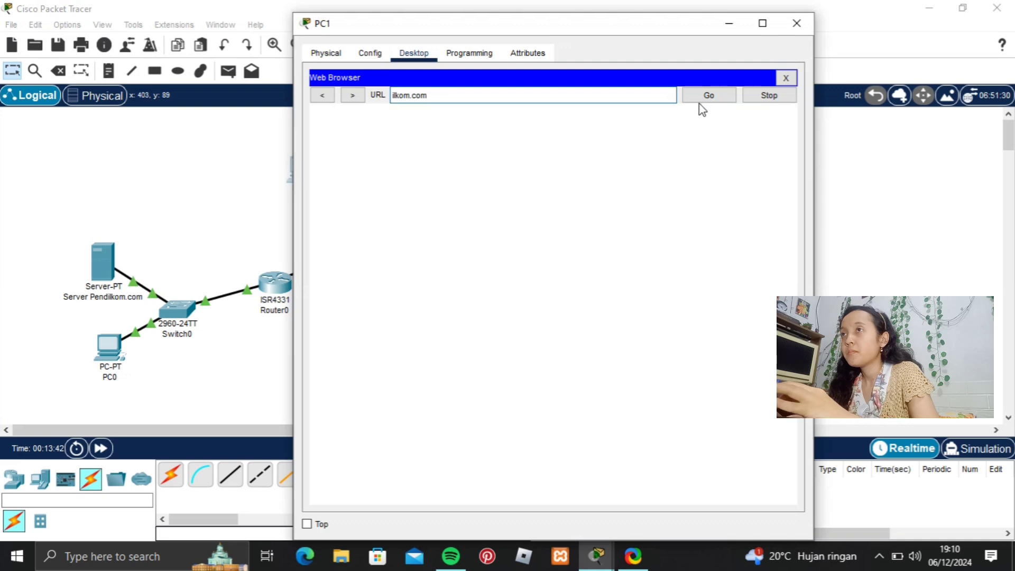
click(703, 102)
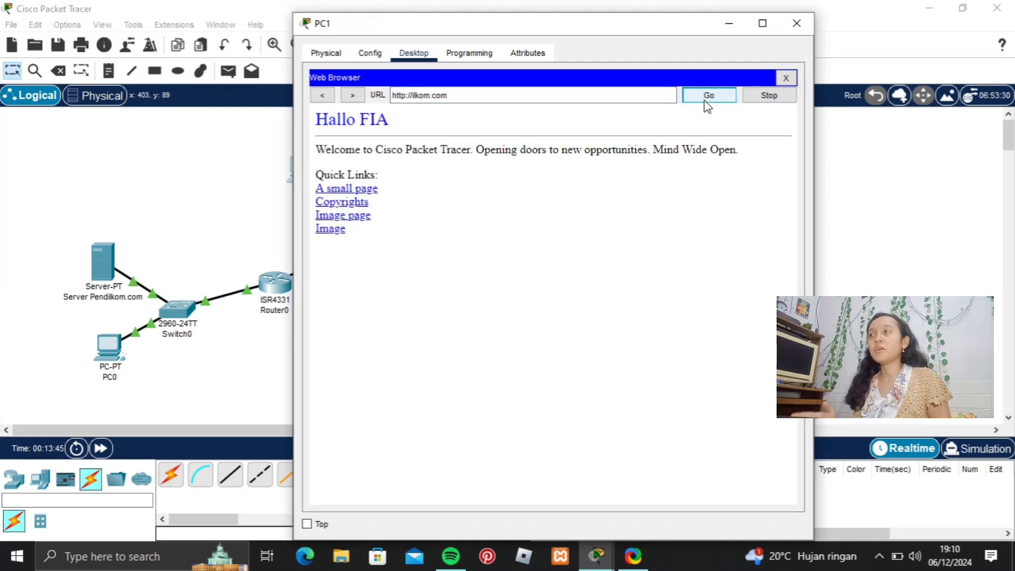
click(806, 30)
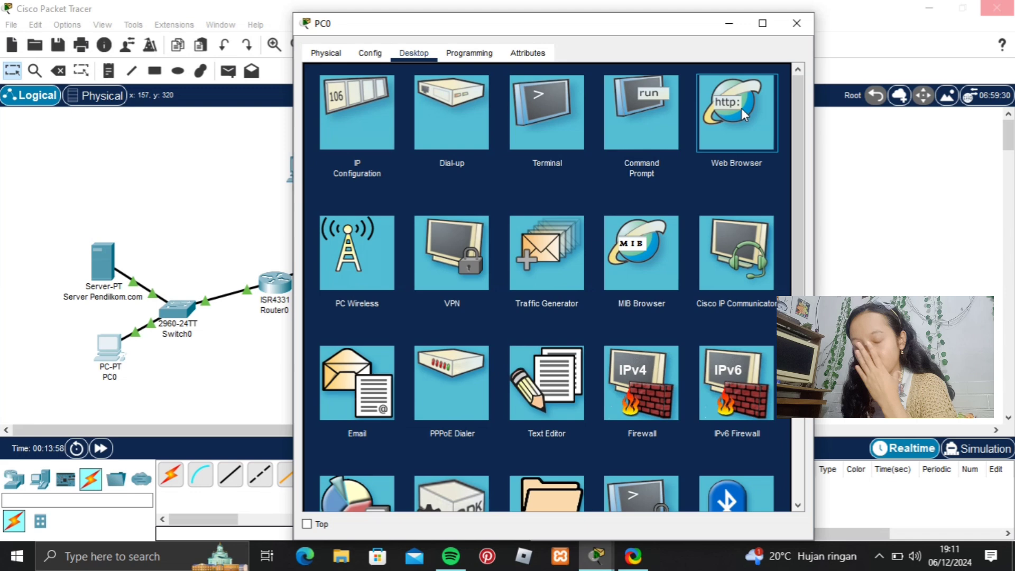
- Load pendilkom.com in PC0's Web Browser to test the domain name, and close PC0's window
click(741, 108)
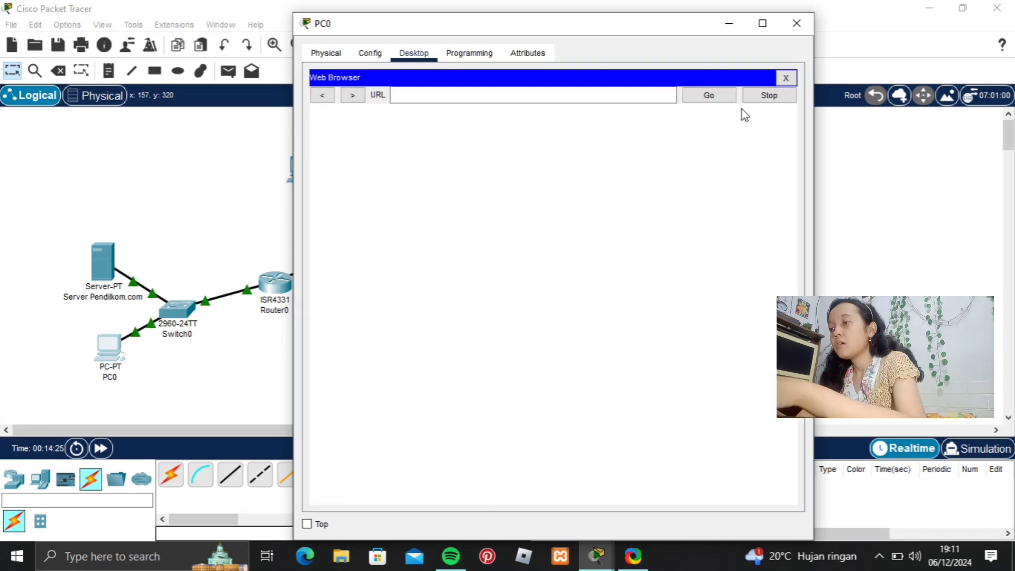
click(594, 94)
text(pe)
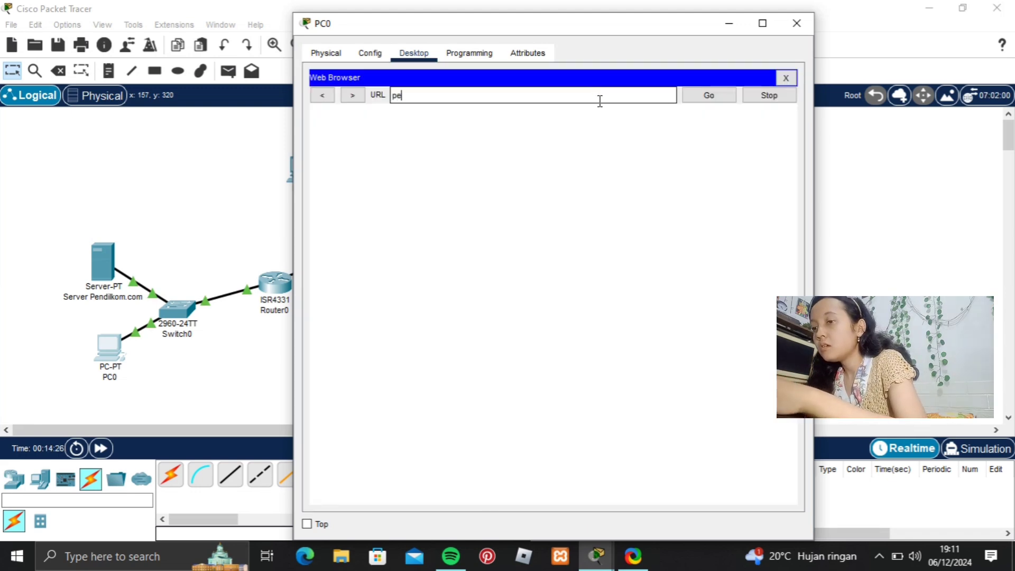
text(ndilk)
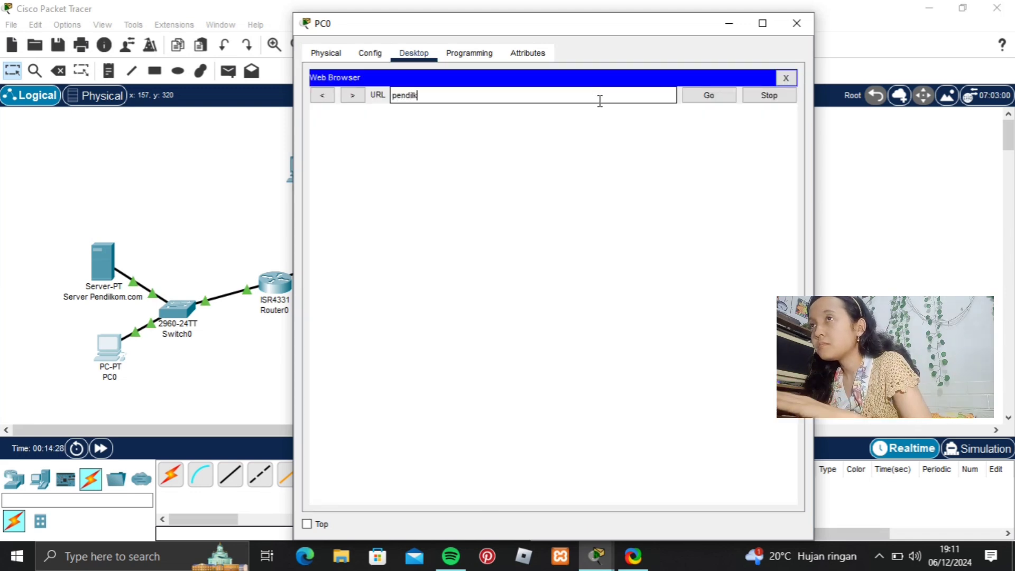
text(om.com)
click(721, 94)
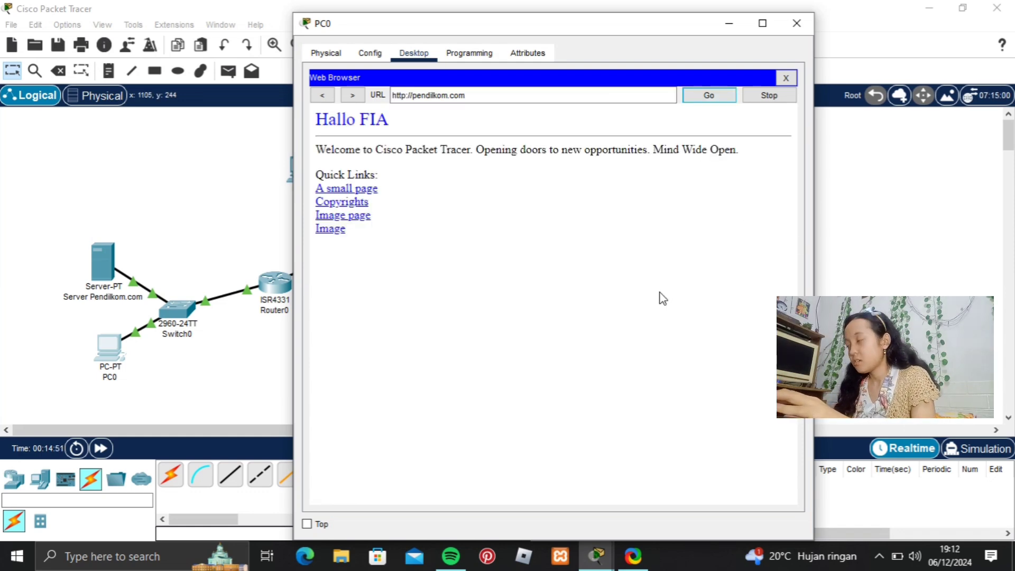
click(792, 32)
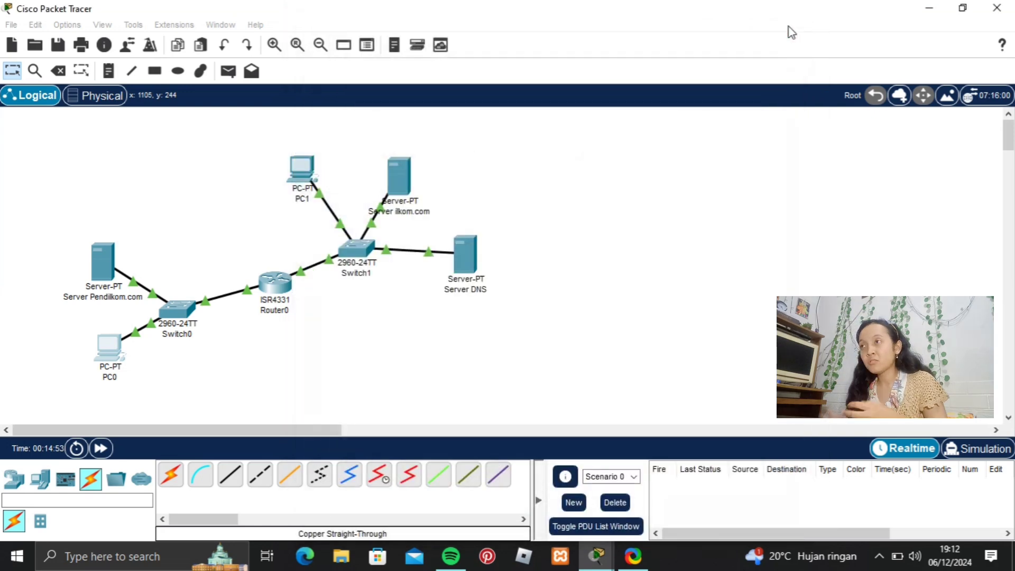